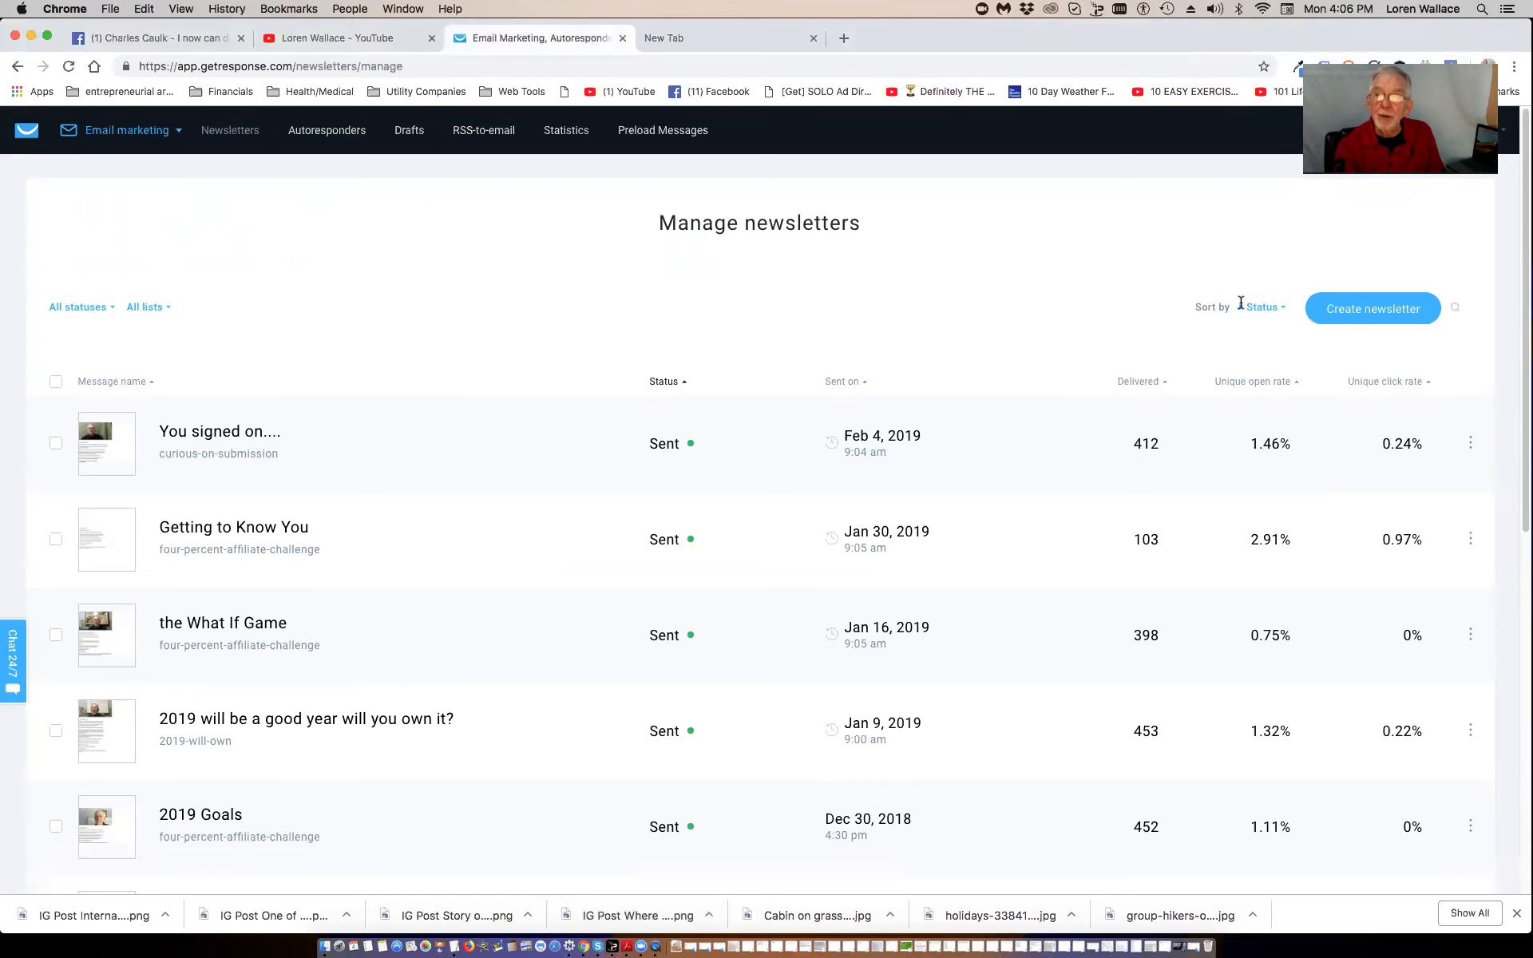
- Create a new newsletter in the visual email editor and name the message Learning-basic-tools
{"action": "left_click", "coordinate": [1373, 314]}
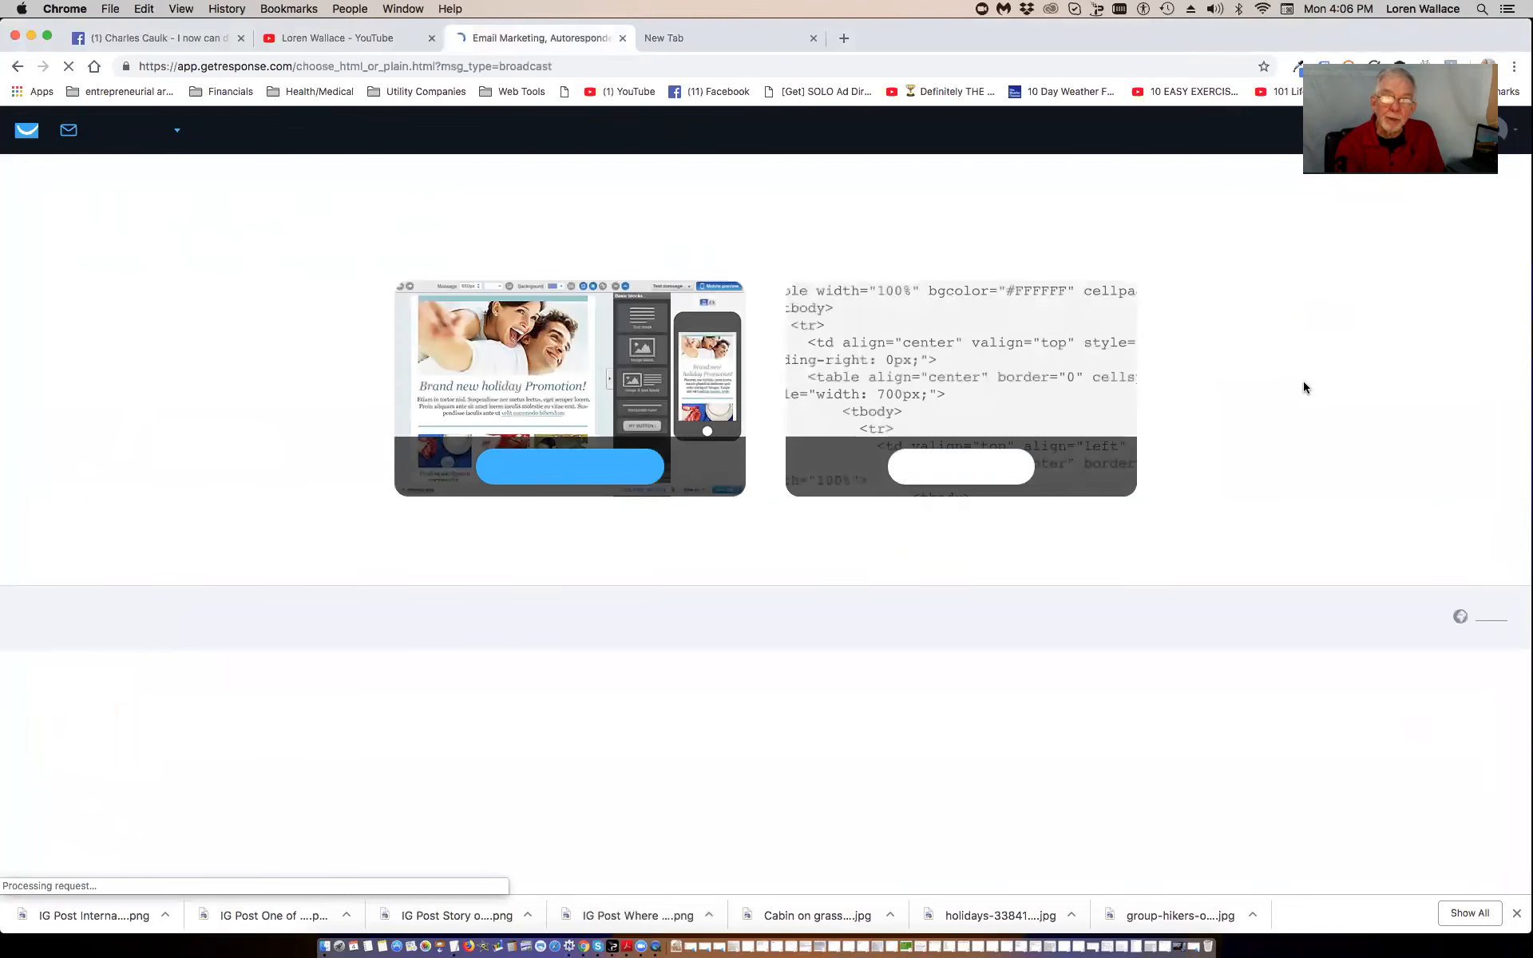
{"action": "left_click", "coordinate": [550, 467]}
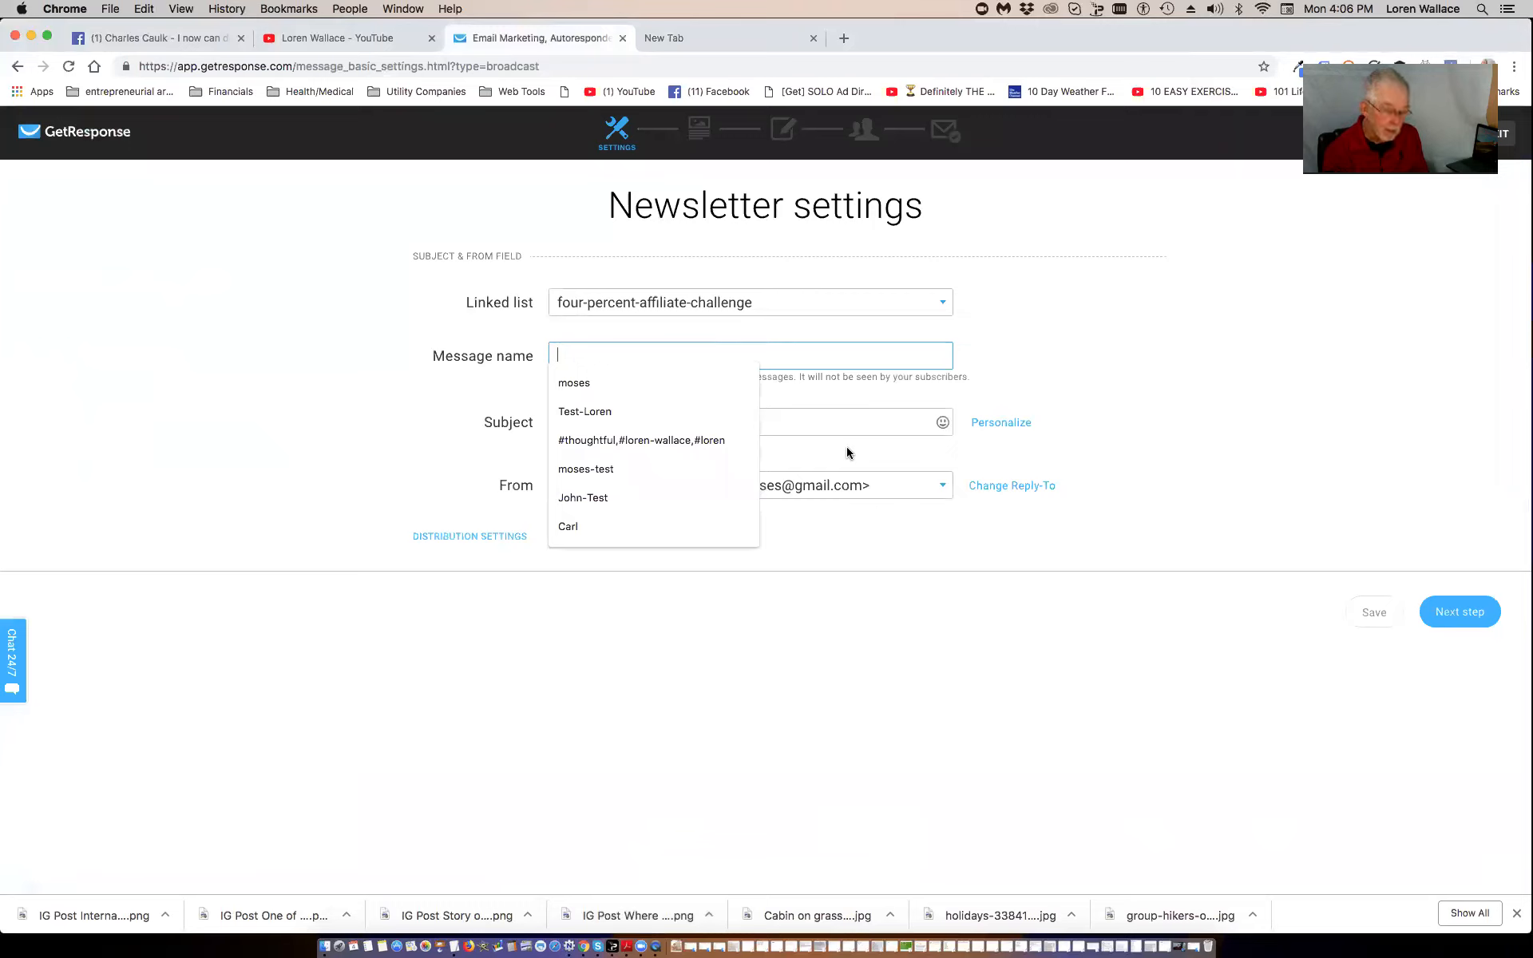
{"action": "type", "text": "Learni"}
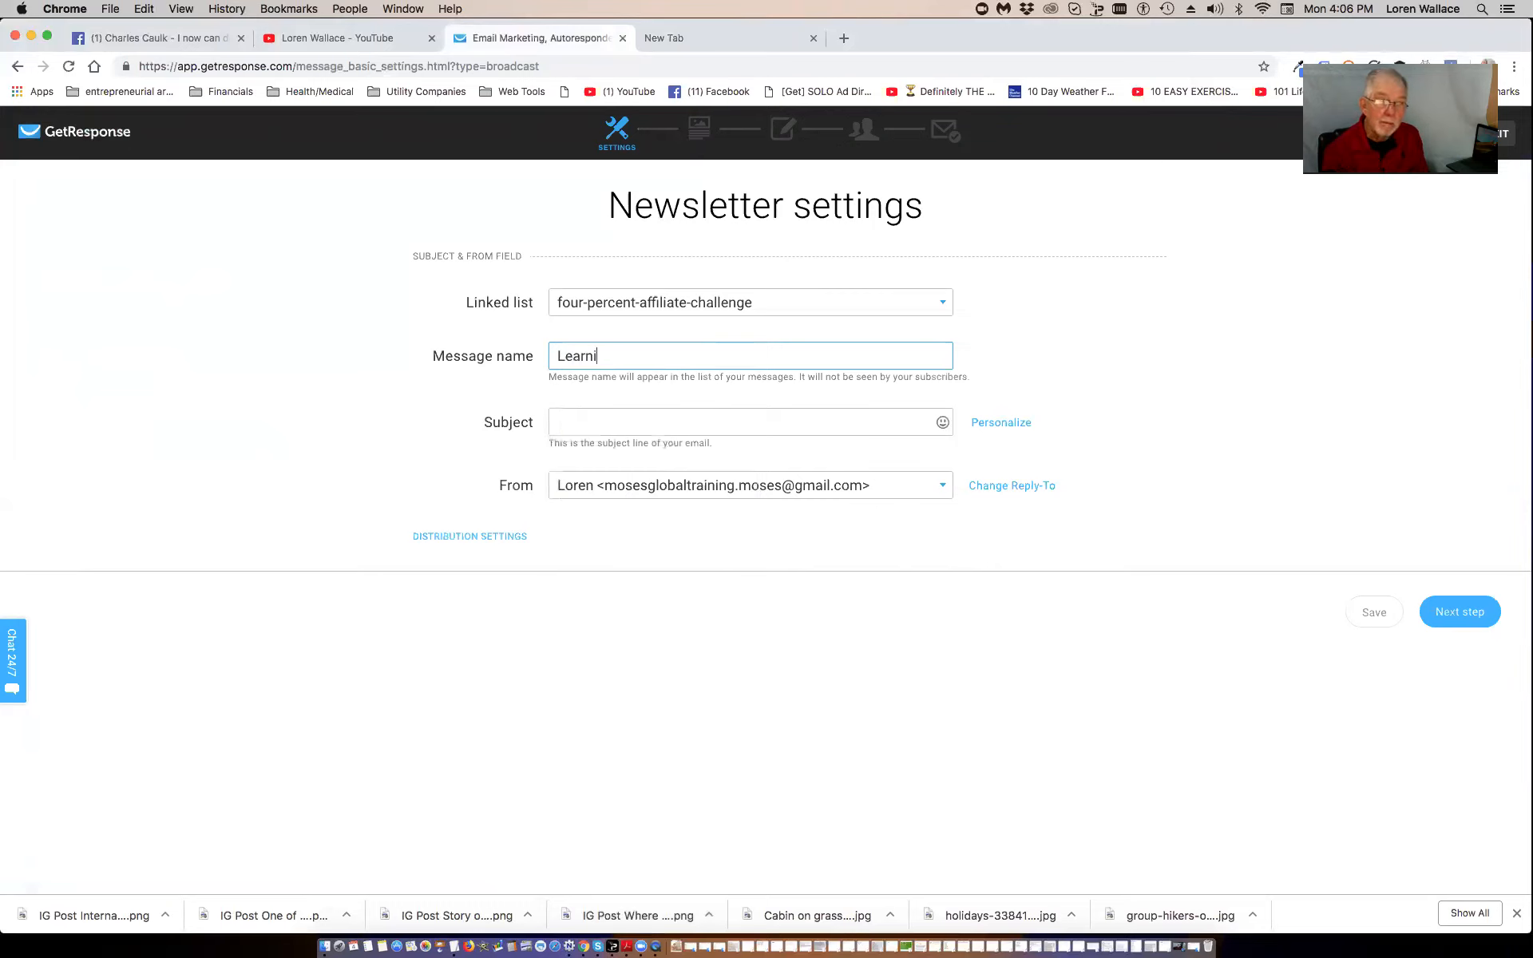
{"action": "type", "text": "ng-"}
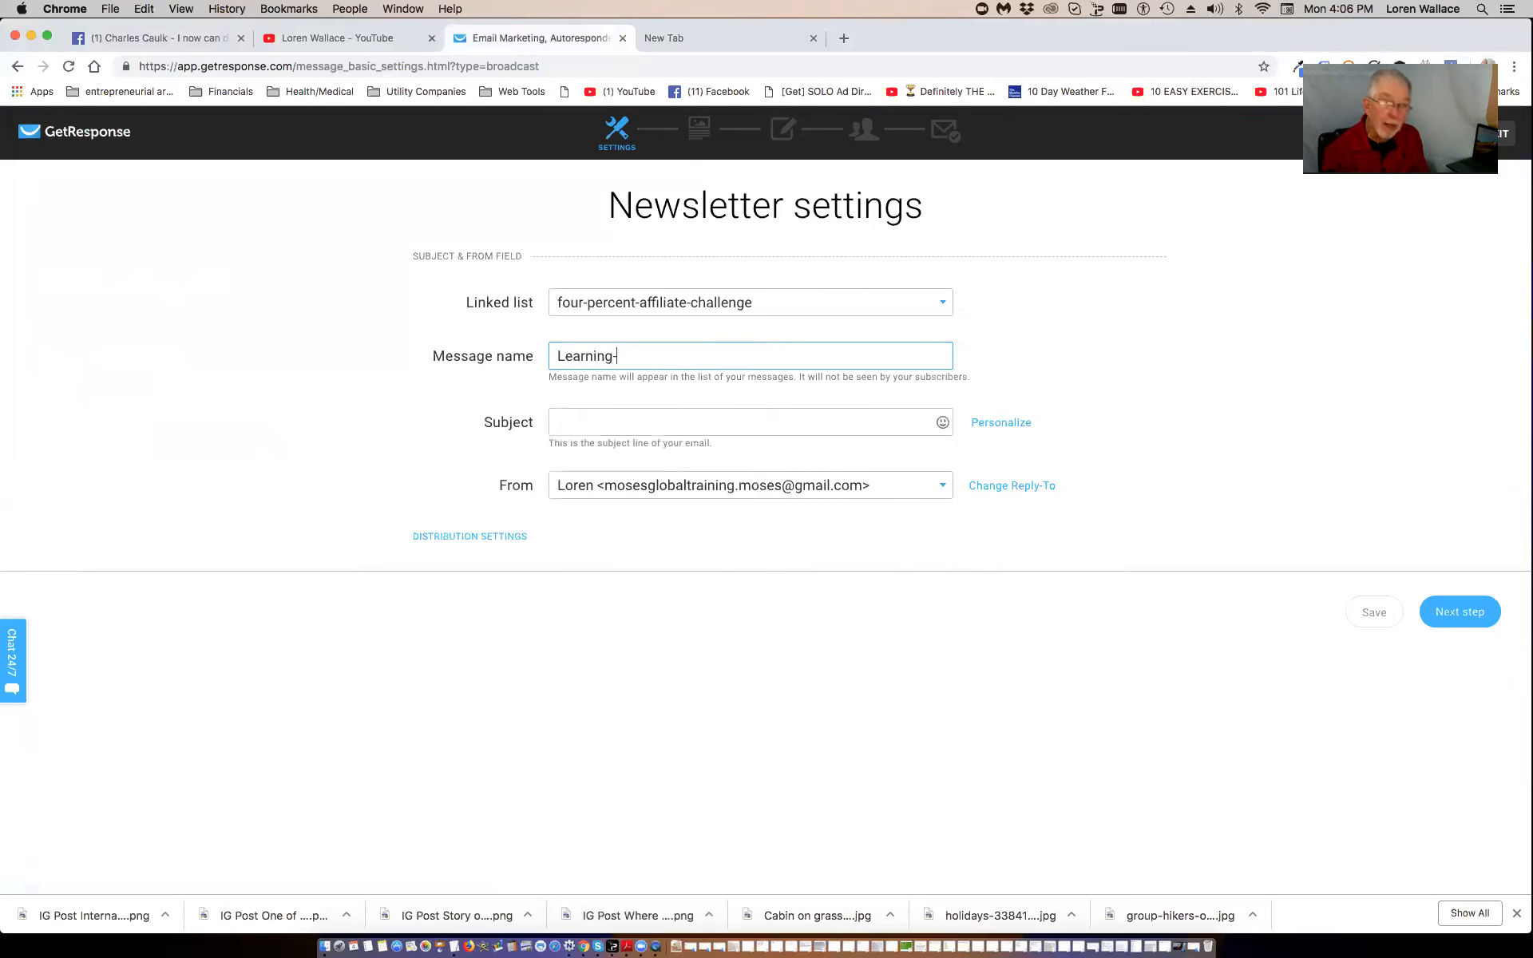
{"action": "type", "text": "ba"}
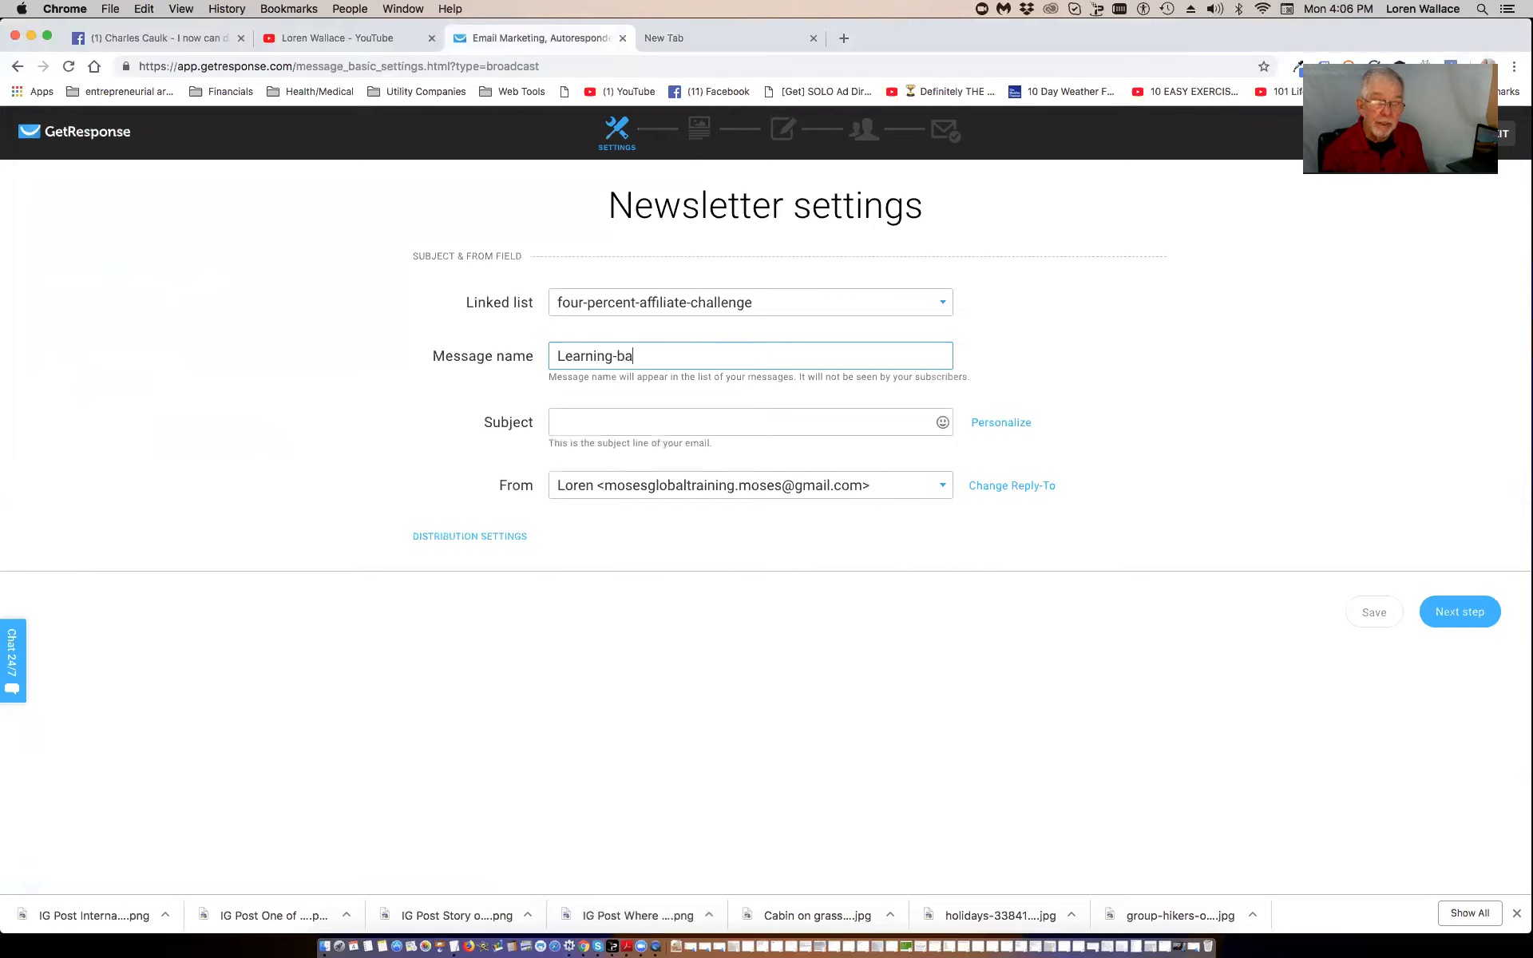
{"action": "type", "text": "sic-tools"}
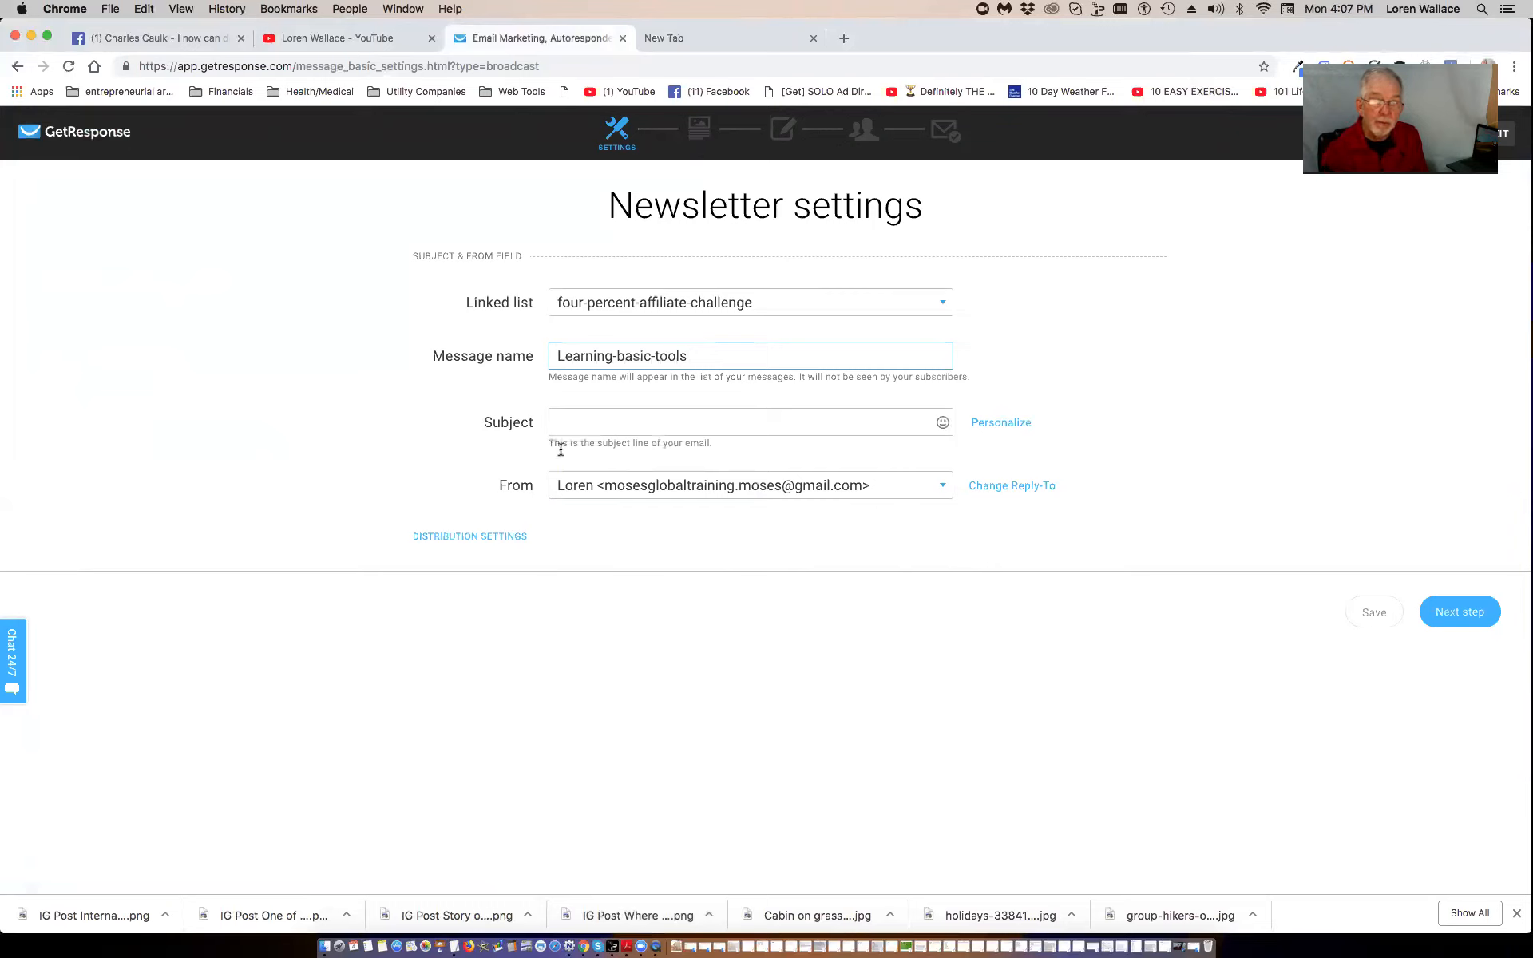
- Enter "how to create a newsletter" as the newsletter's subject line
{"action": "left_click", "coordinate": [576, 424]}
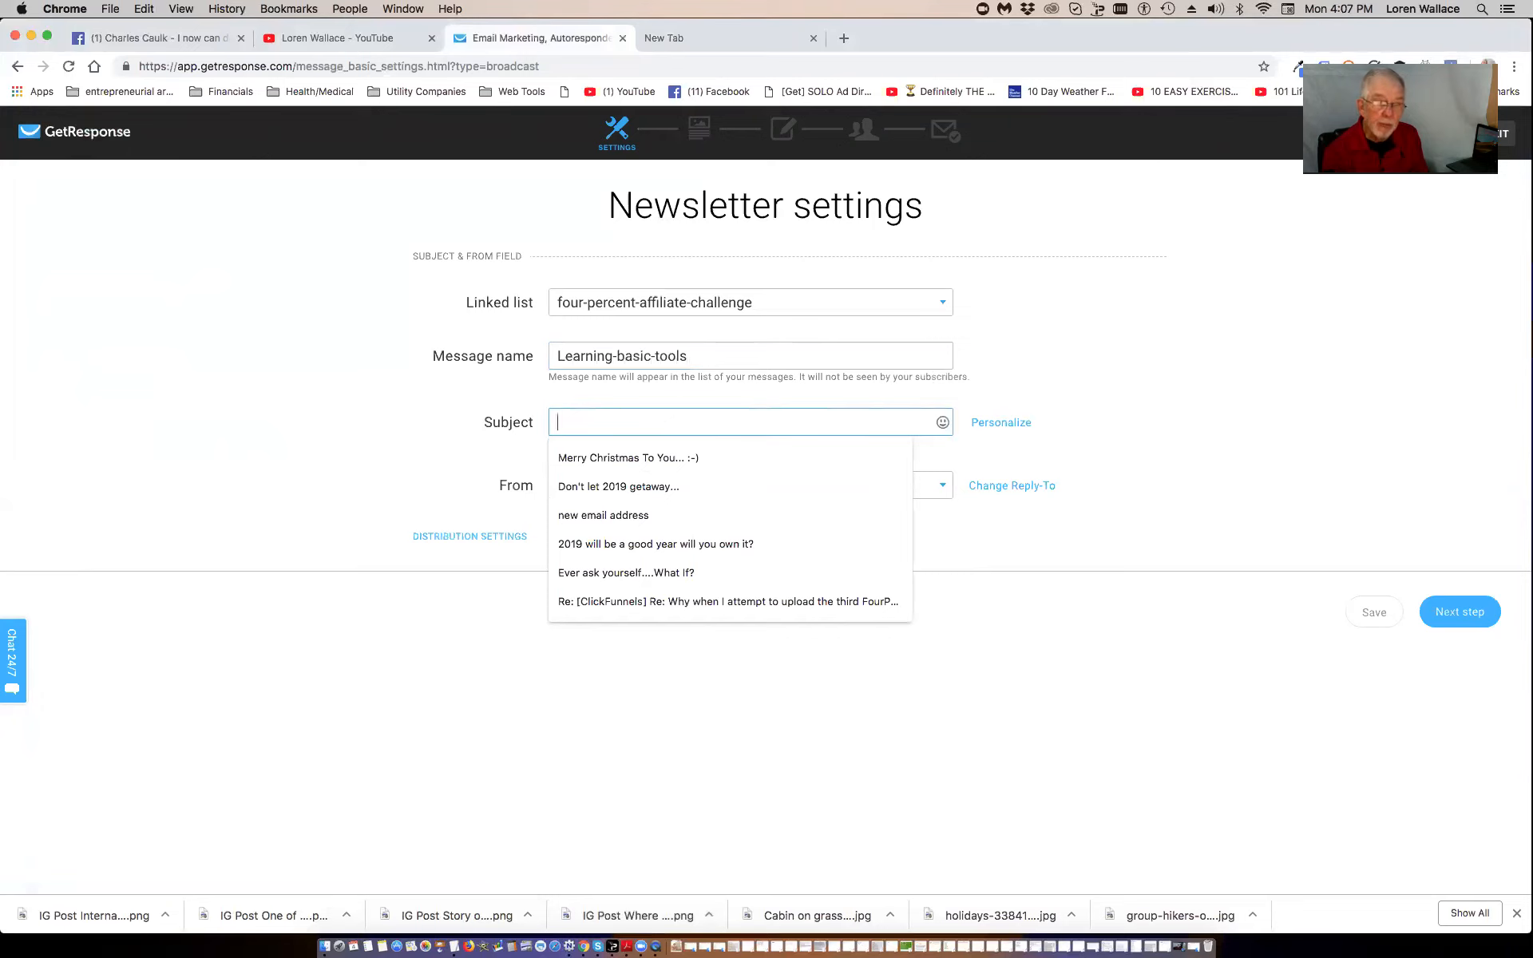
{"action": "type", "text": "how"}
{"action": "type", "text": " ot"}
{"action": "key", "text": "BackSpace"}
{"action": "key", "text": "BackSpace"}
{"action": "key", "text": "BackSpace"}
{"action": "type", "text": "to"}
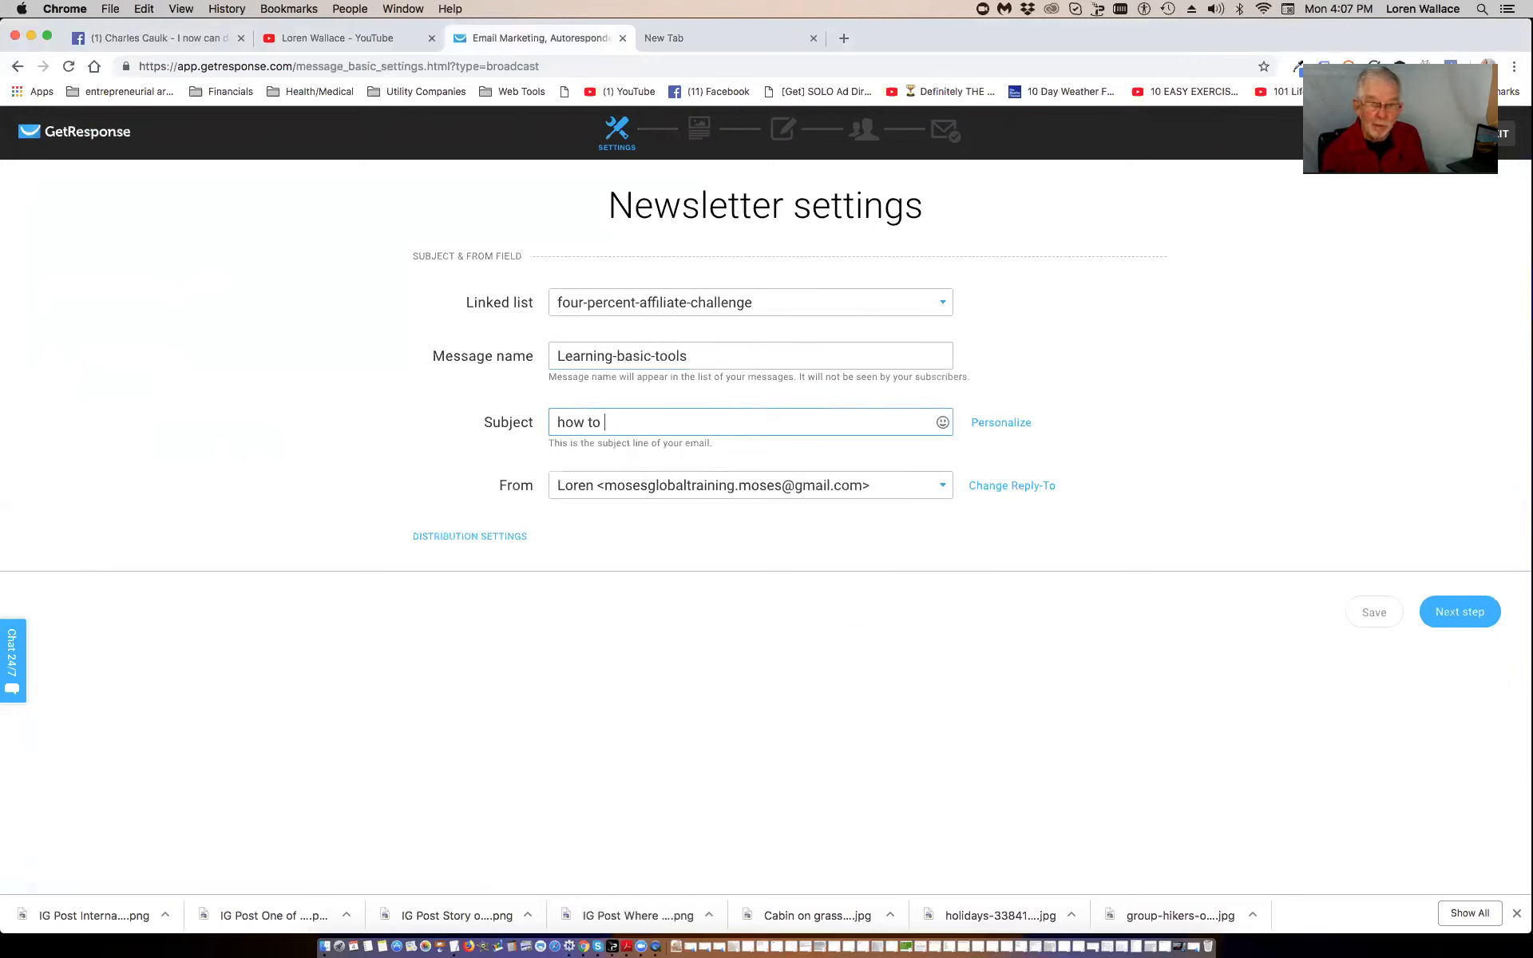
{"action": "type", "text": " create a ne"}
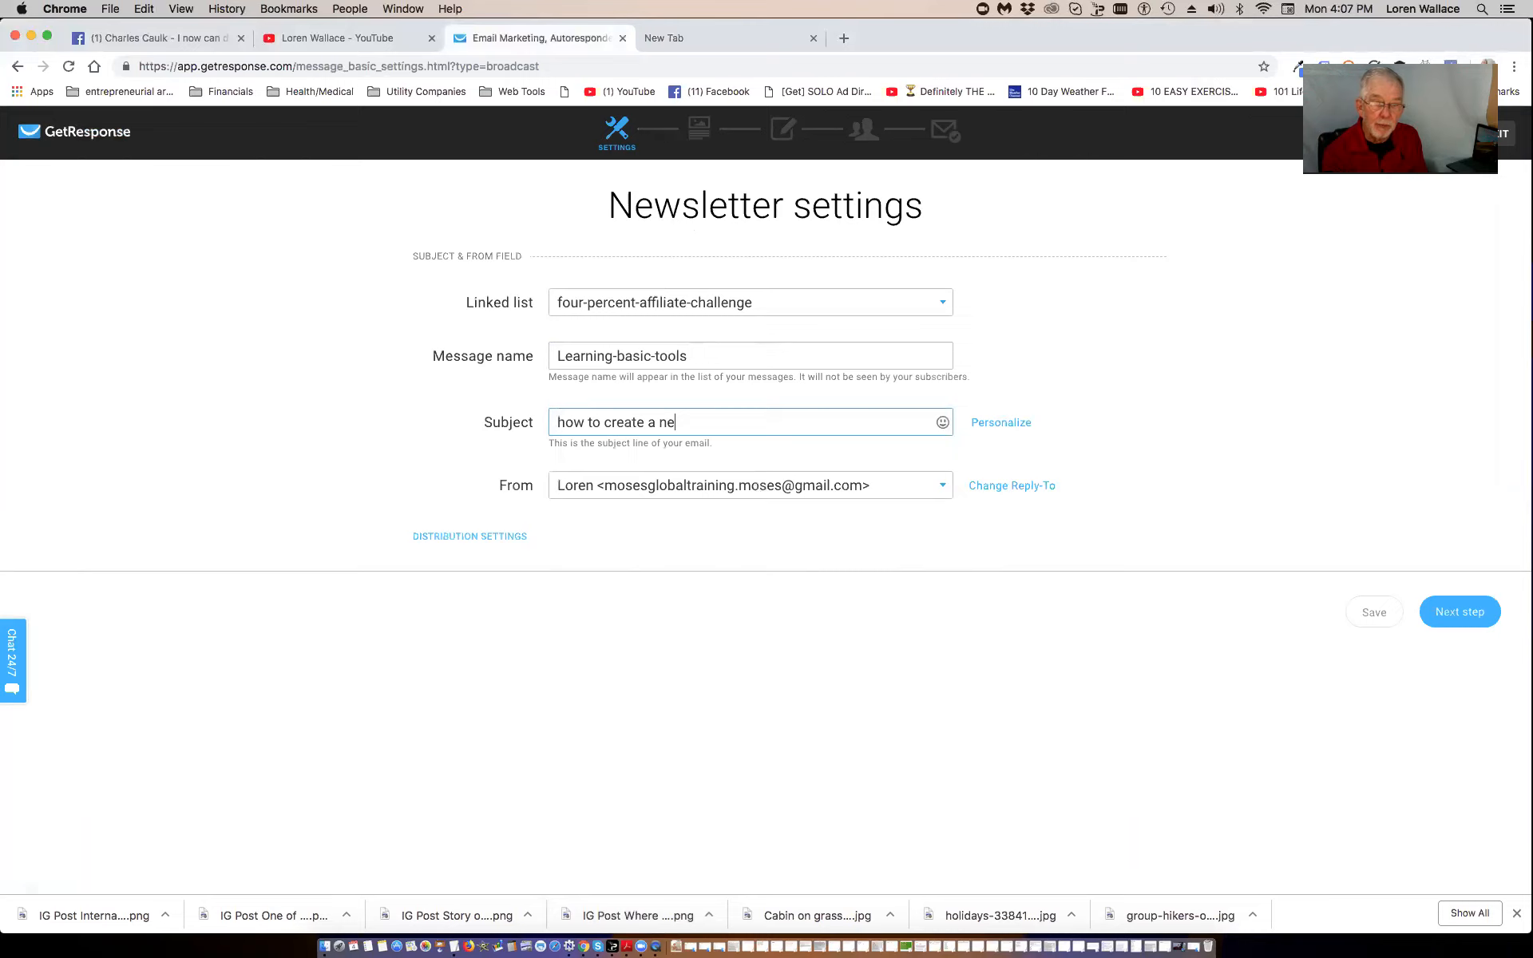
{"action": "type", "text": "wsletter"}
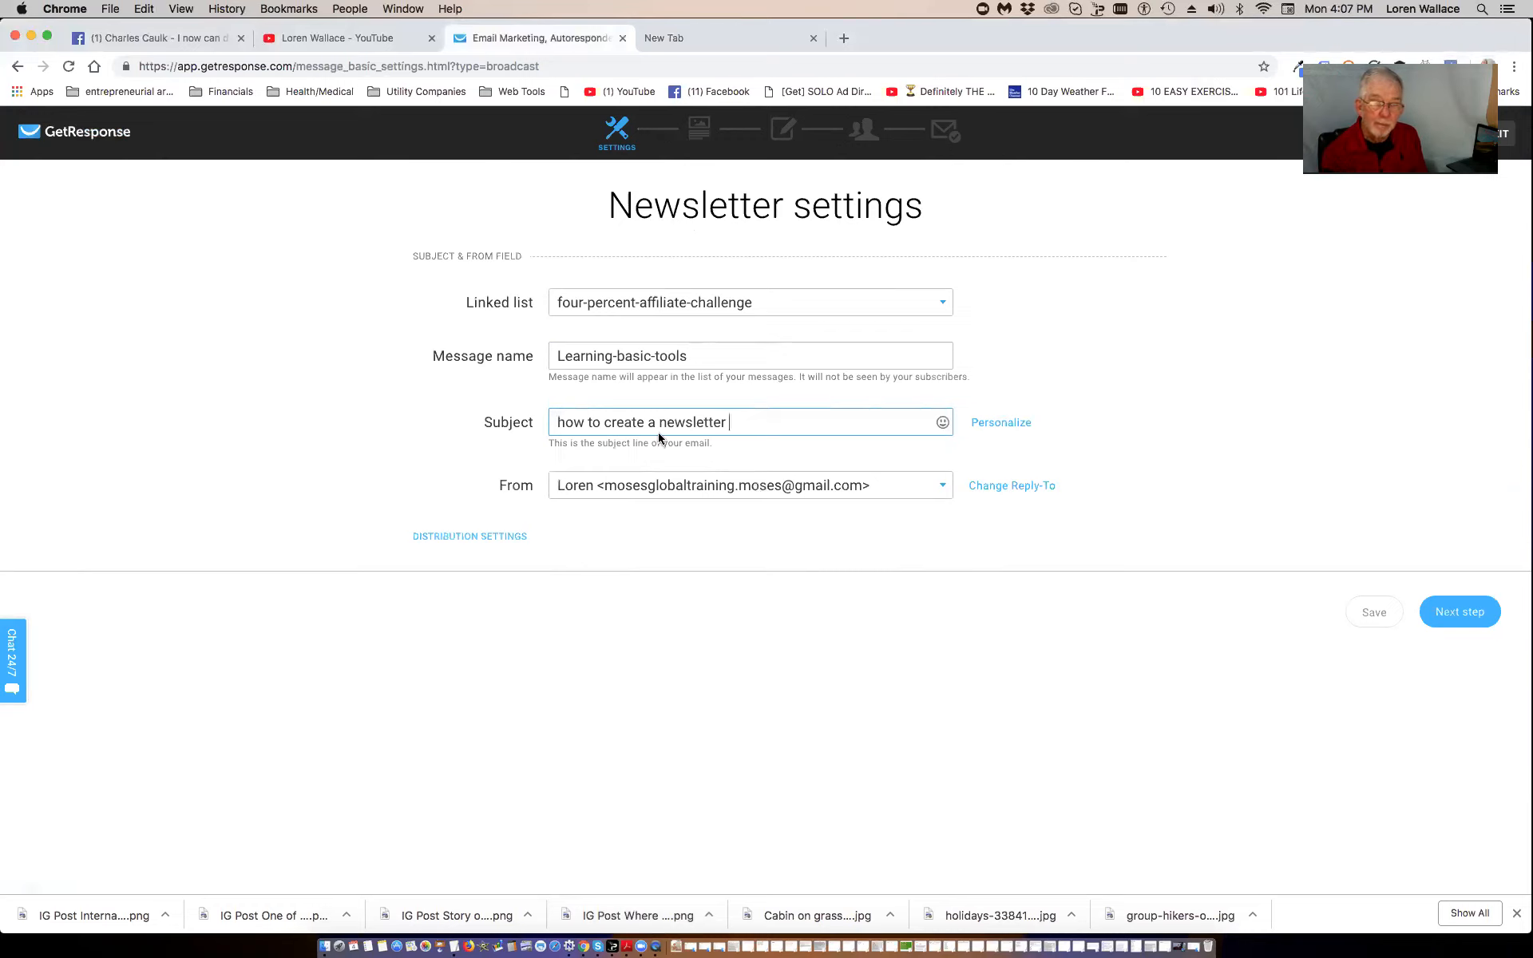
- Set the newsletter's sender to the second From address available on the account
{"action": "left_click", "coordinate": [943, 487]}
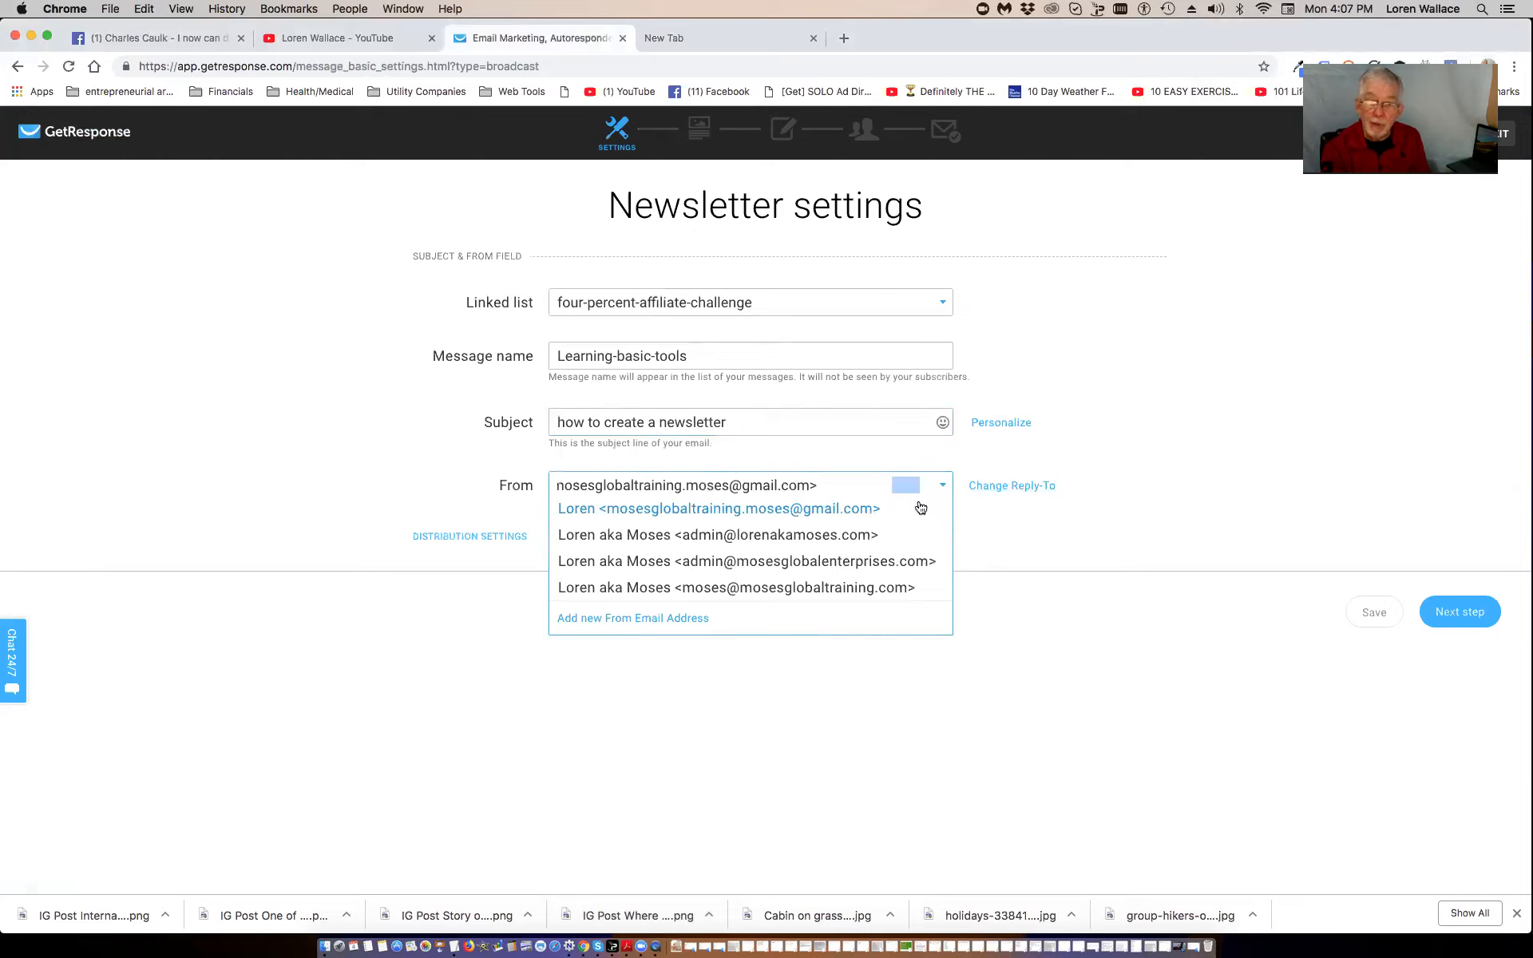
{"action": "left_click", "coordinate": [757, 542]}
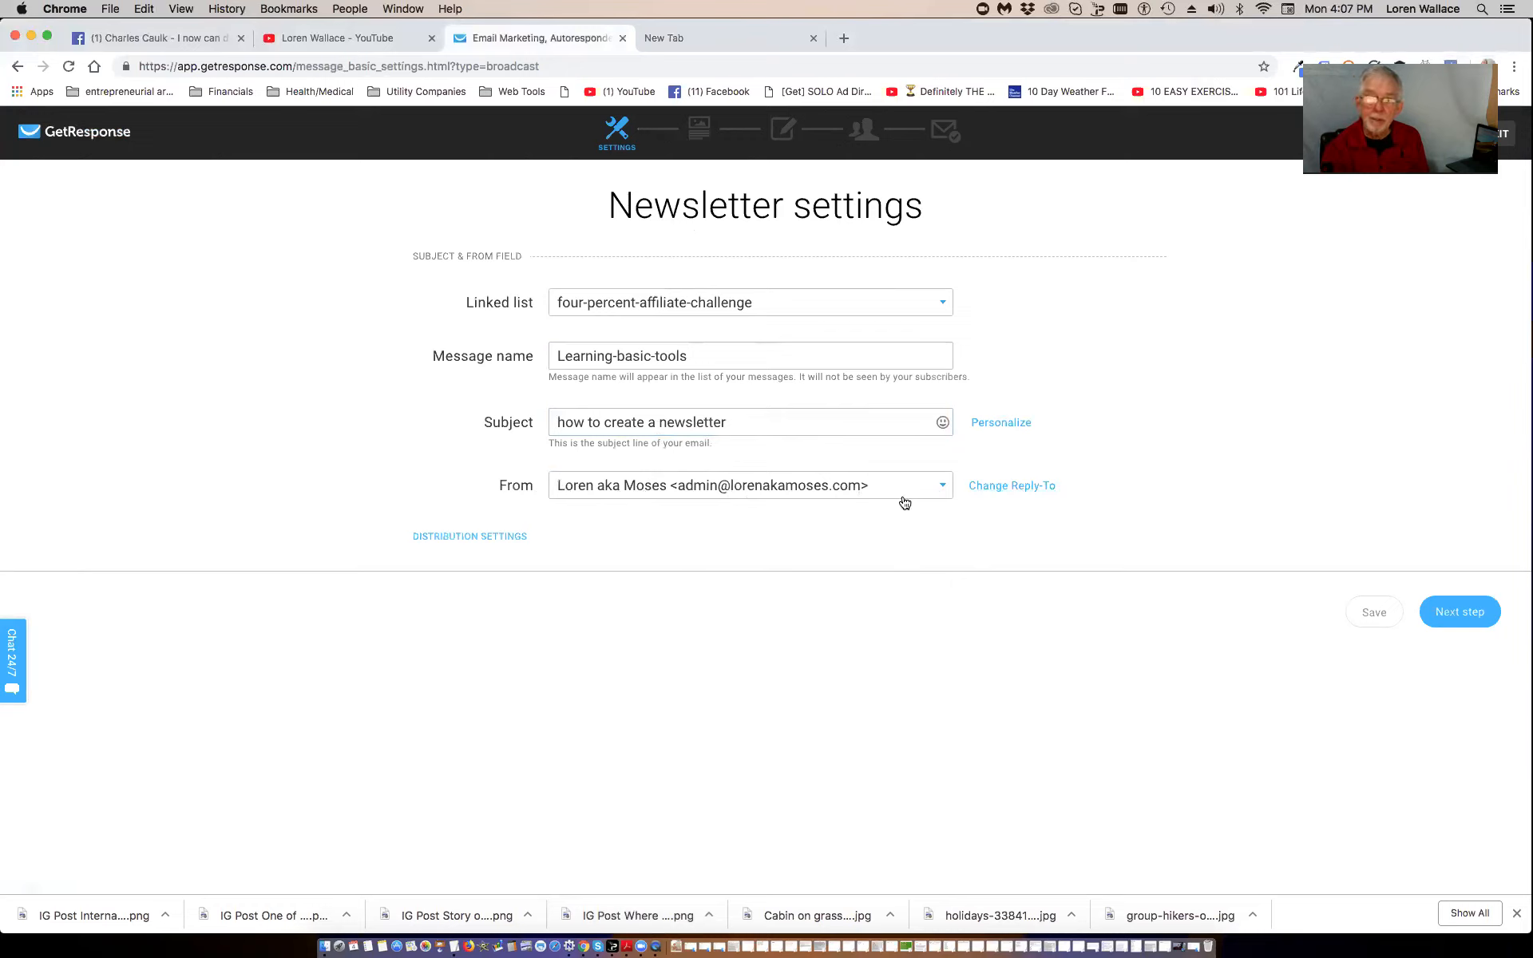
{"action": "left_click", "coordinate": [941, 491]}
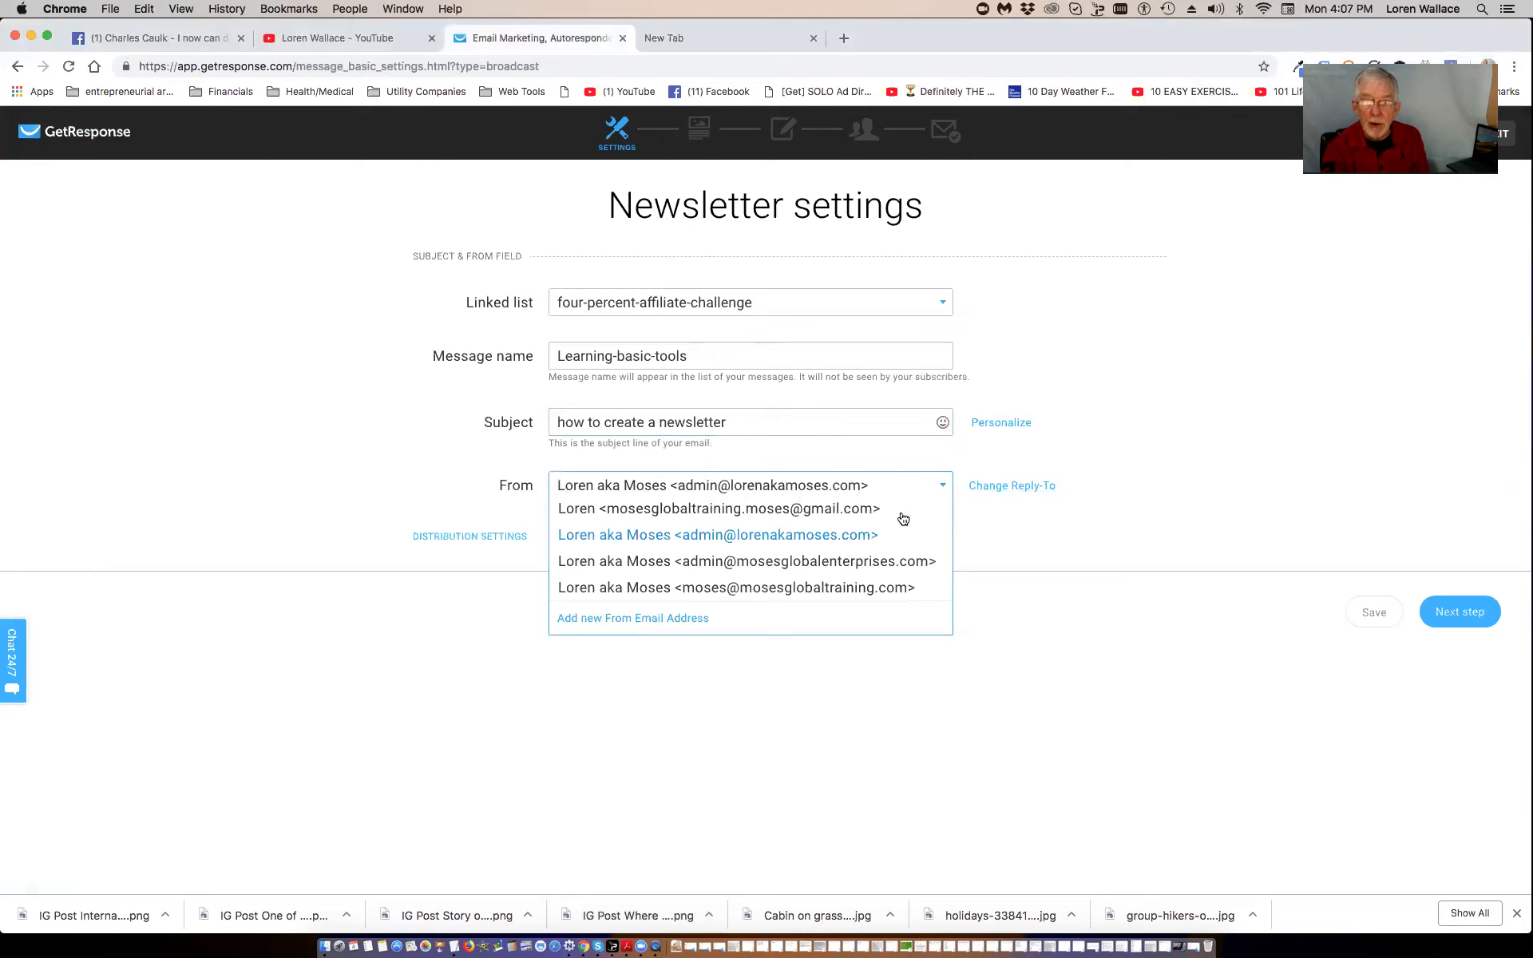
{"action": "left_click", "coordinate": [746, 534]}
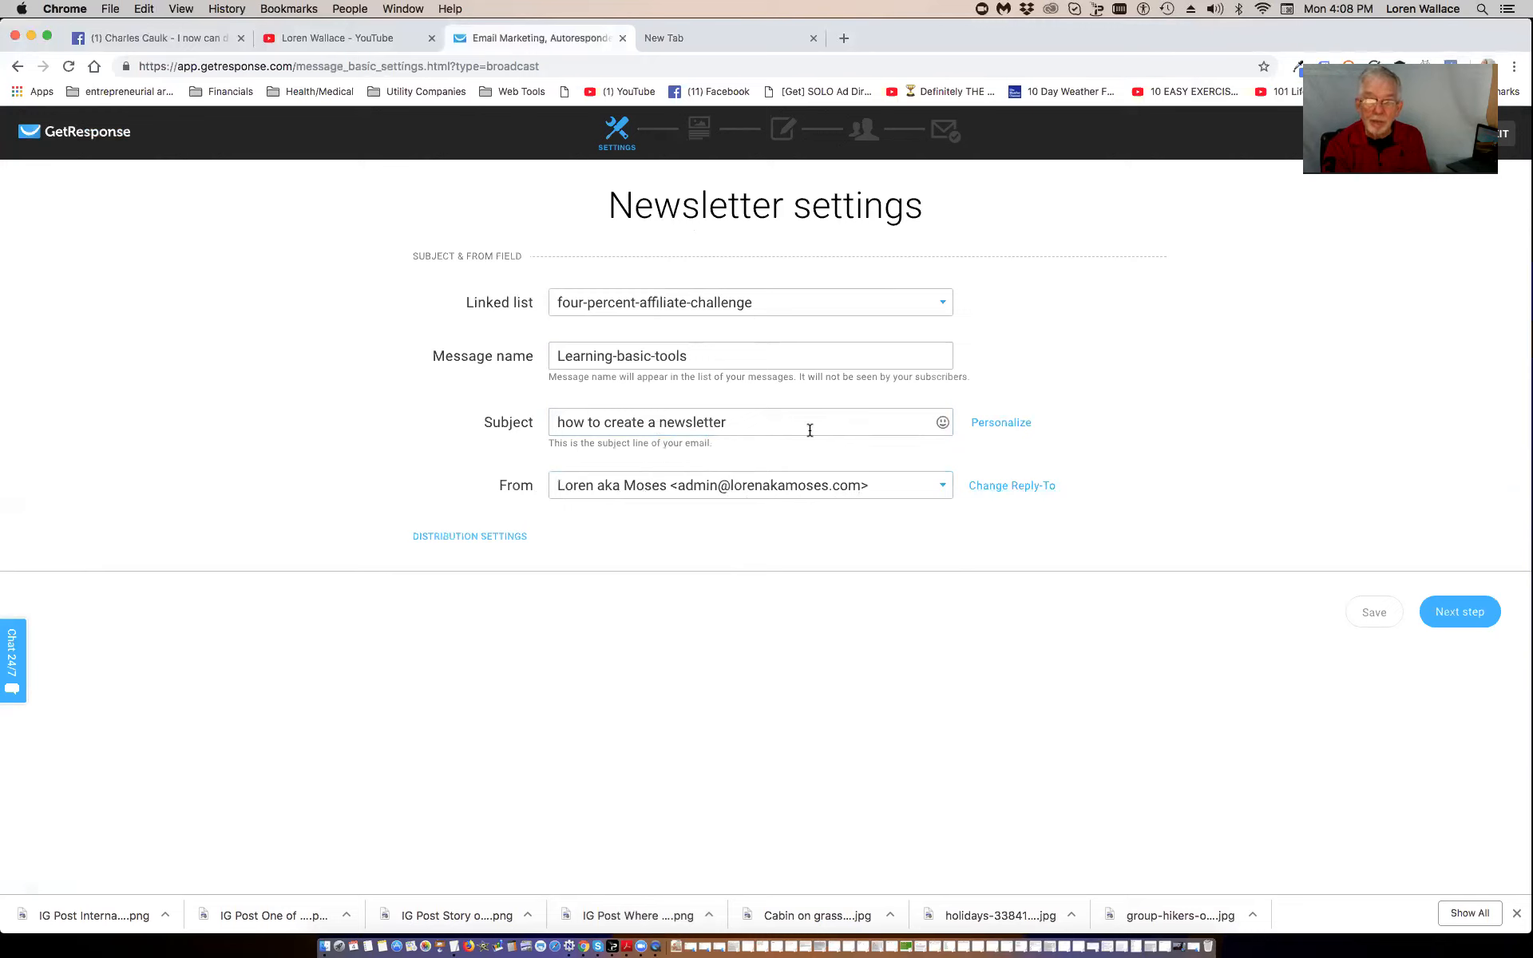
- Link the newsletter to the four_percent_entrepreneurial_education_platform list and continue to the template selection
{"action": "left_click", "coordinate": [943, 308]}
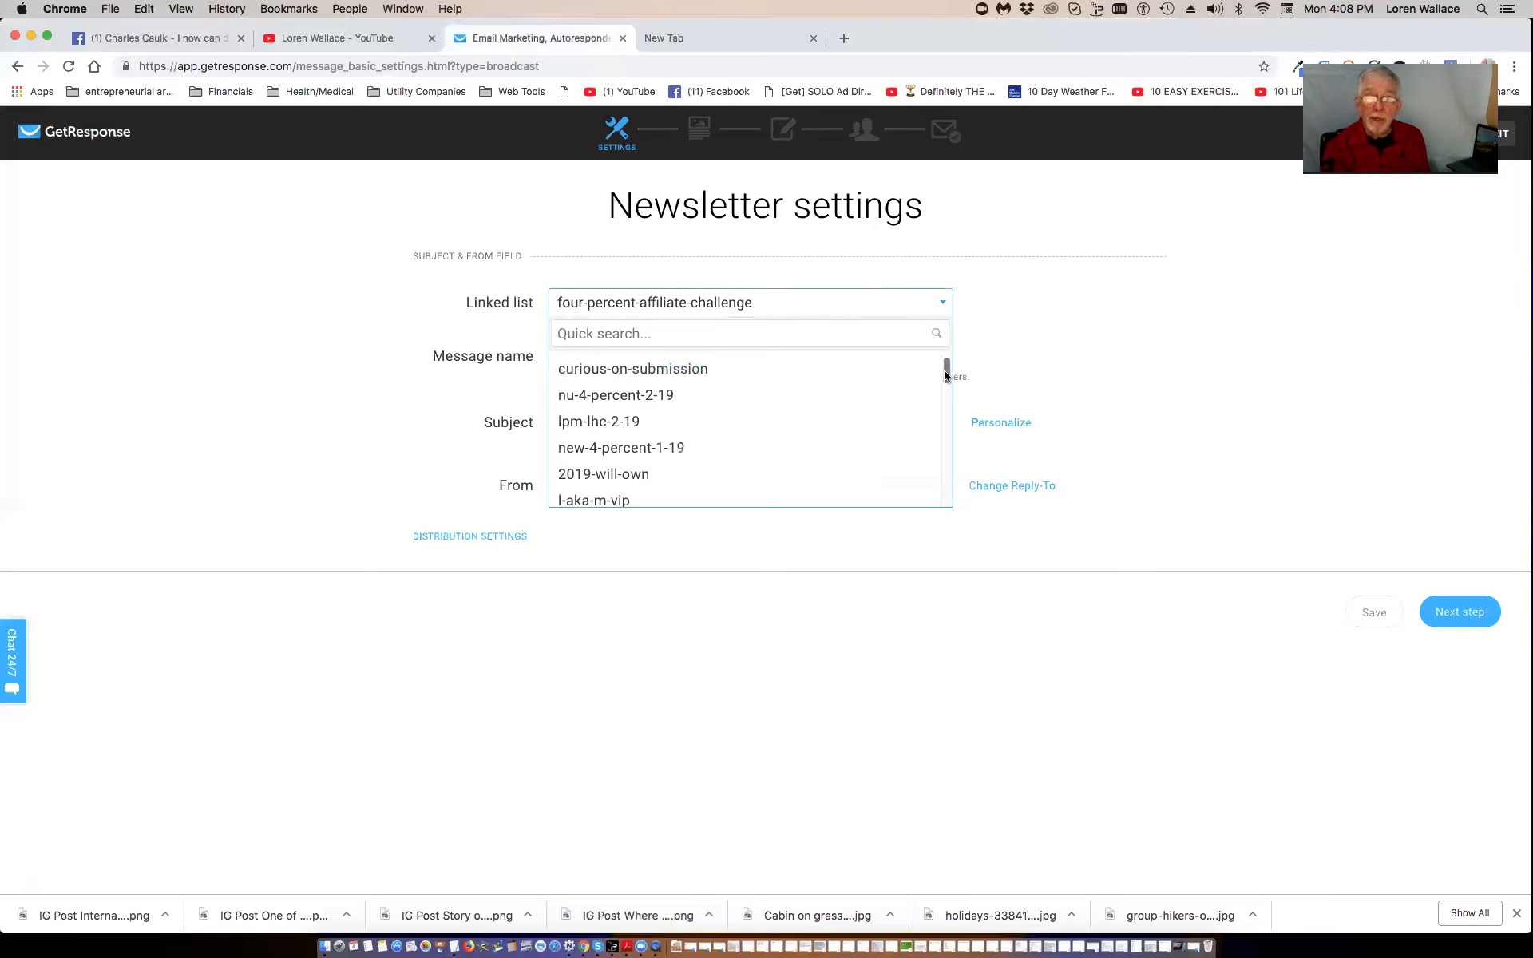
{"action": "left_click_drag", "start_coordinate": [945, 375], "coordinate": [945, 402]}
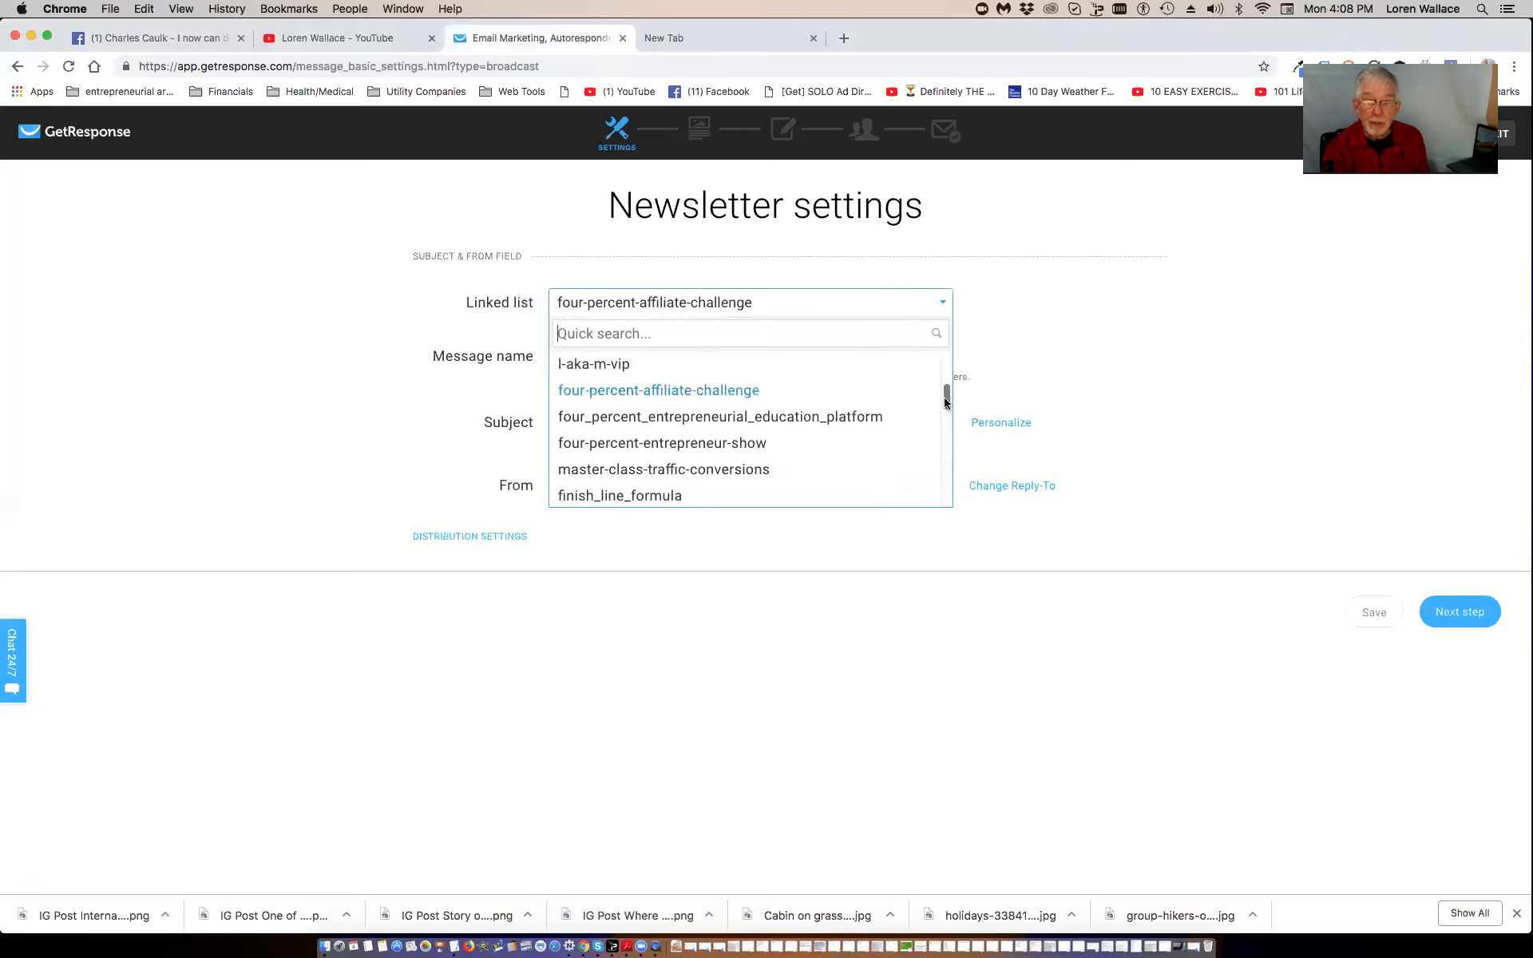
{"action": "left_click", "coordinate": [747, 421]}
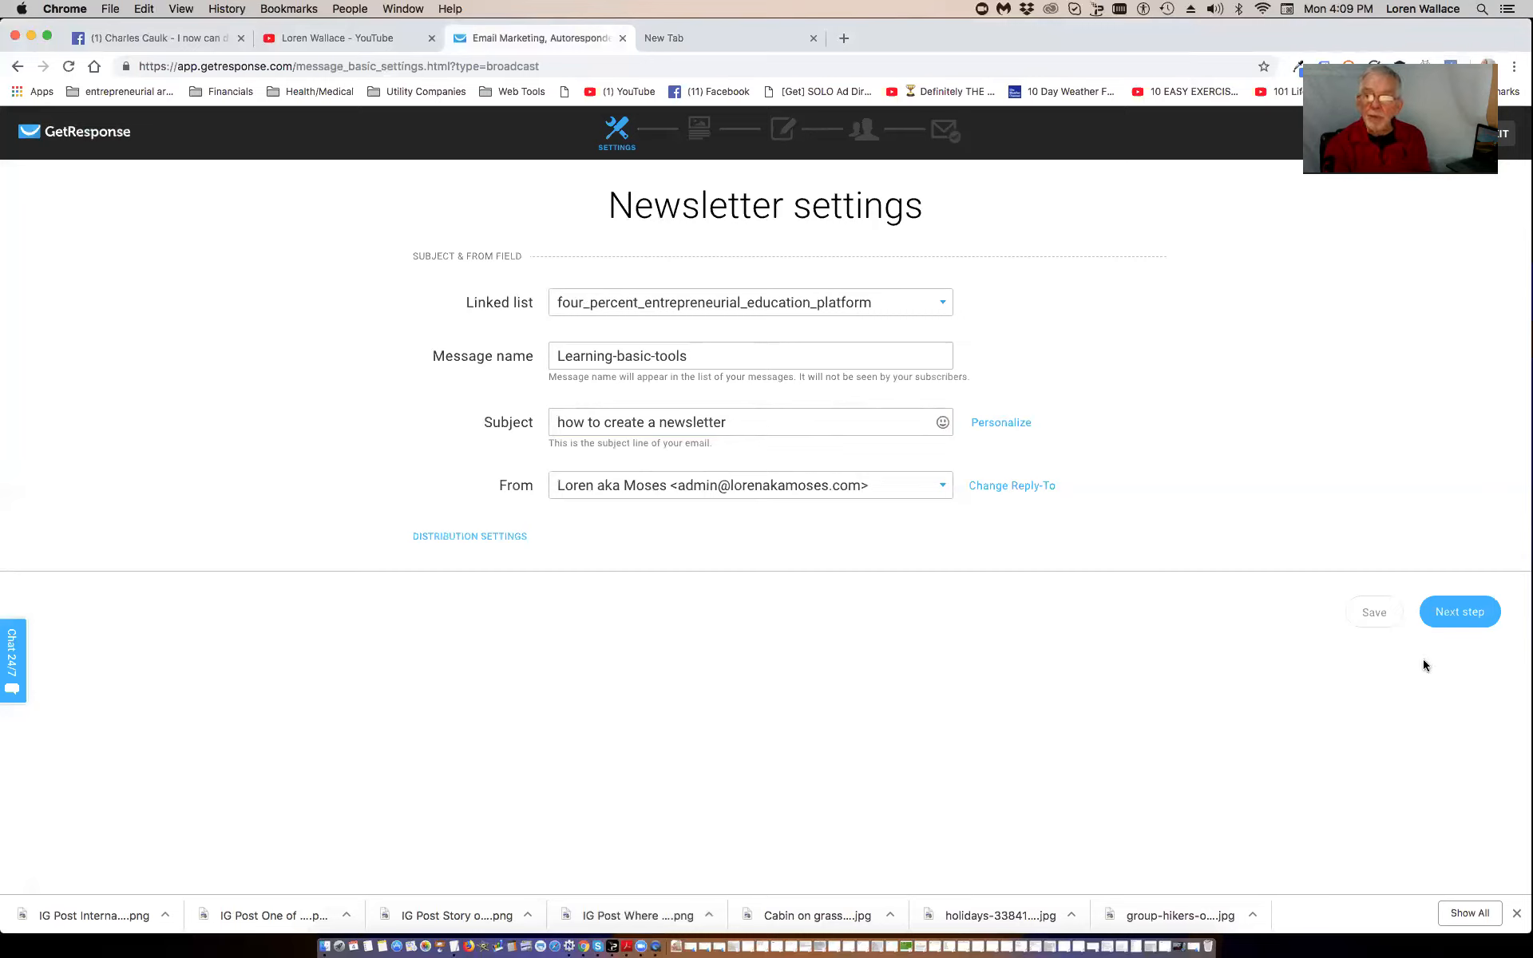
{"action": "left_click", "coordinate": [1457, 615]}
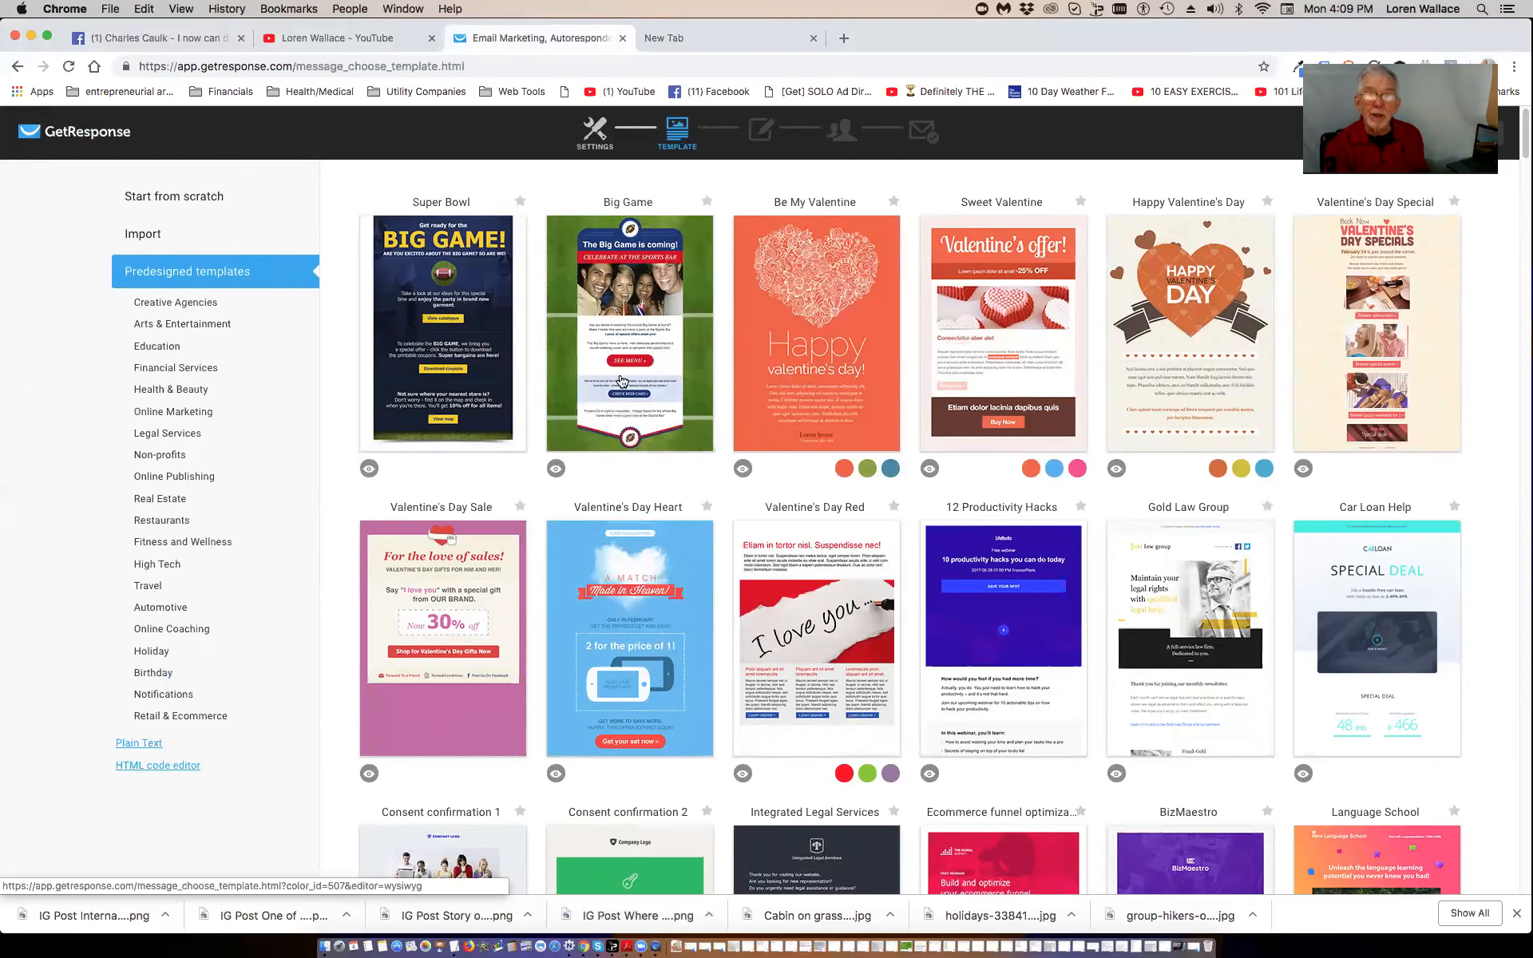
- Start the message from scratch using the 1 column-3 template
{"action": "left_click", "coordinate": [467, 252]}
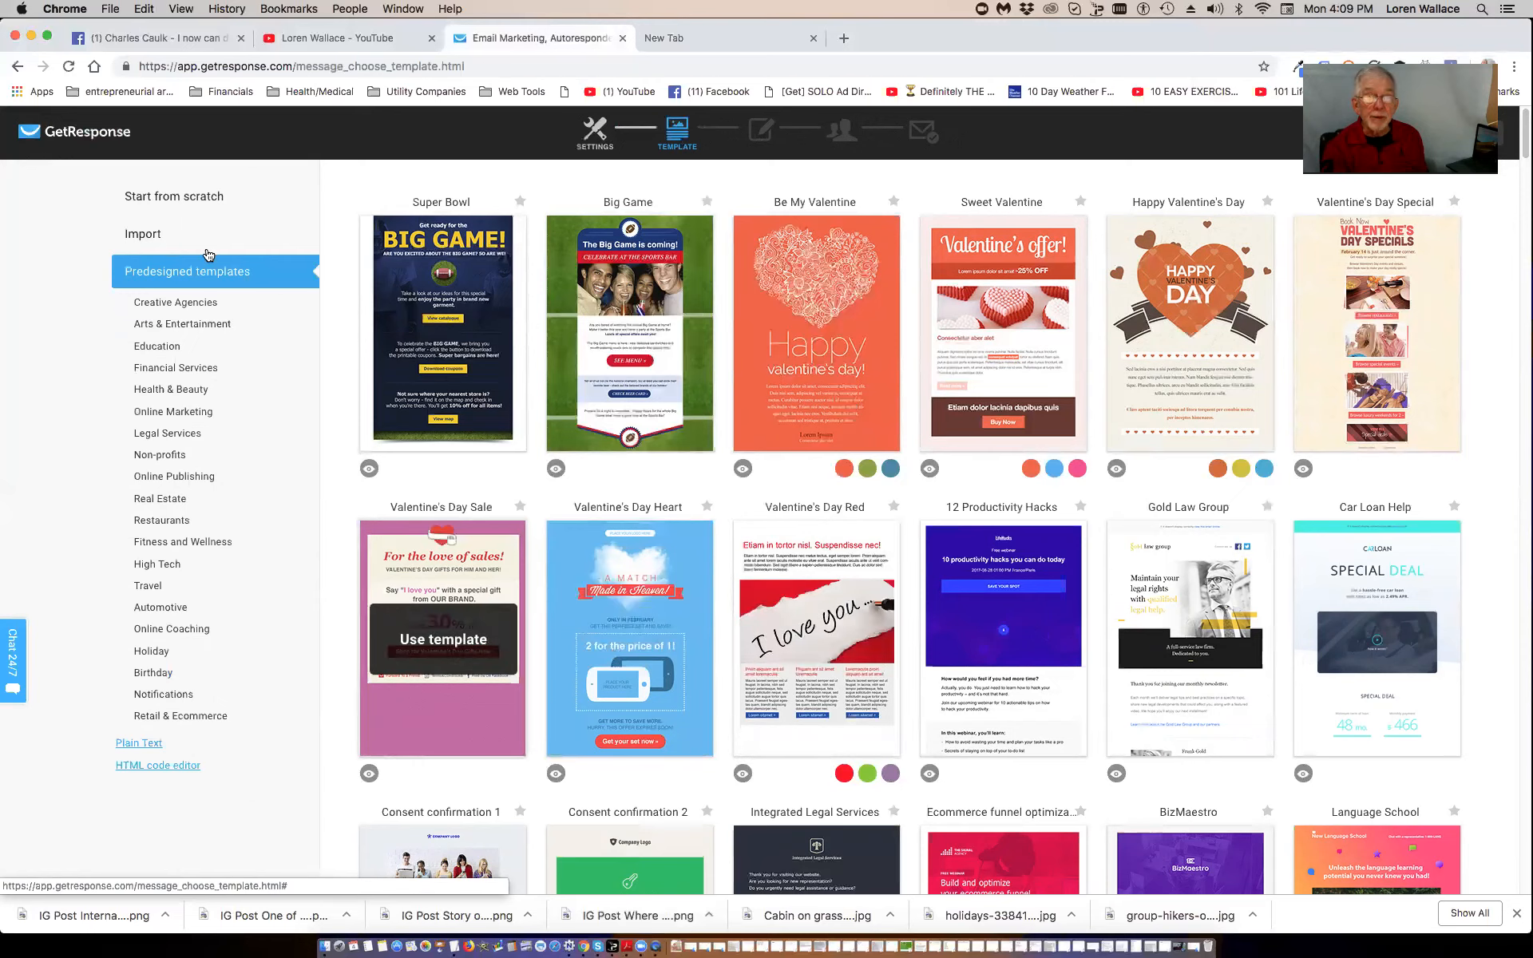
{"action": "left_click", "coordinate": [189, 200]}
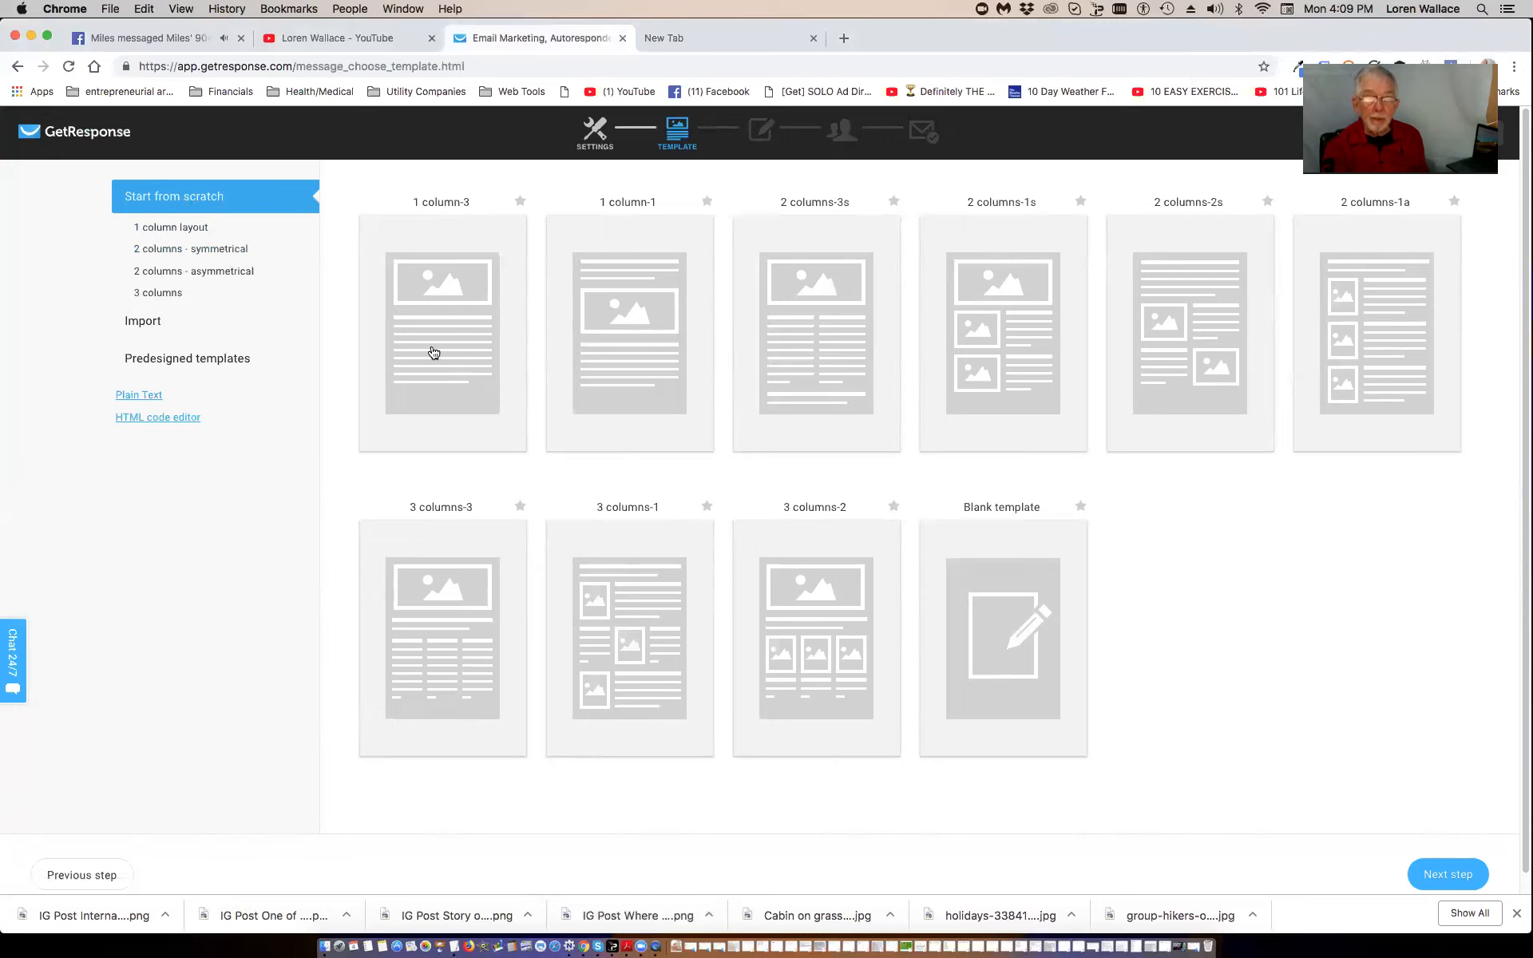
{"action": "mouse_move", "coordinate": [441, 350]}
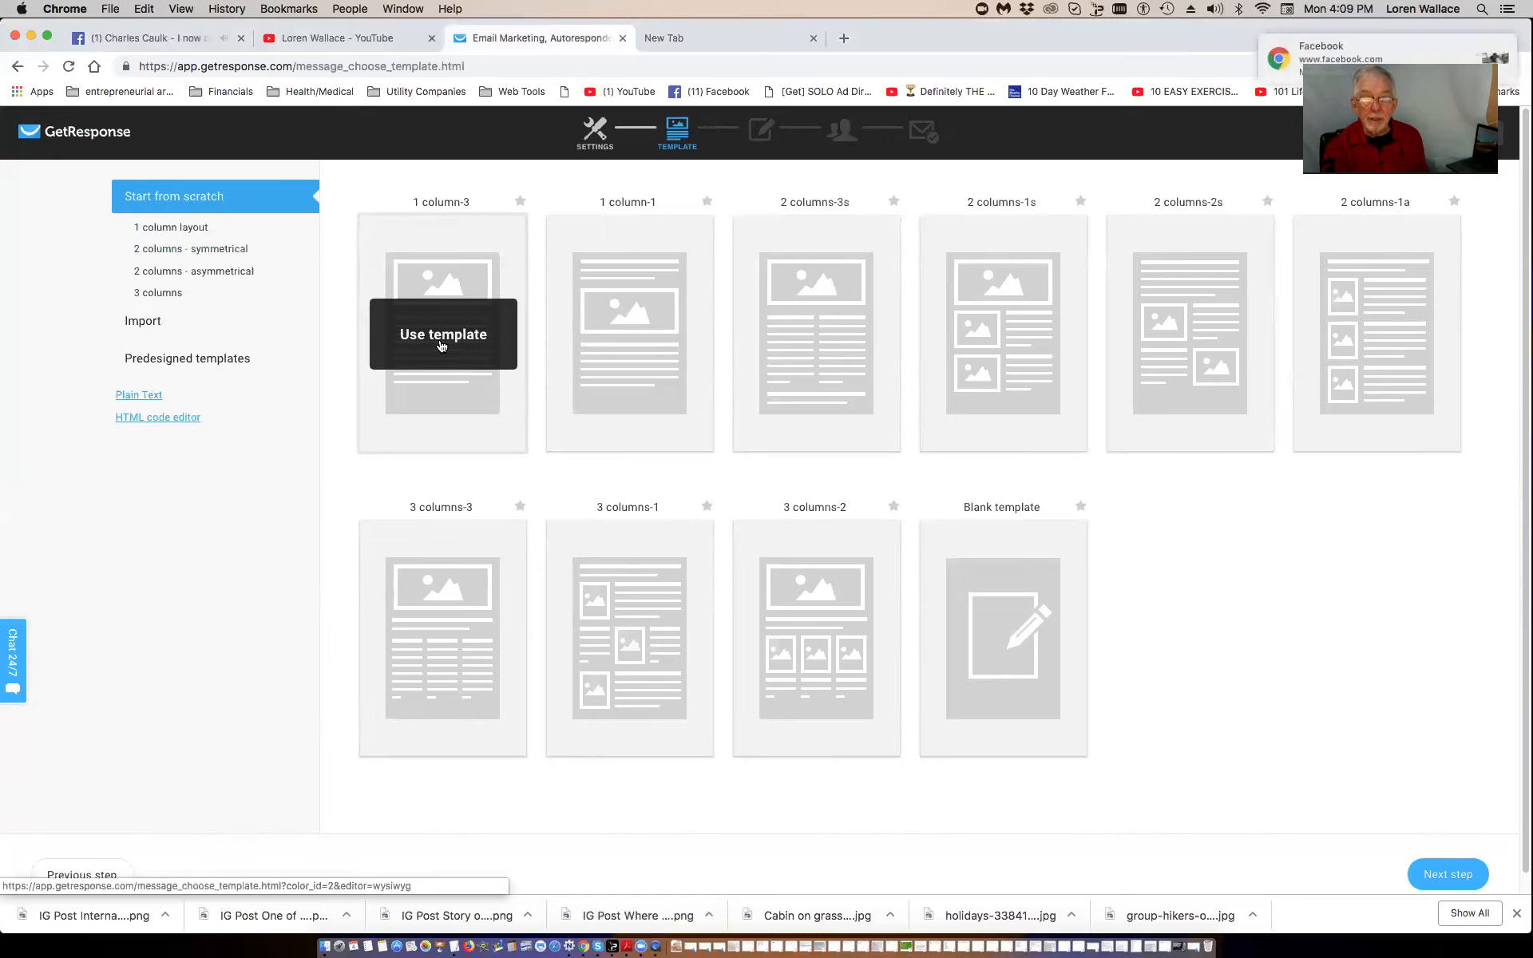
{"action": "left_click", "coordinate": [440, 345]}
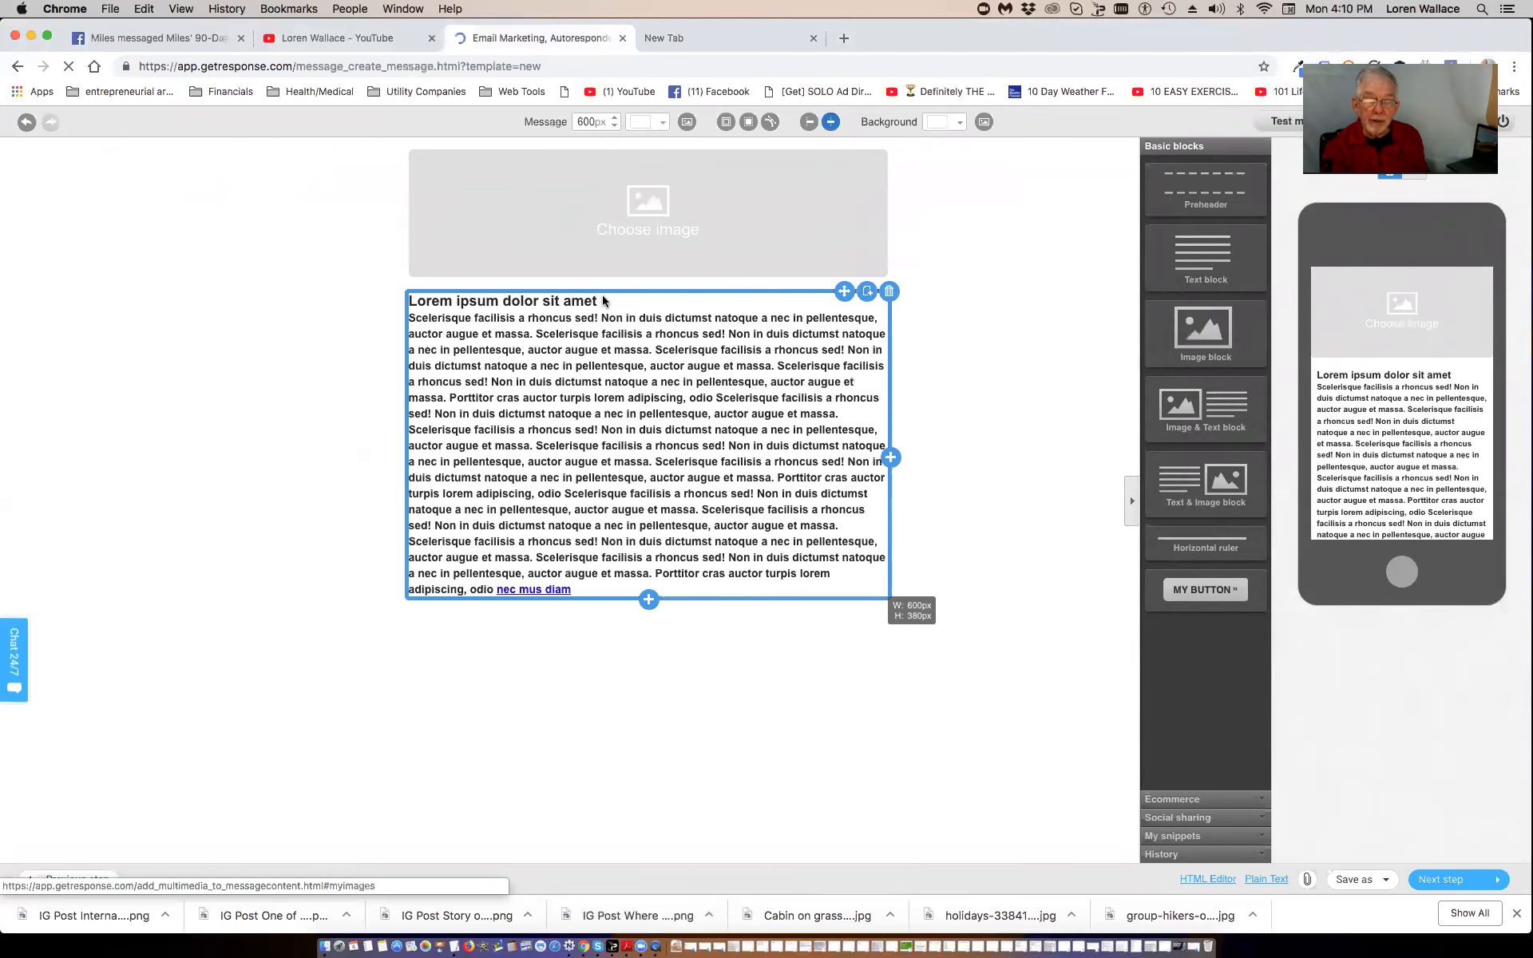
- Delete the placeholder heading and all placeholder body text from the text block below the image
{"action": "left_click_drag", "start_coordinate": [602, 301], "coordinate": [384, 314]}
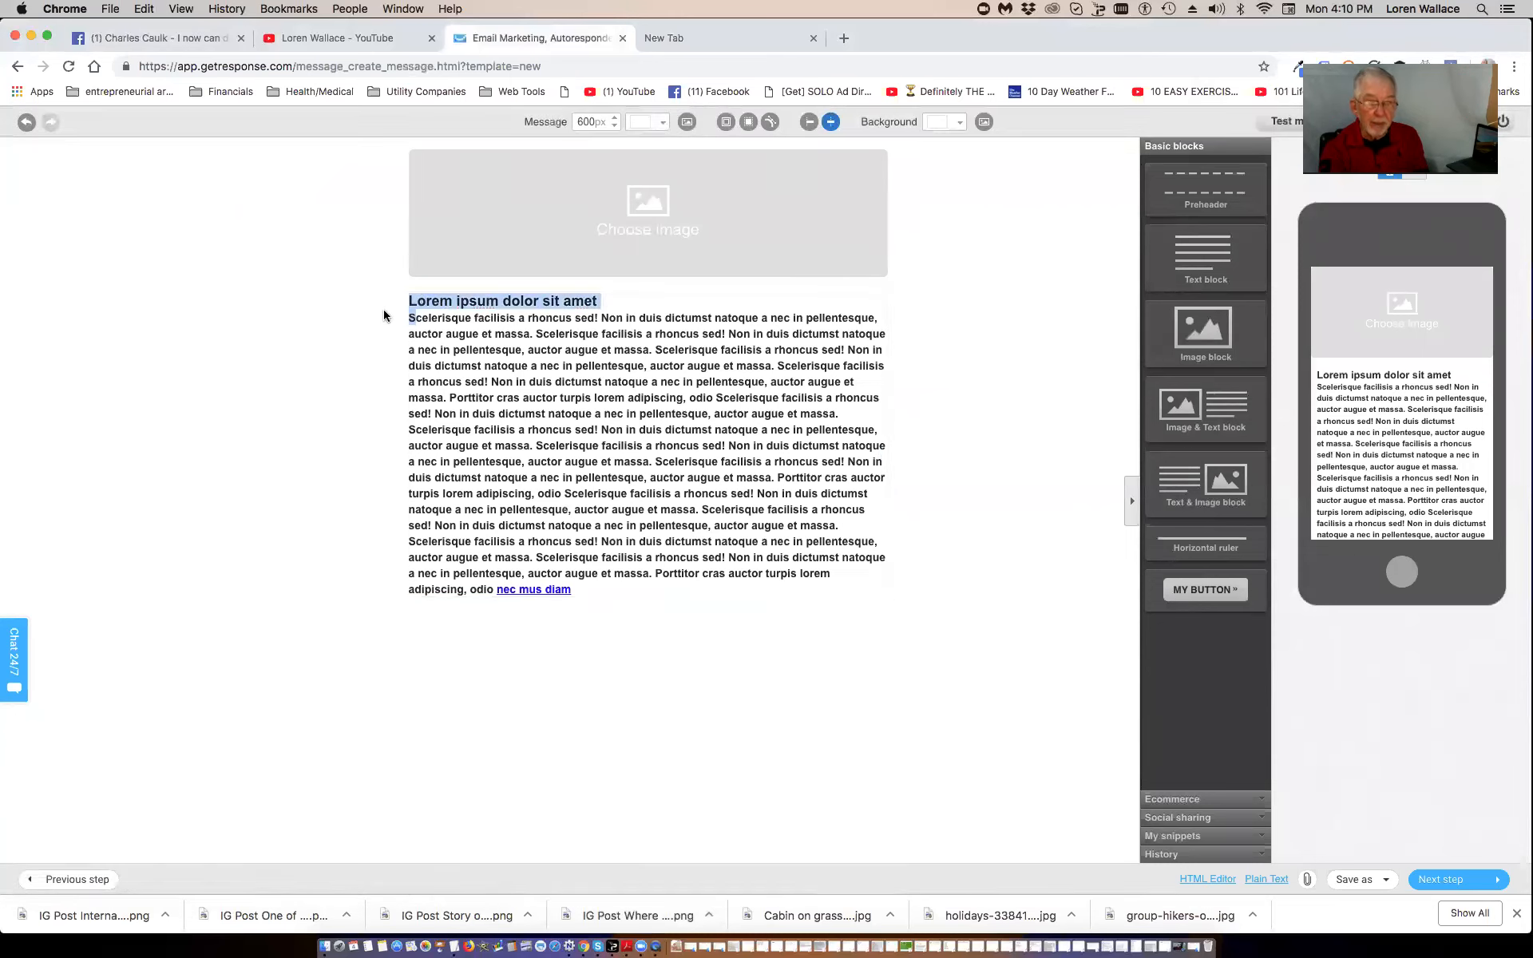
{"action": "mouse_move", "coordinate": [605, 304]}
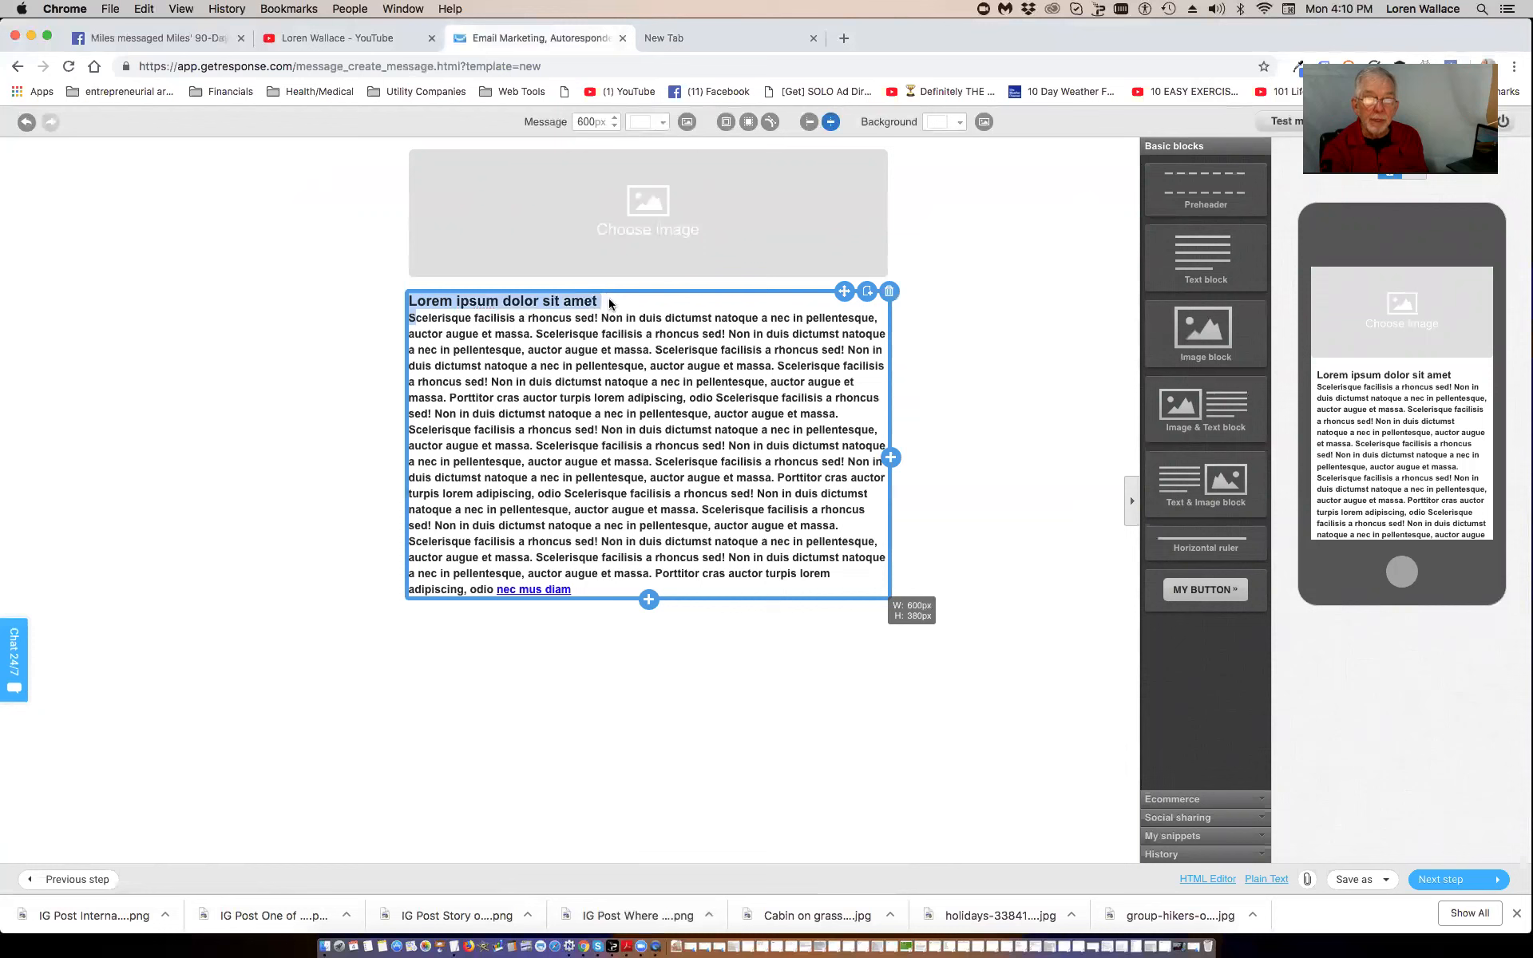
{"action": "left_click", "coordinate": [608, 305]}
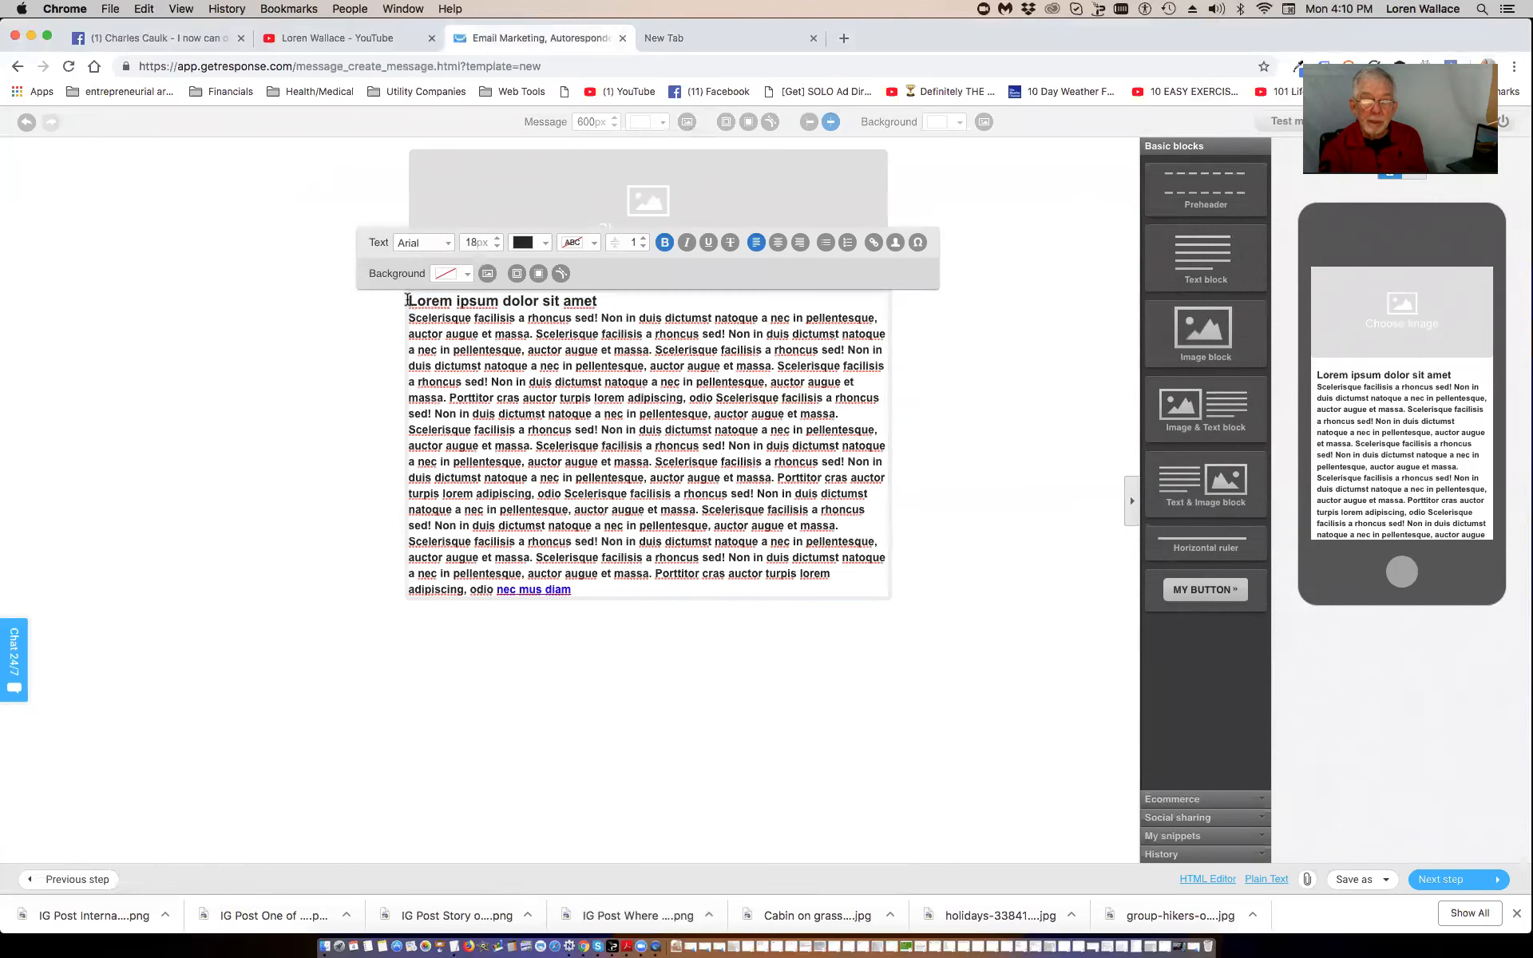
{"action": "left_click_drag", "start_coordinate": [409, 301], "coordinate": [608, 302]}
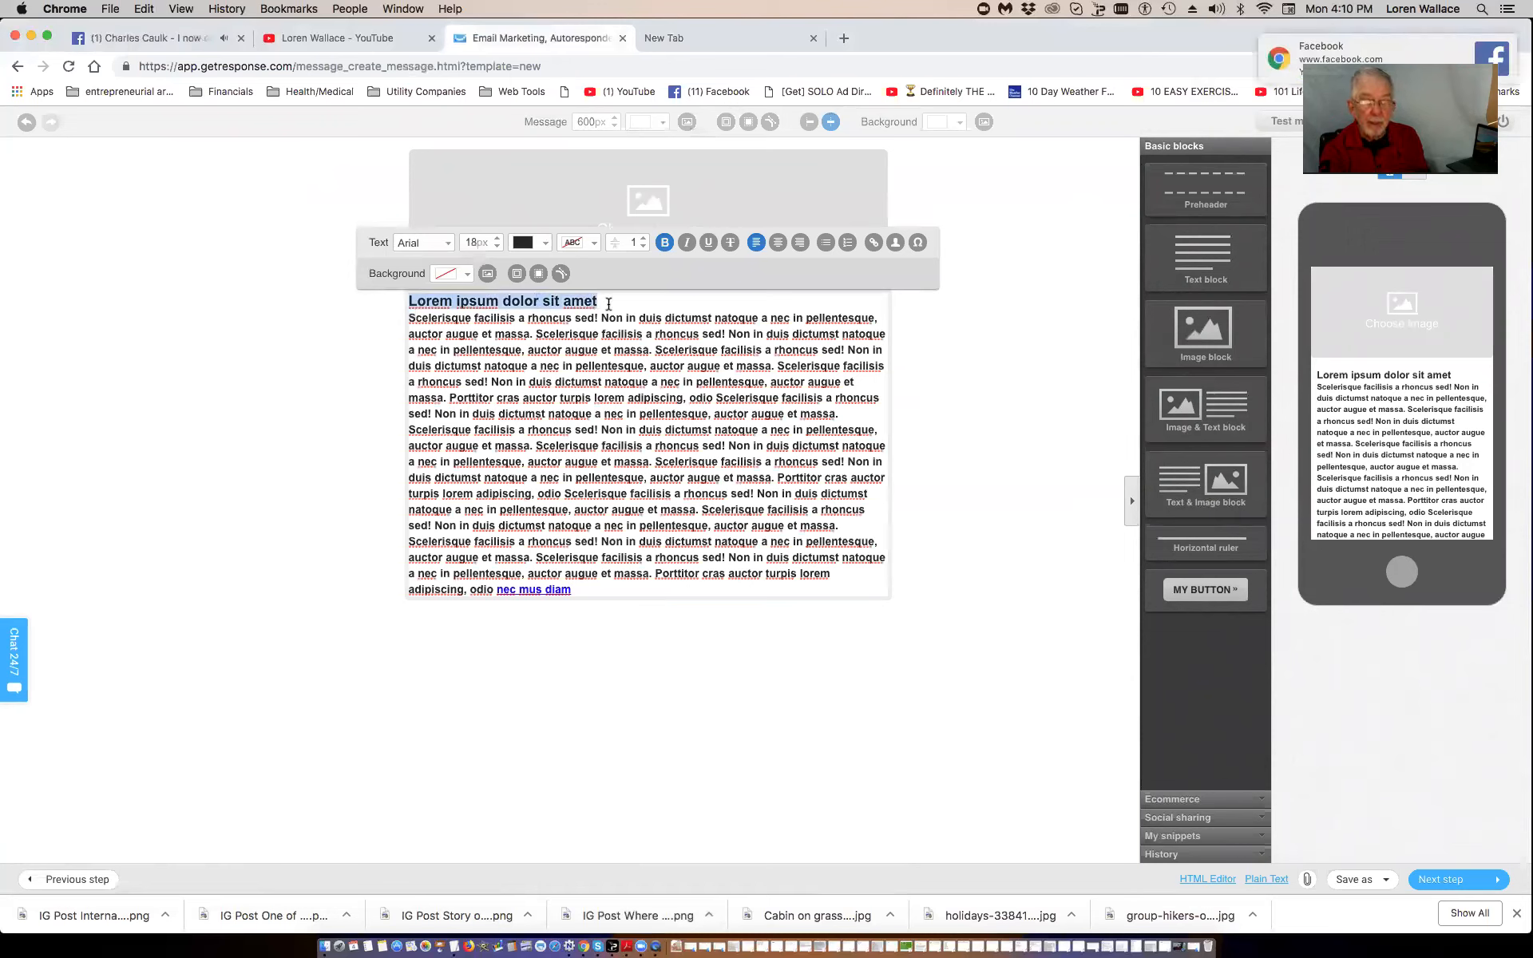
{"action": "key", "text": "BackSpace"}
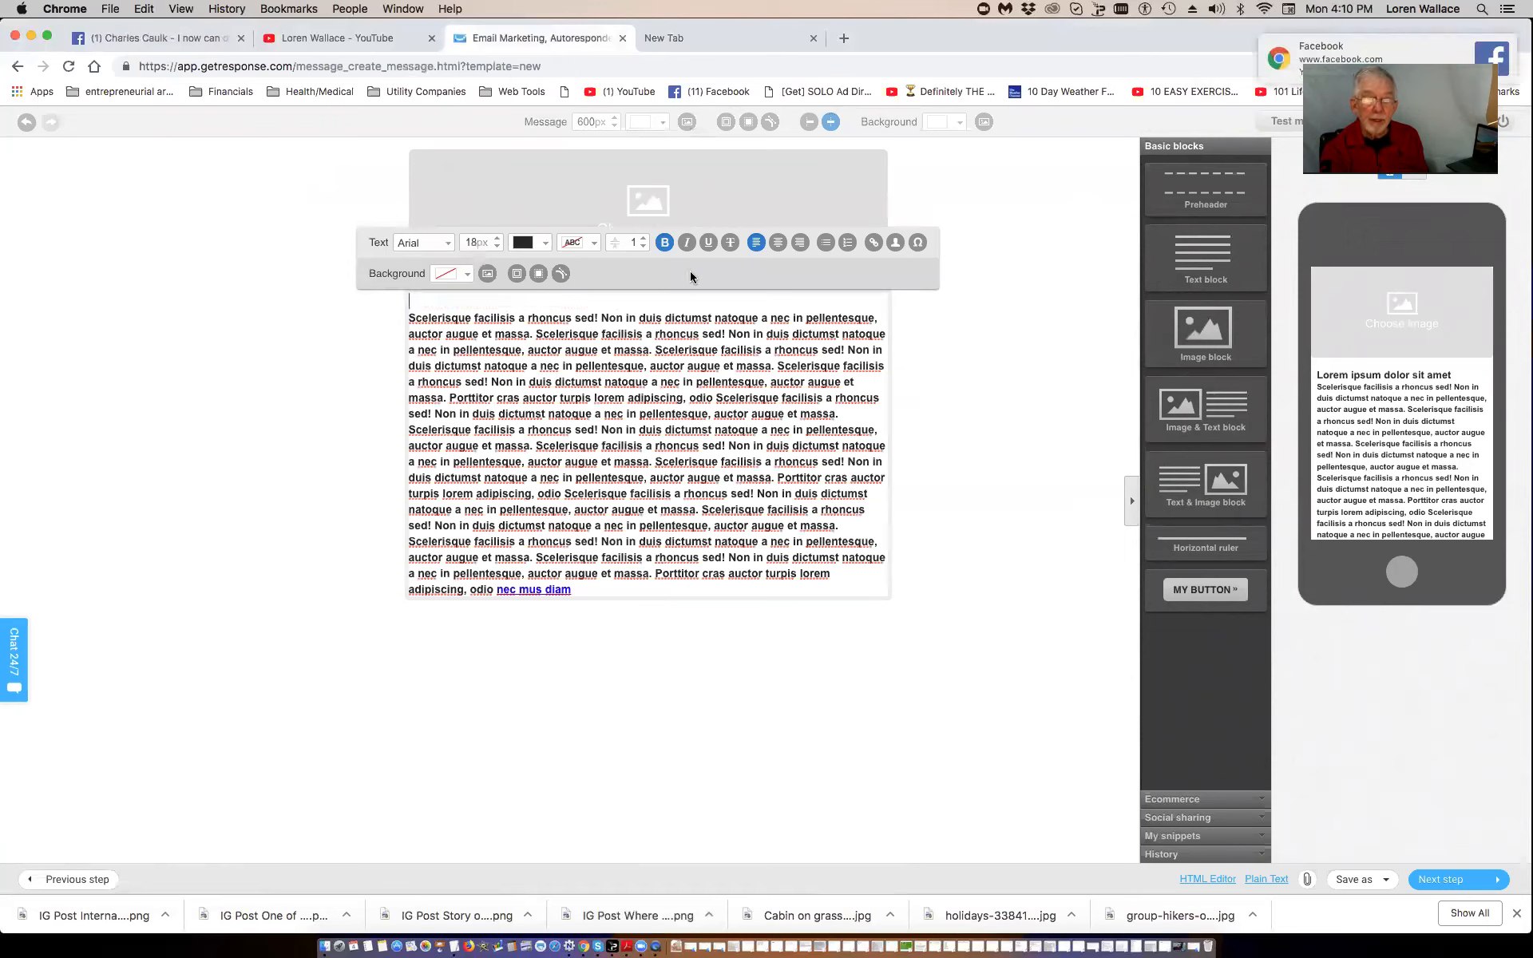
{"action": "left_click_drag", "start_coordinate": [410, 318], "coordinate": [413, 622]}
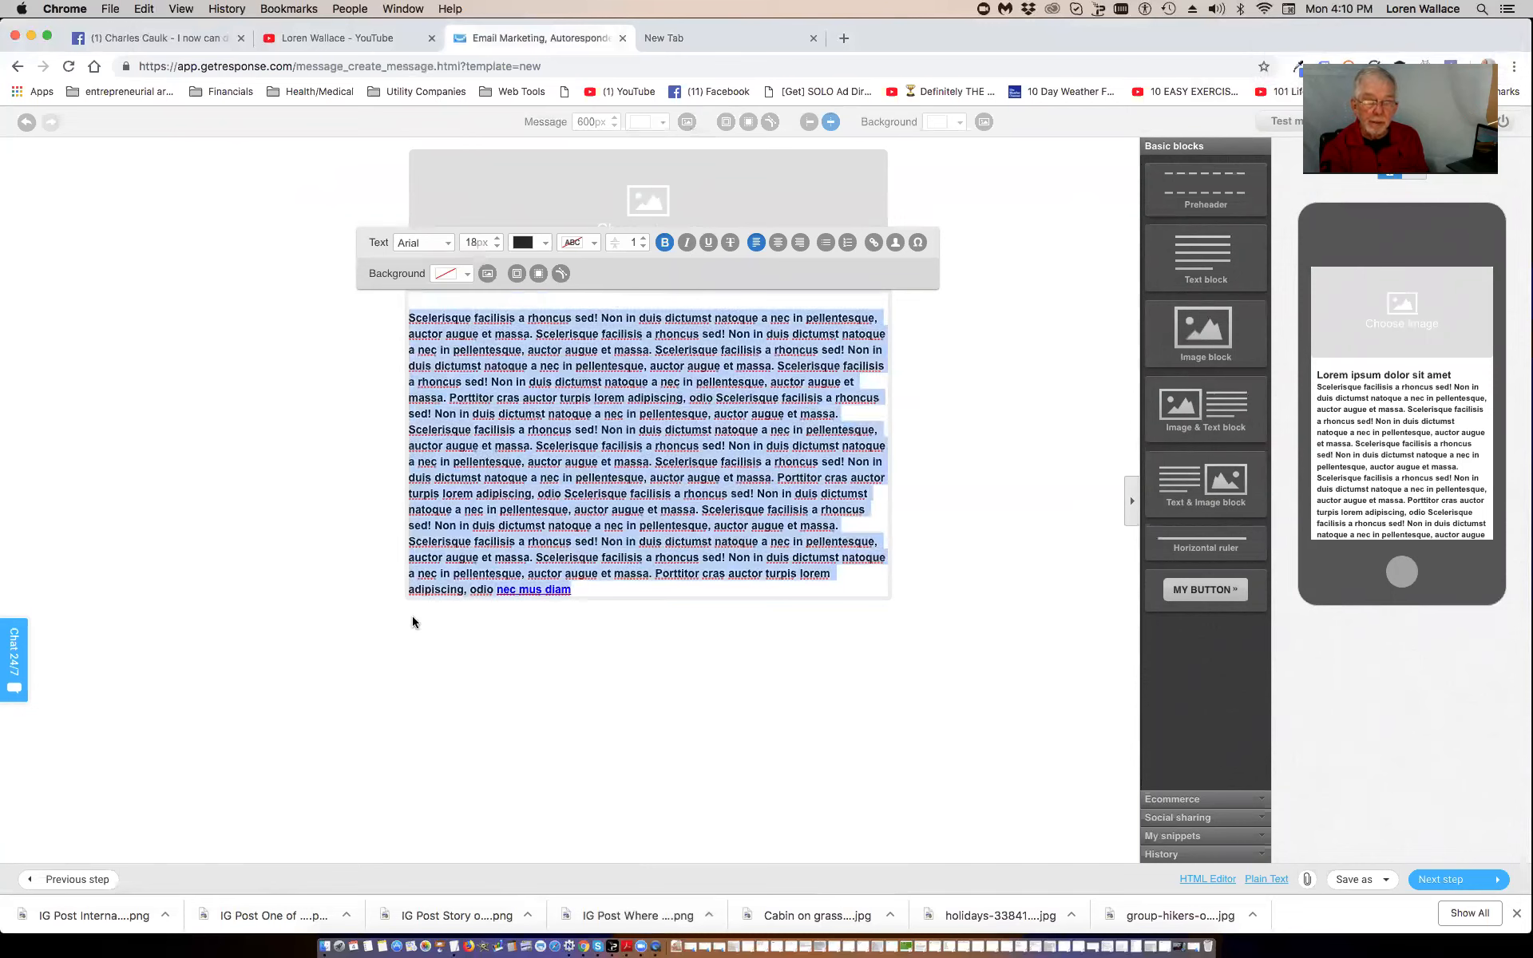
{"action": "key", "text": "BackSpace"}
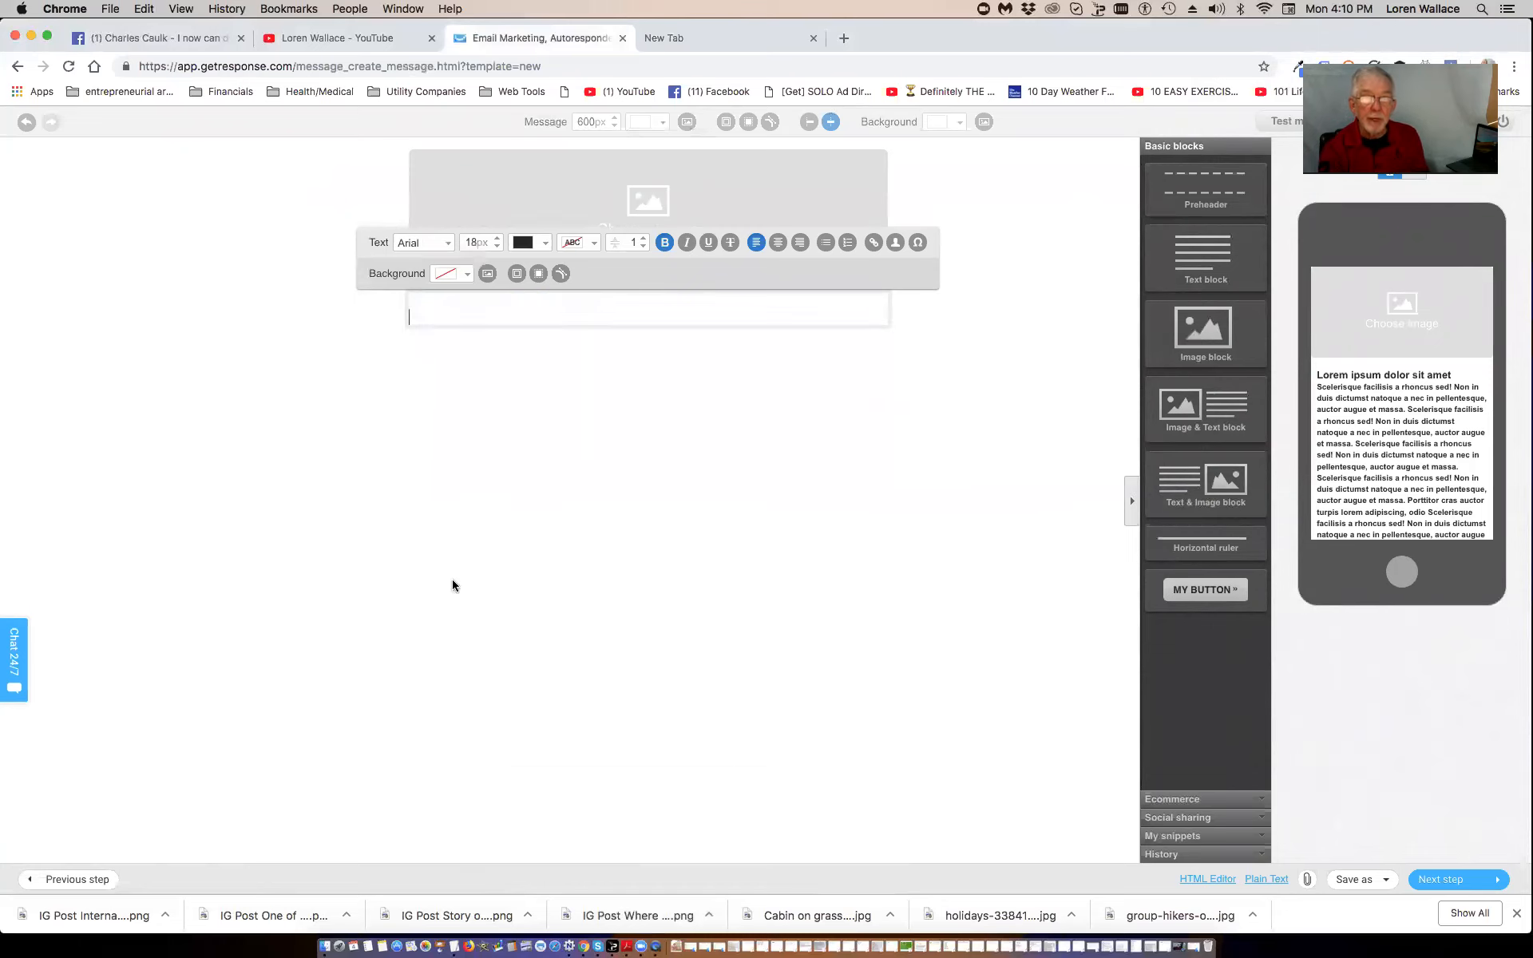
- Open the image library for the header placeholder, and capture a screenshot of the GetResponse Basic Tutorial #1 video frame on YouTube
{"action": "left_click", "coordinate": [704, 199]}
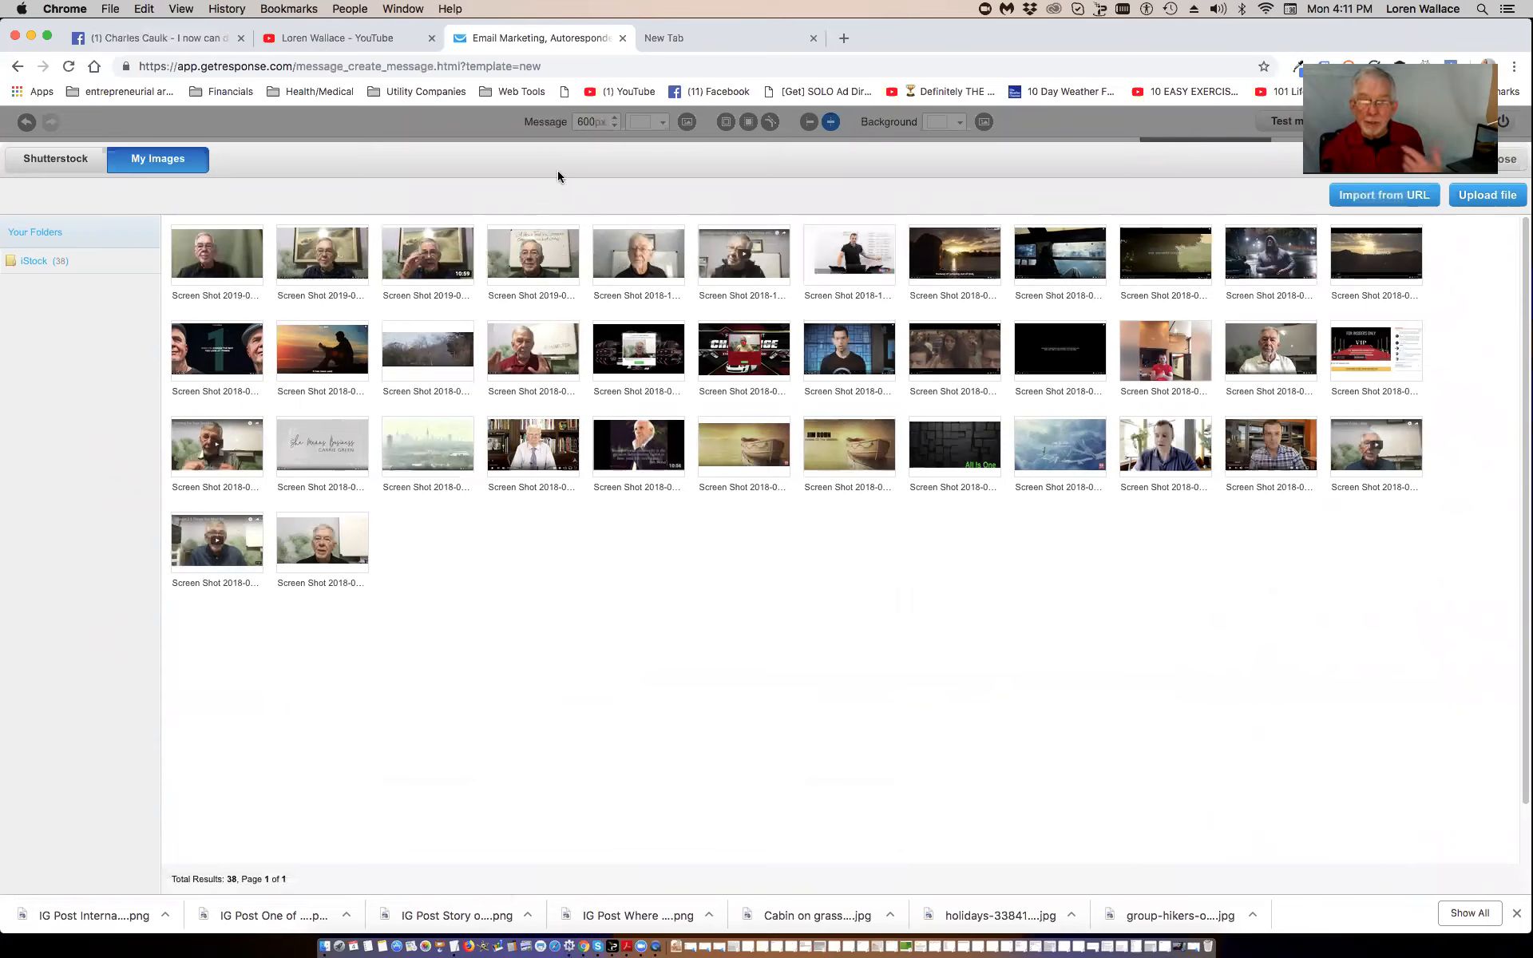
{"action": "left_click", "coordinate": [325, 40]}
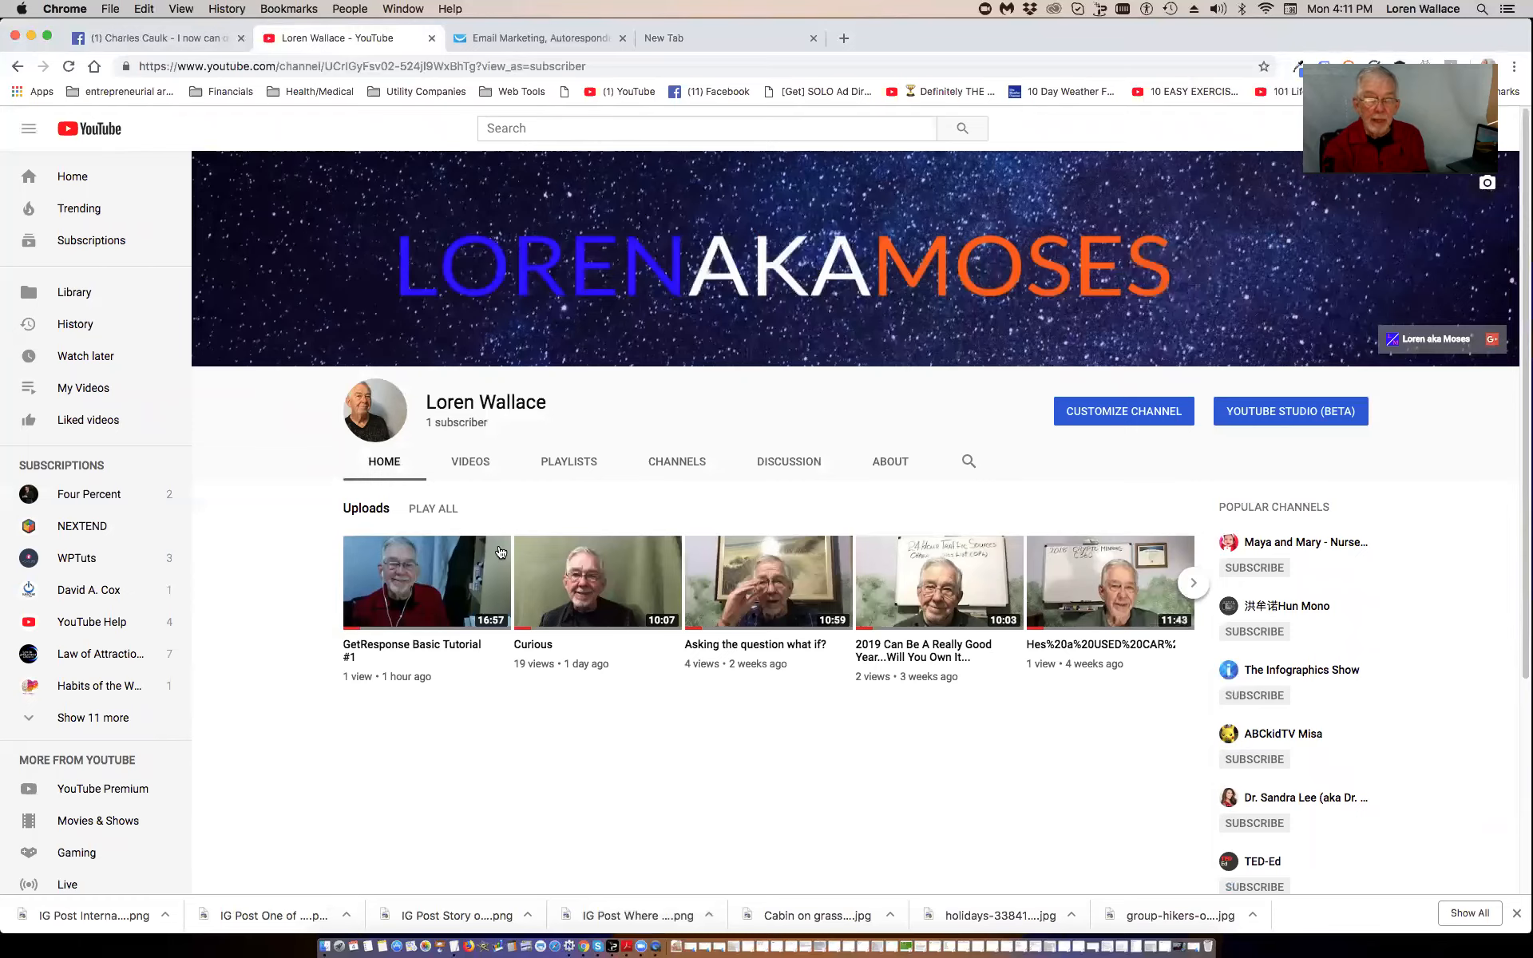
{"action": "left_click", "coordinate": [449, 591]}
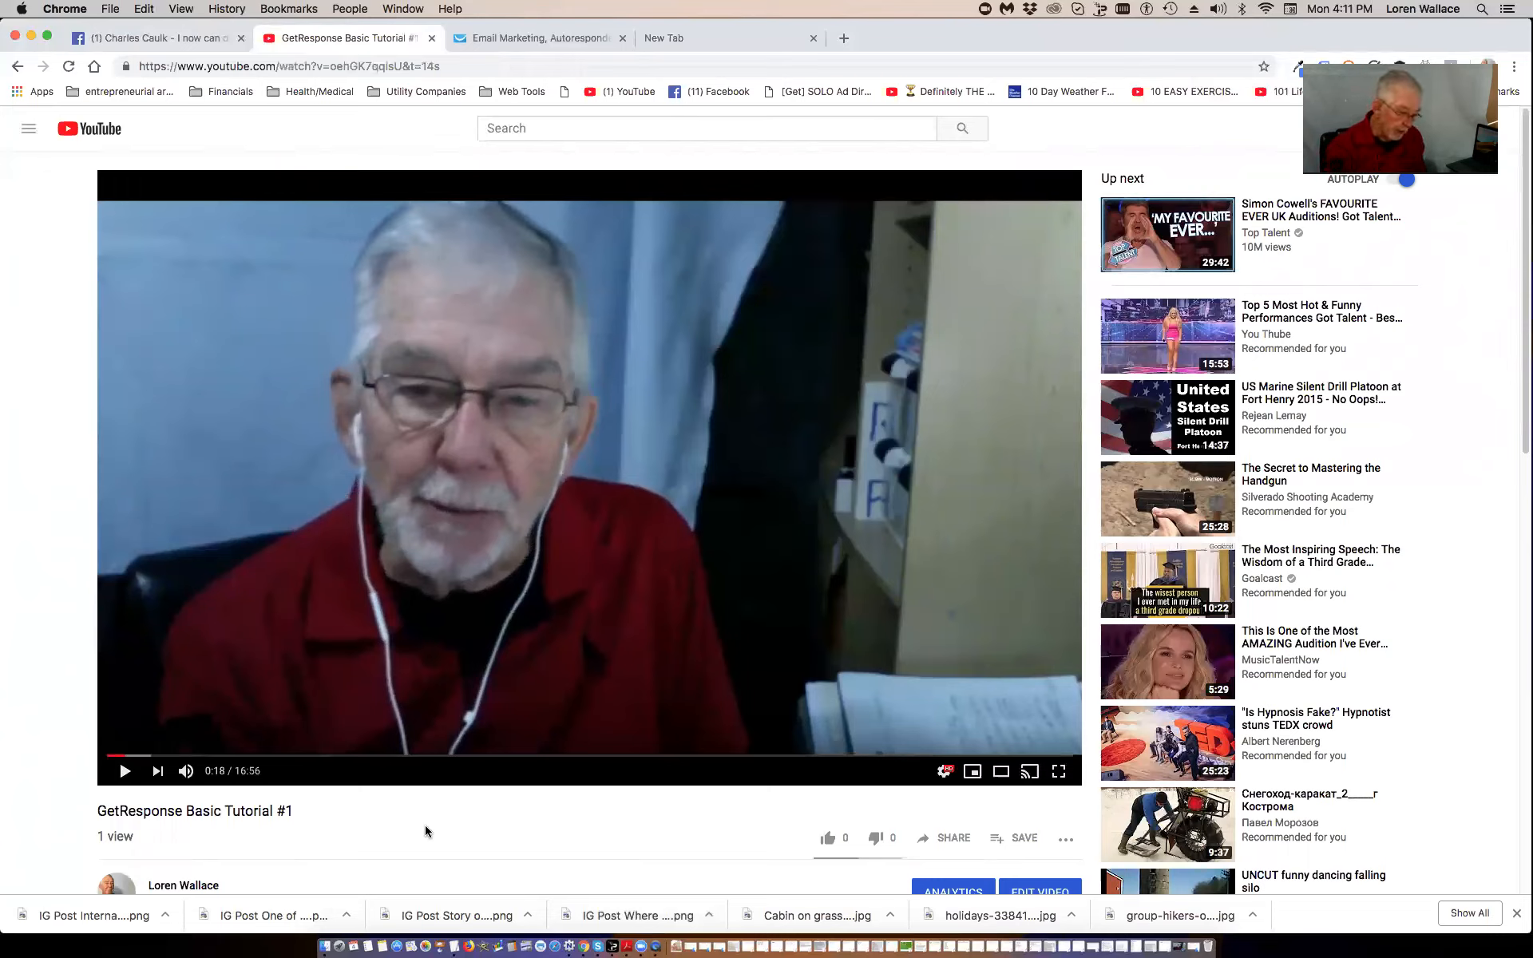
{"action": "key", "text": "super+shift+4"}
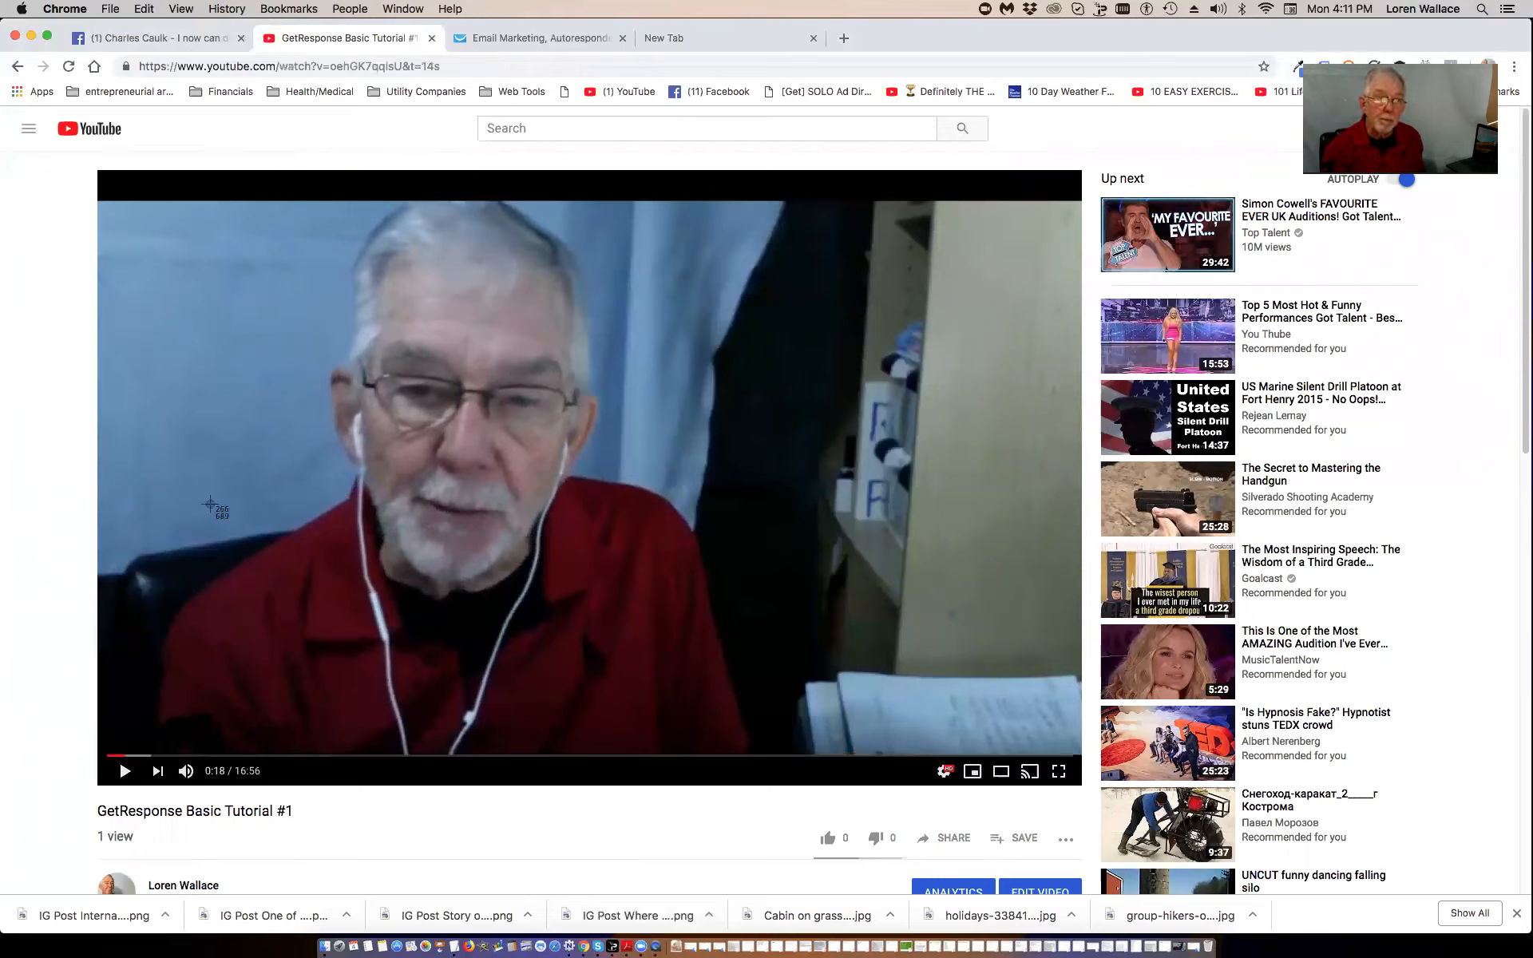
{"action": "left_click_drag", "start_coordinate": [99, 170], "coordinate": [1072, 757]}
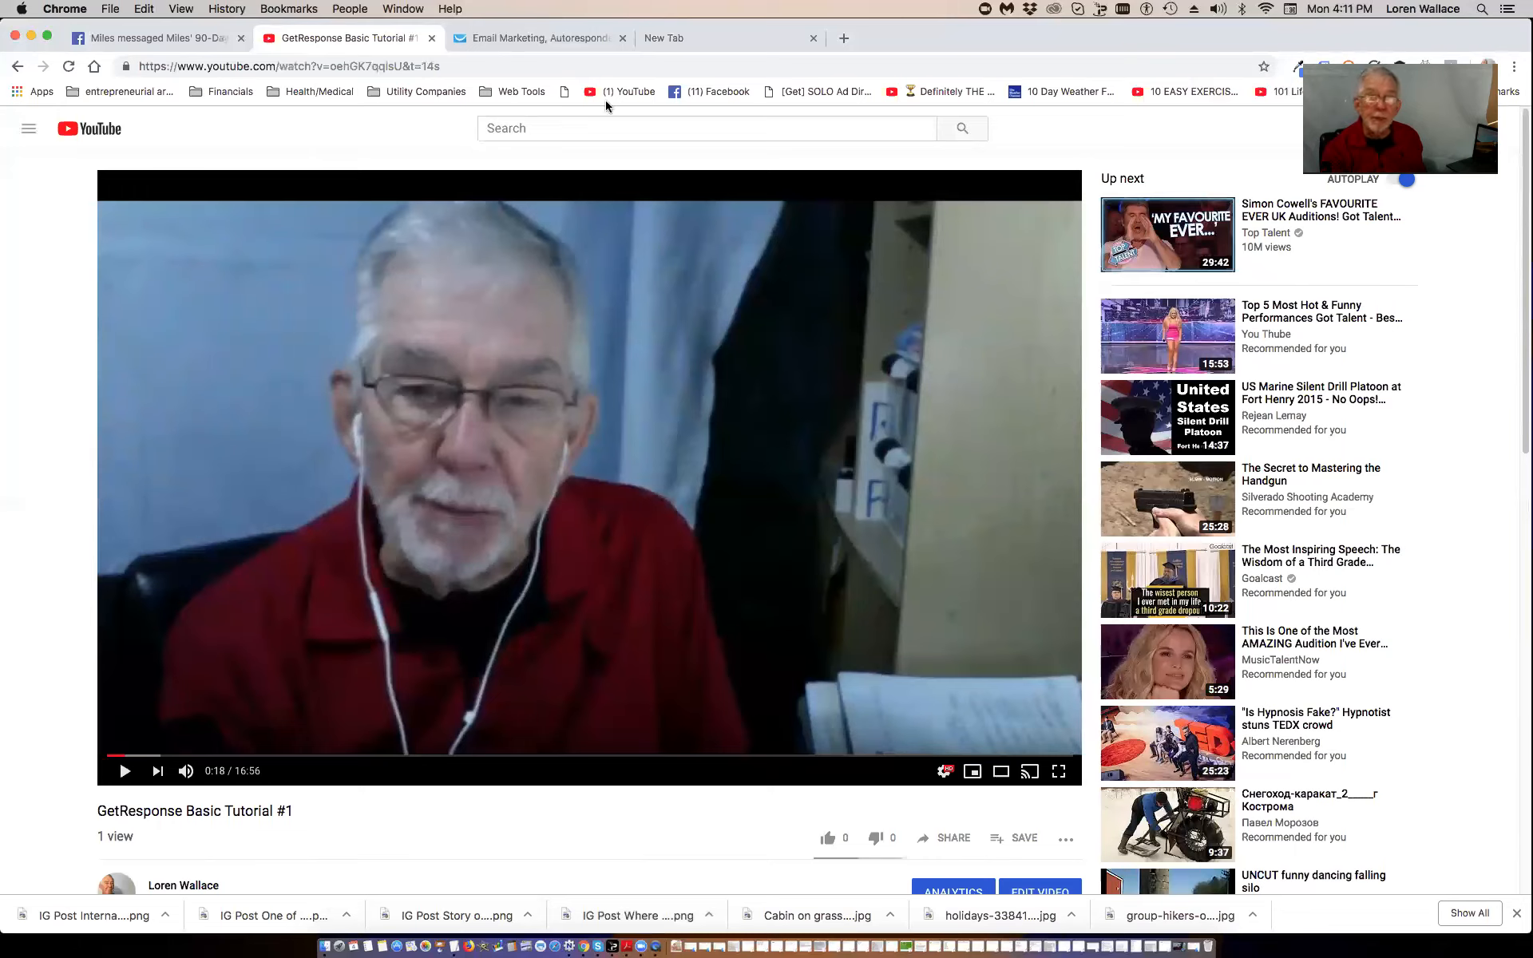
- Upload the Desktop file Screen Shot 2019-02-04 at 4.11.34 PM to the newsletter editor's image library and insert it as the header image
{"action": "left_click", "coordinate": [540, 41]}
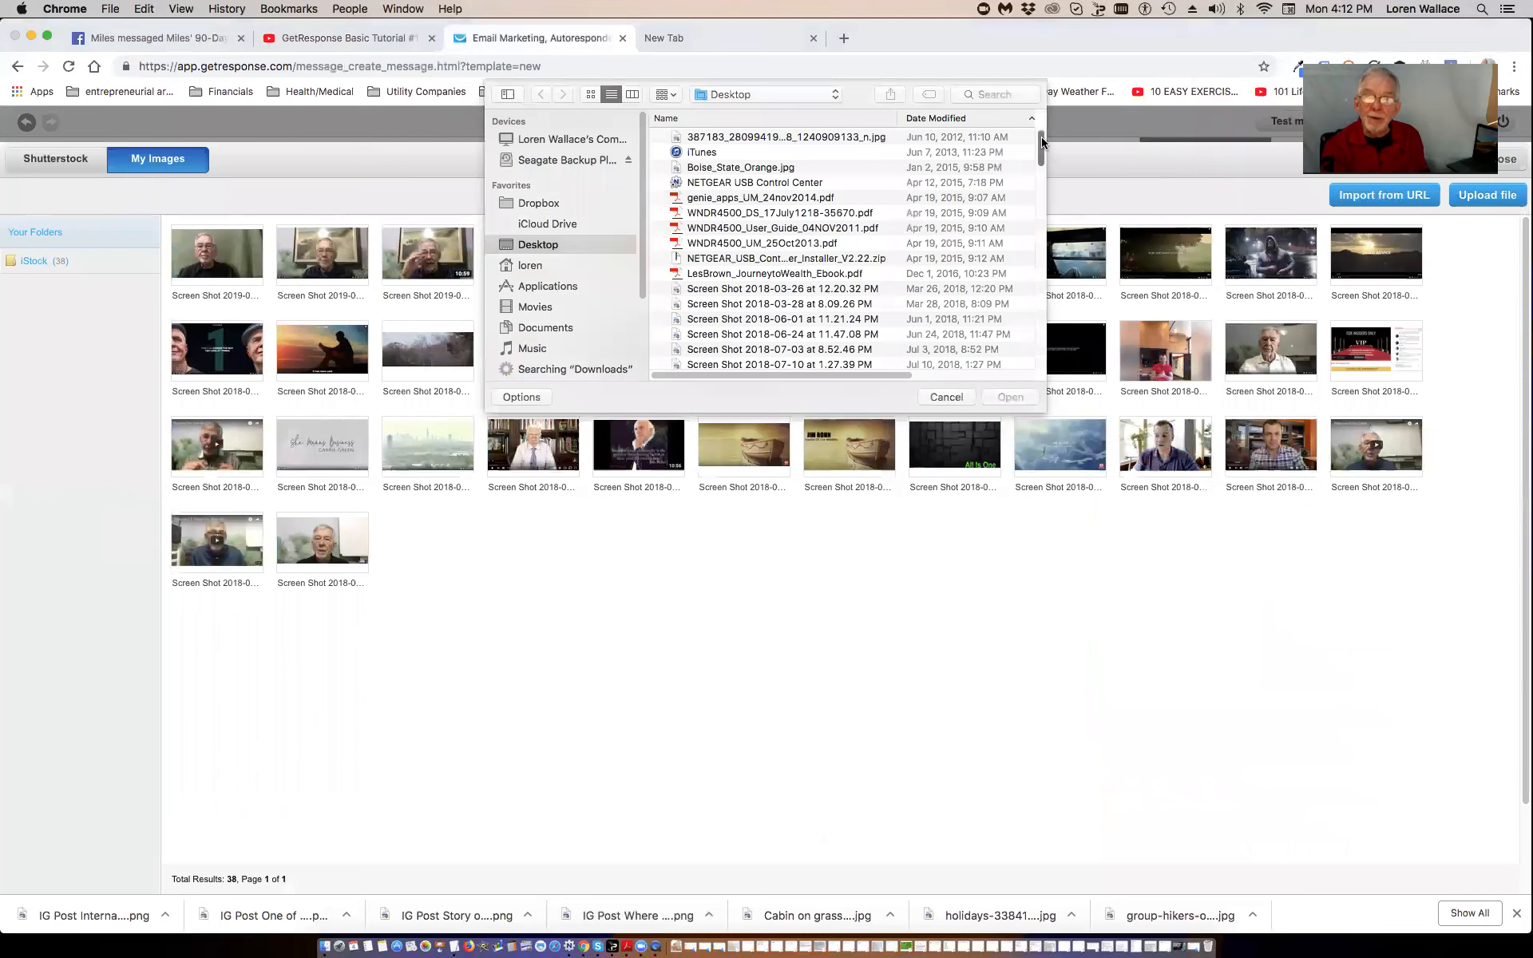
{"action": "left_click_drag", "start_coordinate": [1040, 199], "coordinate": [1034, 381]}
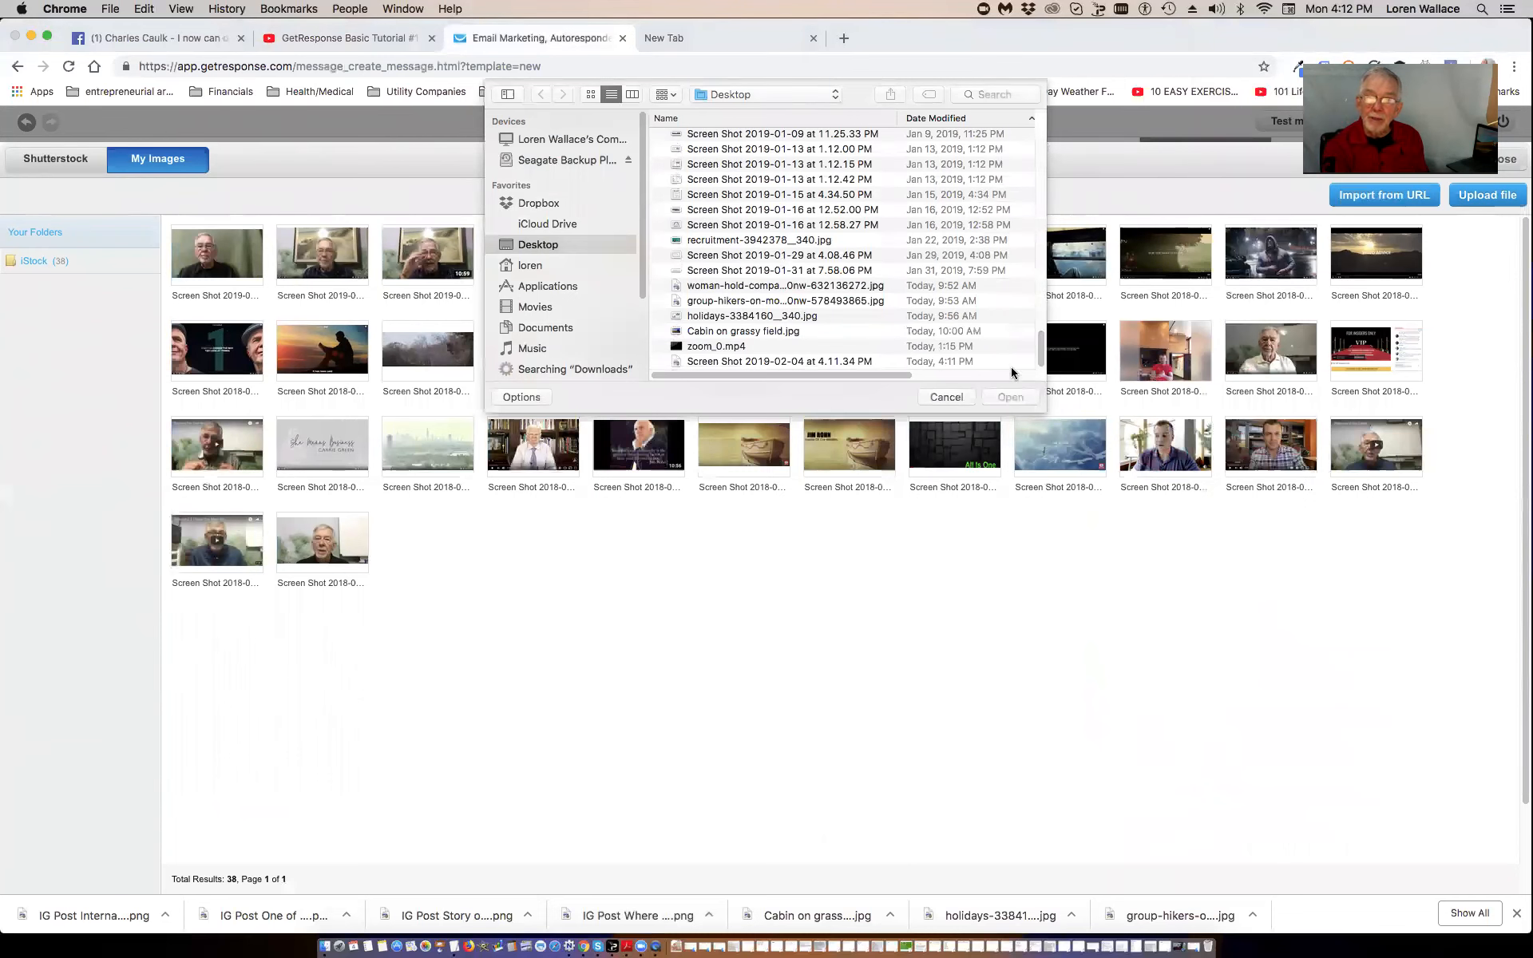
{"action": "left_click", "coordinate": [851, 362]}
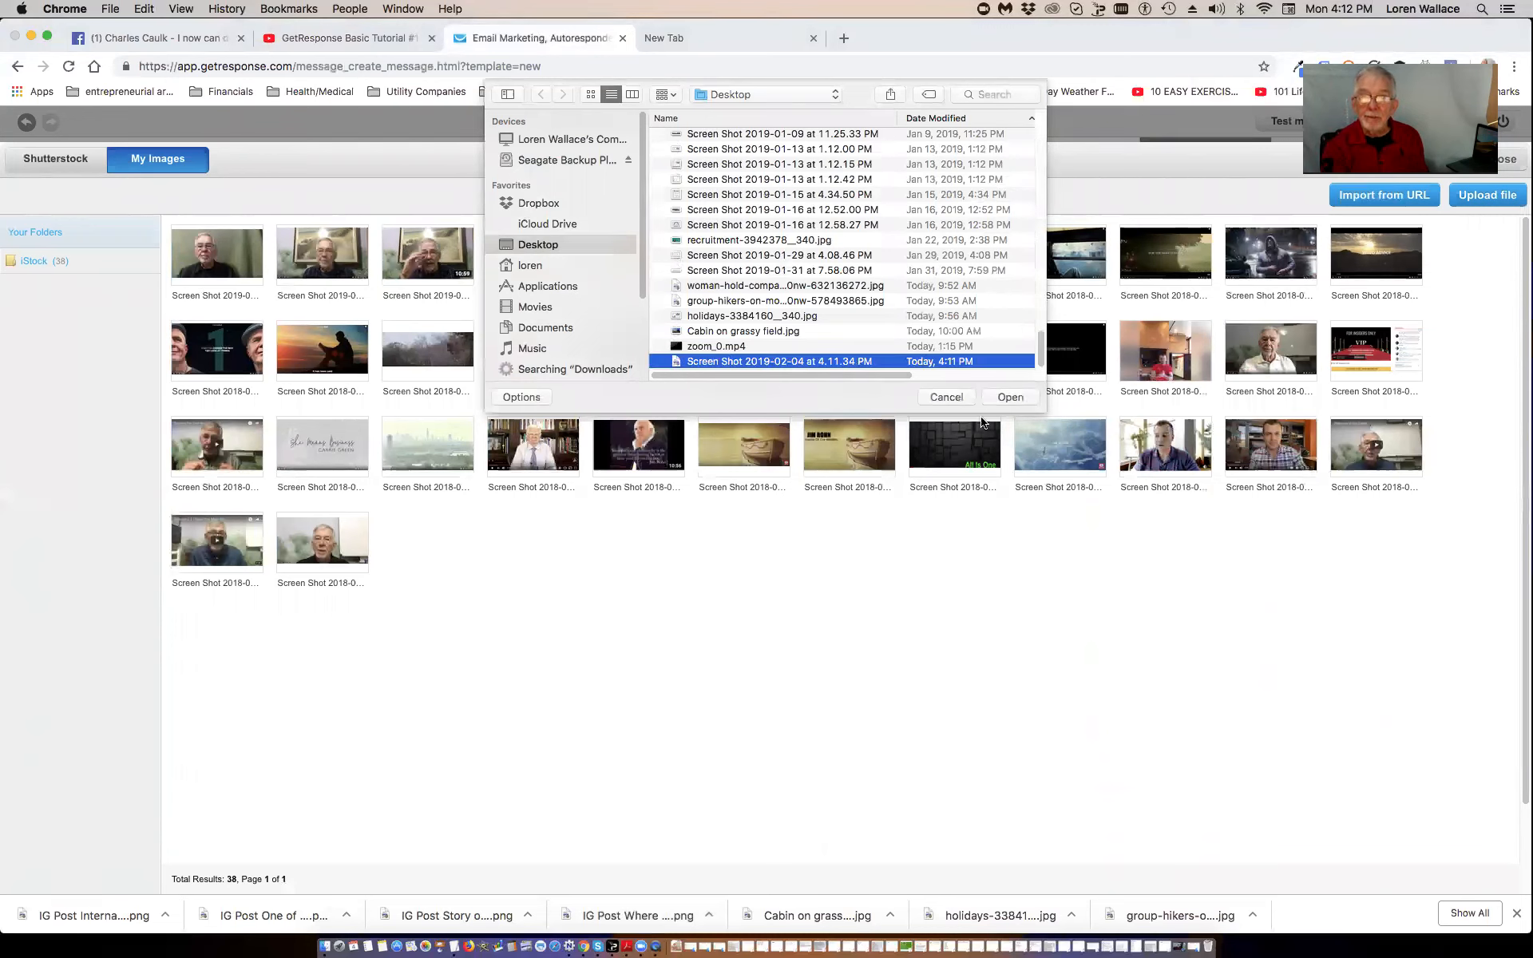
{"action": "left_click", "coordinate": [1009, 398]}
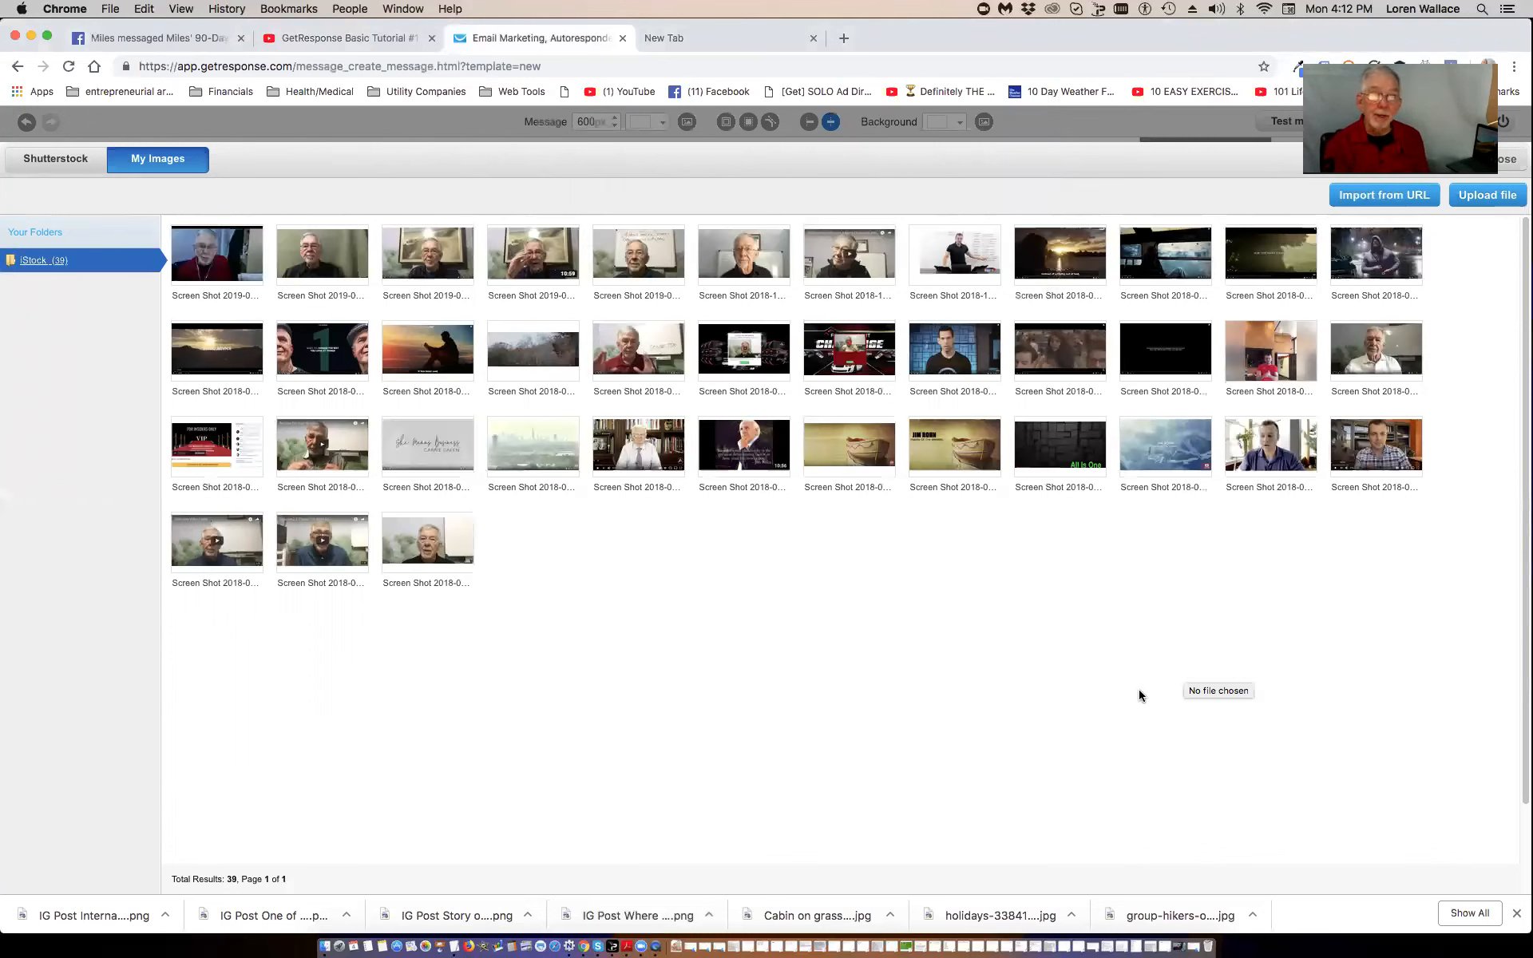
{"action": "left_click", "coordinate": [216, 253]}
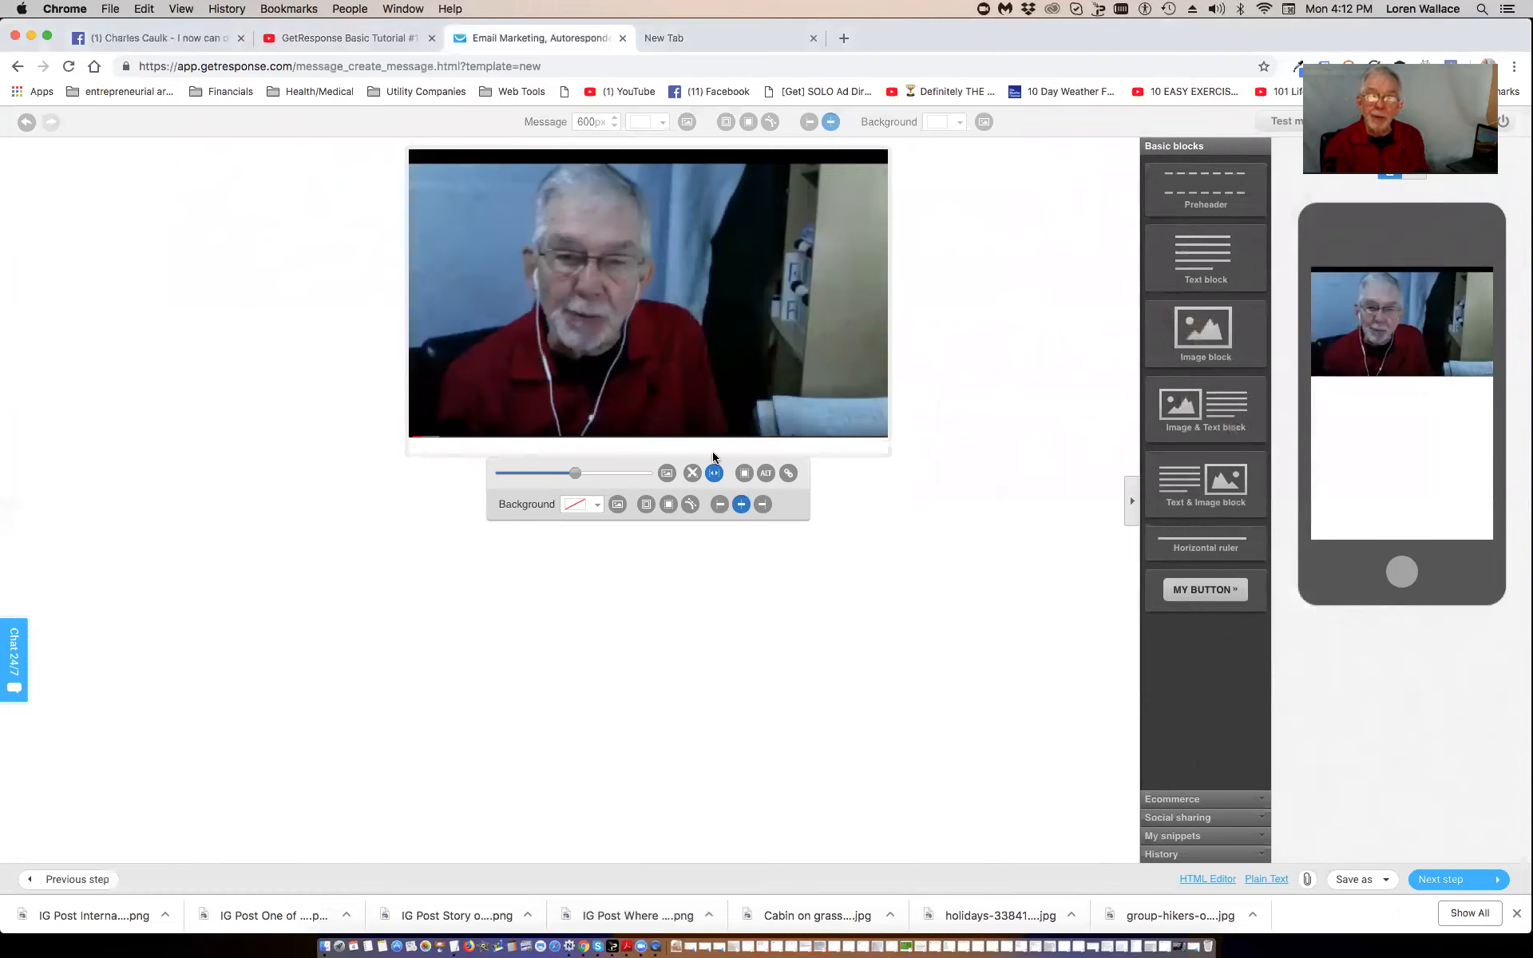
{"action": "left_click", "coordinate": [788, 476]}
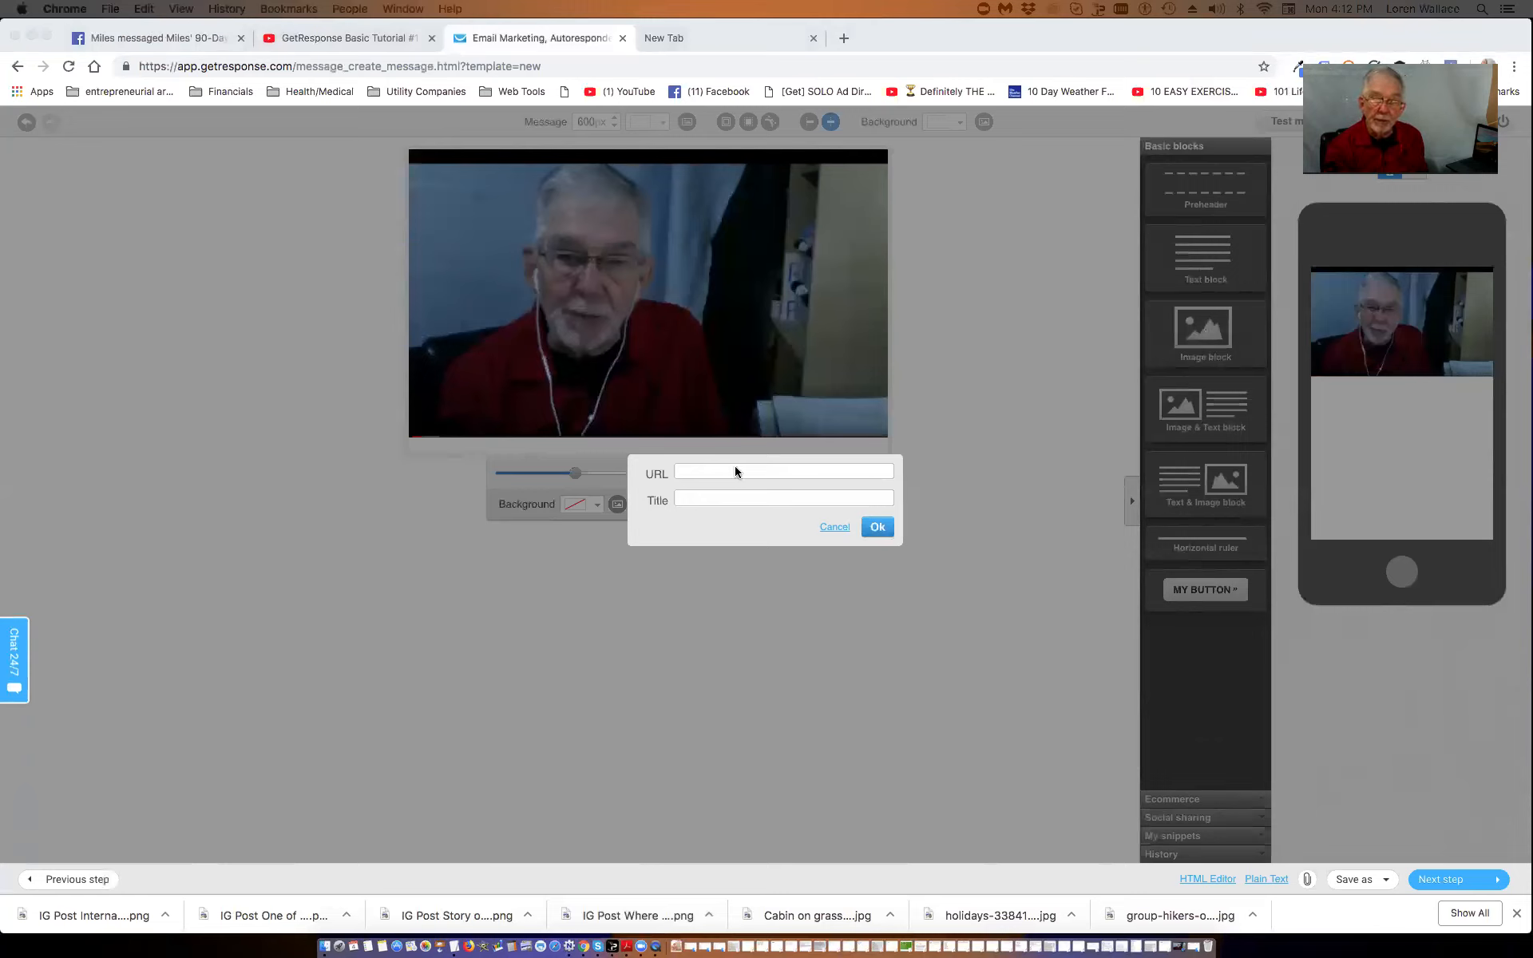
{"action": "left_click", "coordinate": [713, 470]}
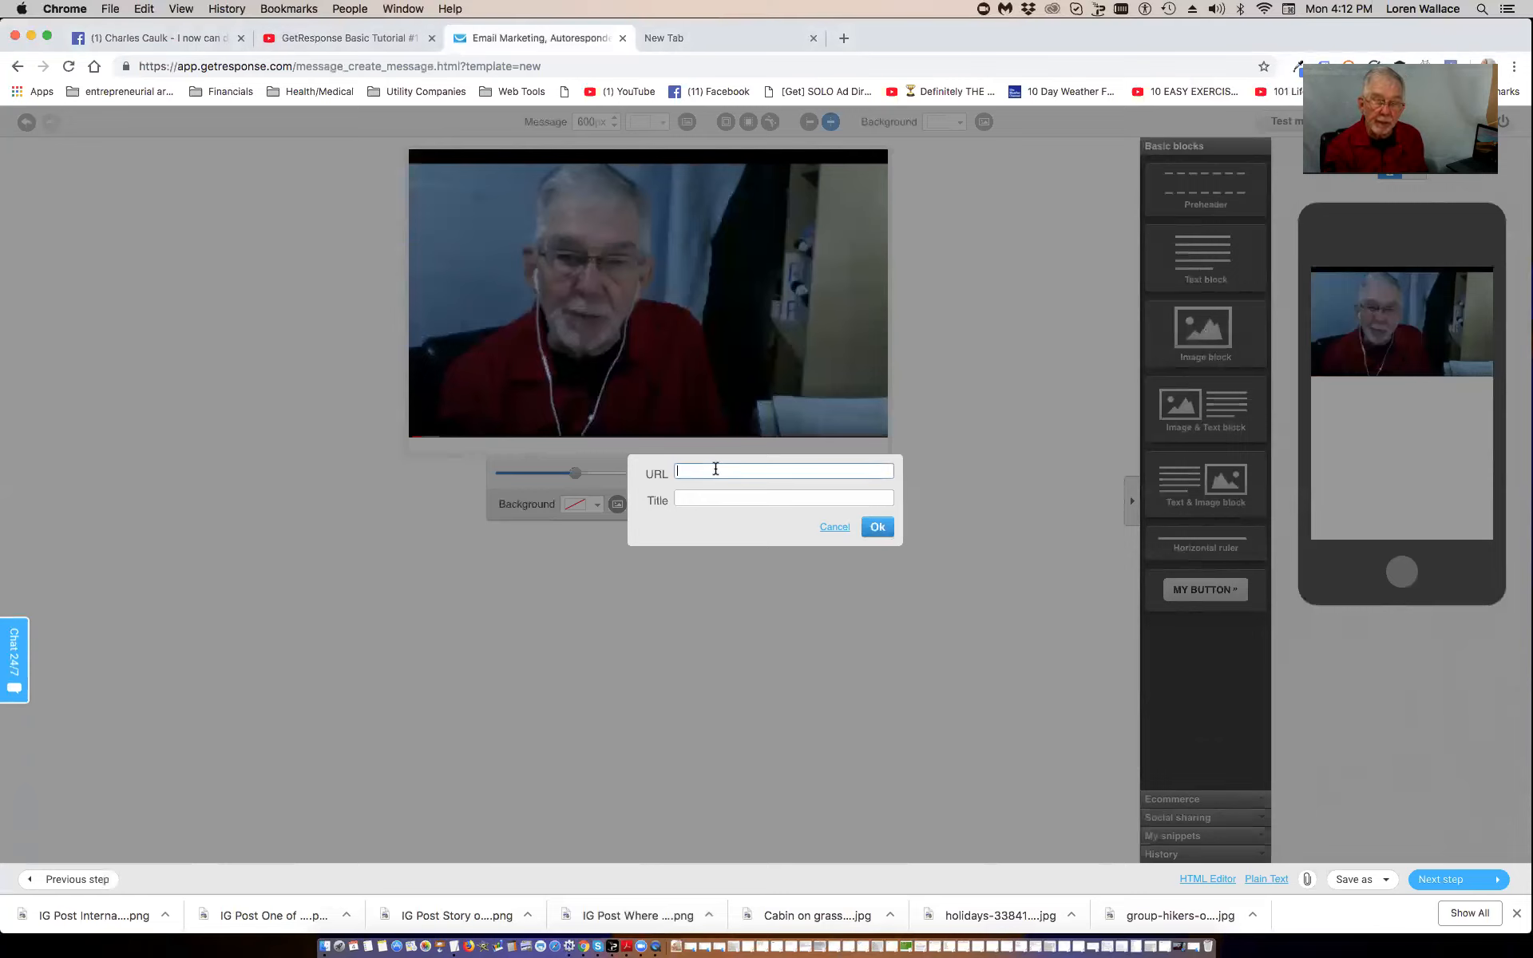
{"action": "type", "text": "https://youtu.be/oehGK7qqIsU"}
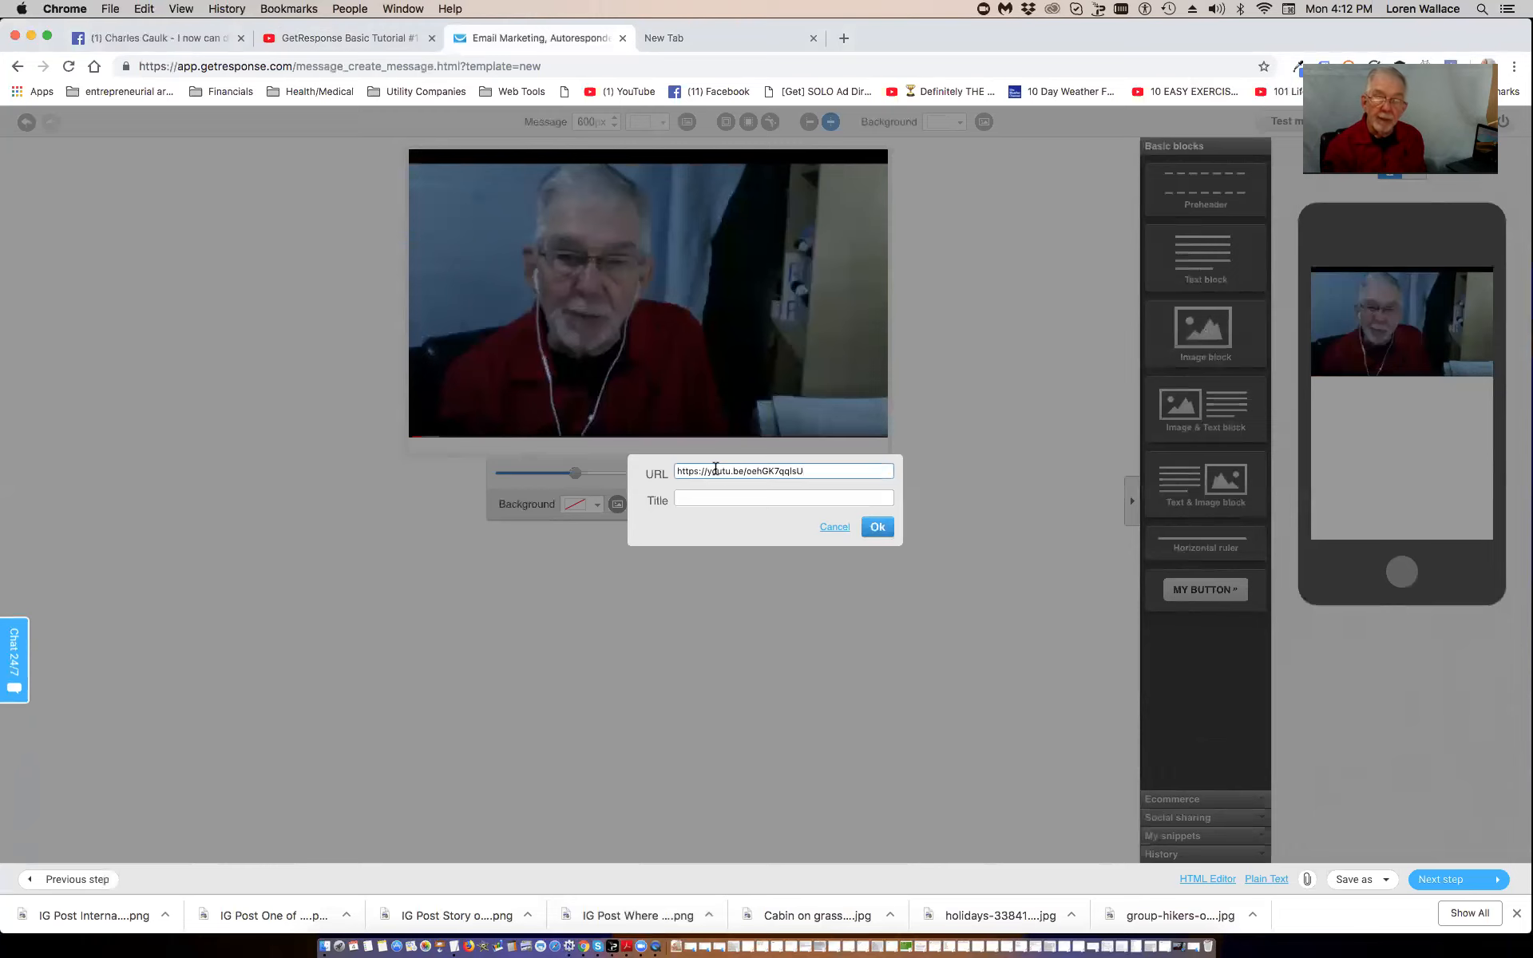
{"action": "left_click", "coordinate": [872, 531]}
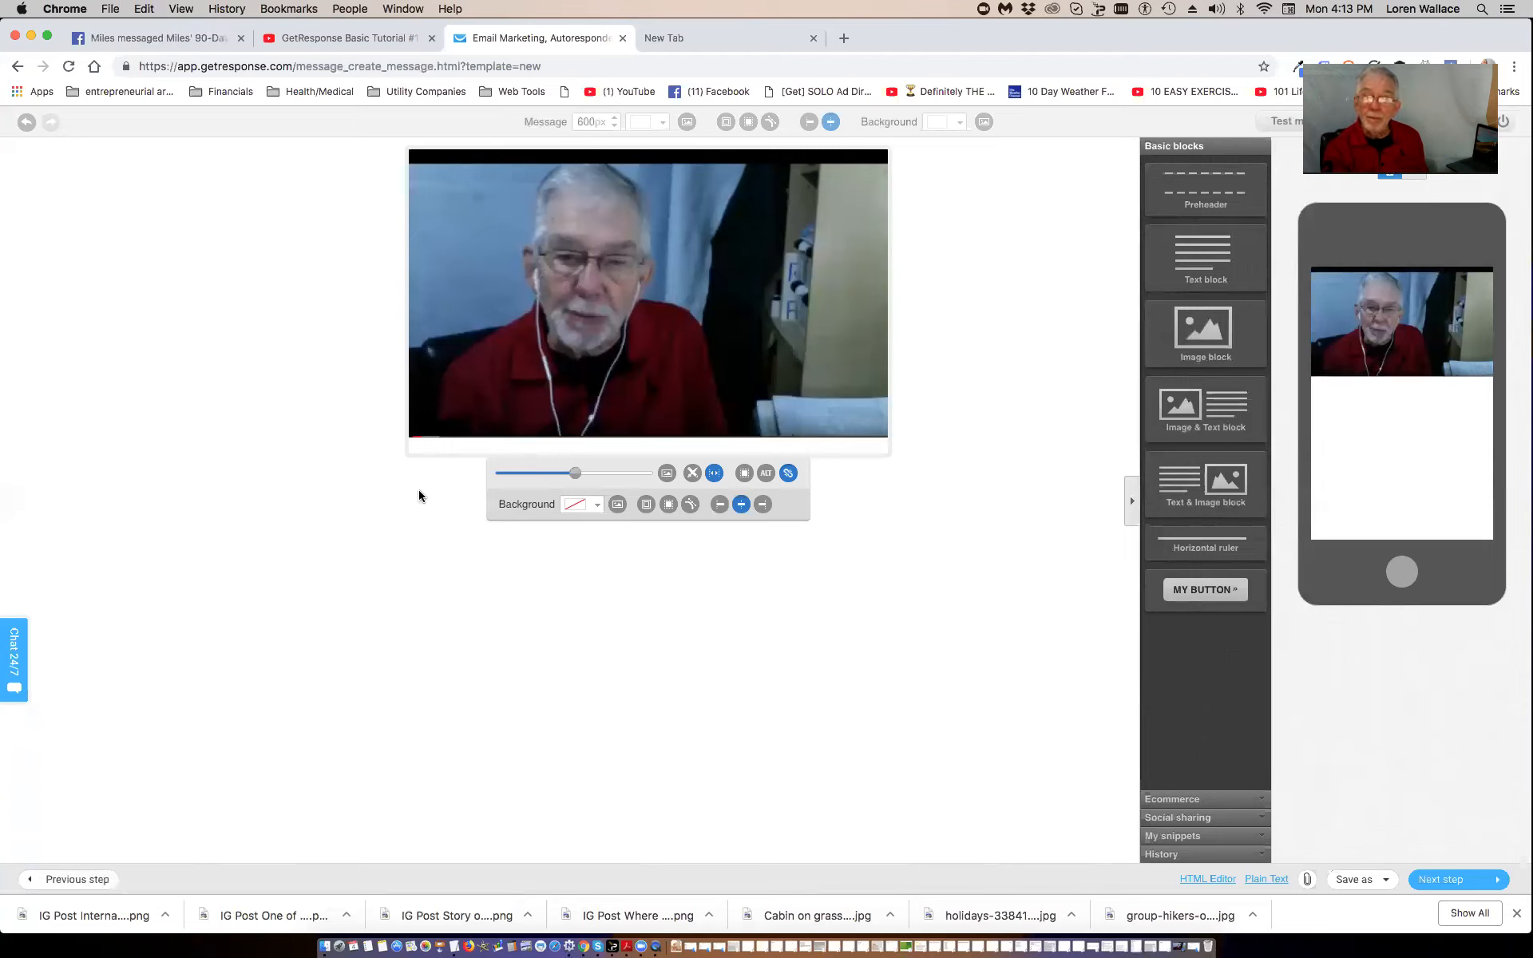
- Deselect the header image and start editing the empty text block below it
{"action": "left_click", "coordinate": [959, 335]}
{"action": "left_click", "coordinate": [754, 484]}
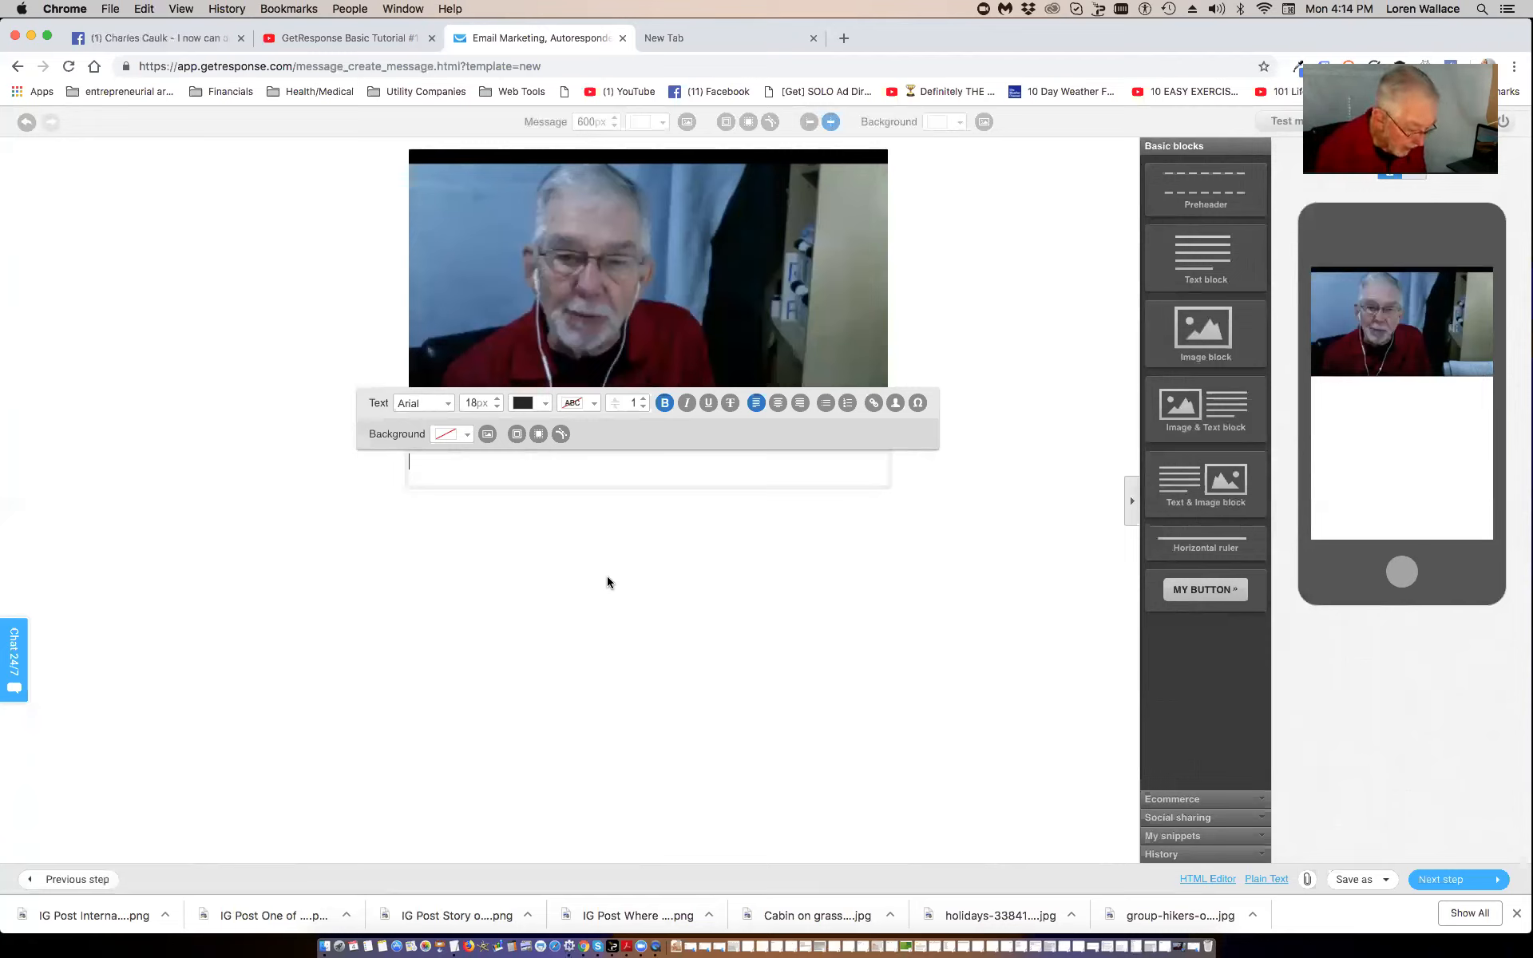
{"action": "type", "text": "Take"}
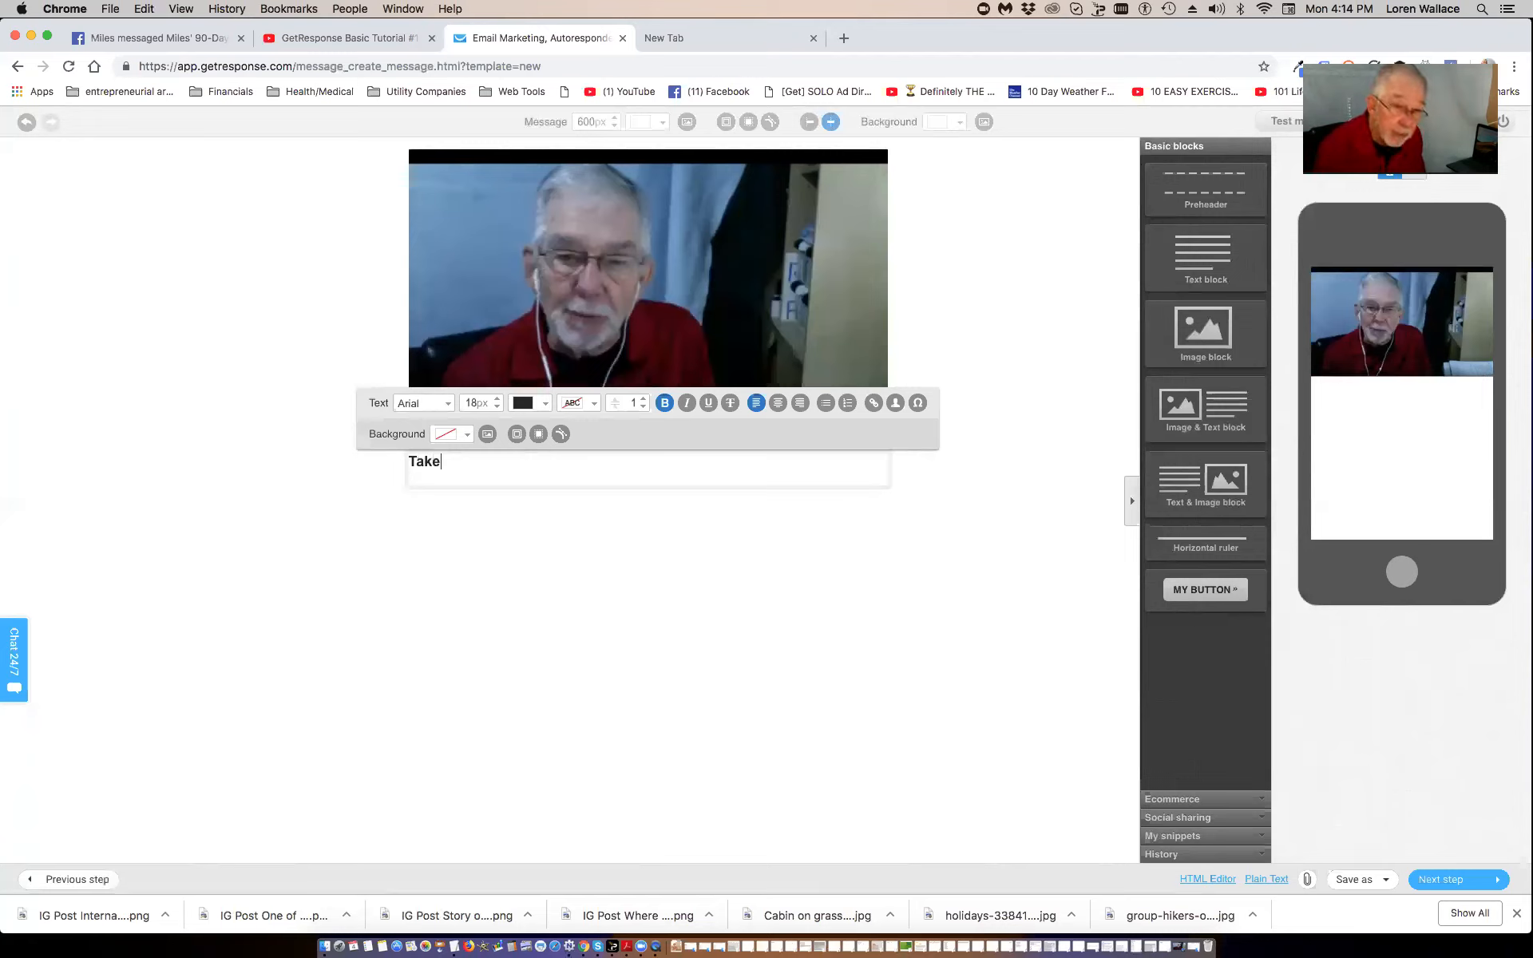
{"action": "type", "text": " a lool"}
{"action": "key", "text": "BackSpace"}
{"action": "key", "text": "BackSpace"}
{"action": "key", "text": "BackSpace"}
{"action": "key", "text": "BackSpace"}
{"action": "key", "text": "BackSpace"}
{"action": "key", "text": "BackSpace"}
{"action": "key", "text": "BackSpace"}
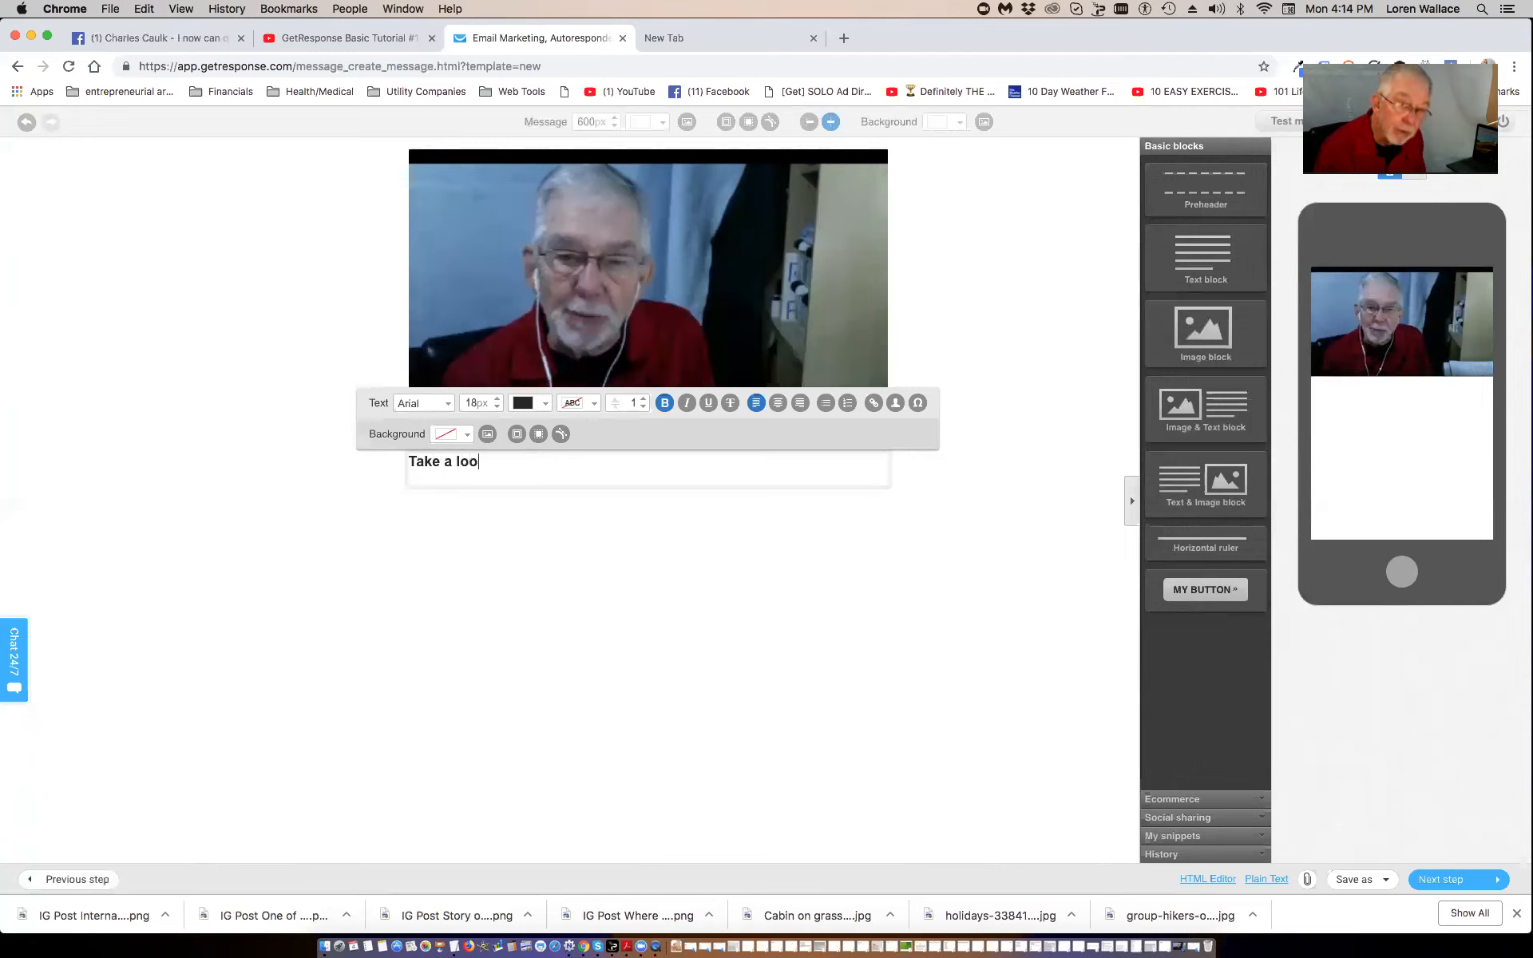
{"action": "key", "text": "BackSpace"}
{"action": "key", "text": "BackSpace"}
{"action": "key", "text": "BackSpace"}
{"action": "key", "text": "BackSpace"}
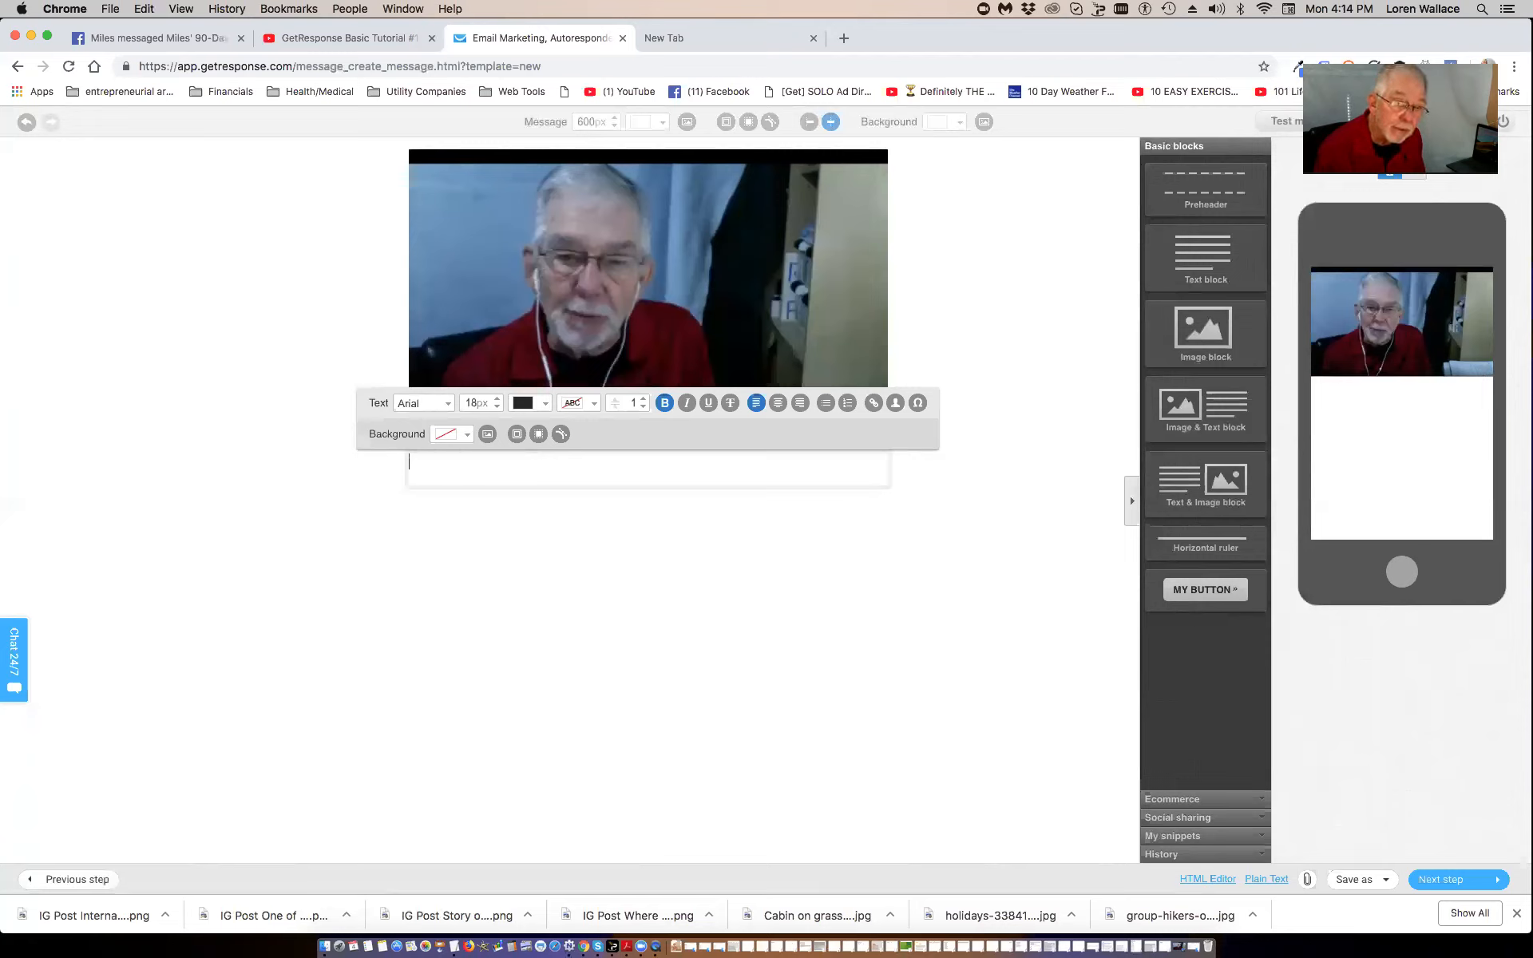
- Enter the sender's name and alias, without a trailing comma, as the text block's first line and start a new line
{"action": "type", "text": "Loren aka Moses"}
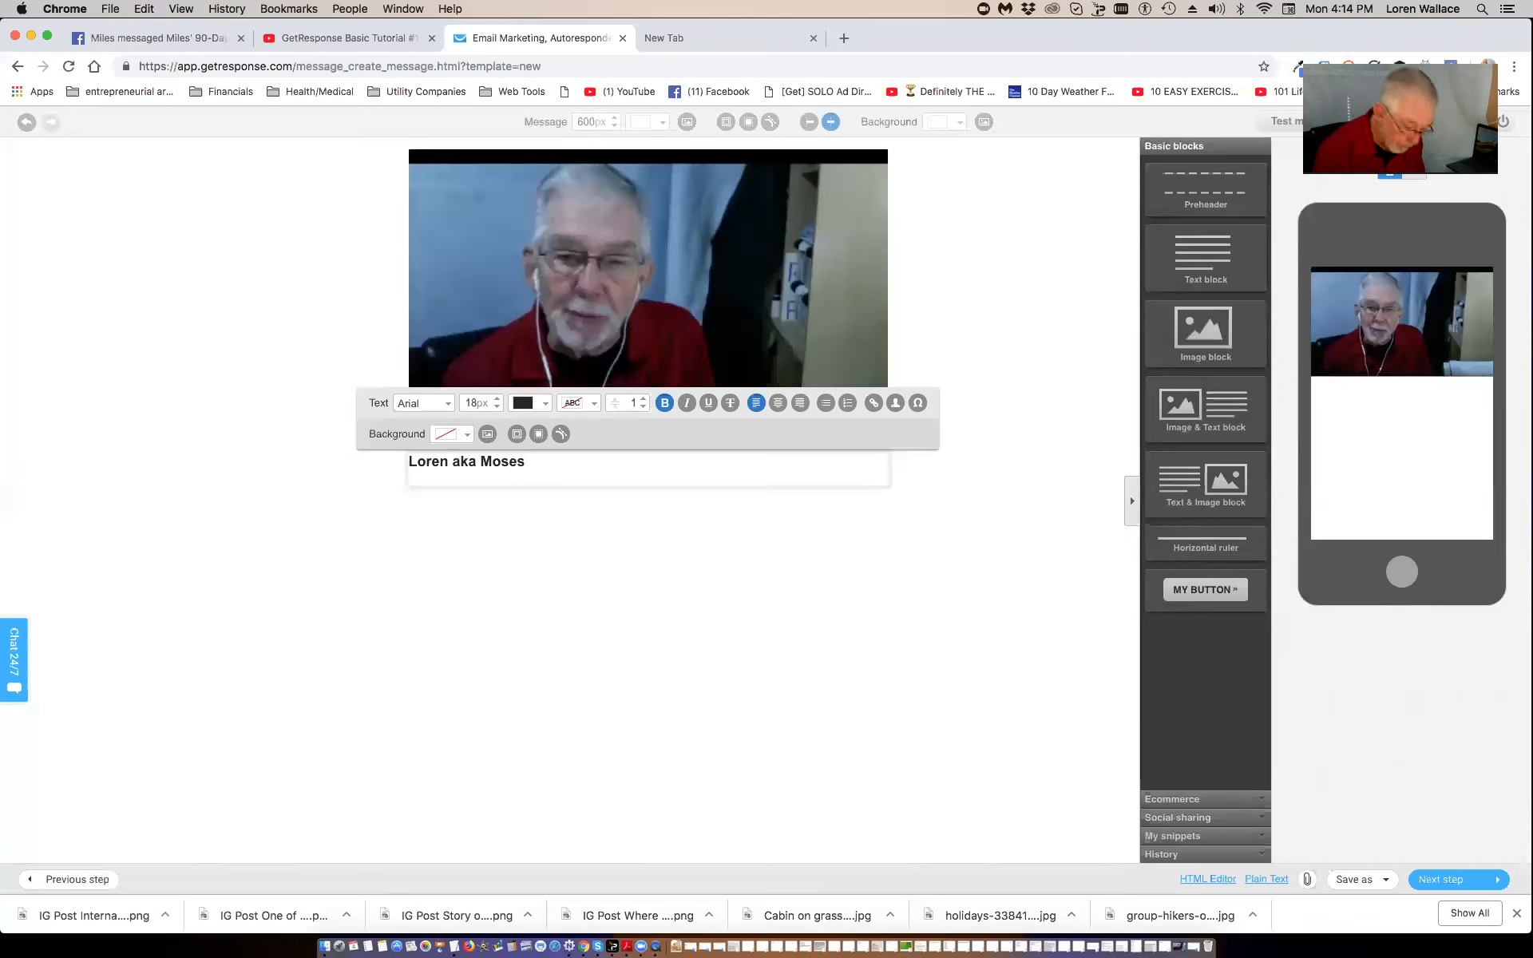
{"action": "type", "text": ","}
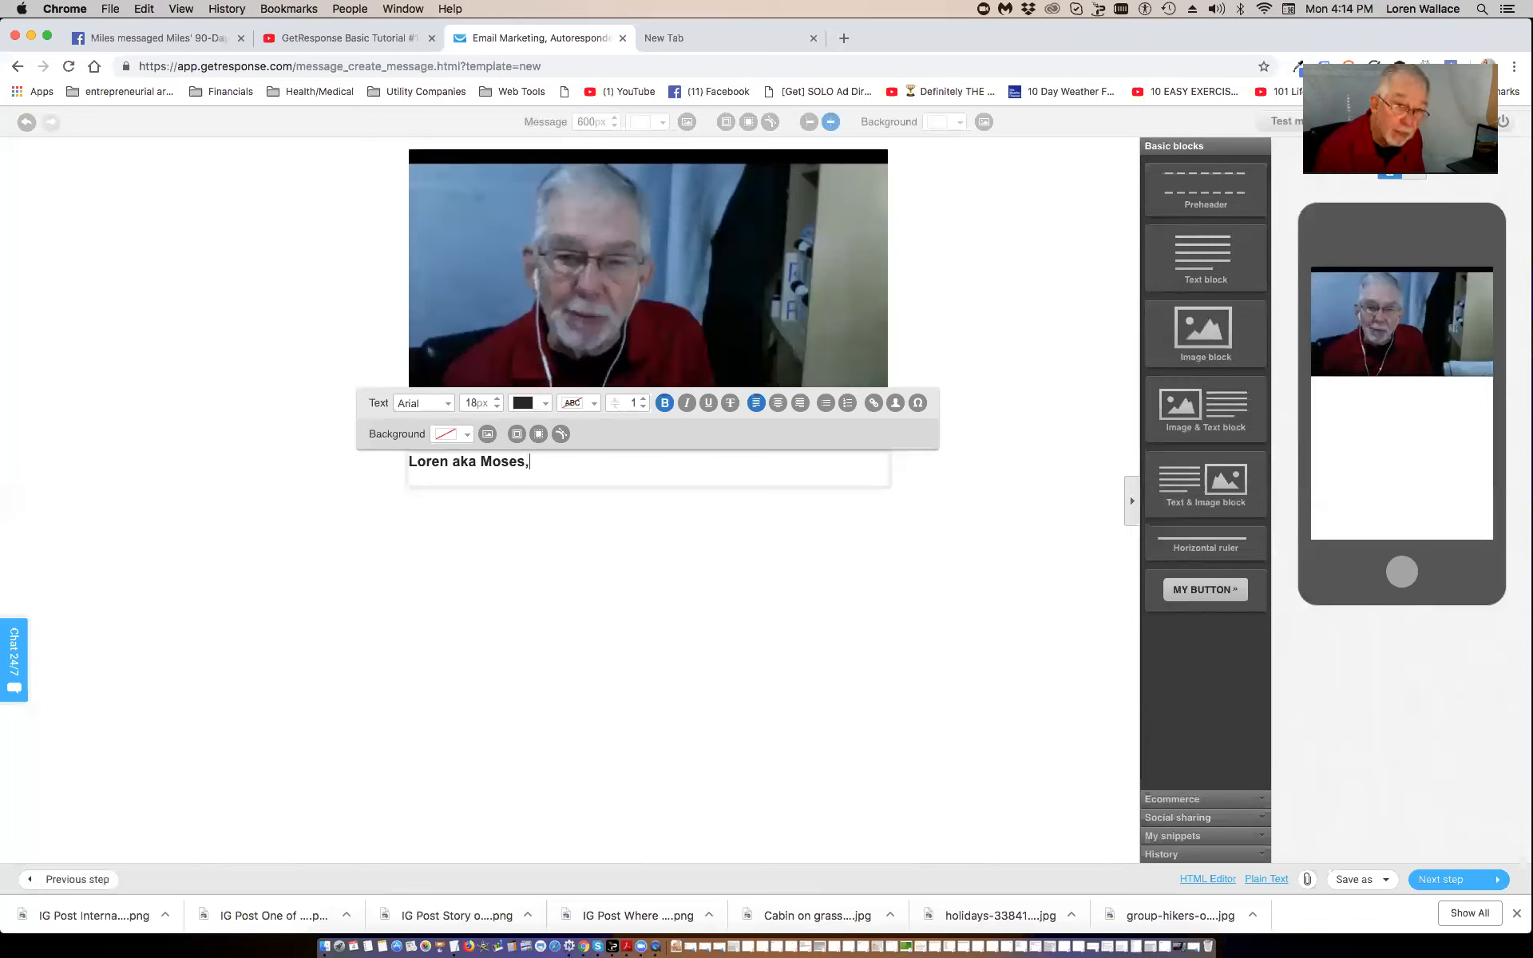
{"action": "key", "text": "Return"}
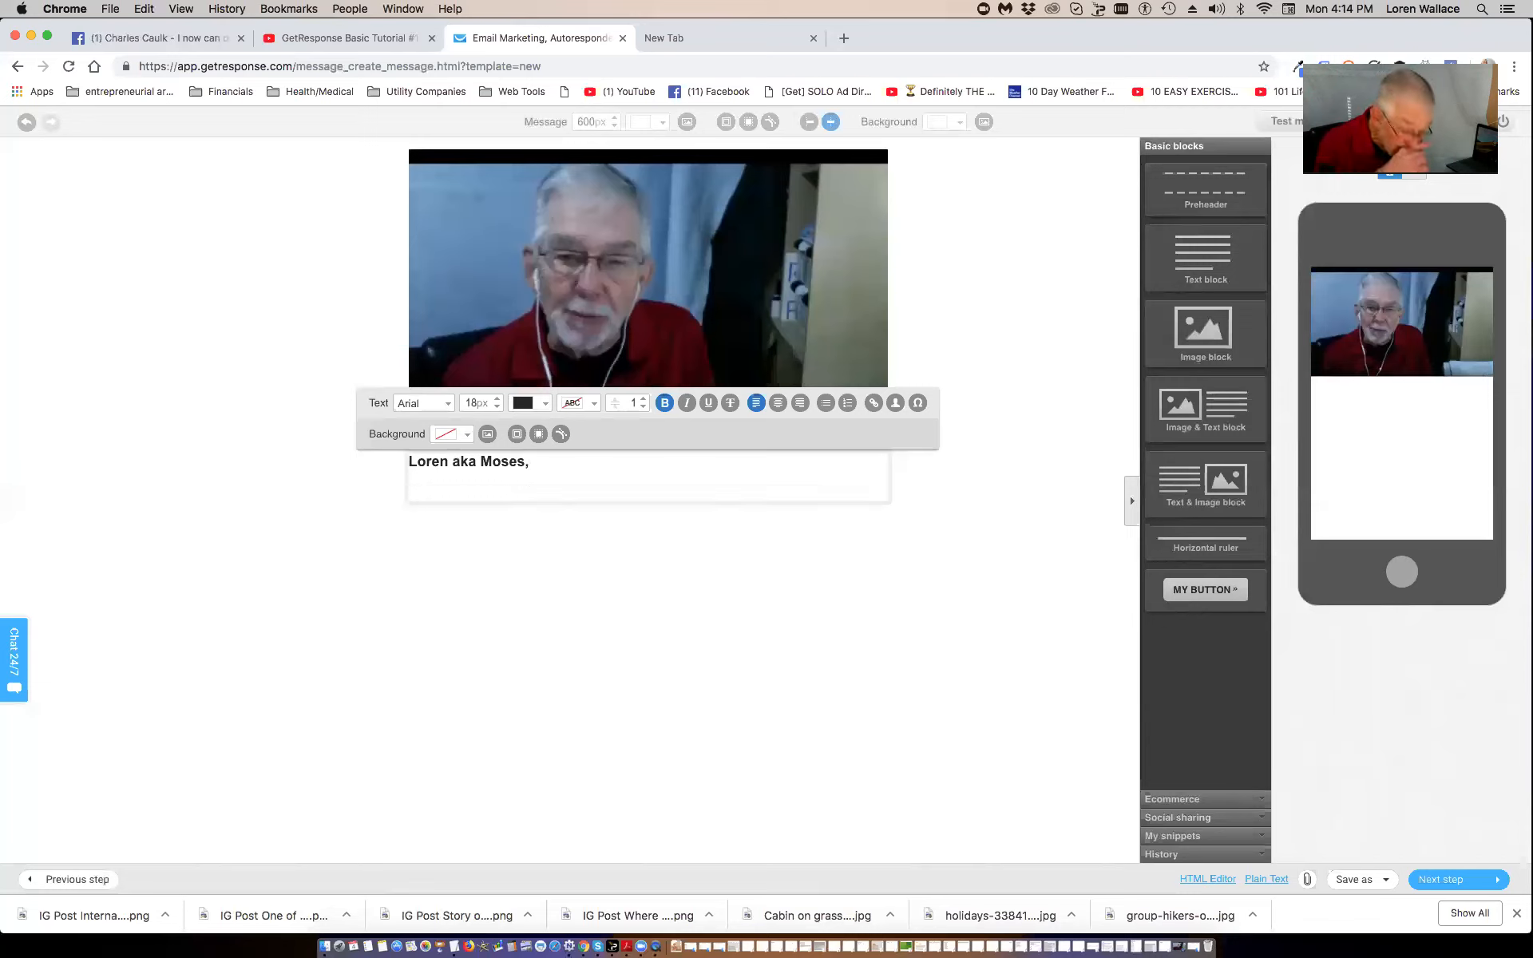
{"action": "key", "text": "BackSpace"}
{"action": "type", "text": "Hel"}
{"action": "key", "text": "BackSpace"}
{"action": "key", "text": "BackSpace"}
{"action": "key", "text": "BackSpace"}
{"action": "key", "text": "BackSpace"}
{"action": "key", "text": "Return"}
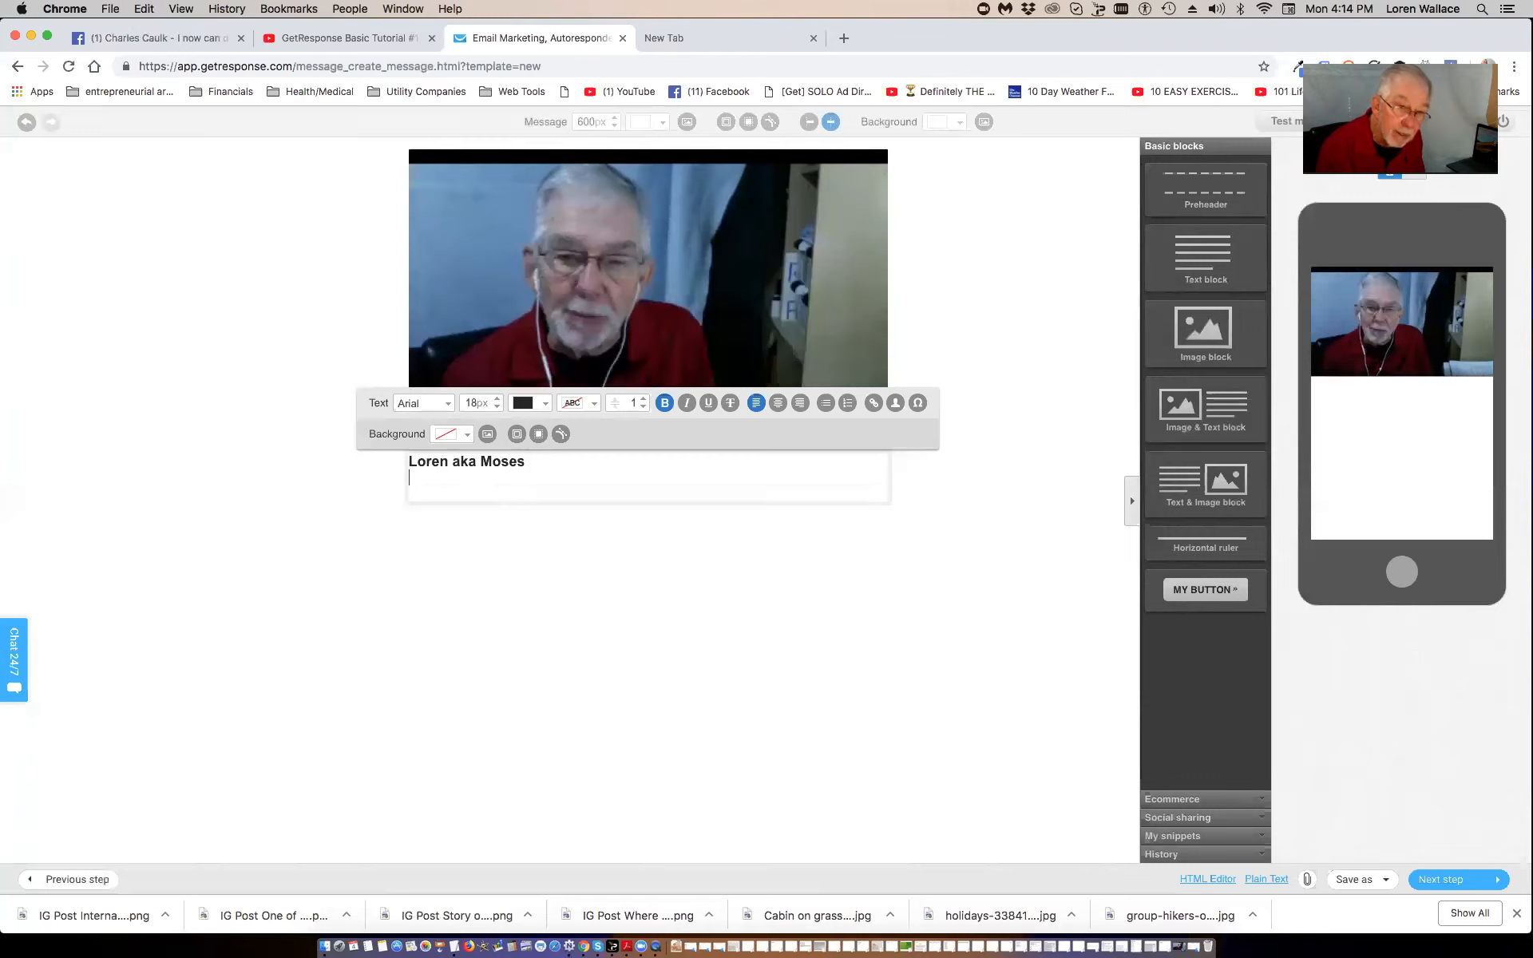
- Write "Here is the first video covering the basics of how to set up an autoresponger." on the text block's second line
{"action": "type", "text": "Here"}
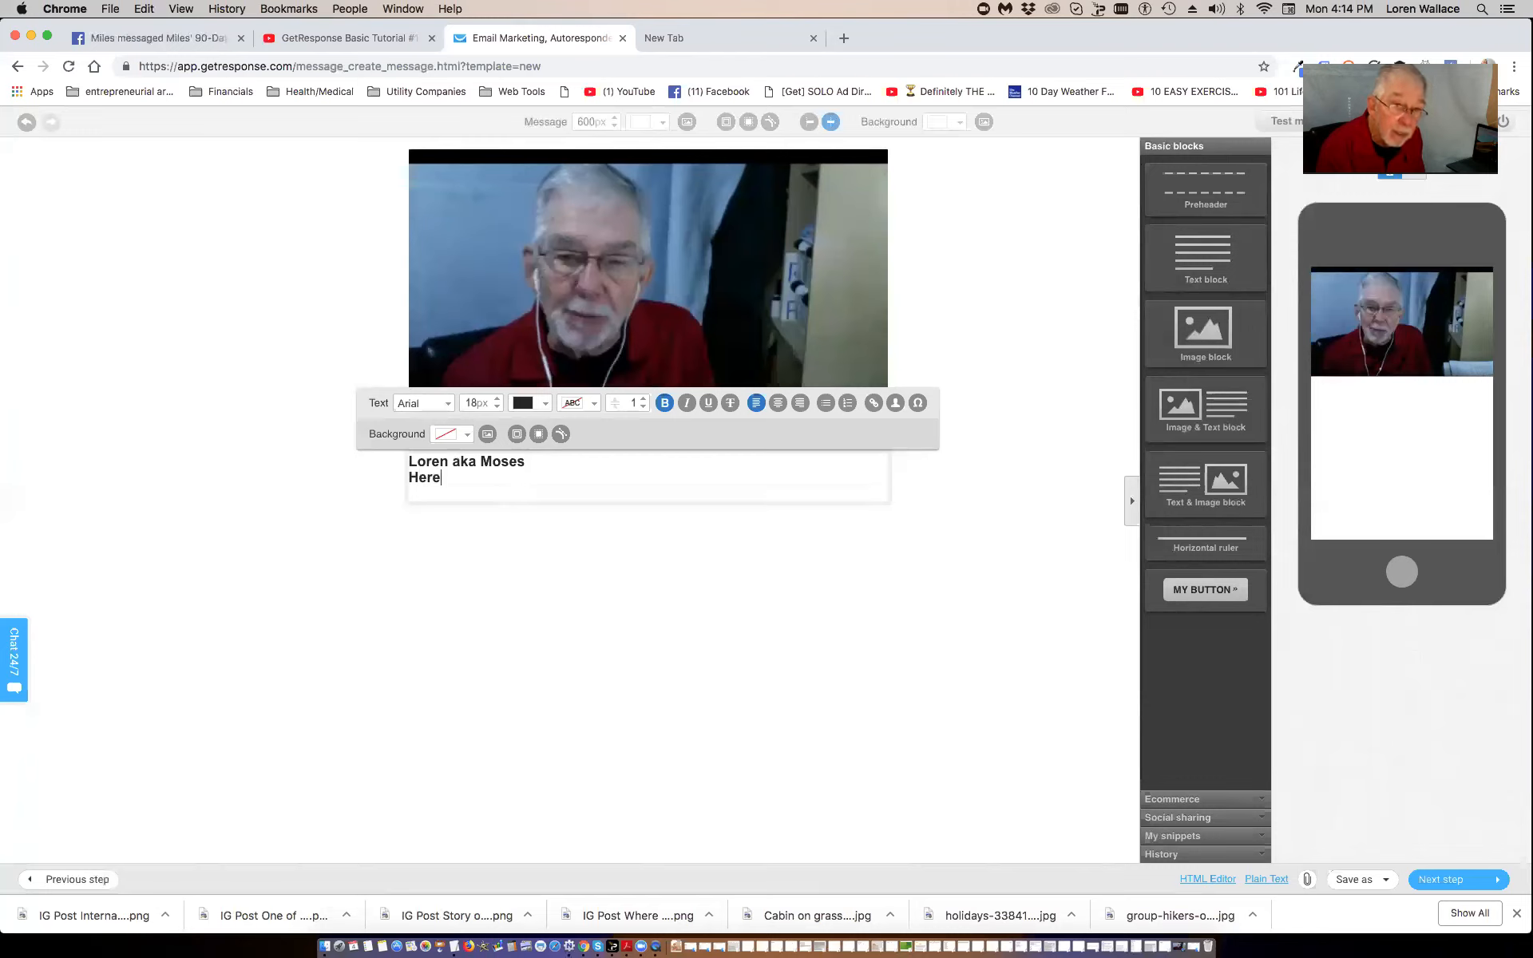
{"action": "type", "text": " is the fi"}
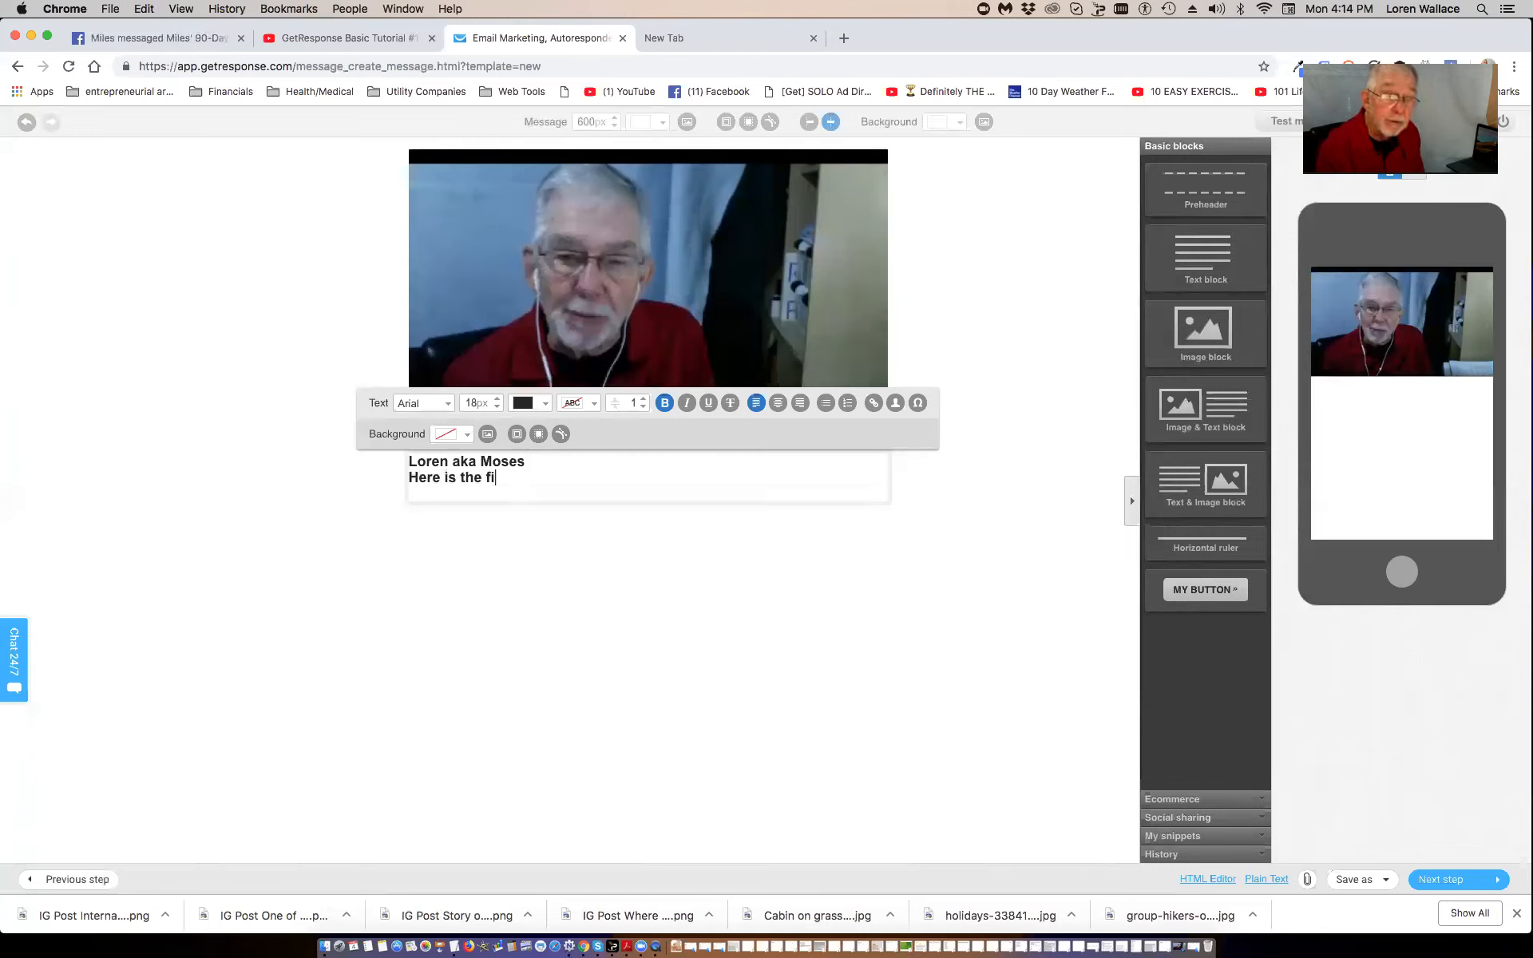
{"action": "type", "text": "rst video"}
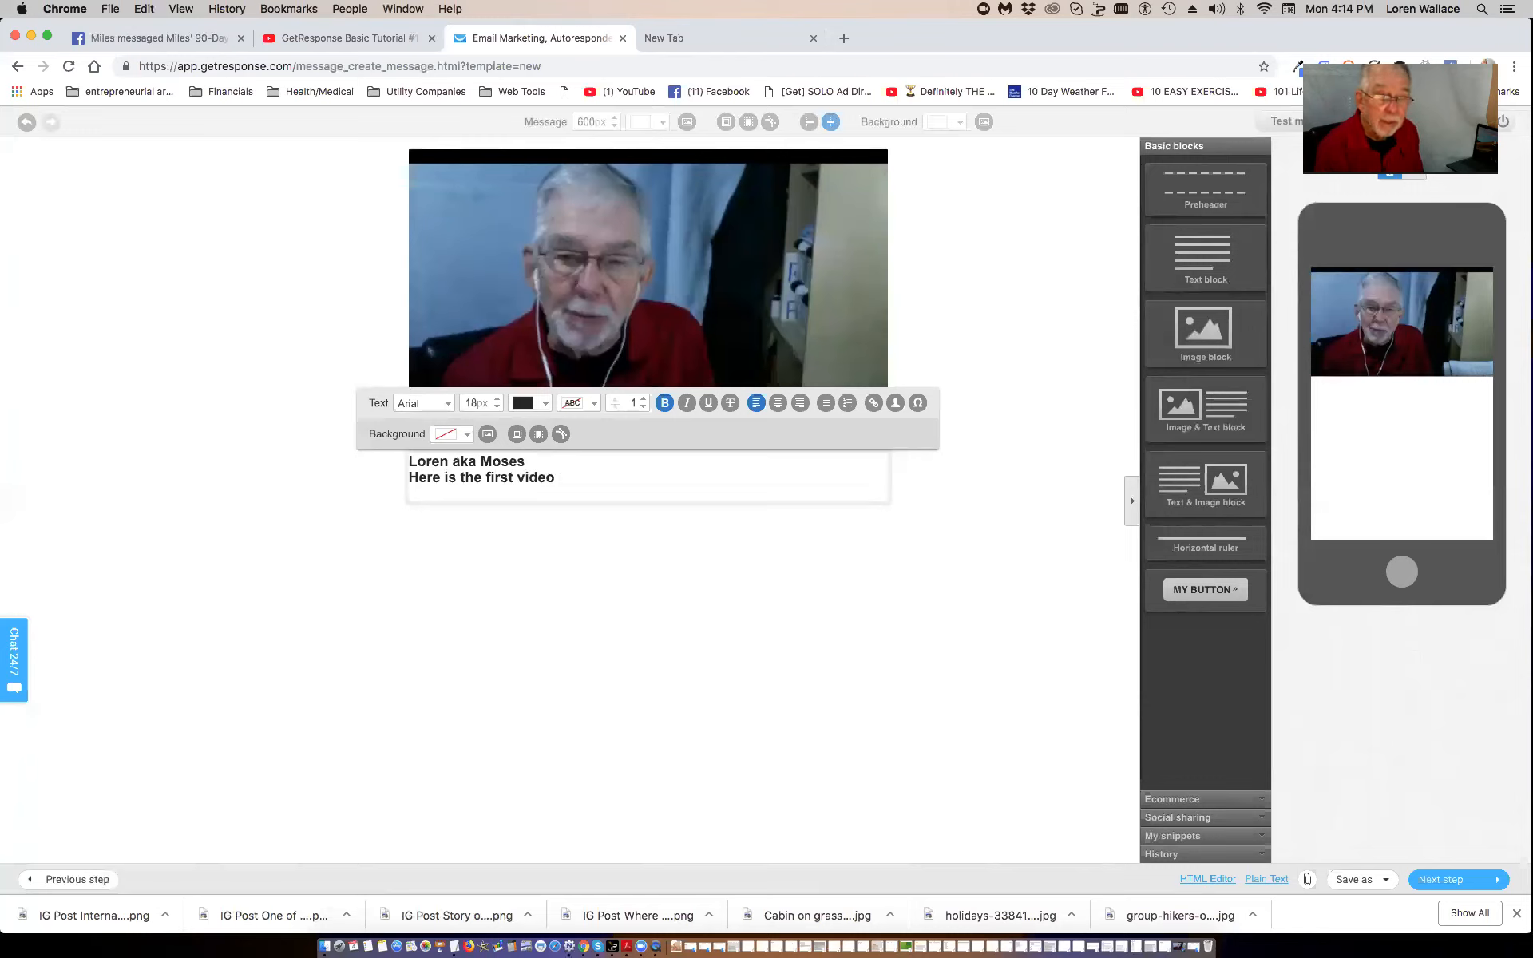
{"action": "type", "text": " cov"}
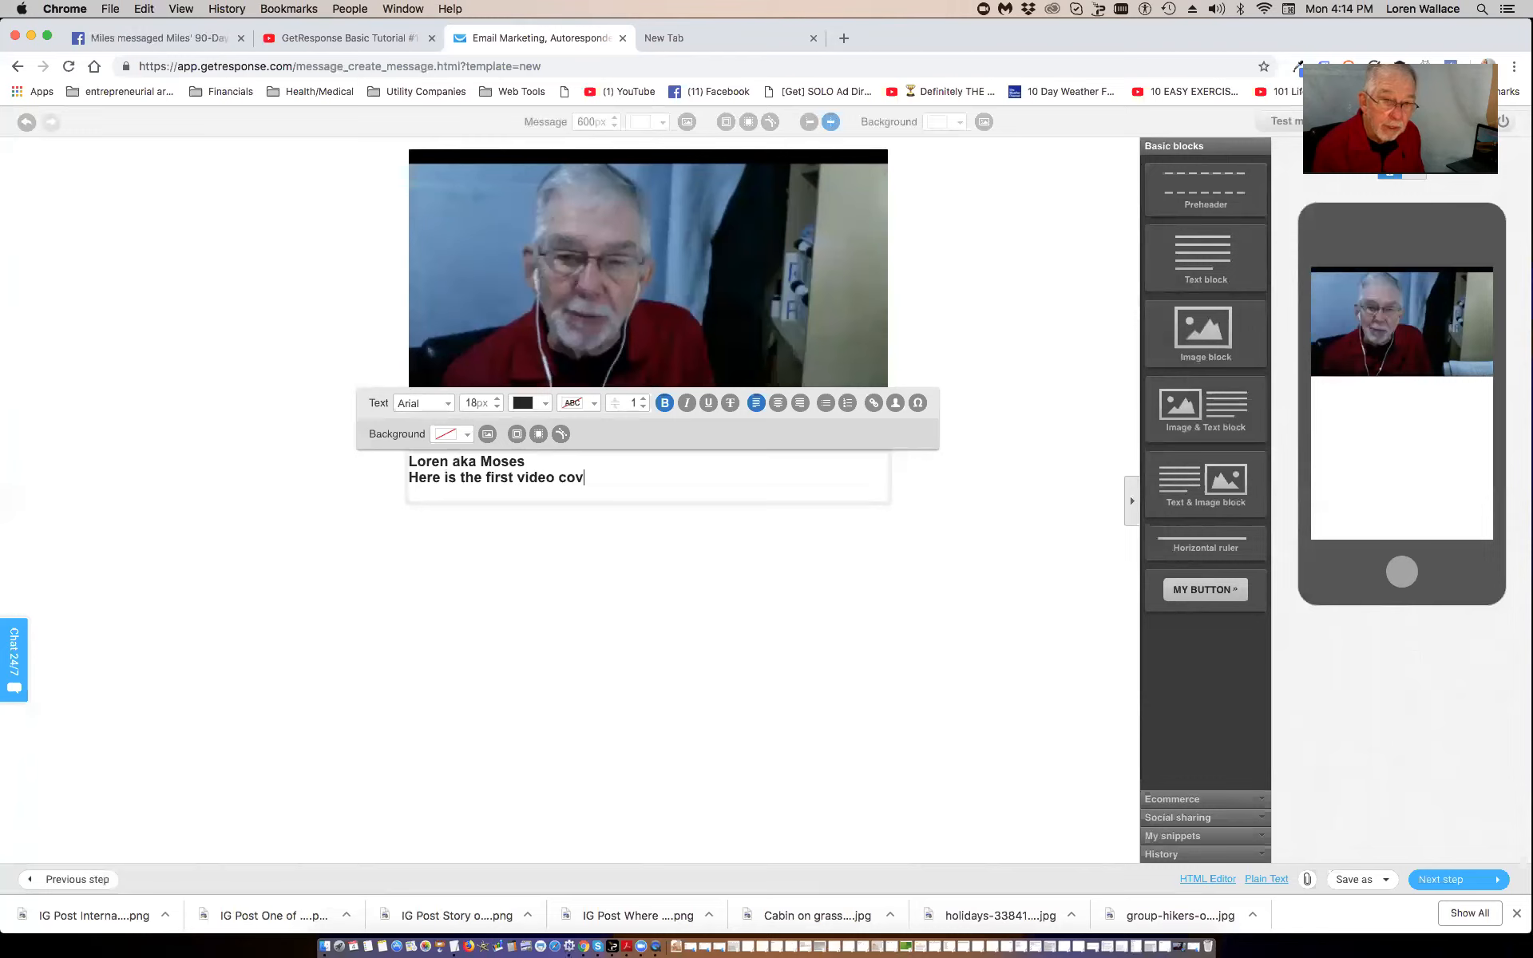
{"action": "type", "text": "erin"}
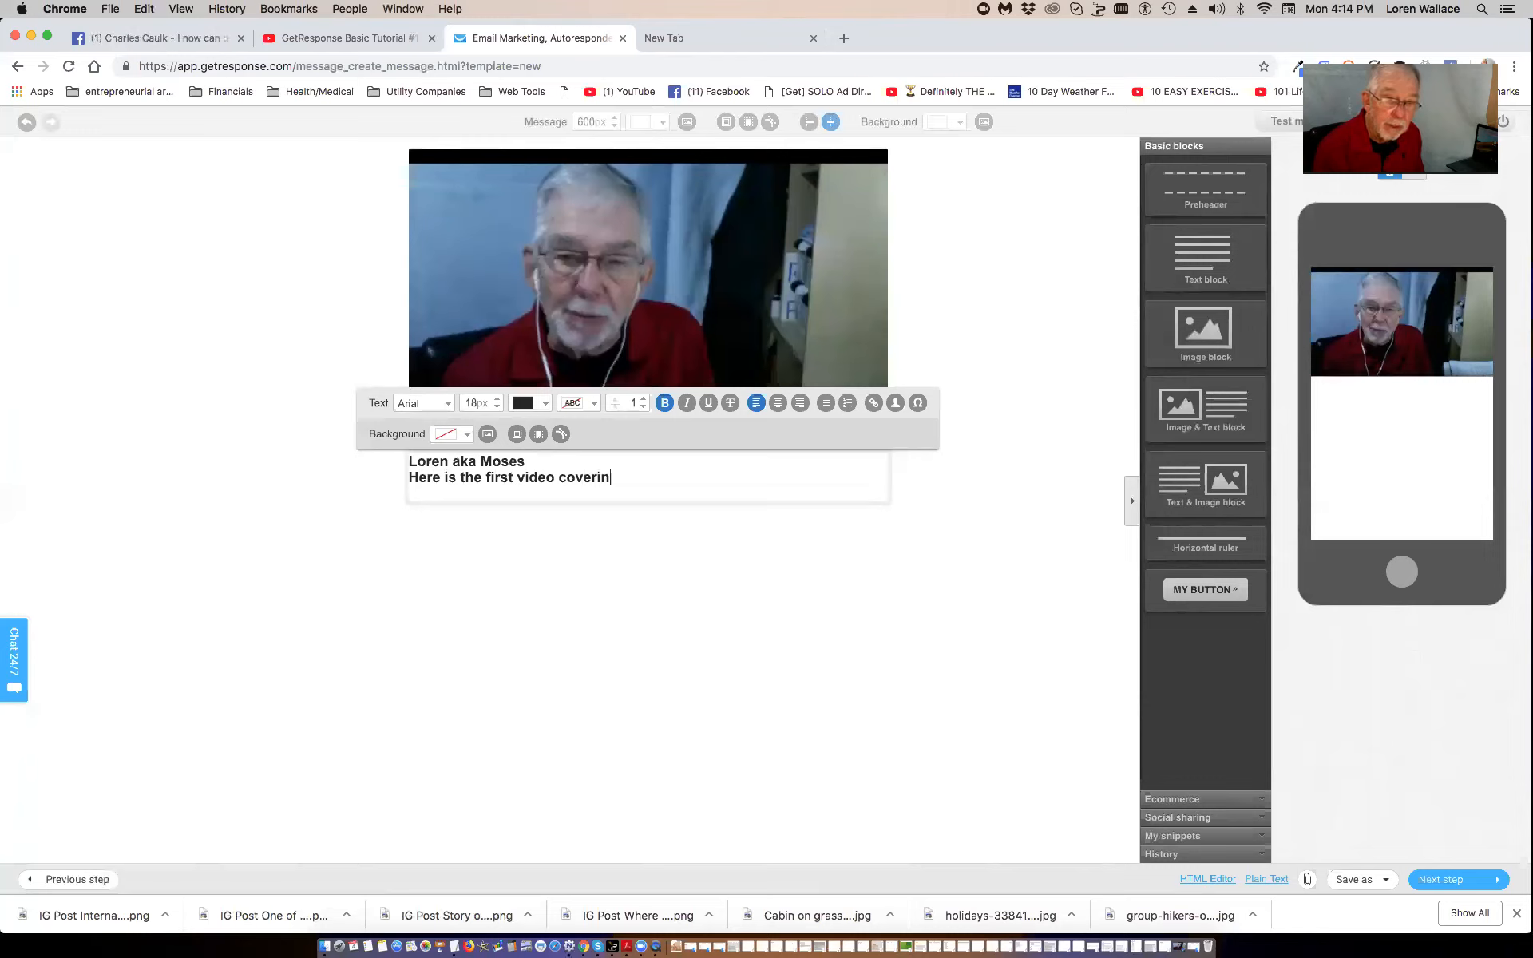
{"action": "type", "text": "g the basi"}
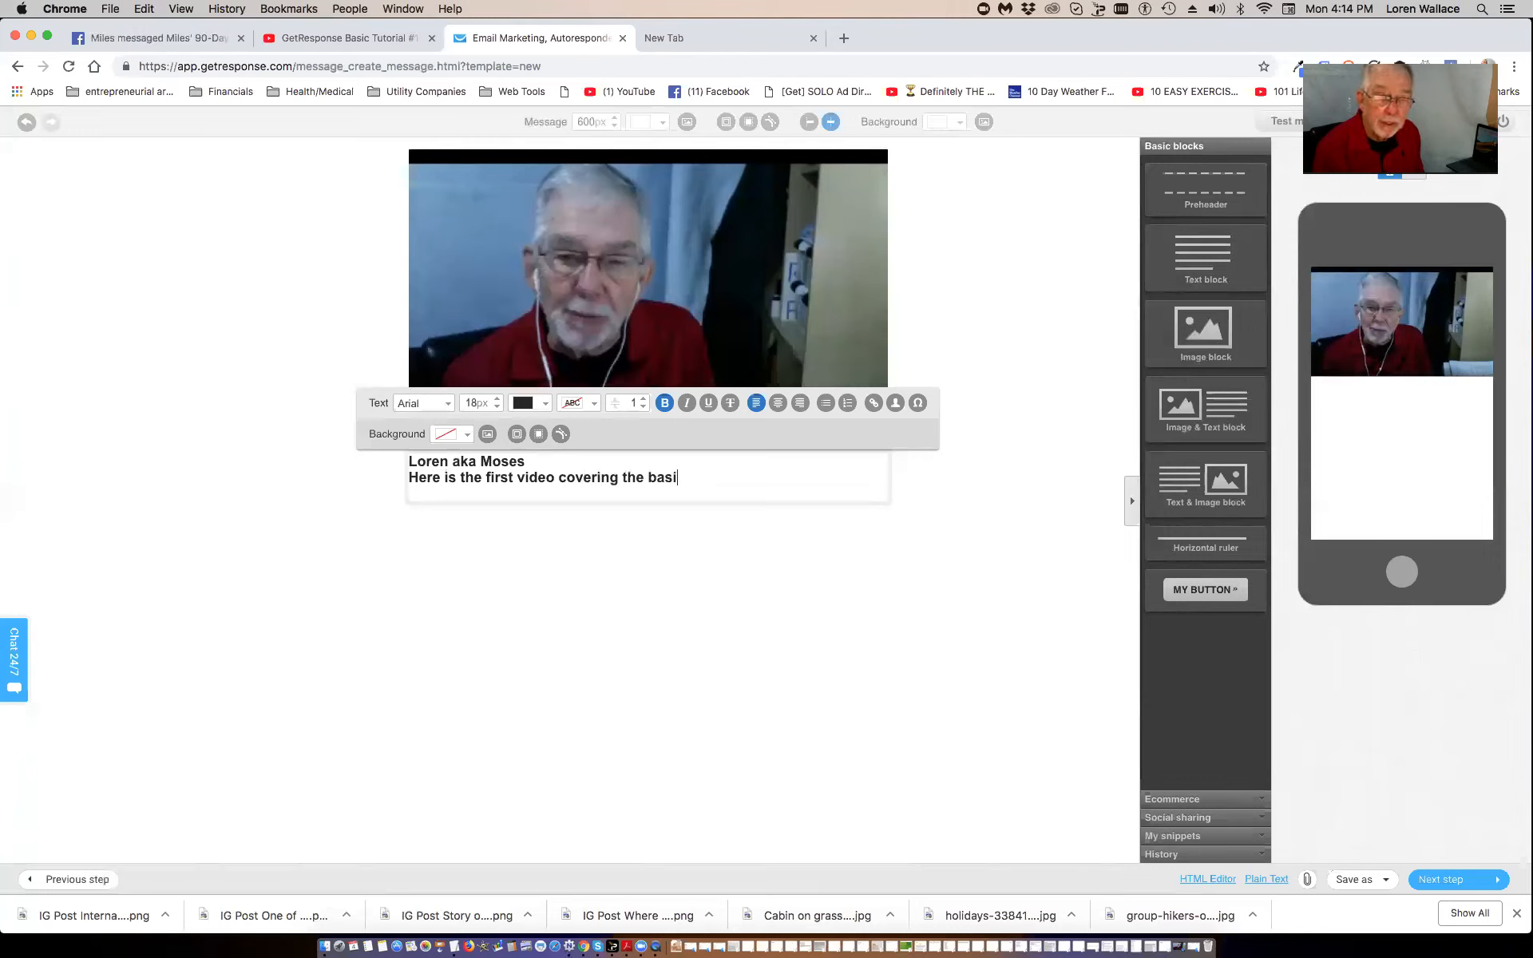
{"action": "type", "text": "c"}
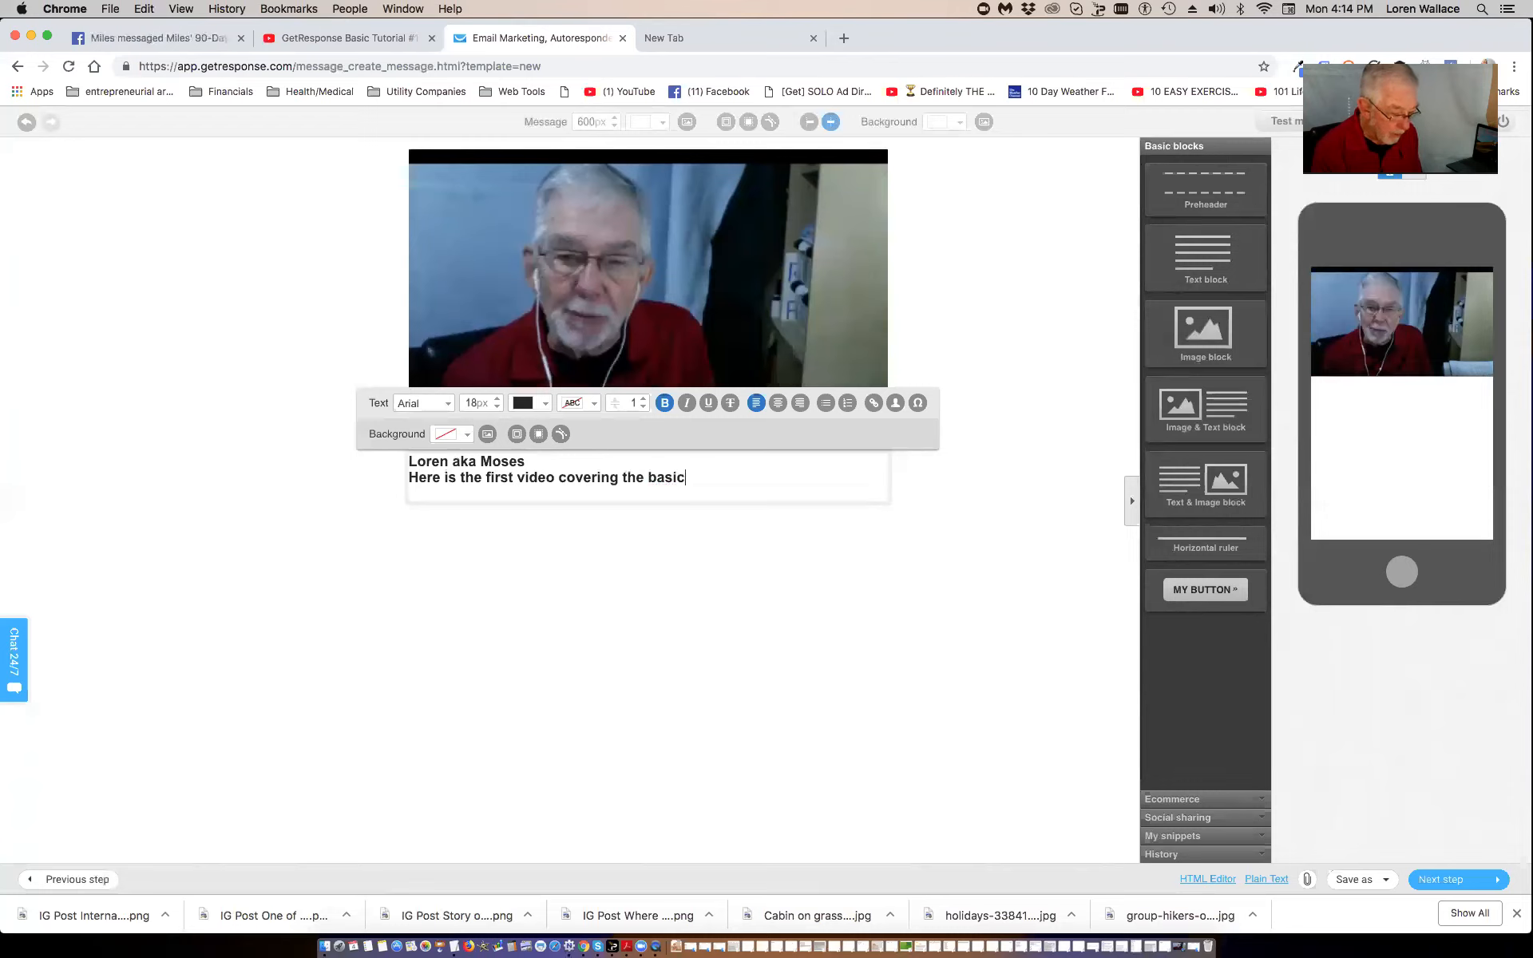
{"action": "type", "text": "s of how"}
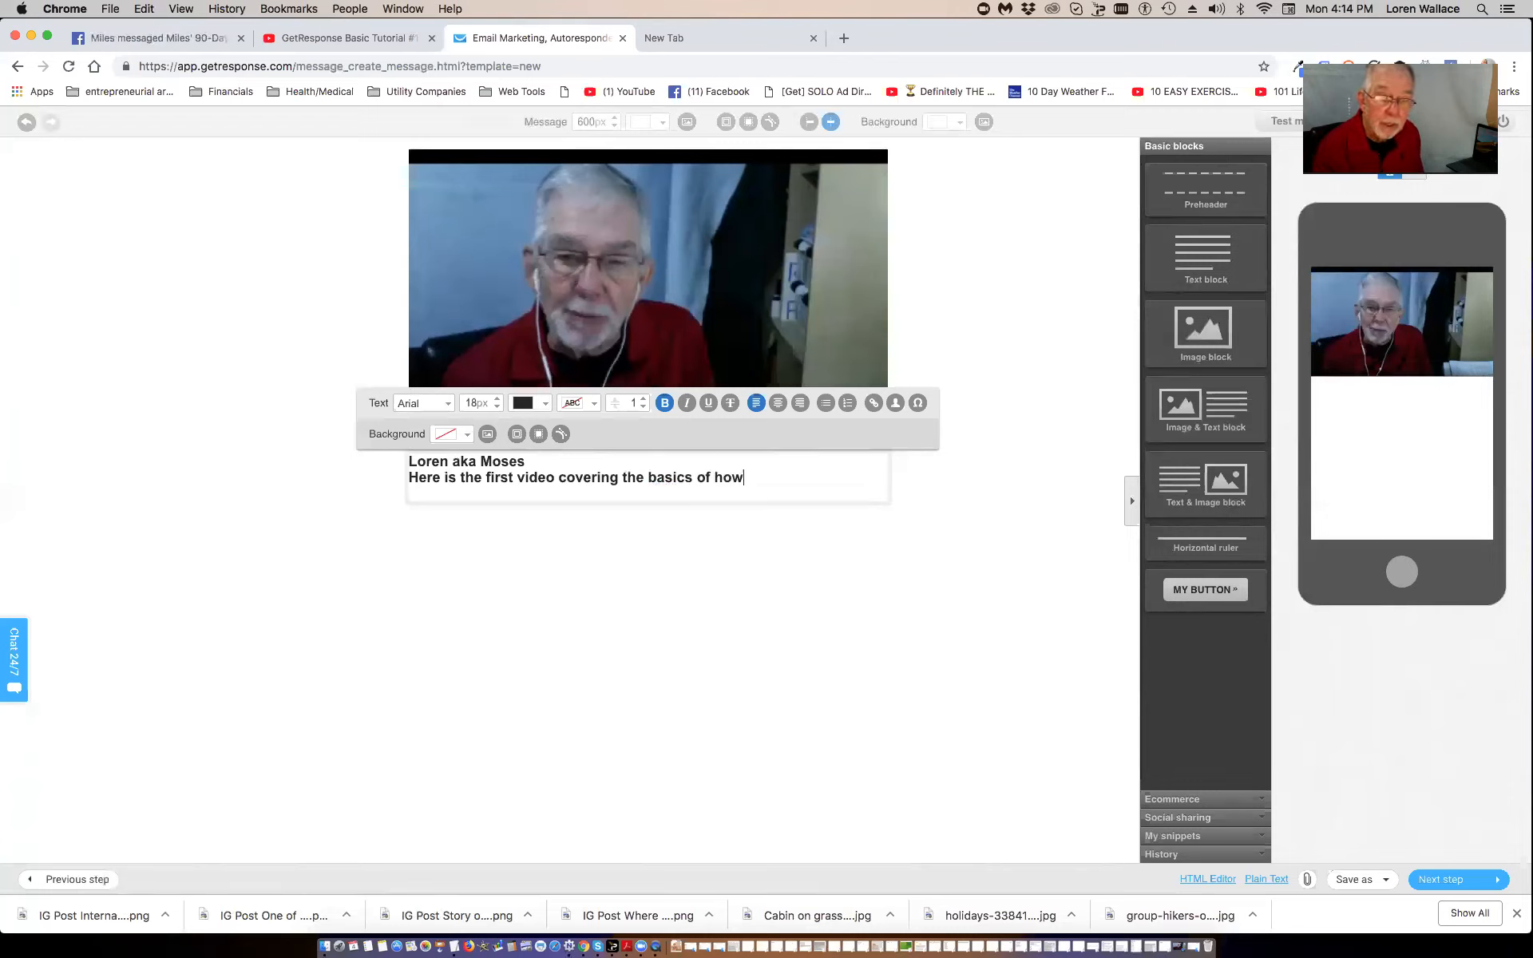
{"action": "type", "text": " to set up an"}
{"action": "key", "text": "Return"}
{"action": "type", "text": "auto"}
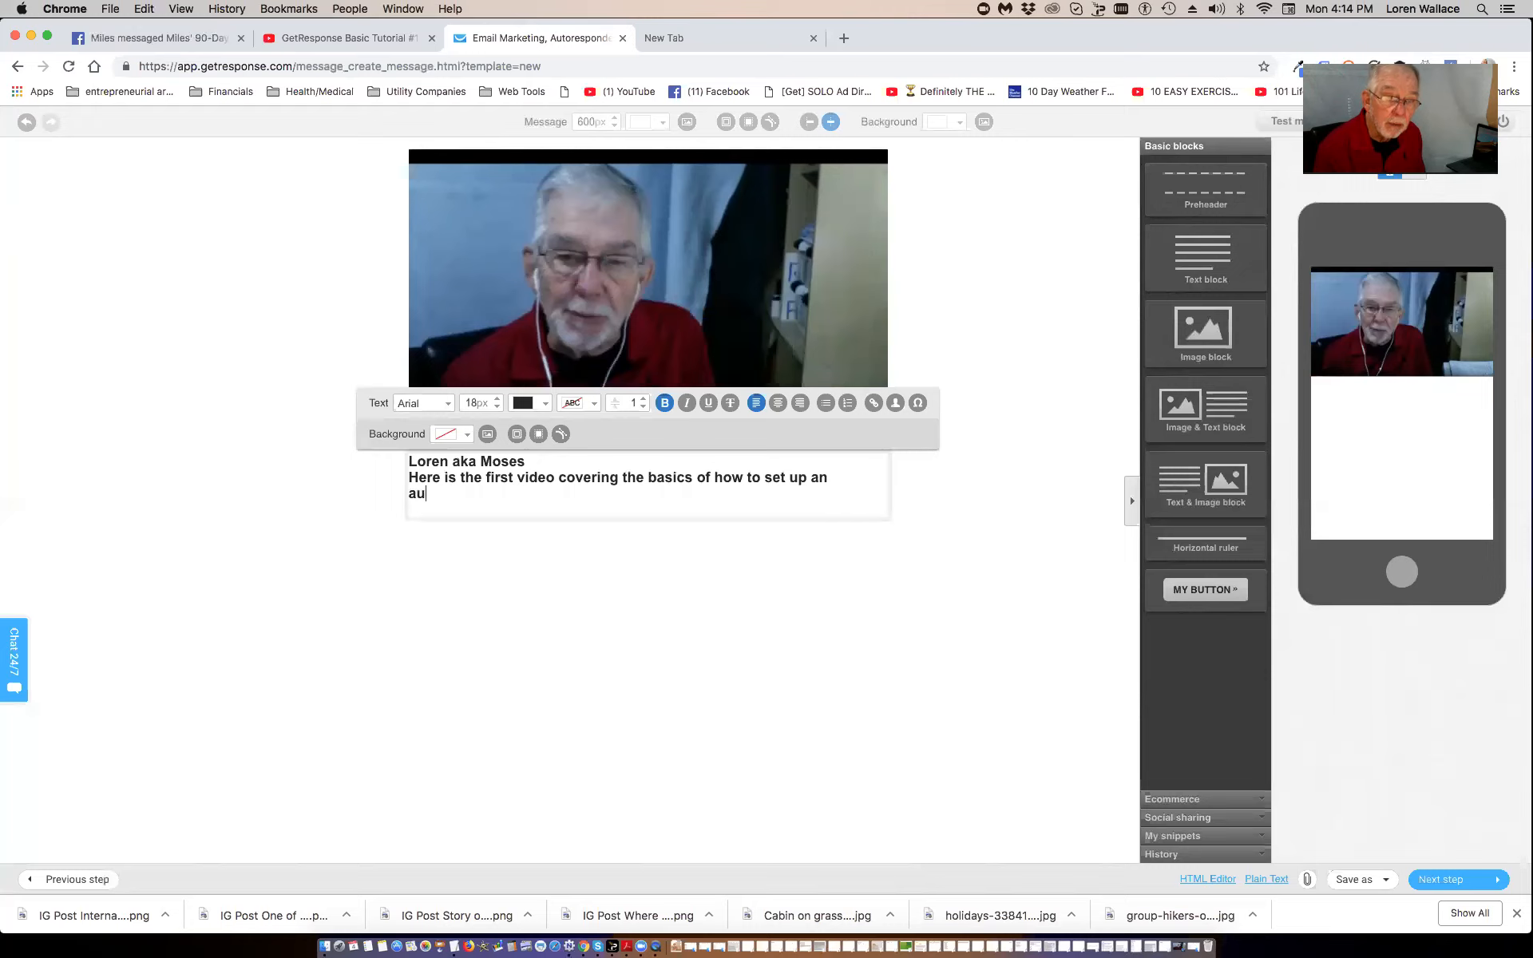
{"action": "type", "text": "res"}
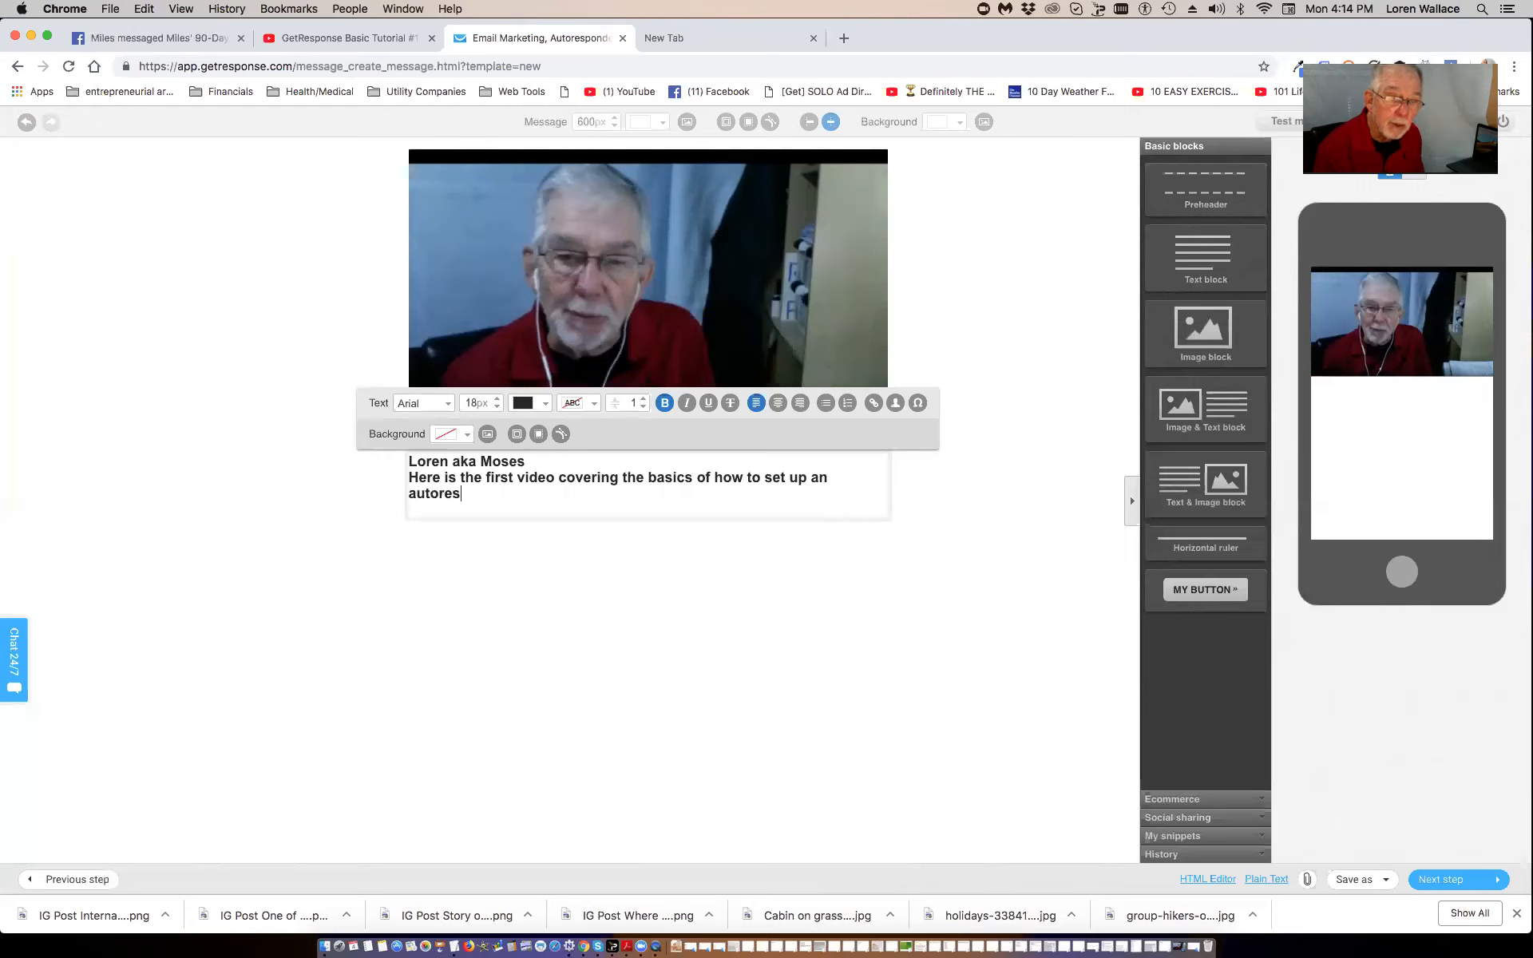
{"action": "type", "text": "ponger"}
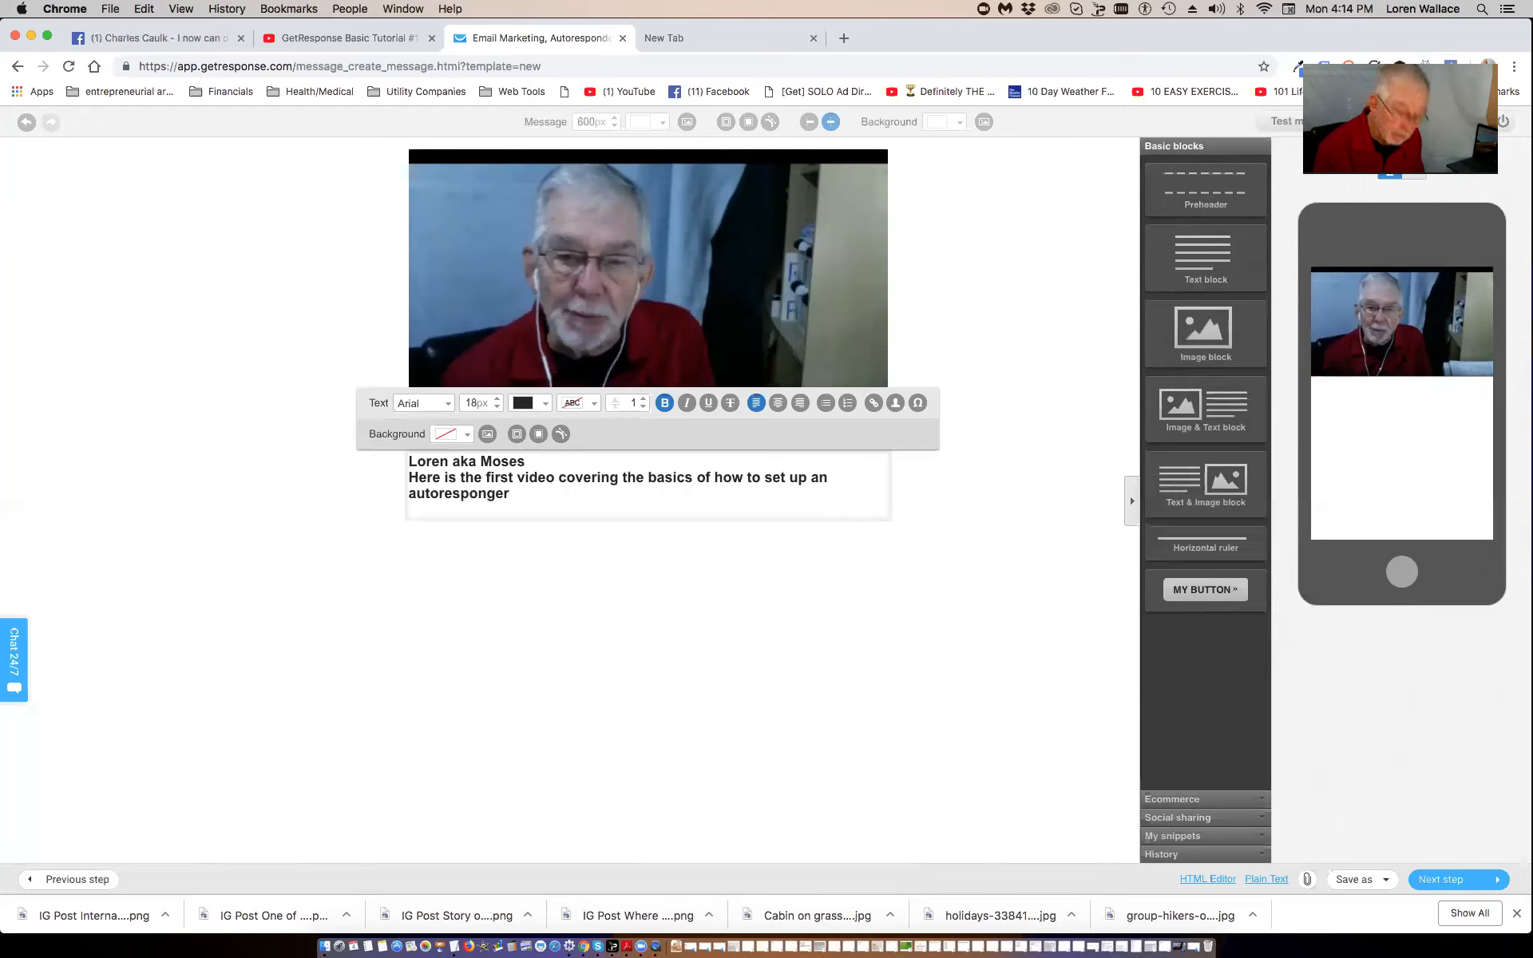
{"action": "type", "text": "."}
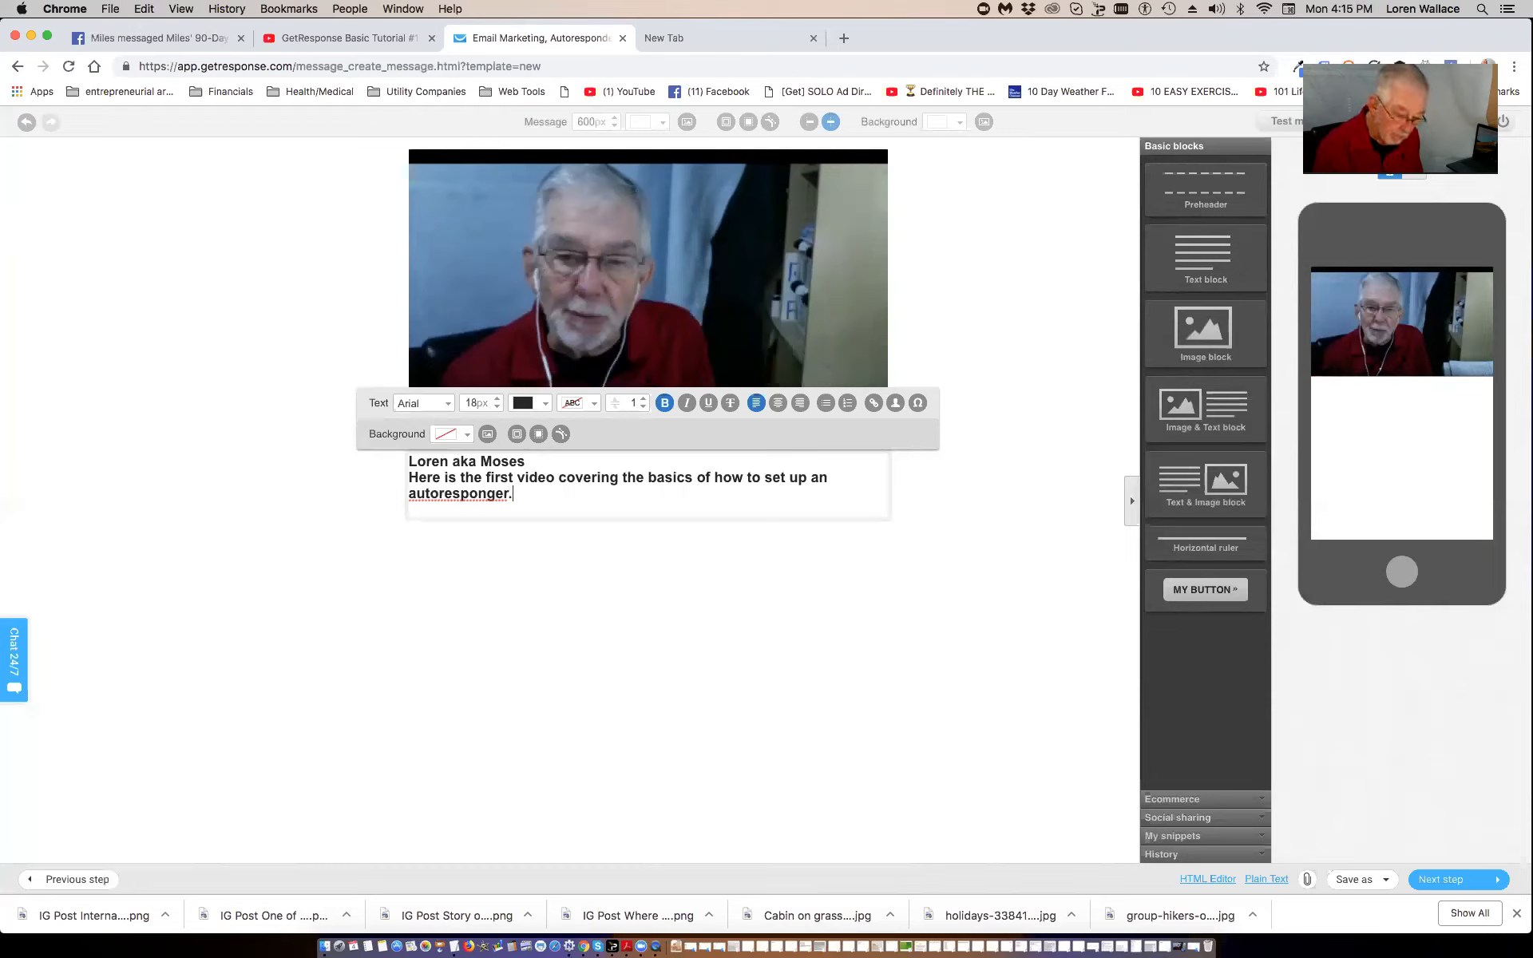
- Add a paragraph after a blank line reading "I am using the GetResponse service as that is the one I use."
{"action": "key", "text": "Return"}
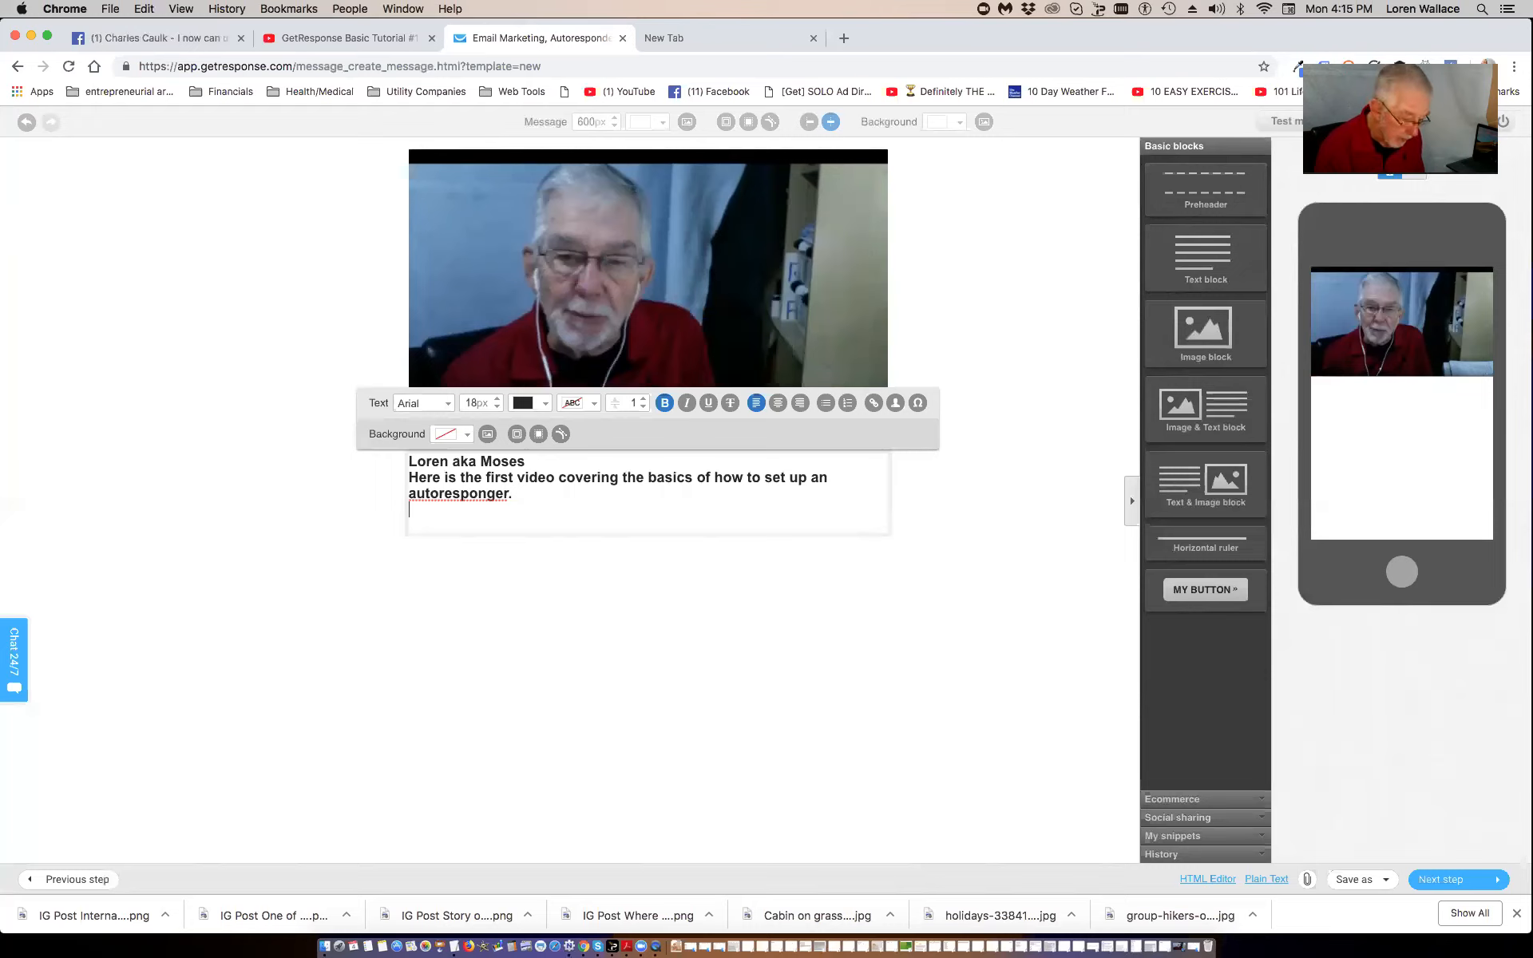
{"action": "key", "text": "Return"}
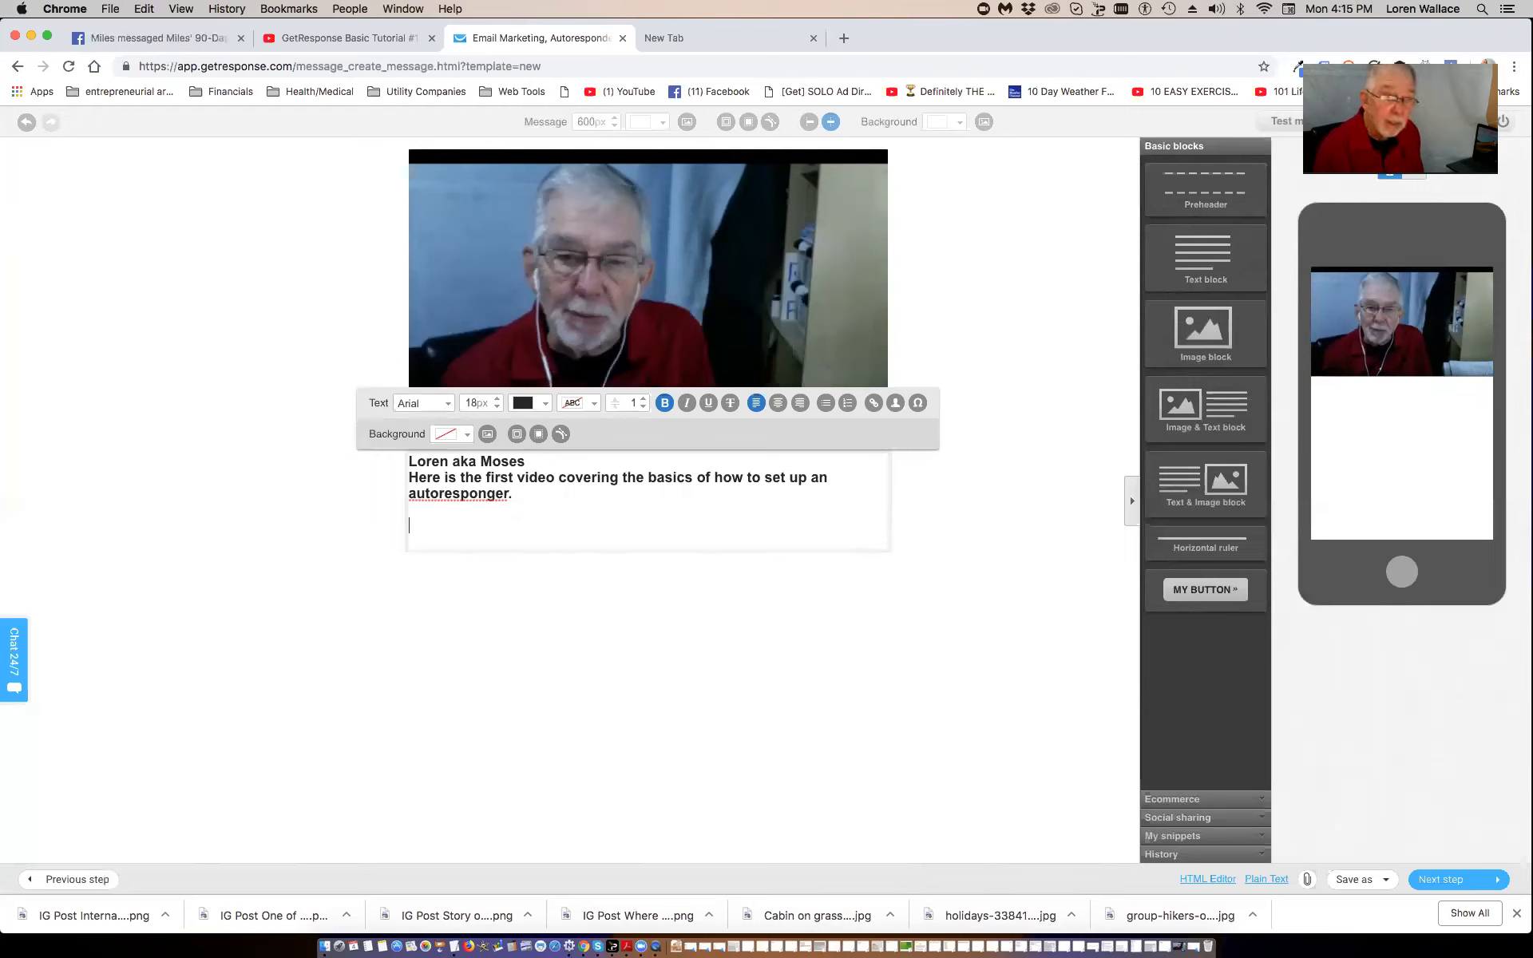
{"action": "type", "text": "I"}
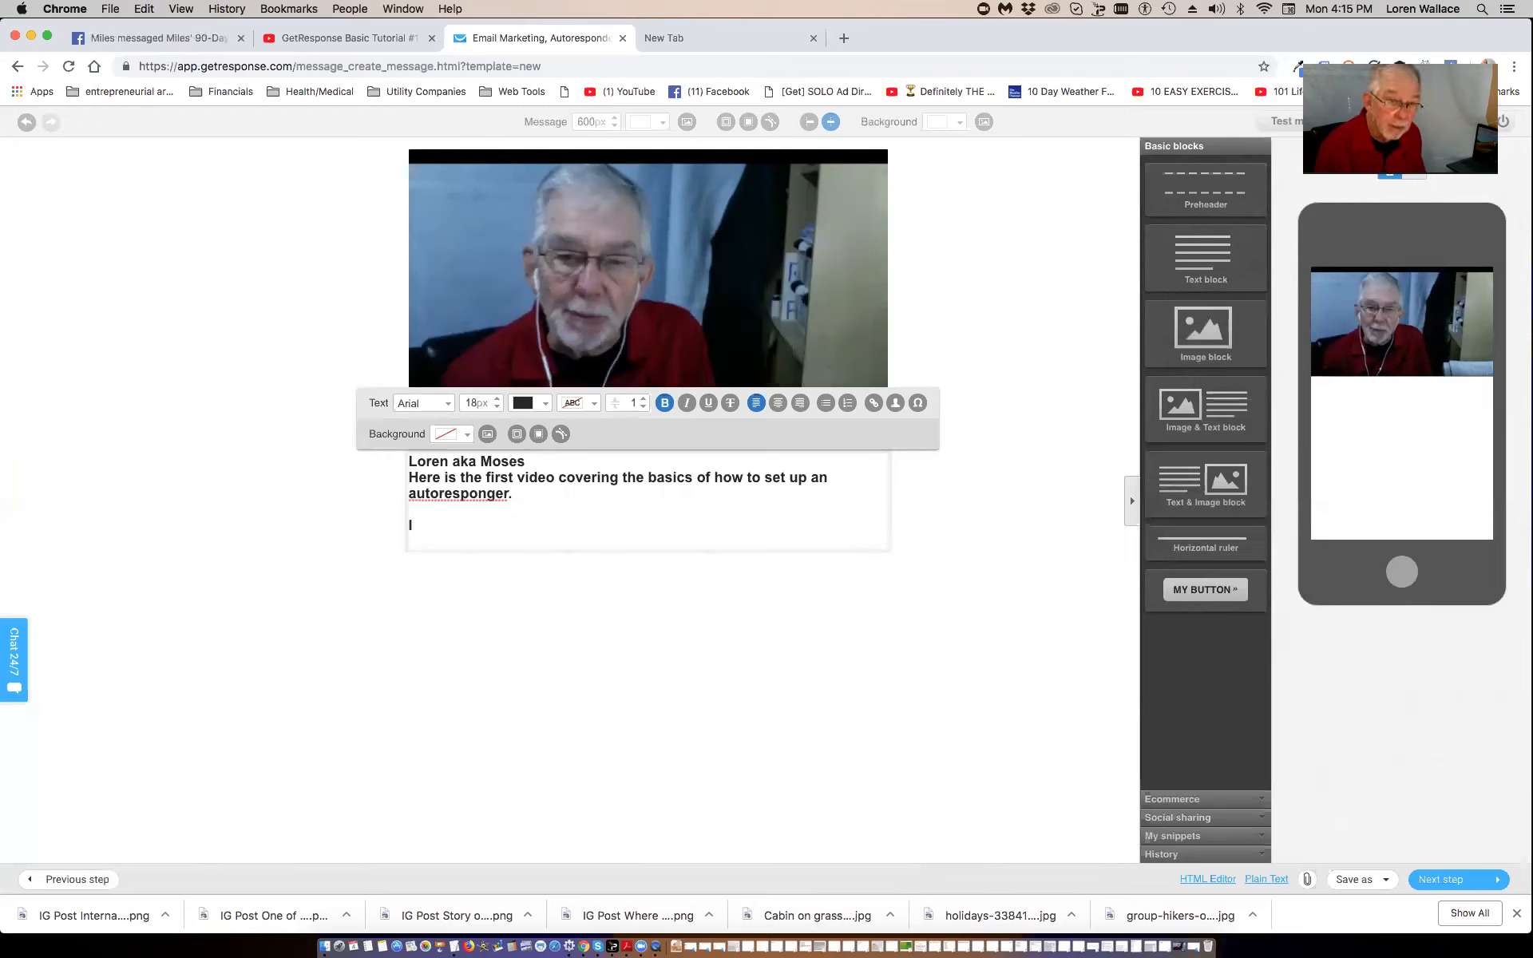
{"action": "type", "text": " a"}
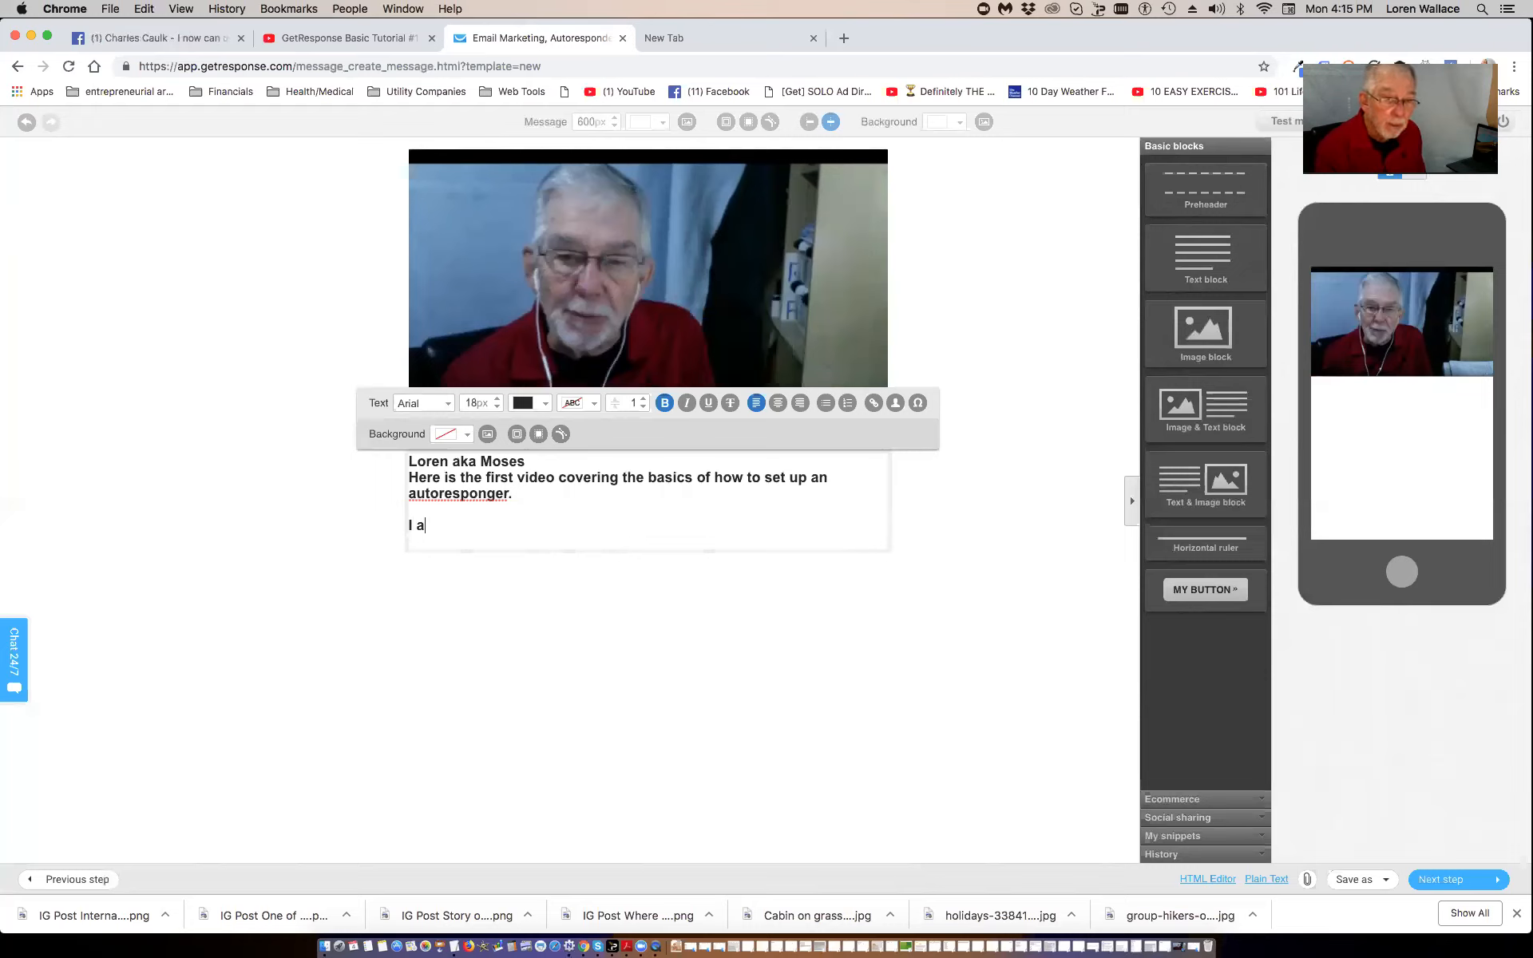
{"action": "type", "text": "m using the"}
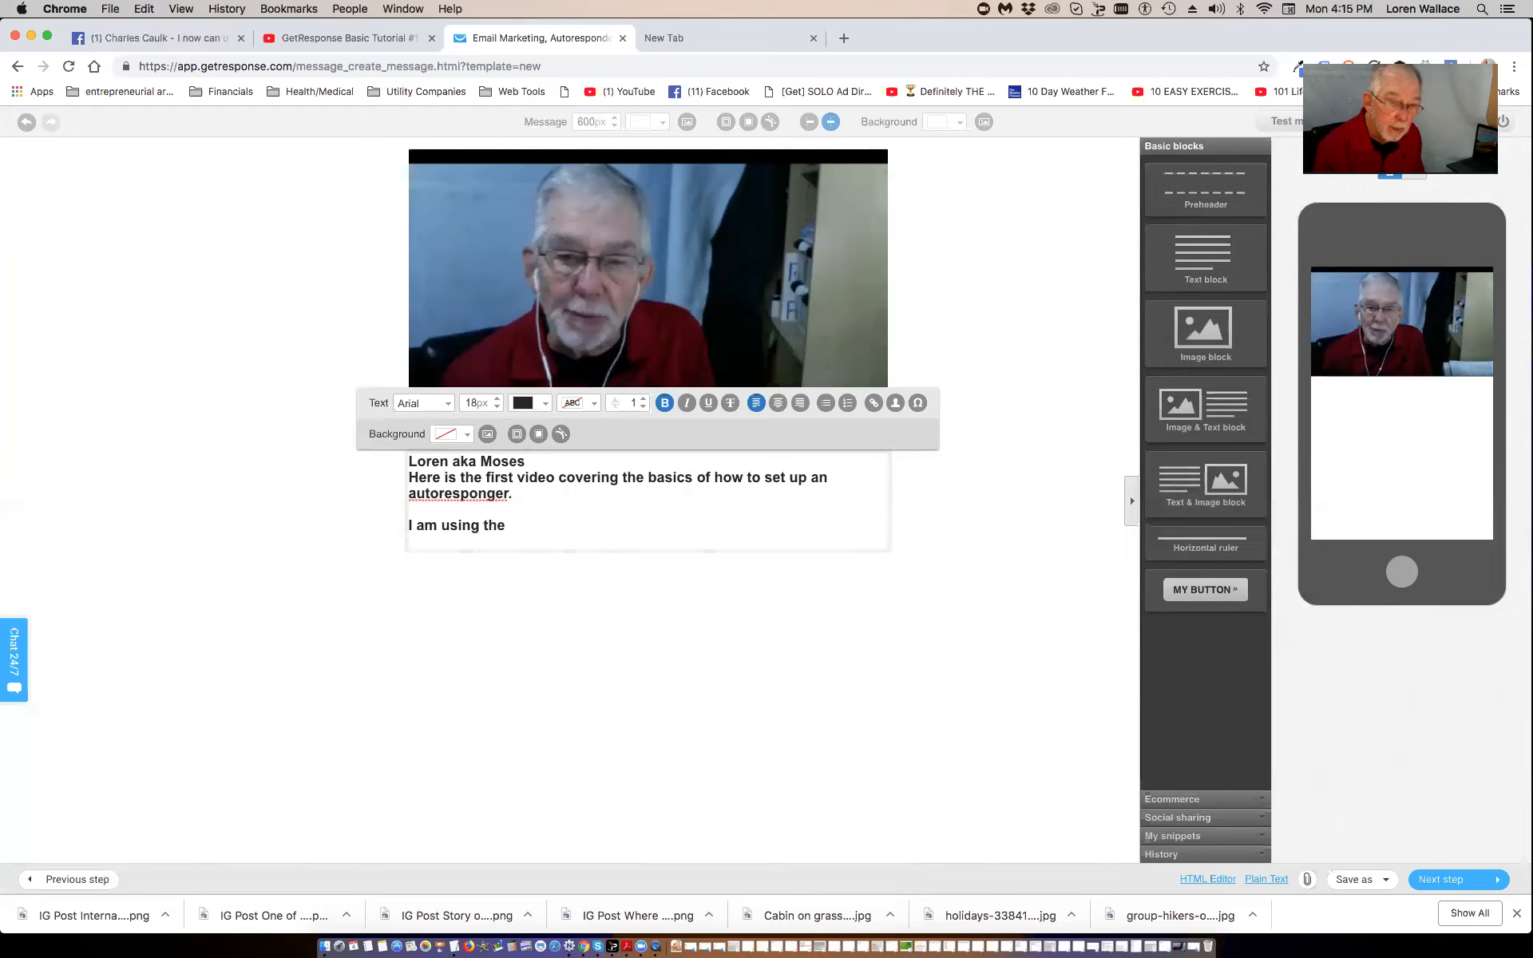
{"action": "type", "text": " Ge"}
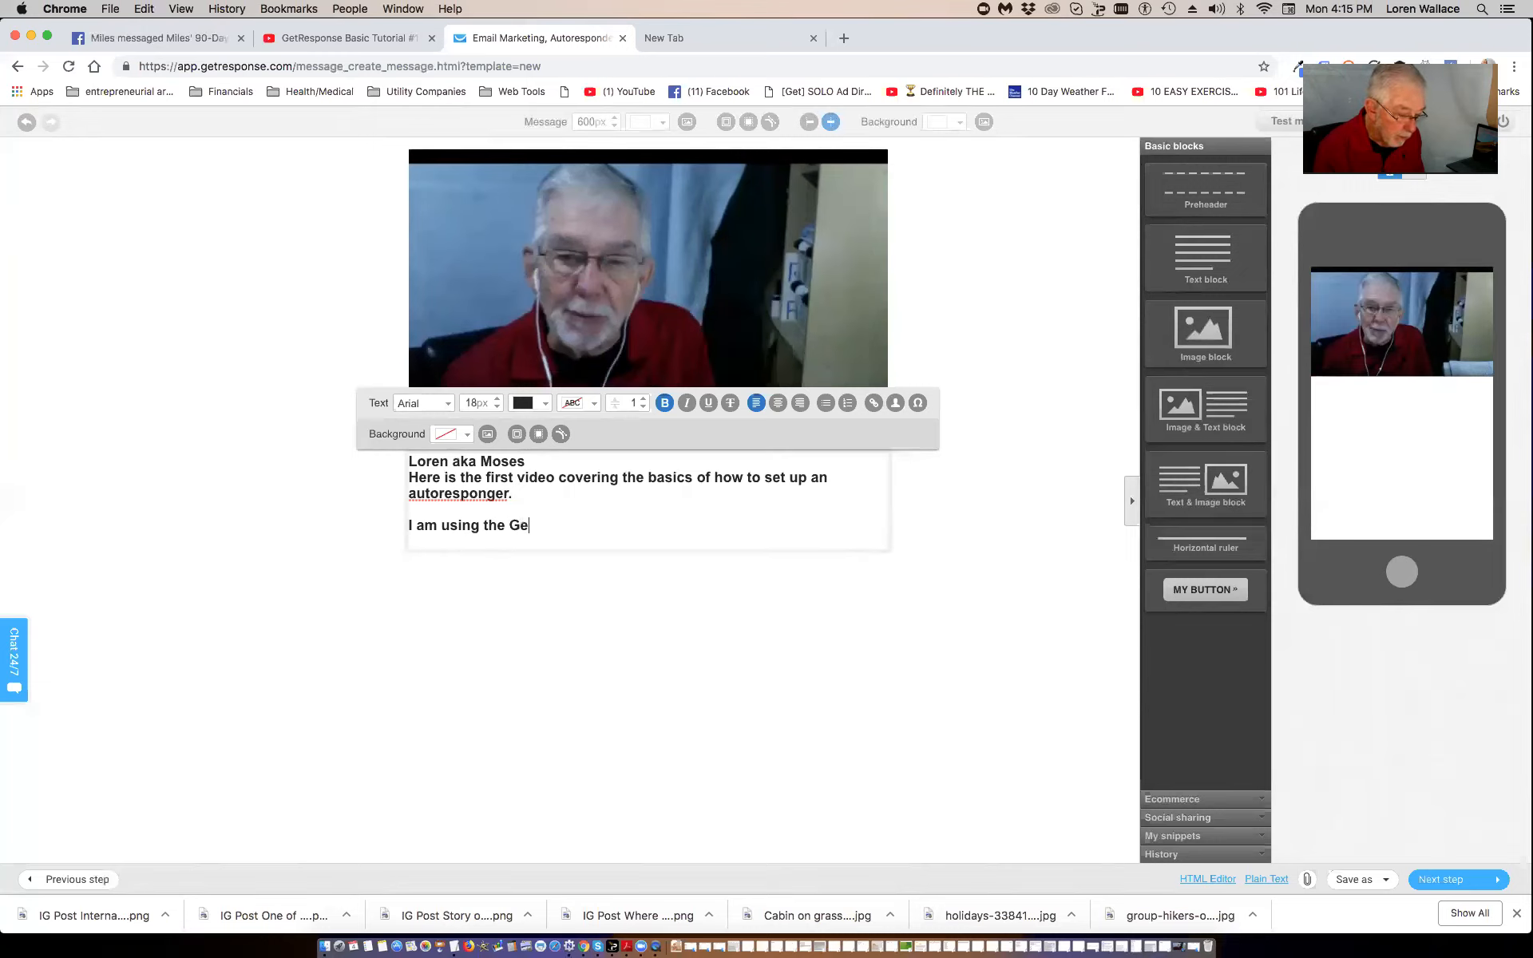
{"action": "type", "text": "tResponse "}
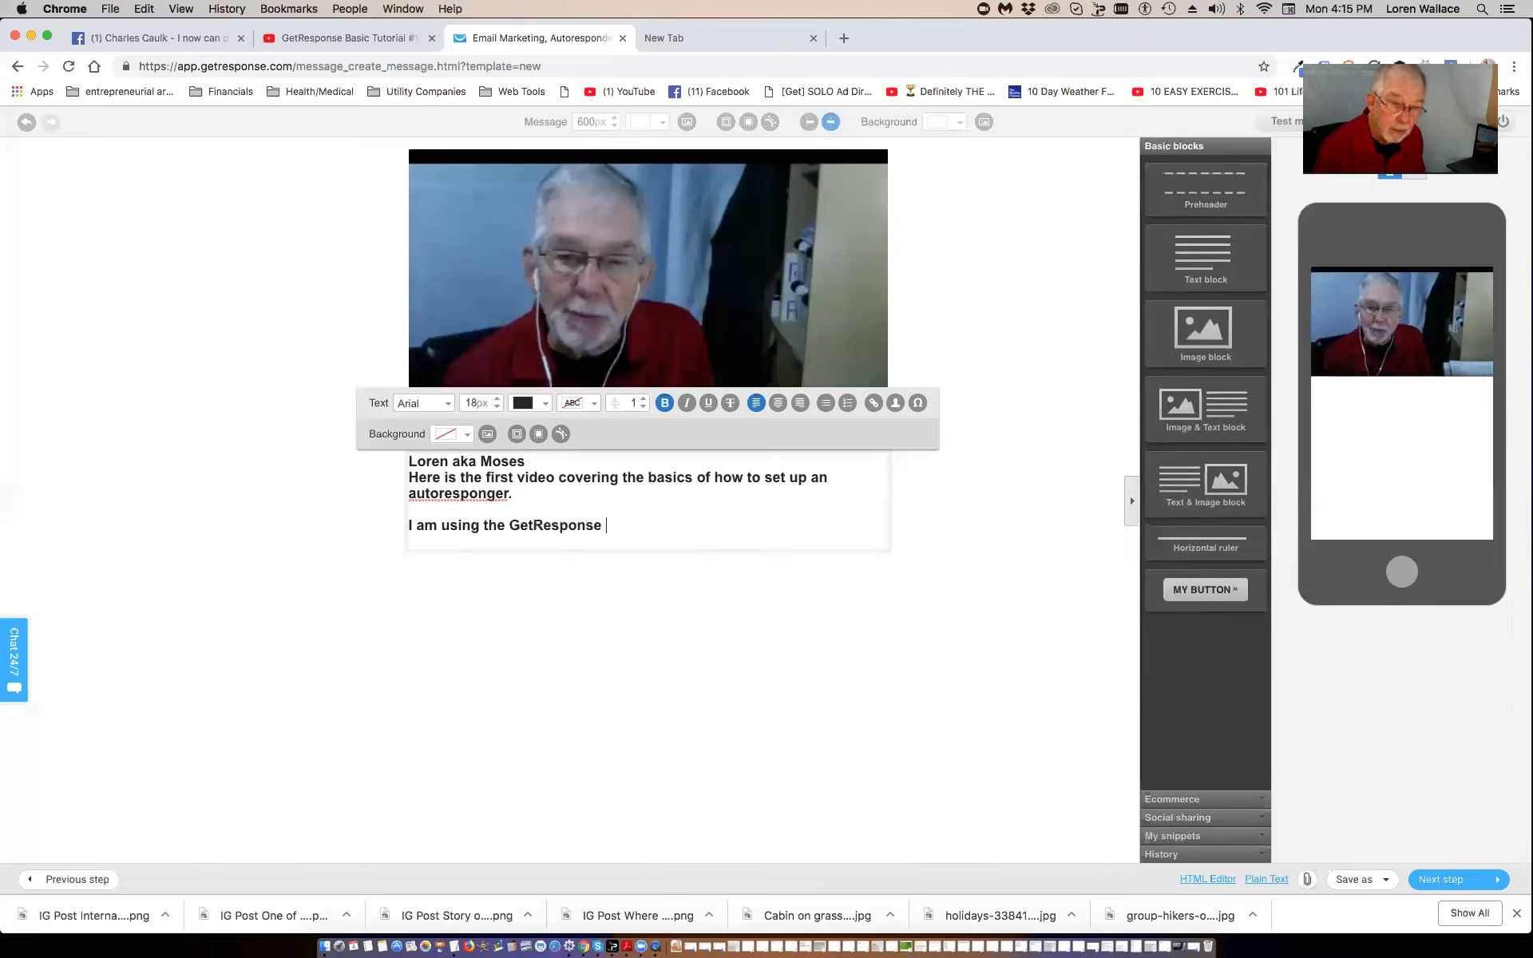
{"action": "type", "text": "servi"}
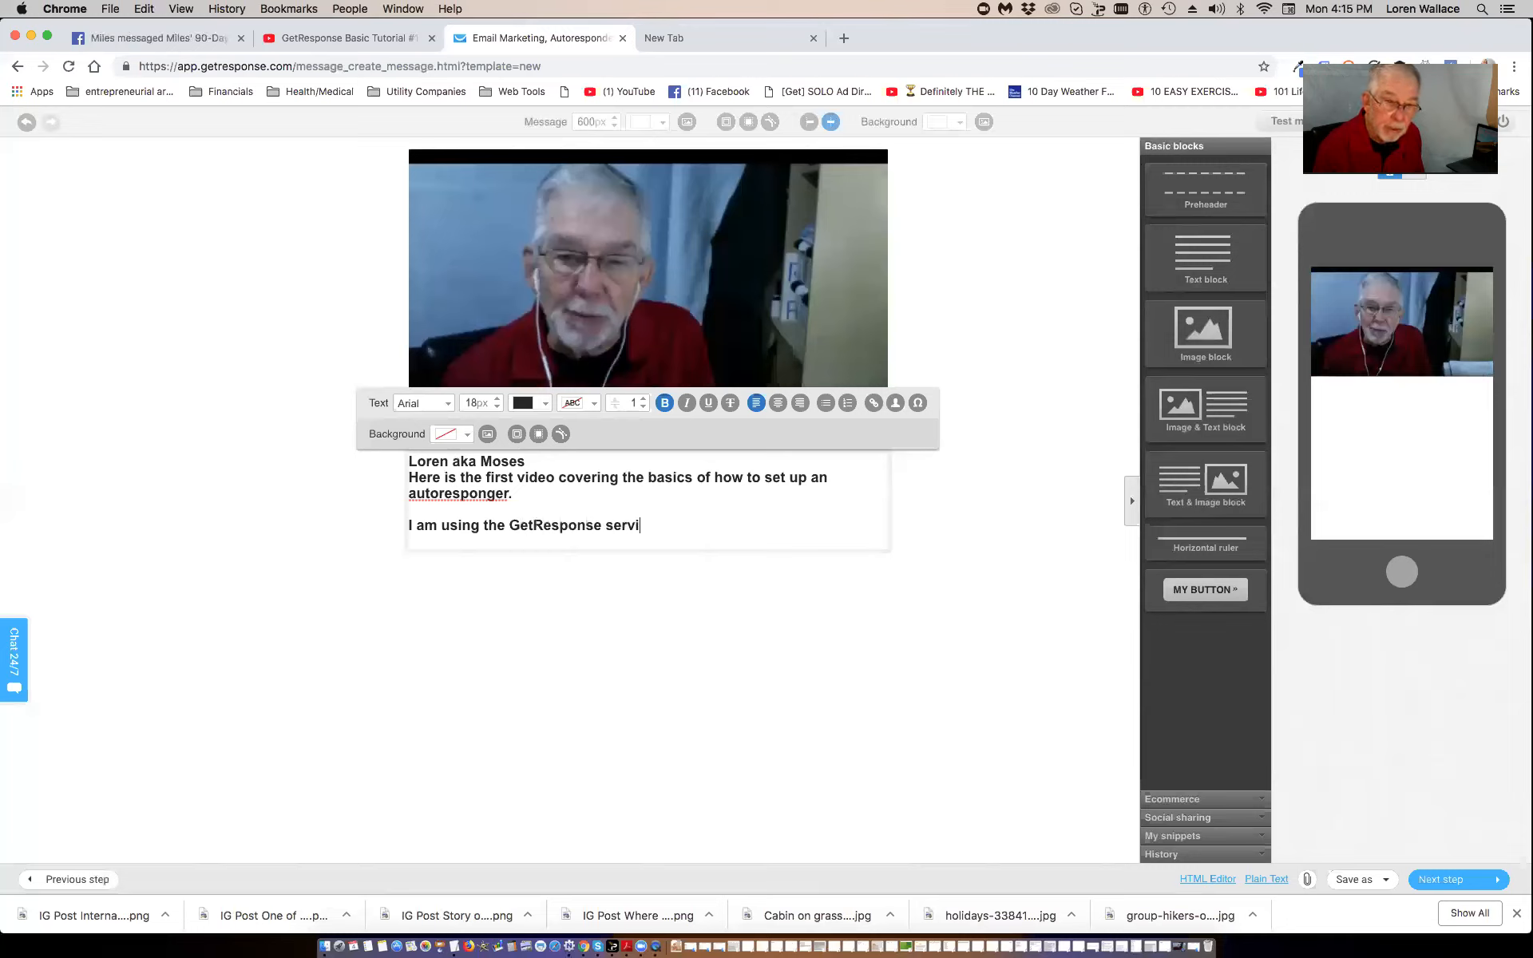
{"action": "type", "text": "ce as that is t"}
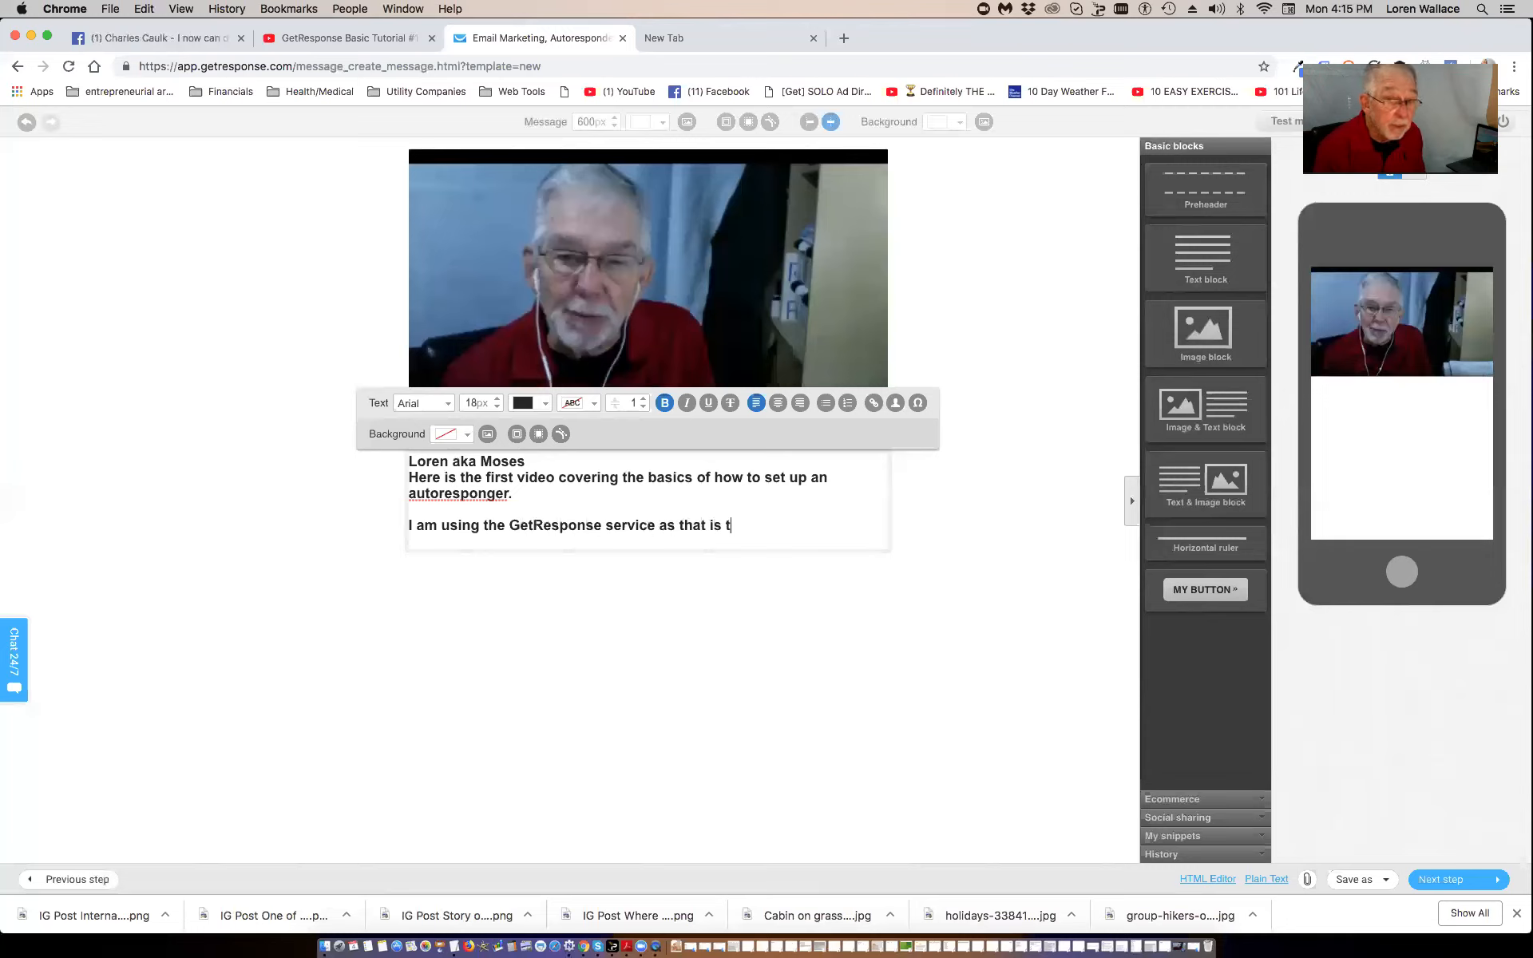
{"action": "type", "text": "he"}
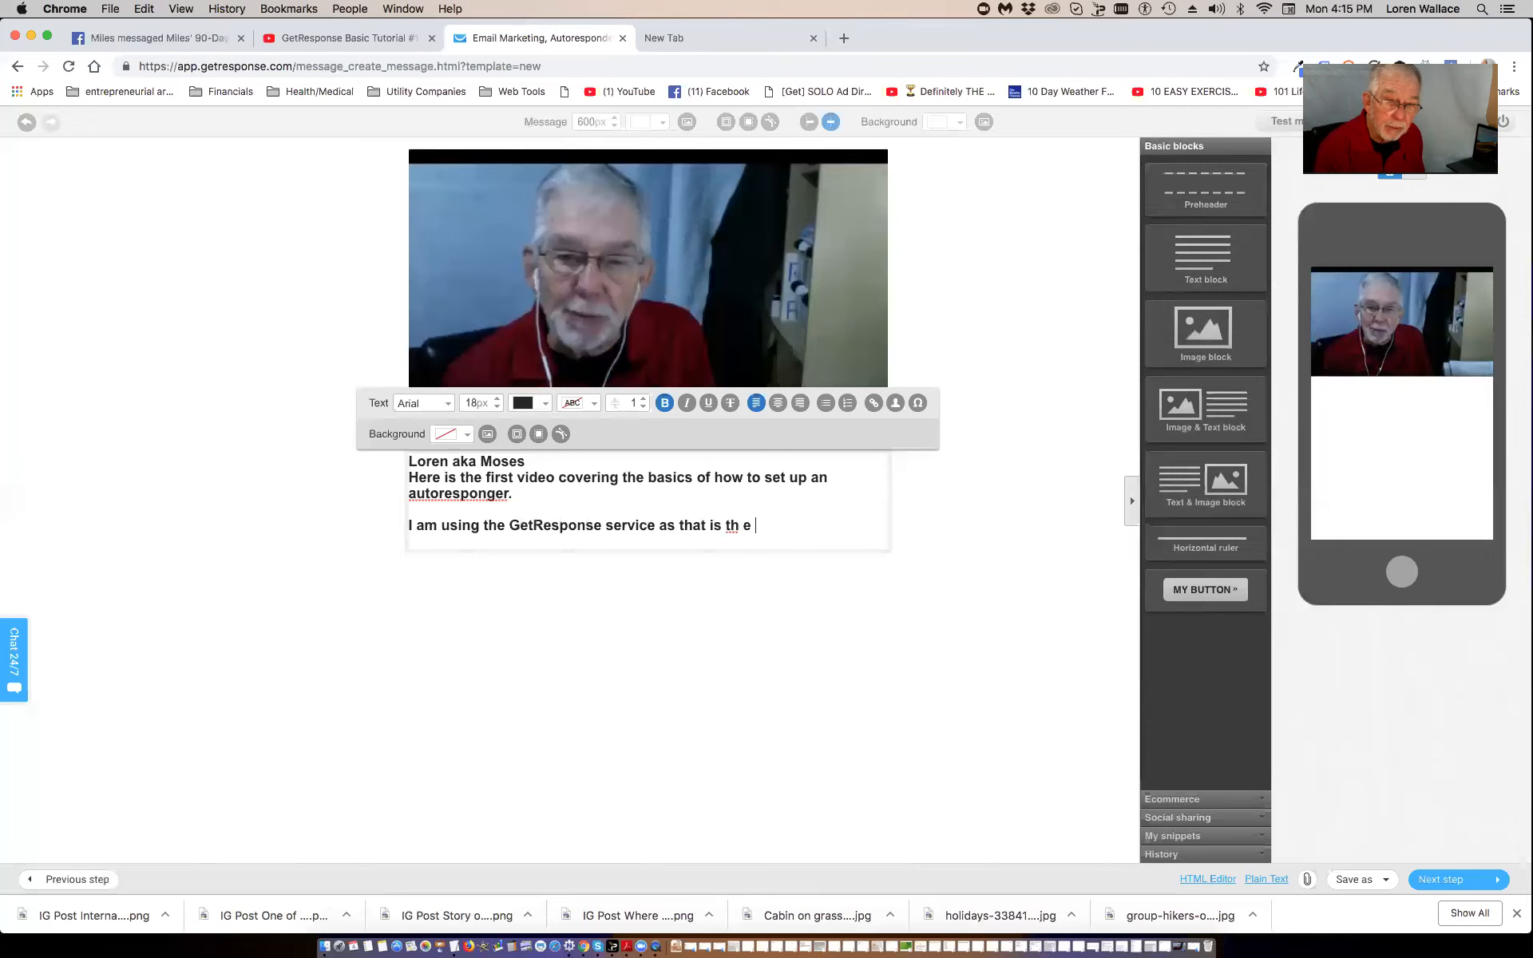
{"action": "key", "text": "BackSpace"}
{"action": "key", "text": "BackSpace"}
{"action": "type", "text": "he one "}
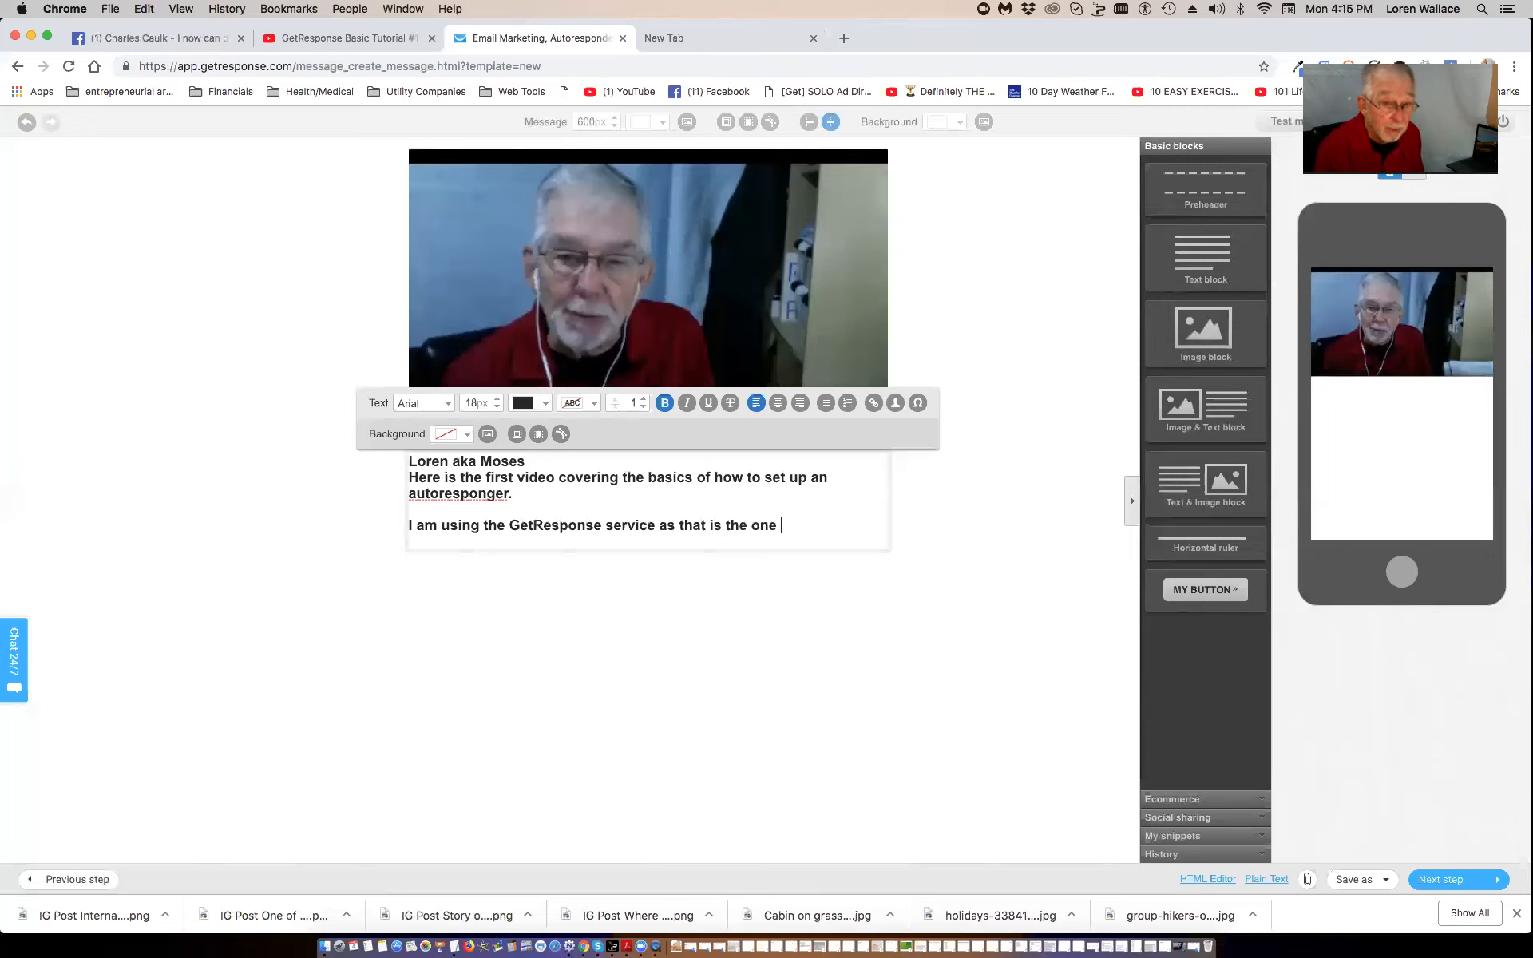
{"action": "type", "text": "I"}
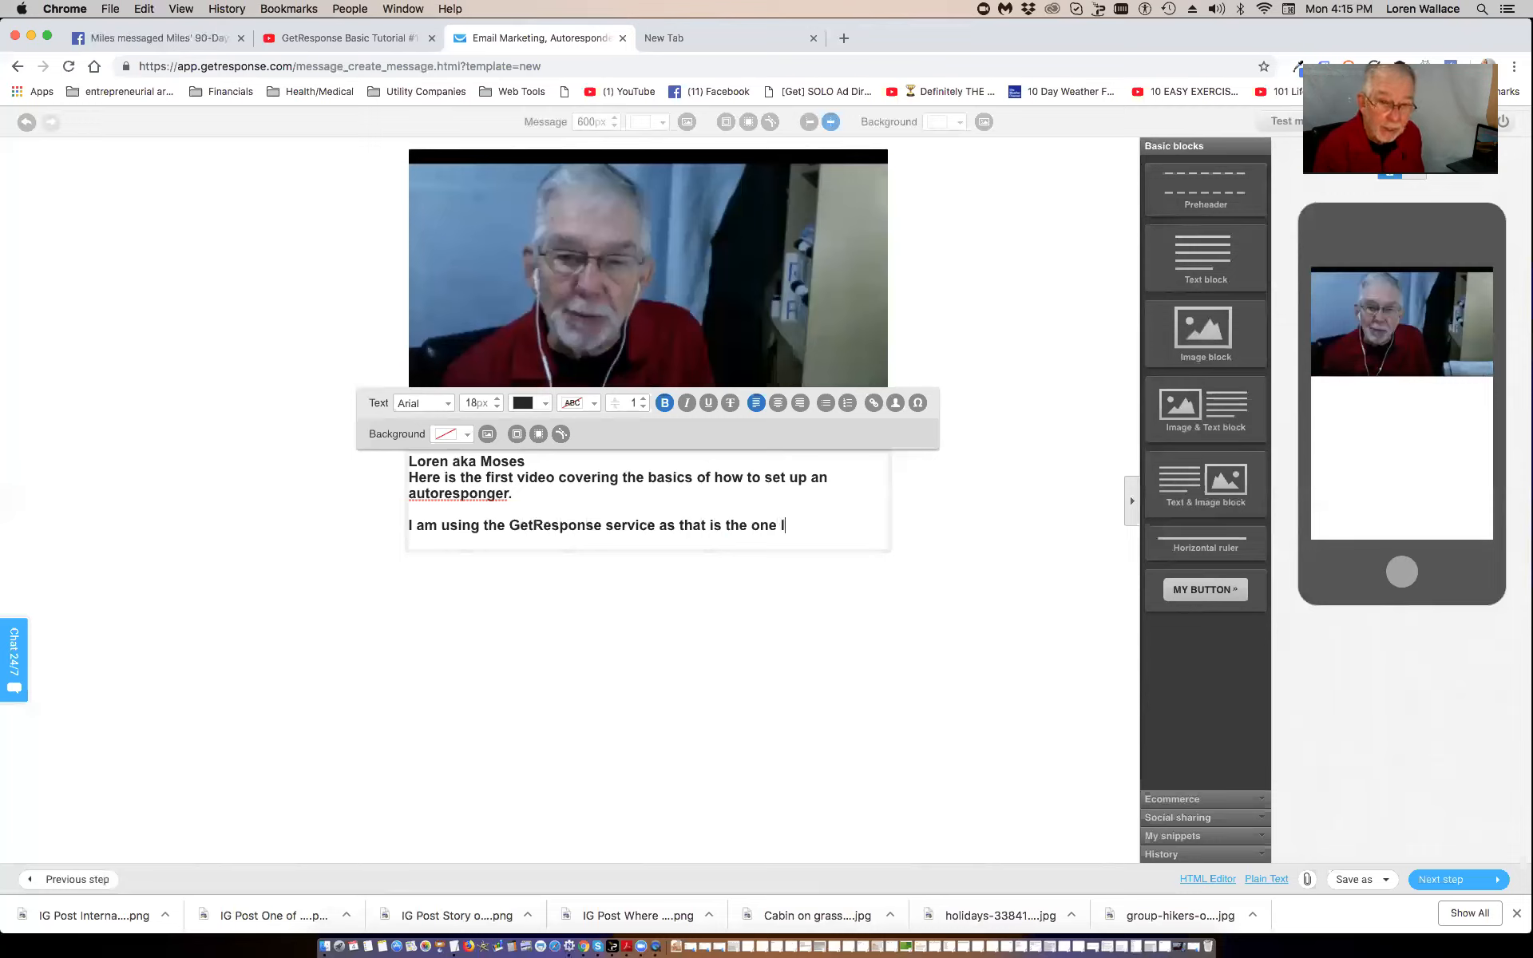
{"action": "type", "text": " use."}
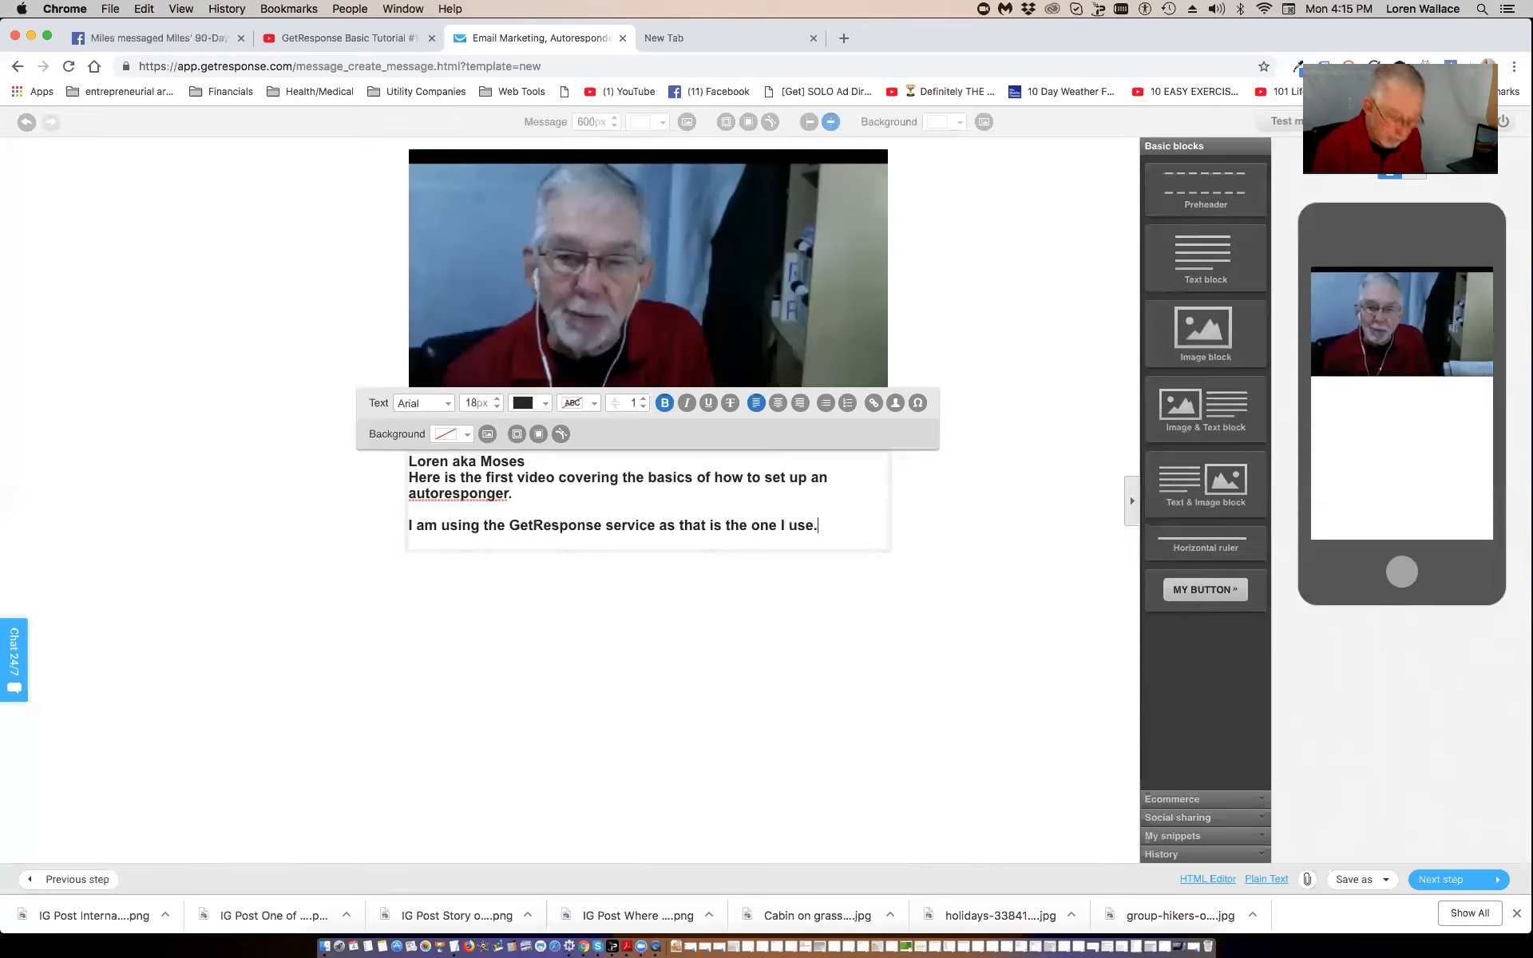
- Add a separate paragraph reading "However there are a number good ones out there that work very similar to GetResponse."
{"action": "key", "text": "Return"}
{"action": "key", "text": "Return"}
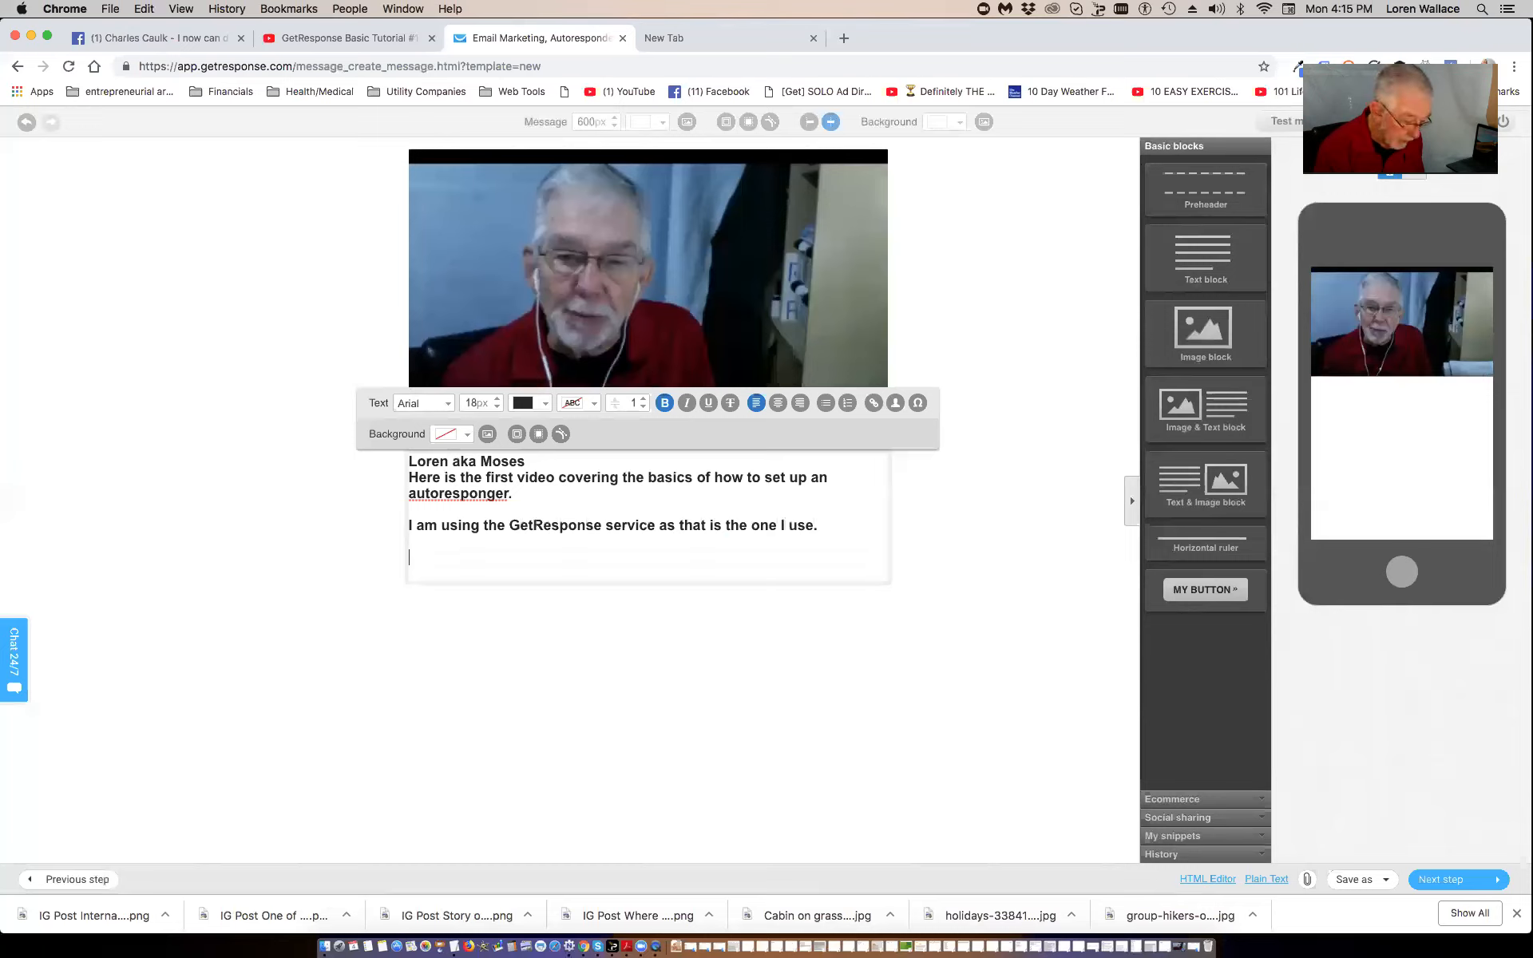
{"action": "type", "text": "However there a"}
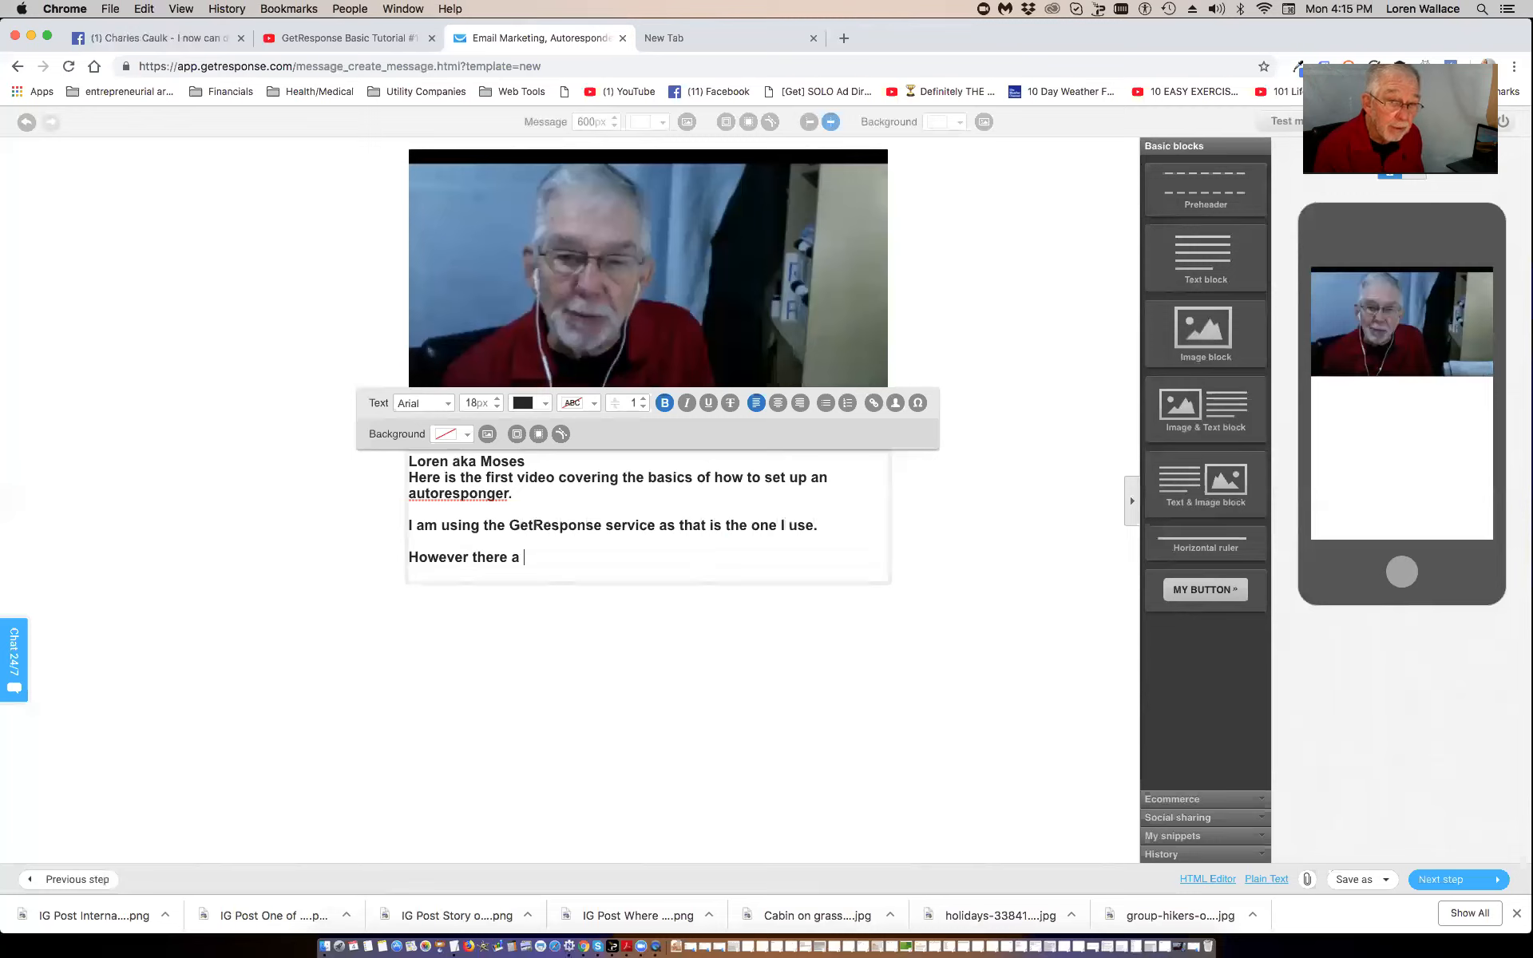
{"action": "type", "text": "e a"}
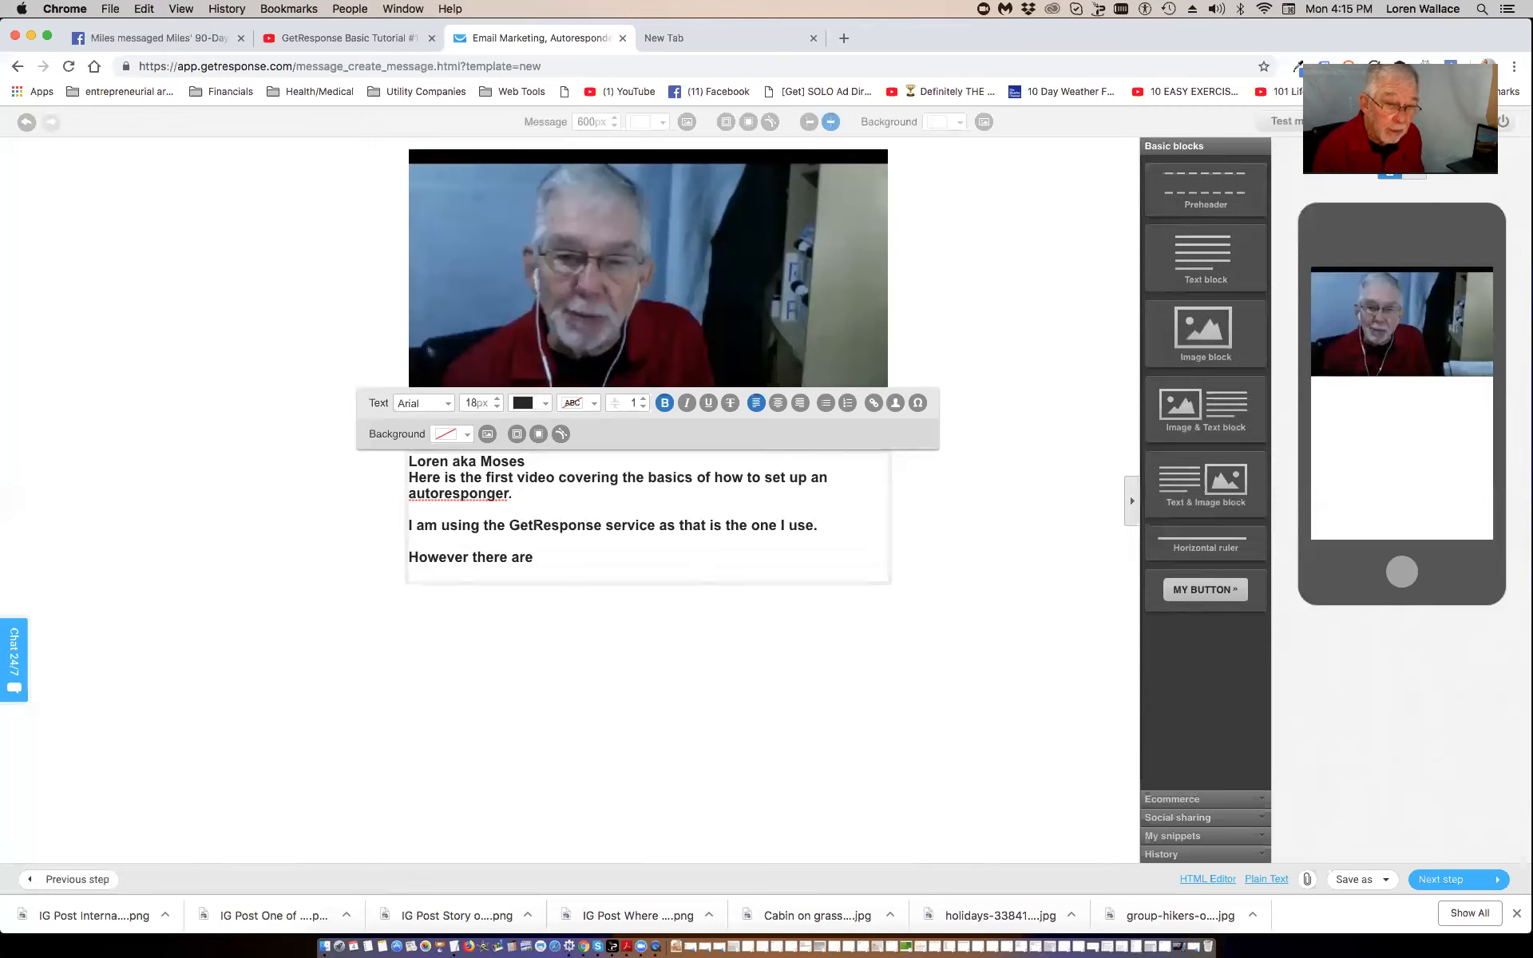
{"action": "type", "text": " numb"}
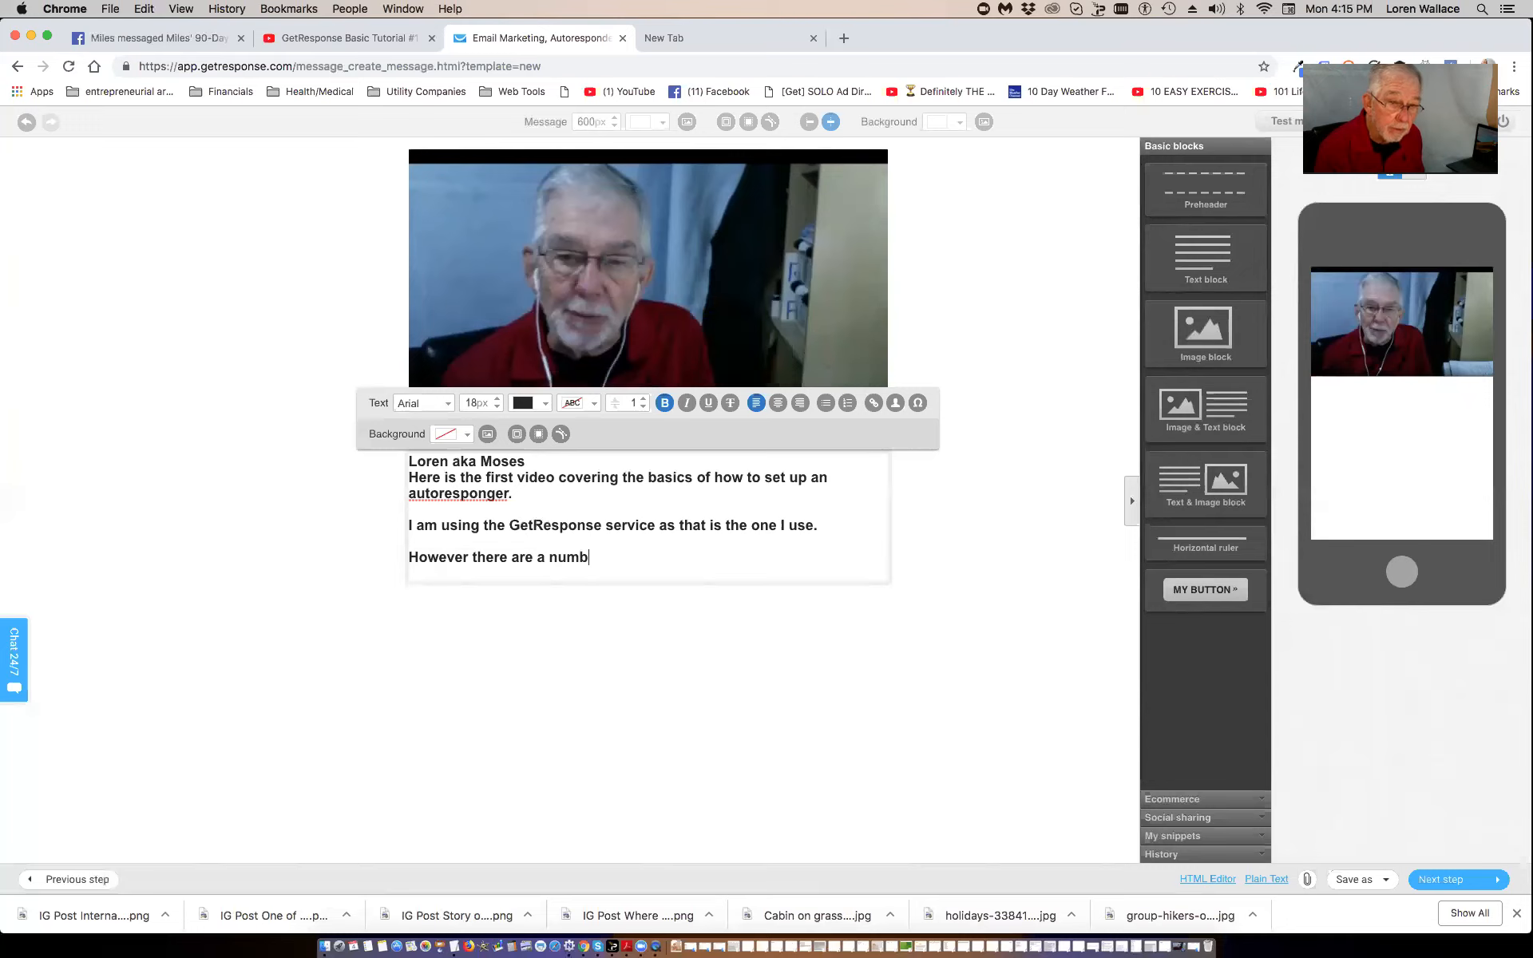
{"action": "type", "text": "er gooo"}
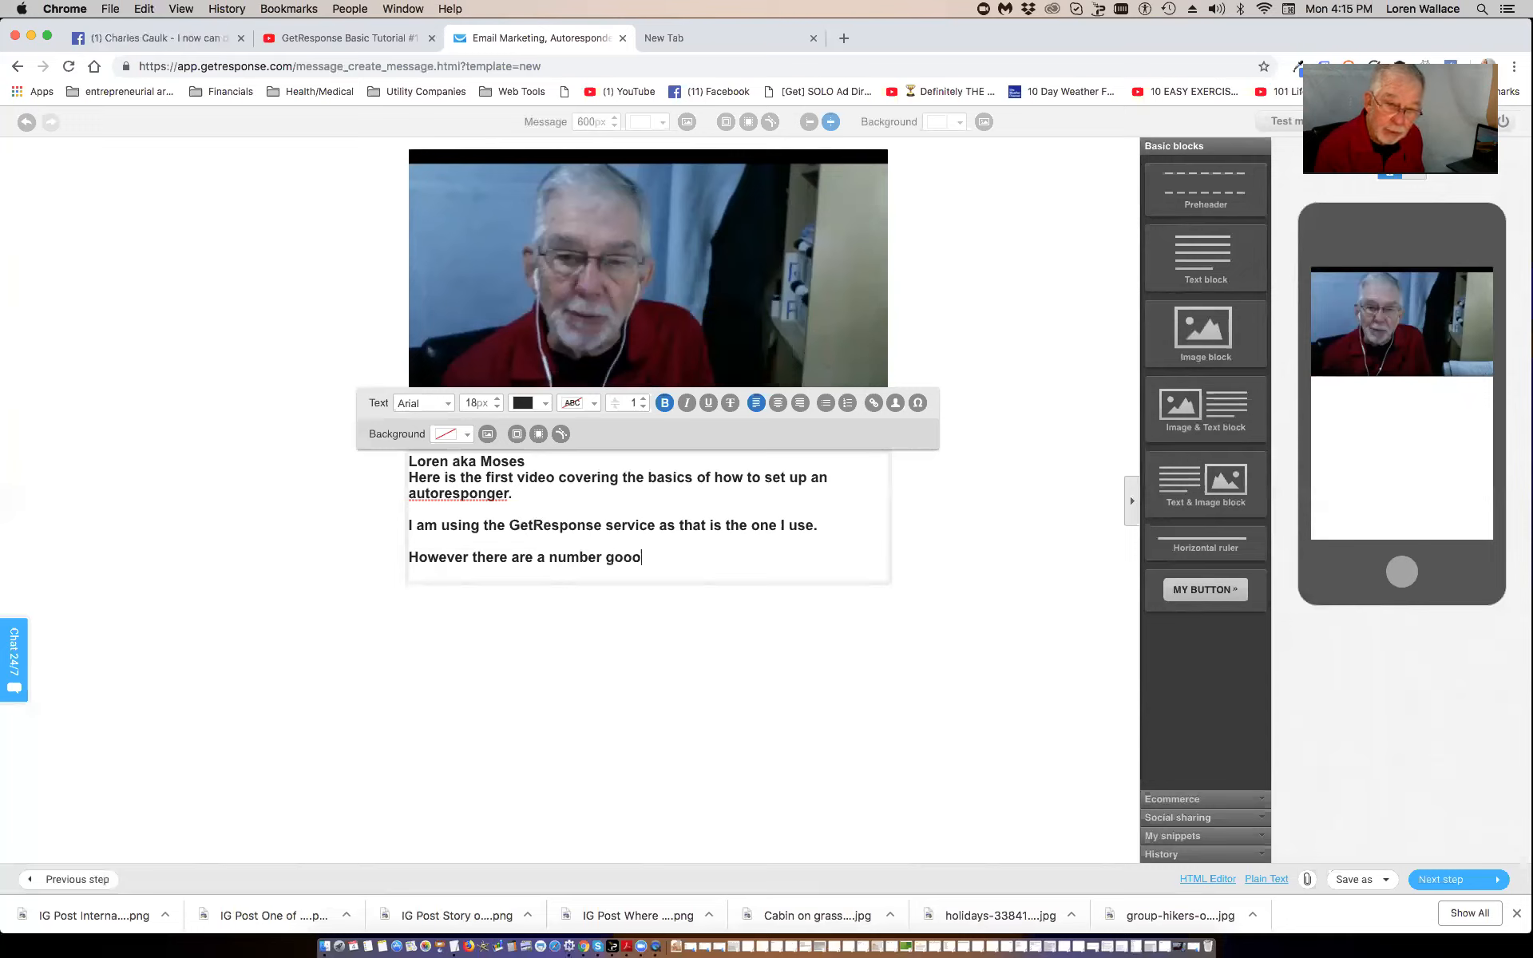
{"action": "key", "text": "BackSpace"}
{"action": "type", "text": "d"}
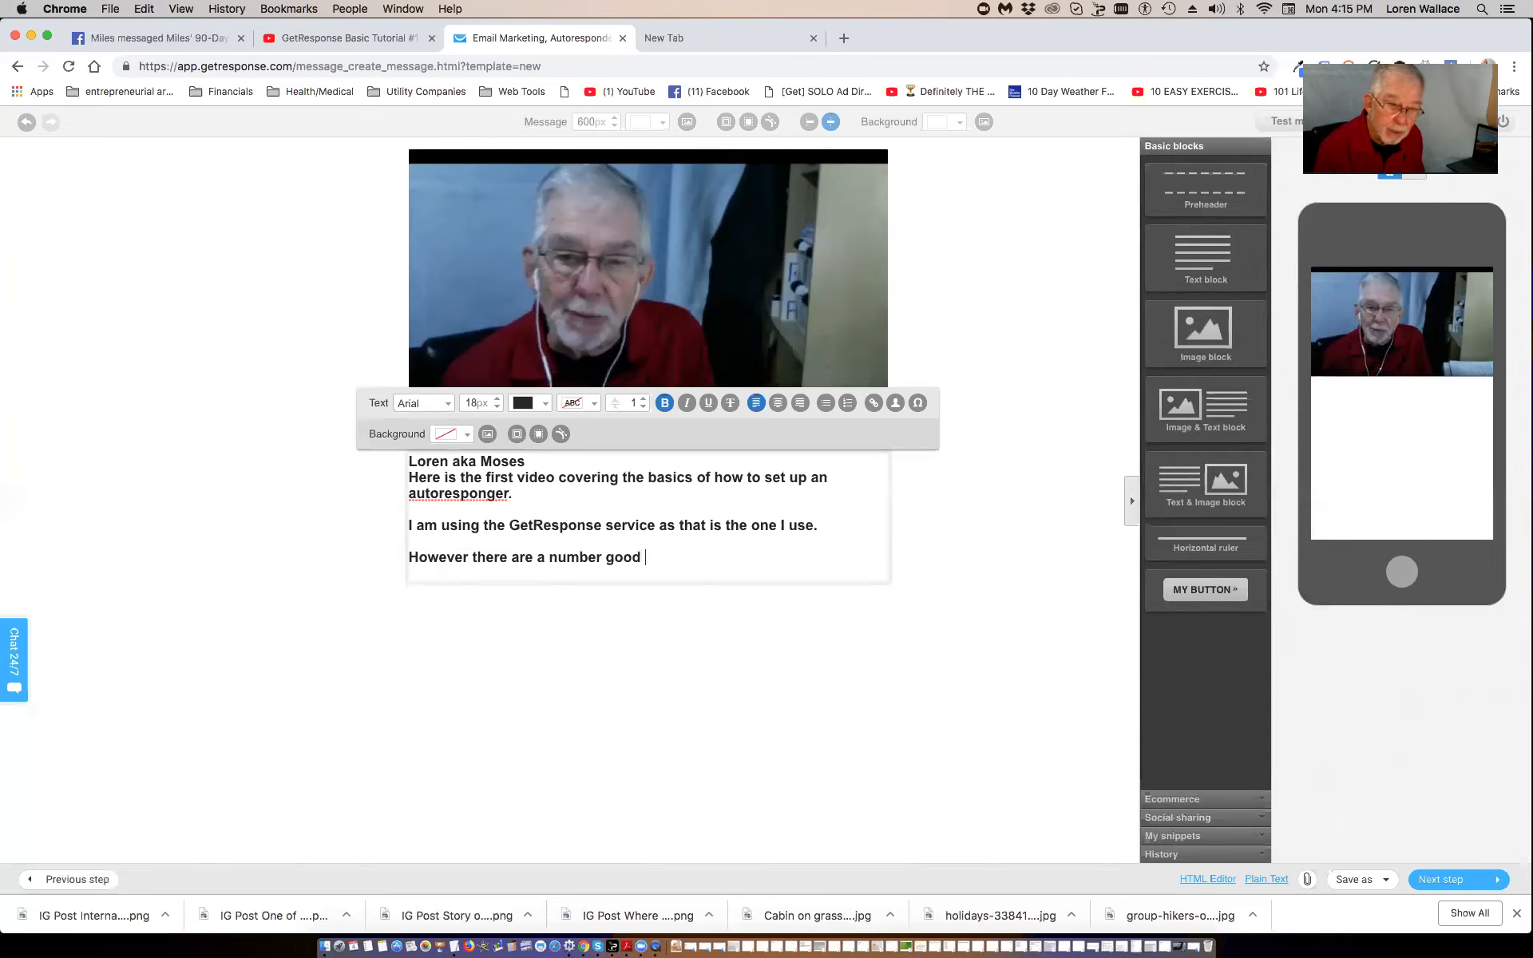
{"action": "type", "text": " ones out there"}
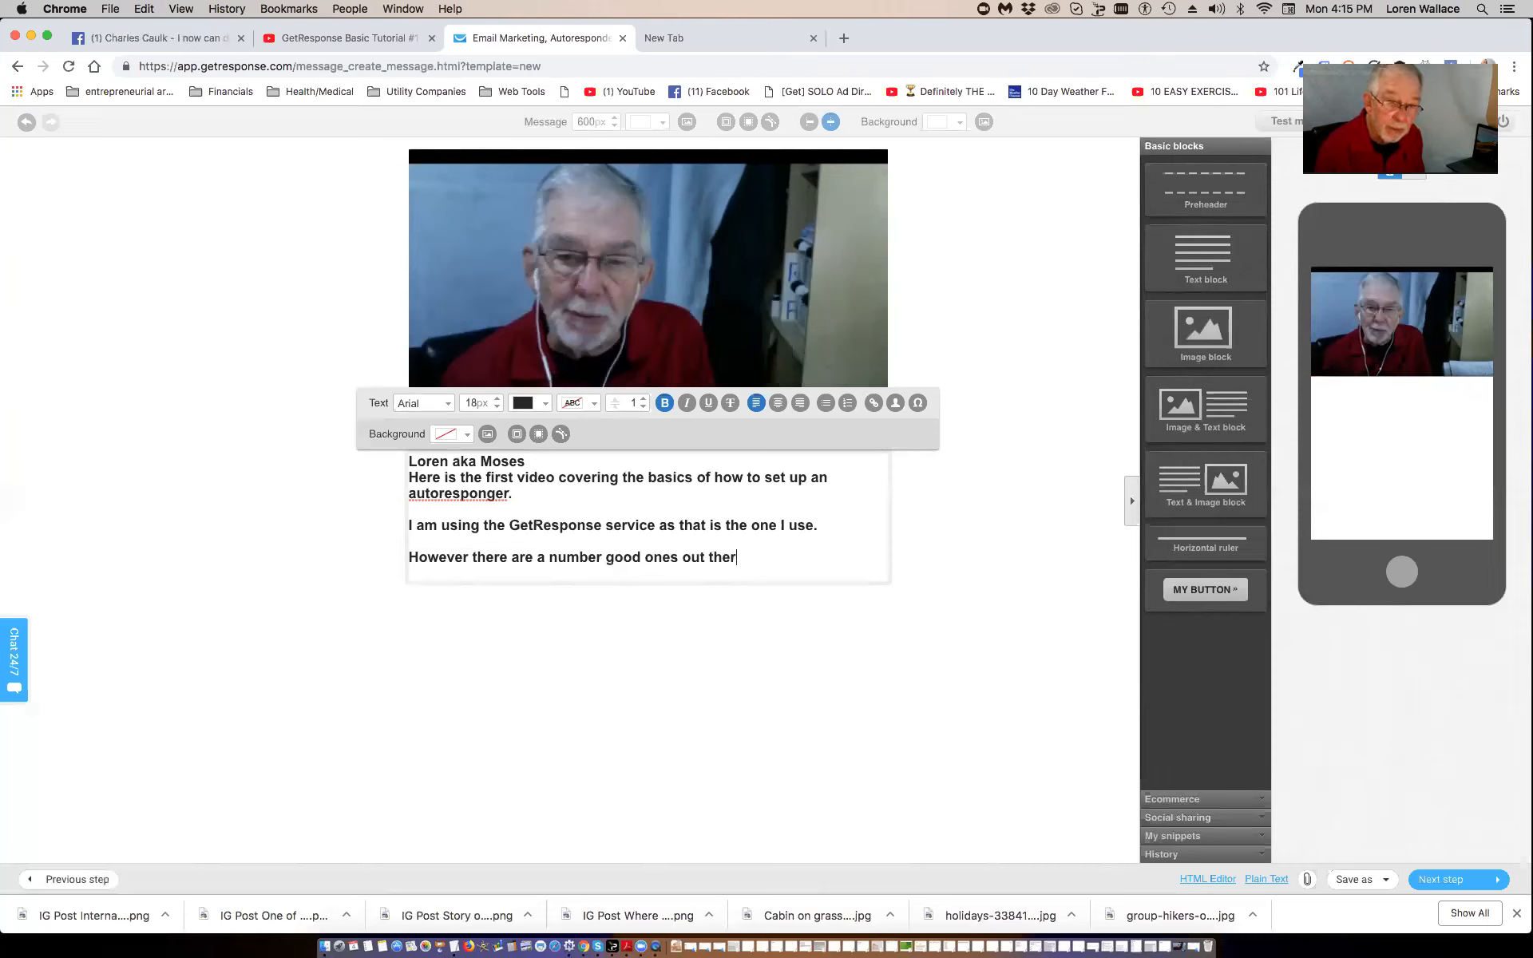
{"action": "type", "text": " that you"}
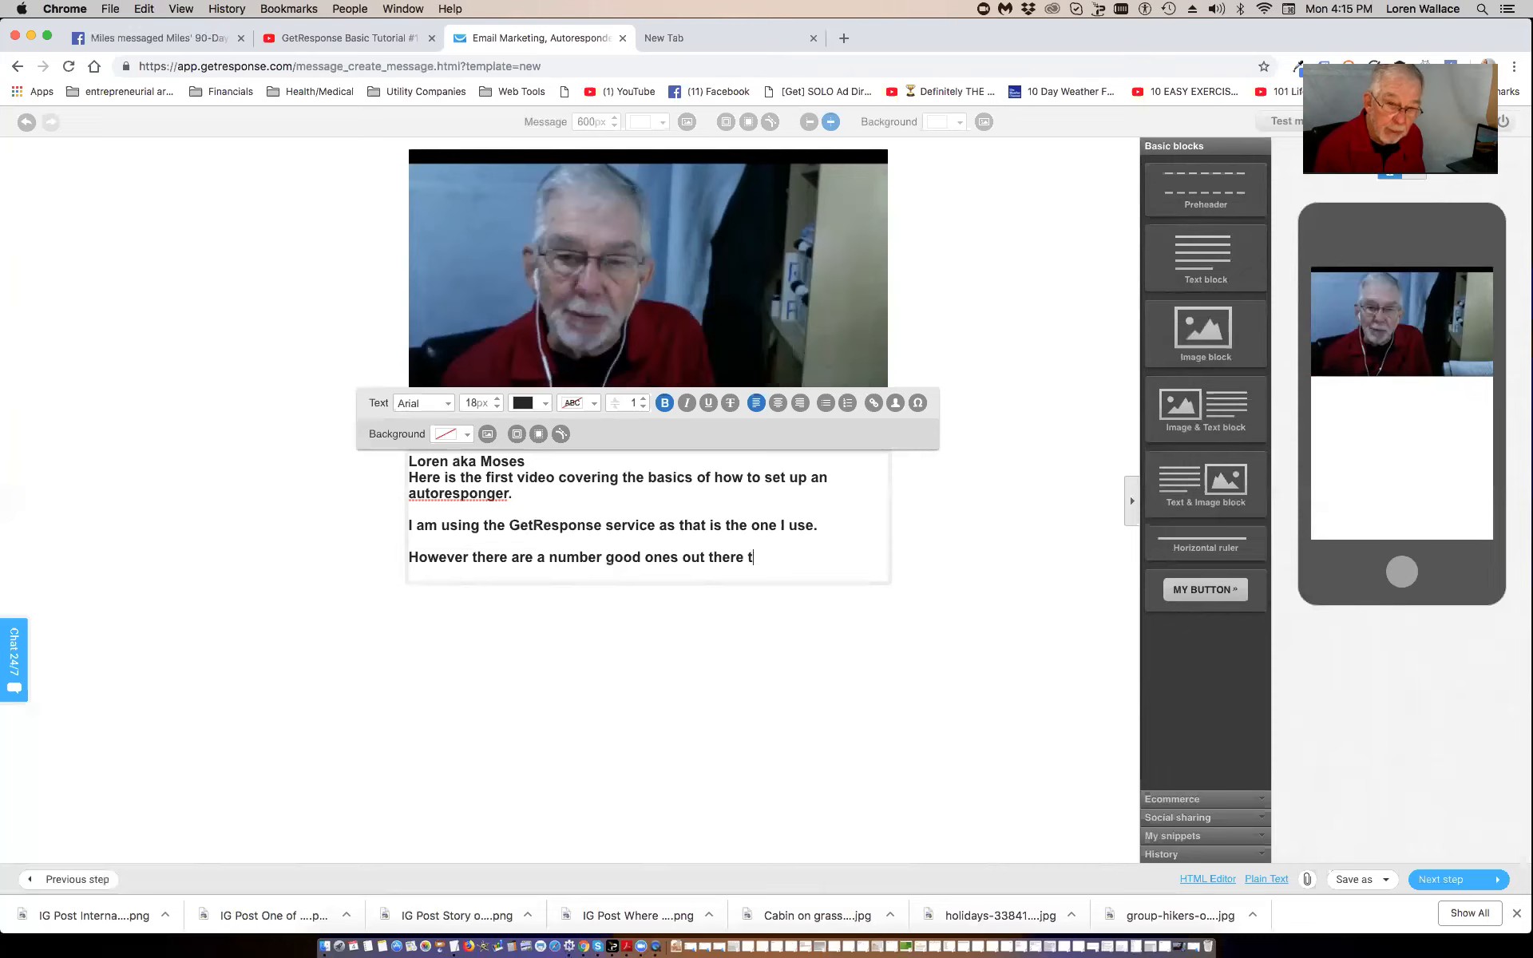
{"action": "key", "text": "BackSpace"}
{"action": "key", "text": "BackSpace"}
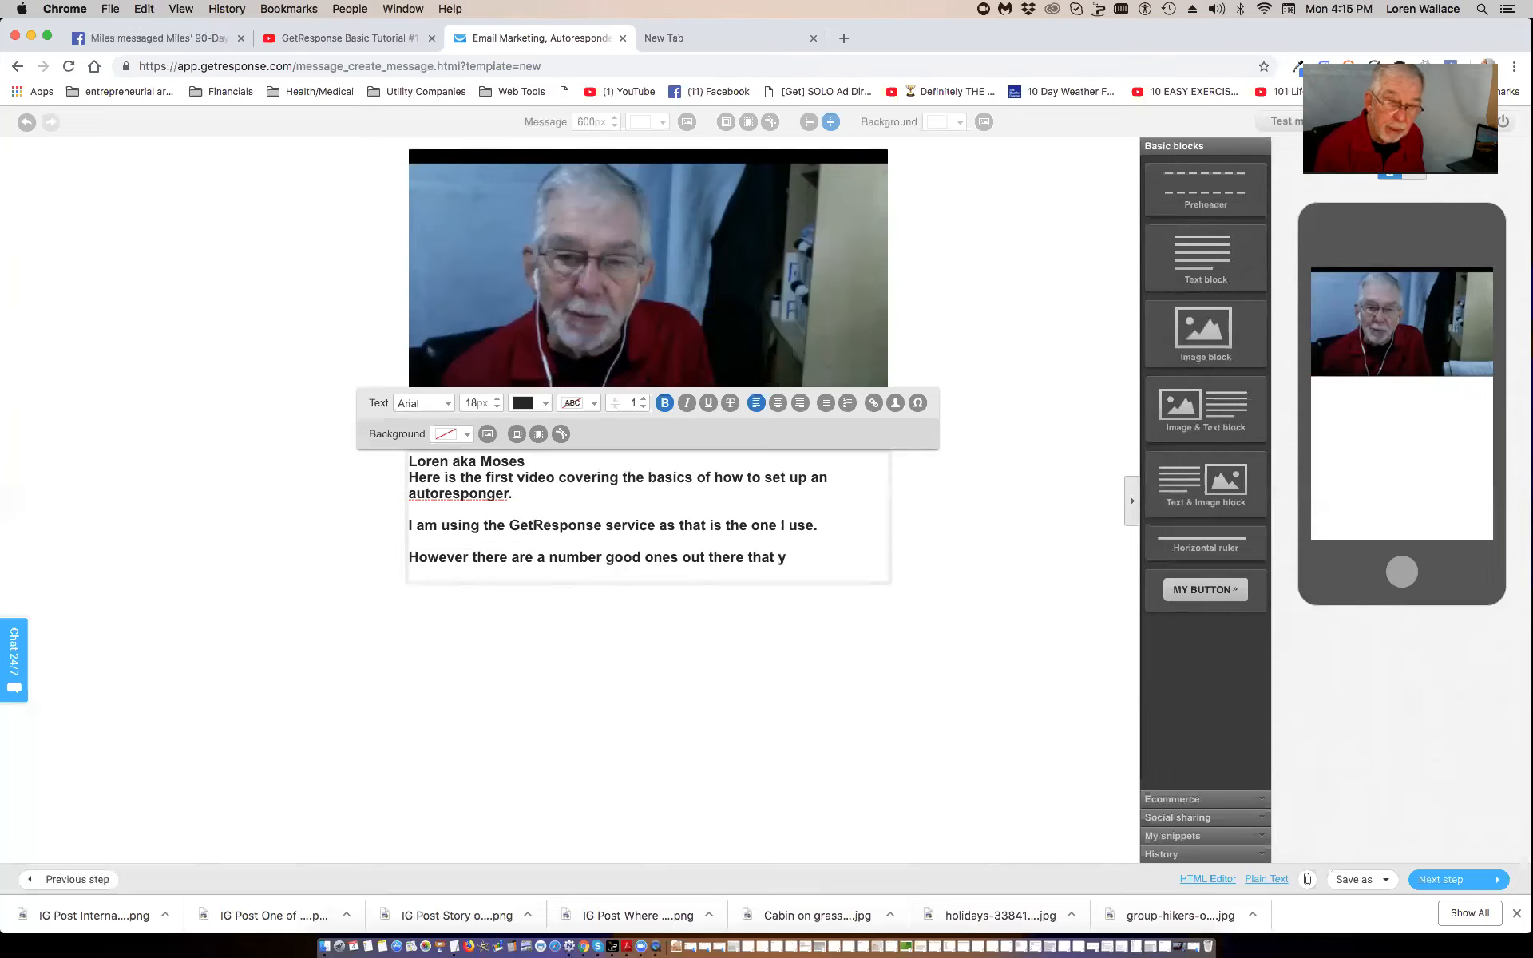
{"action": "type", "text": "work"}
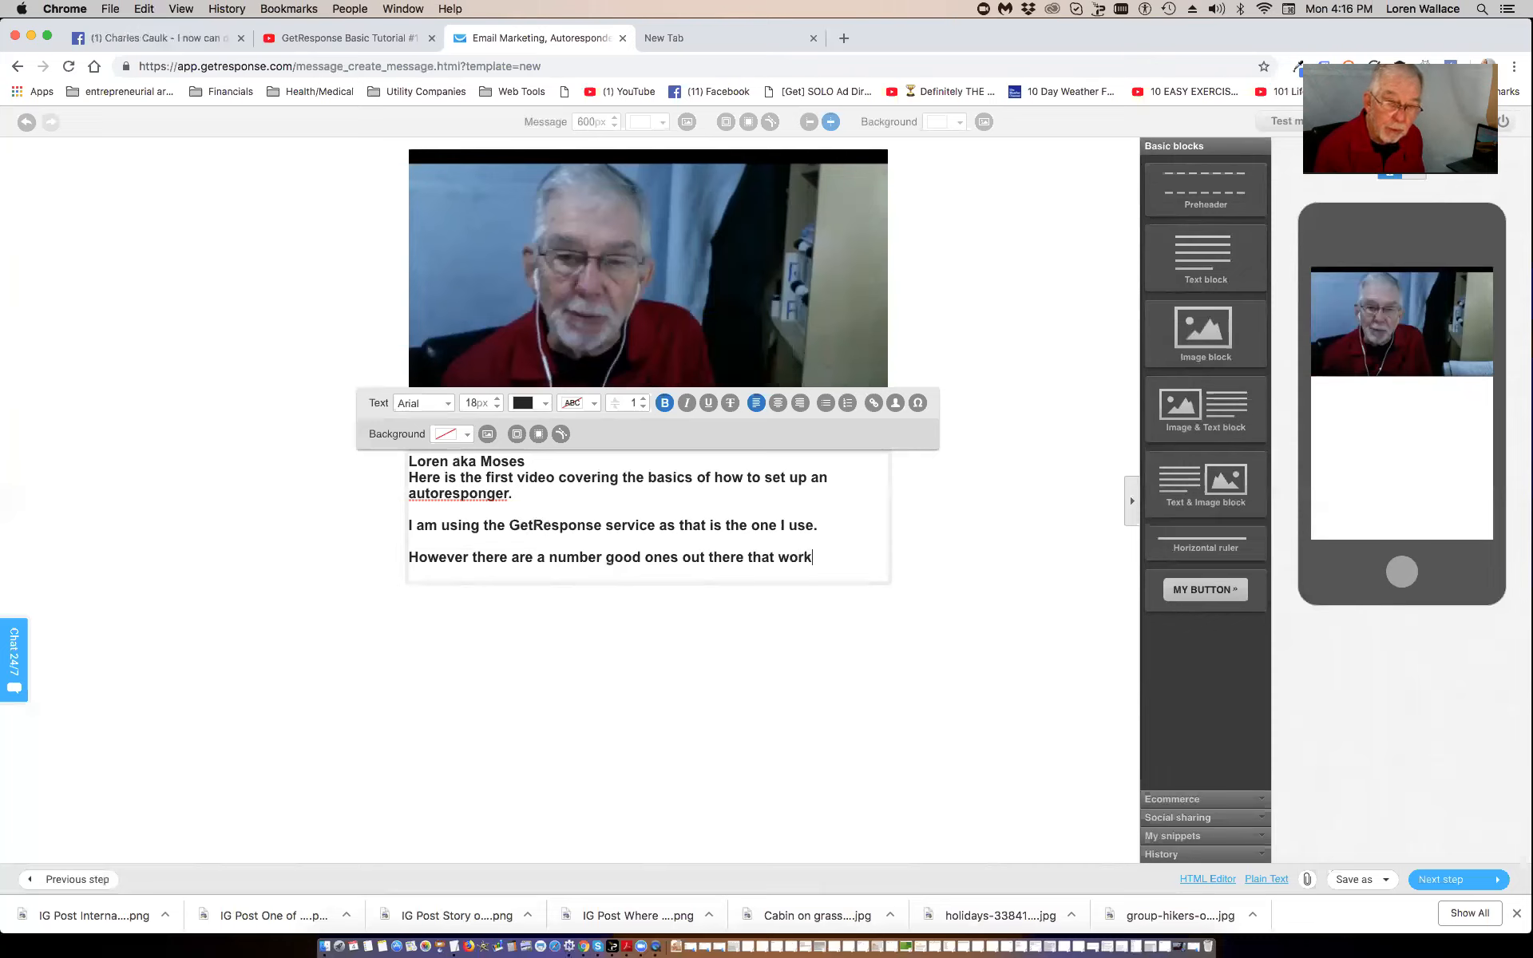
{"action": "type", "text": " very"}
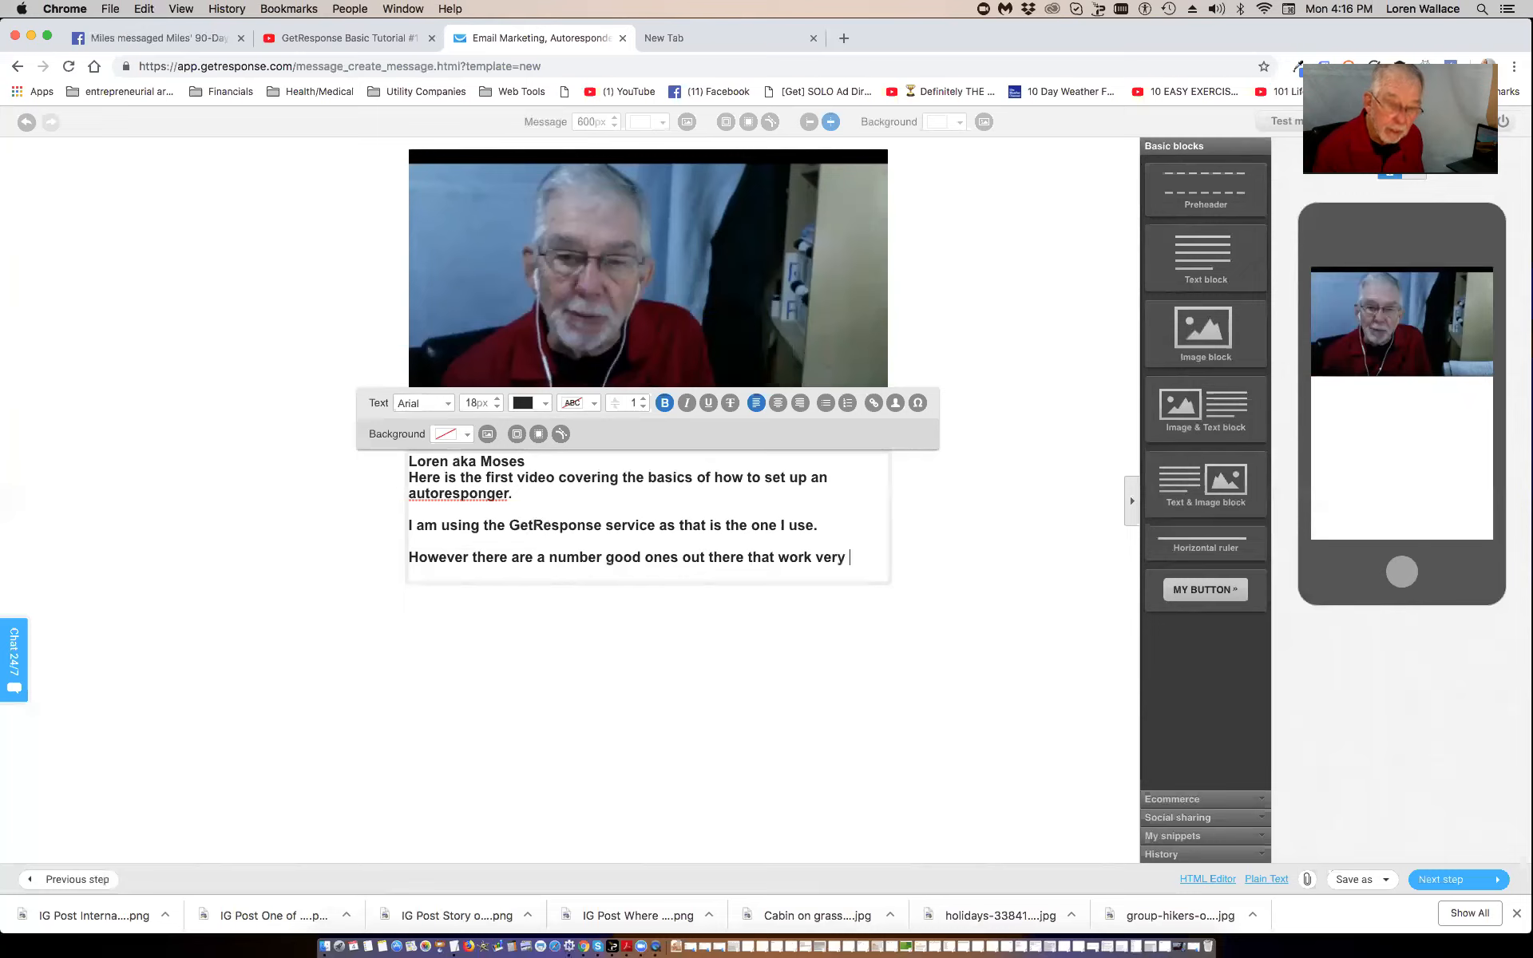
{"action": "type", "text": " similar to Get"}
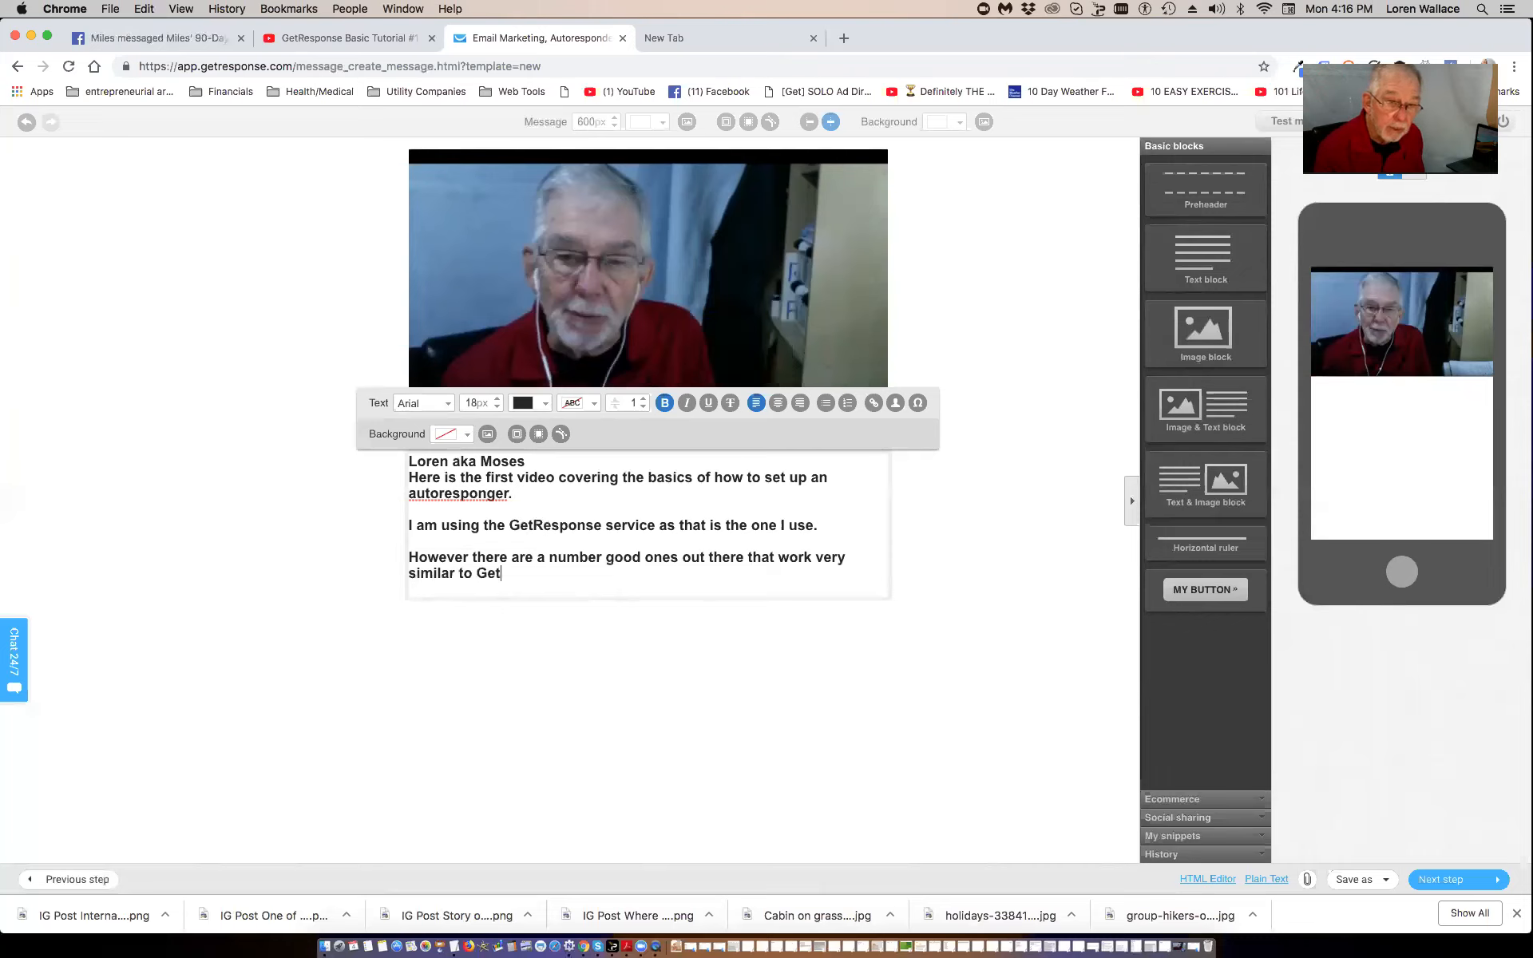
{"action": "type", "text": "Respo"}
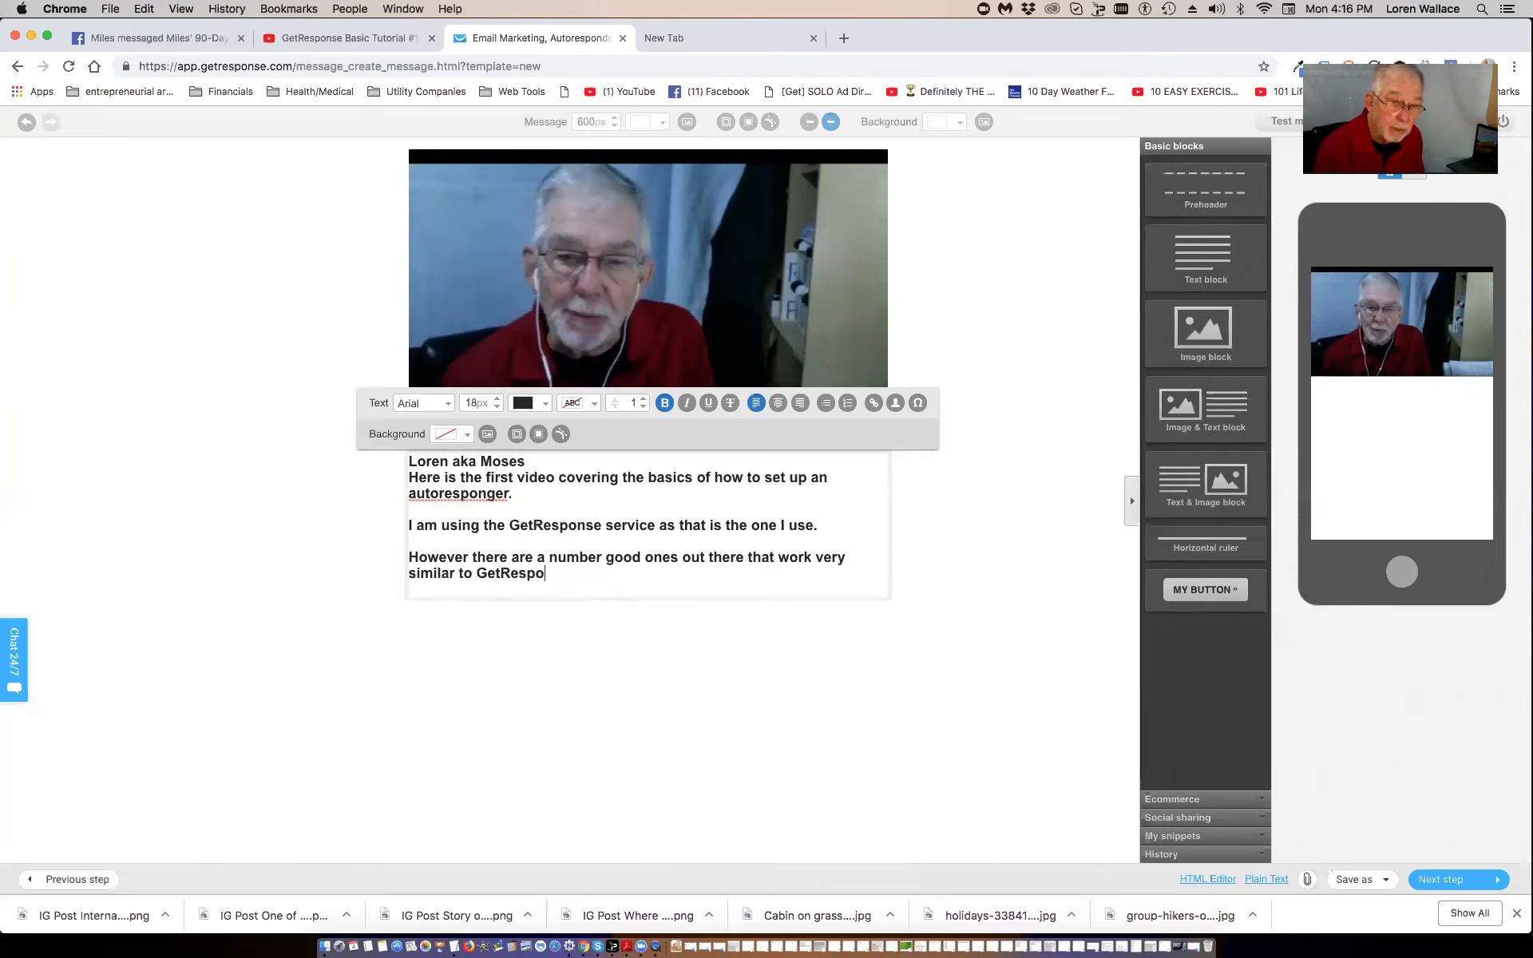
{"action": "type", "text": "nse."}
- Start a new paragraph after a blank line with "If you would like to start a free trial with GetResponse"
{"action": "key", "text": "Return"}
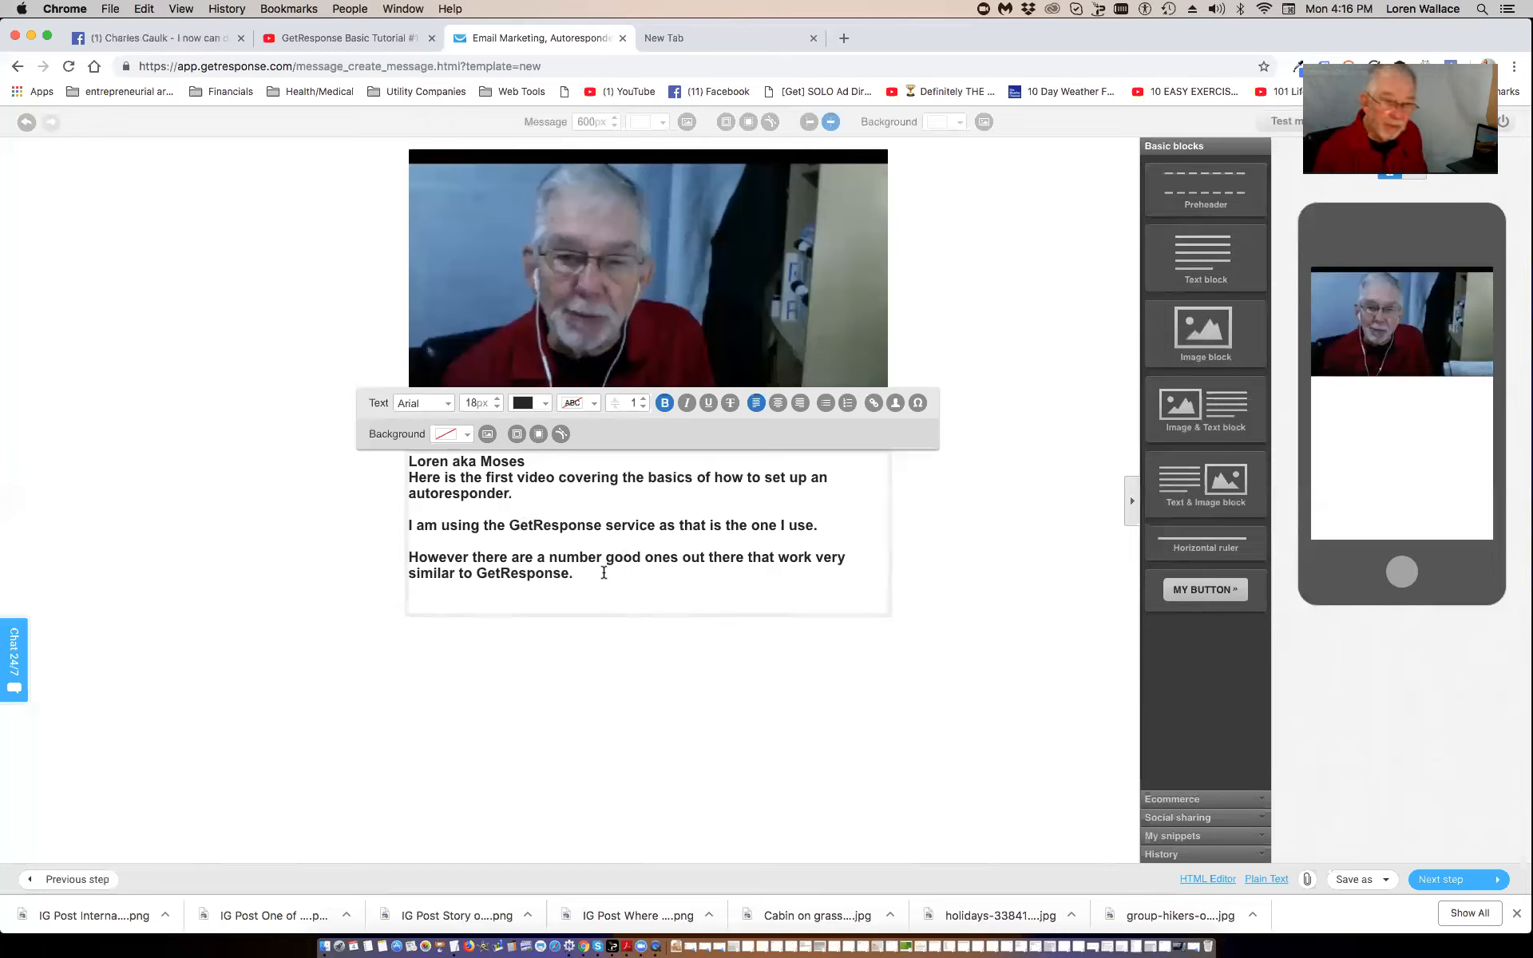
{"action": "key", "text": "Return"}
{"action": "key", "text": "Return"}
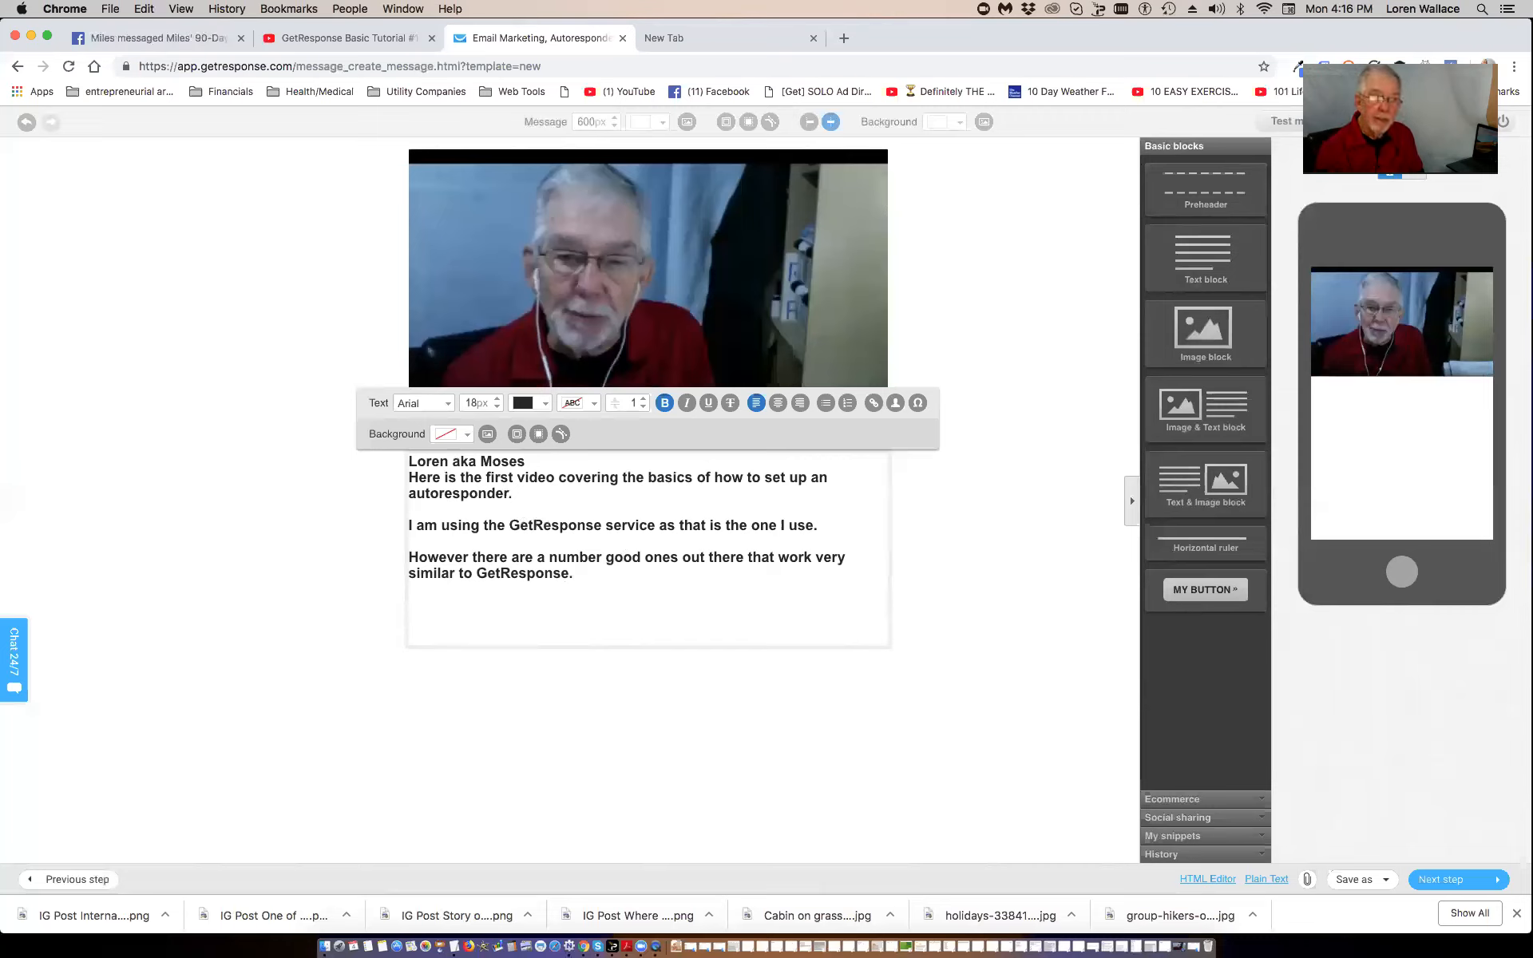
{"action": "type", "text": "I"}
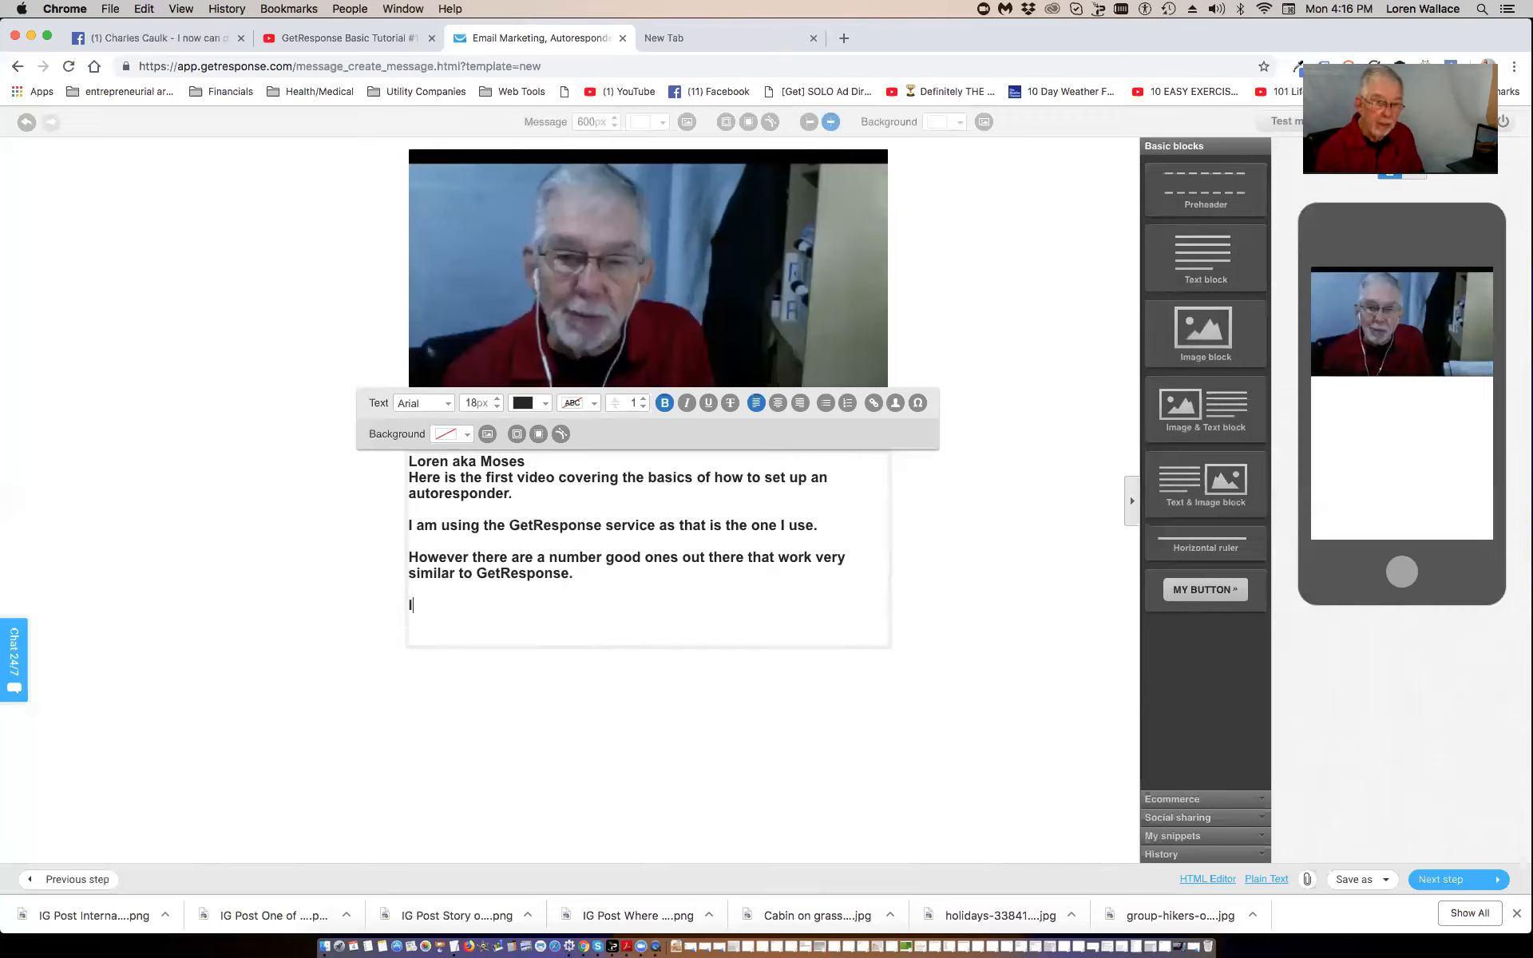
{"action": "type", "text": "f you w"}
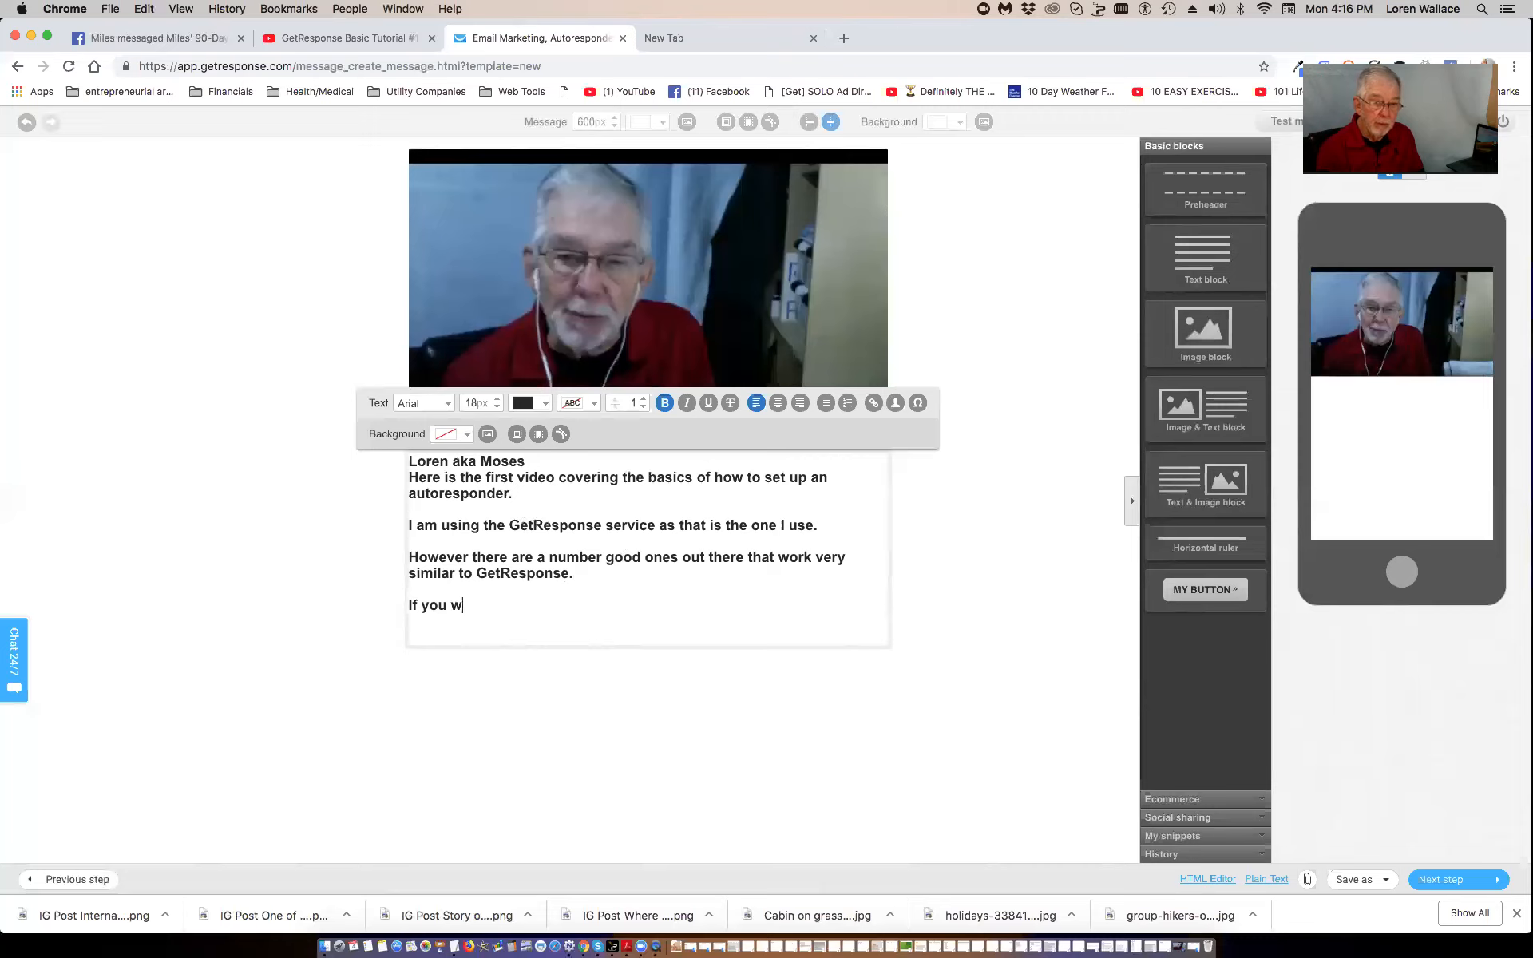
{"action": "type", "text": "ould like to "}
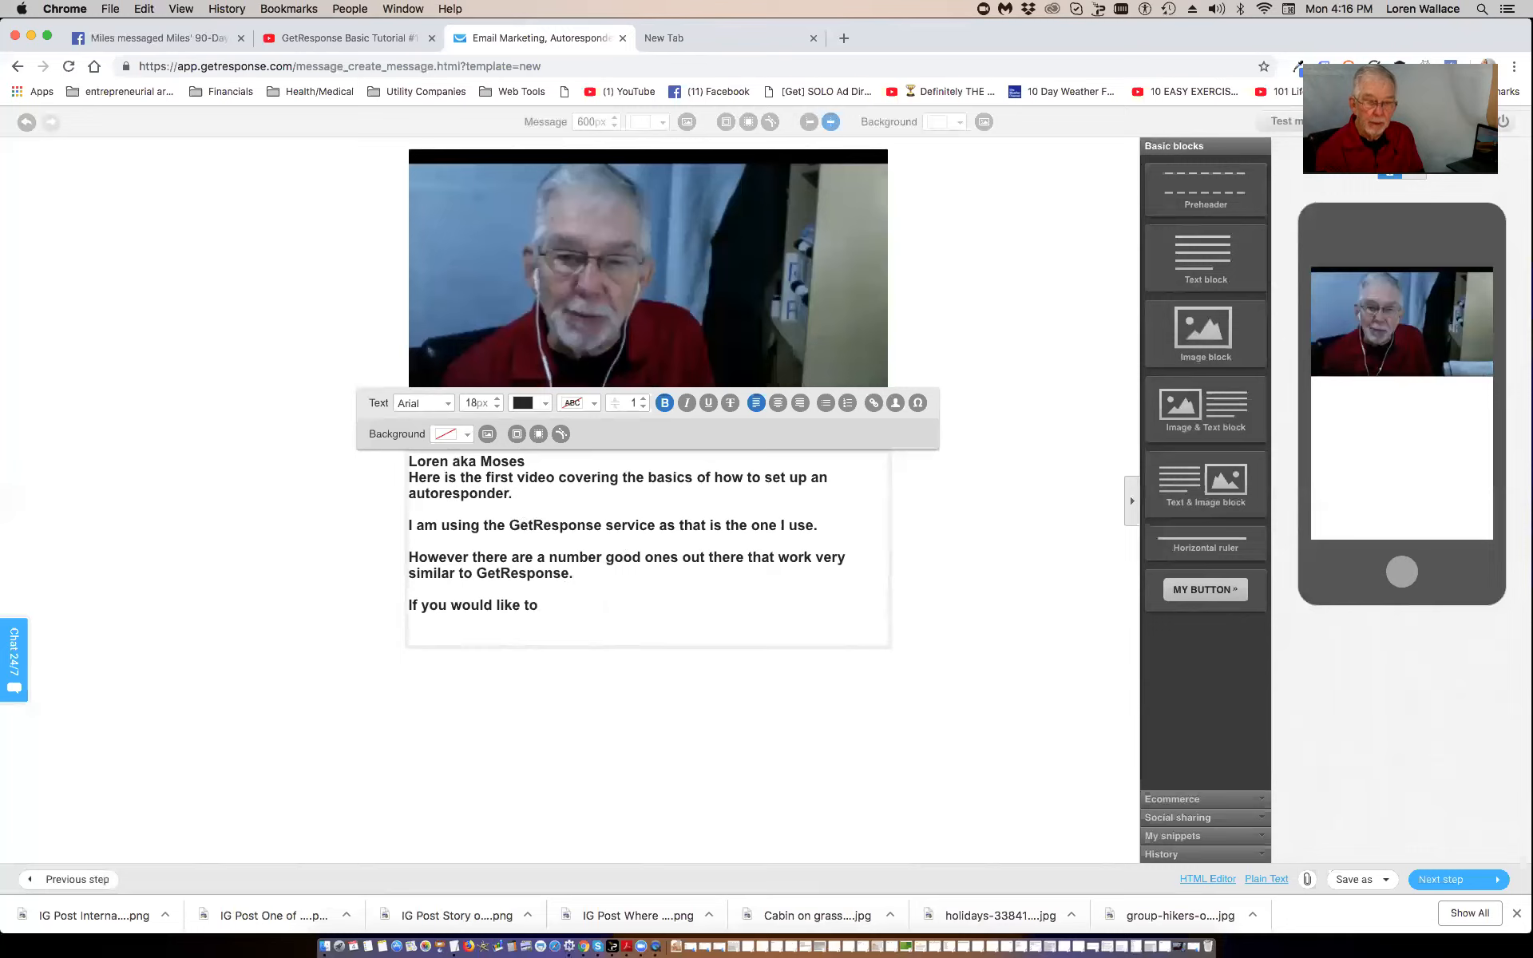
{"action": "type", "text": "start a free"}
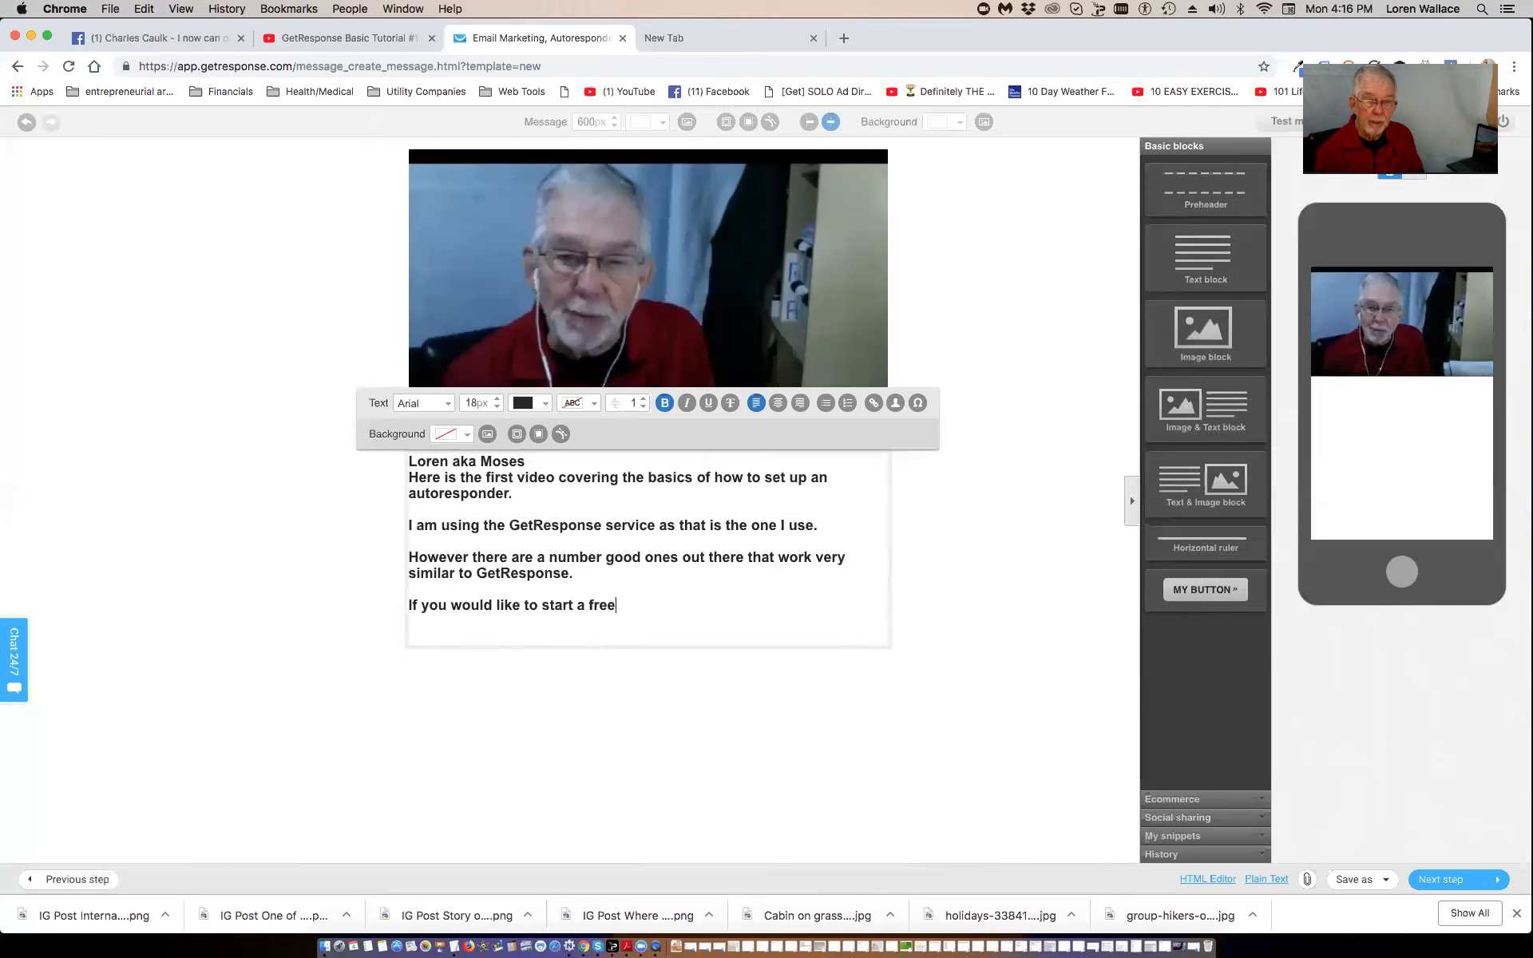
{"action": "type", "text": " trial with GetR"}
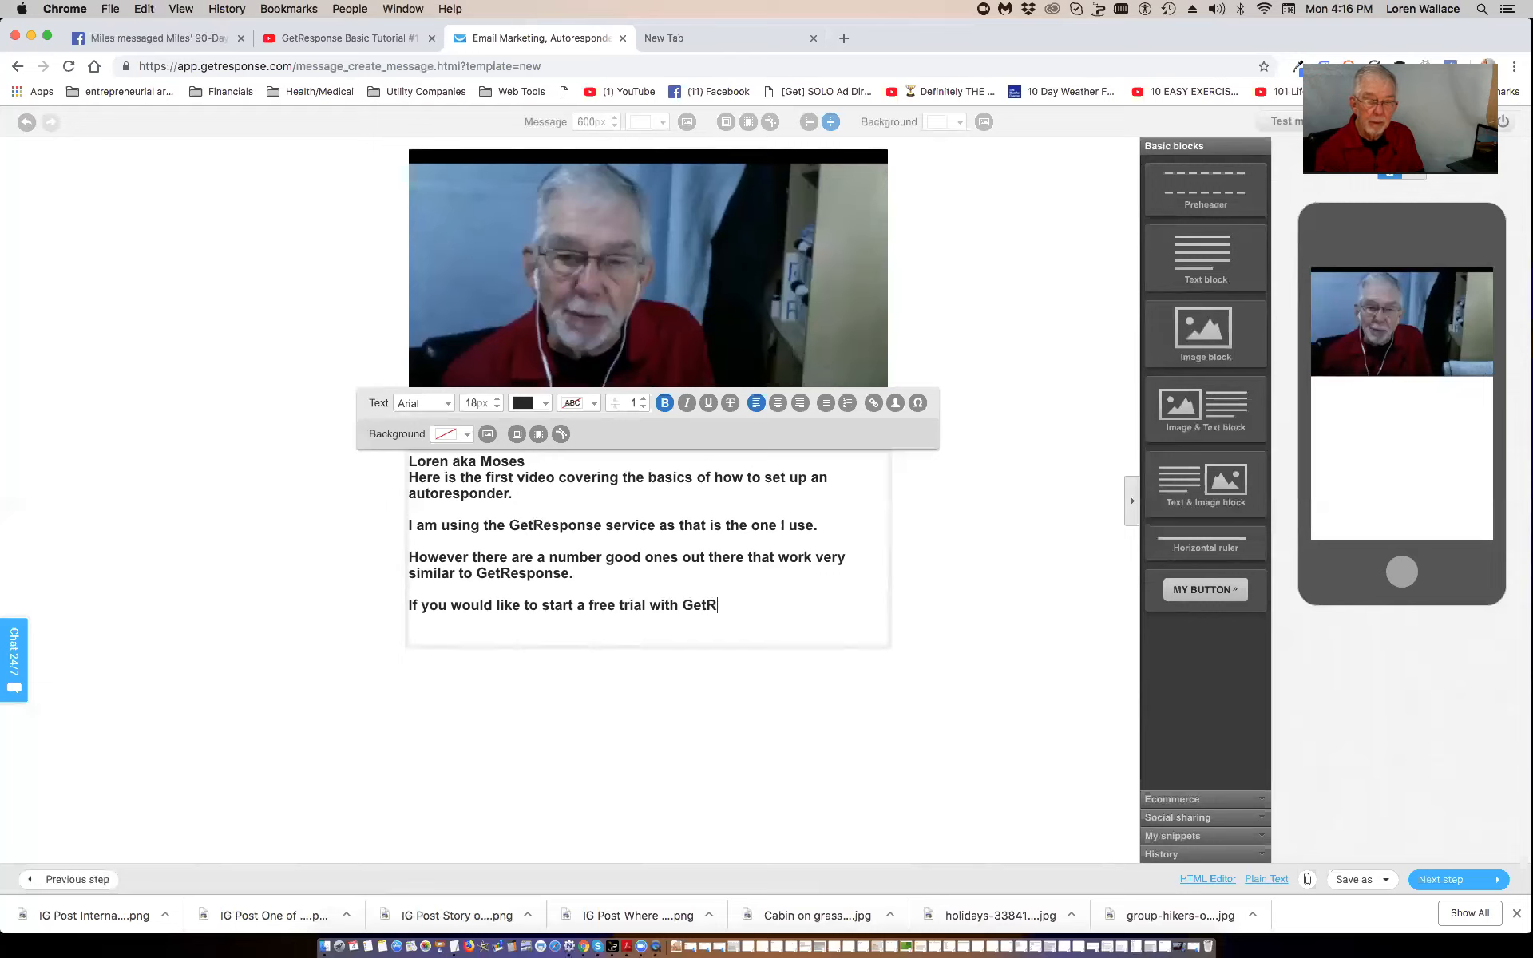
{"action": "type", "text": "esponse"}
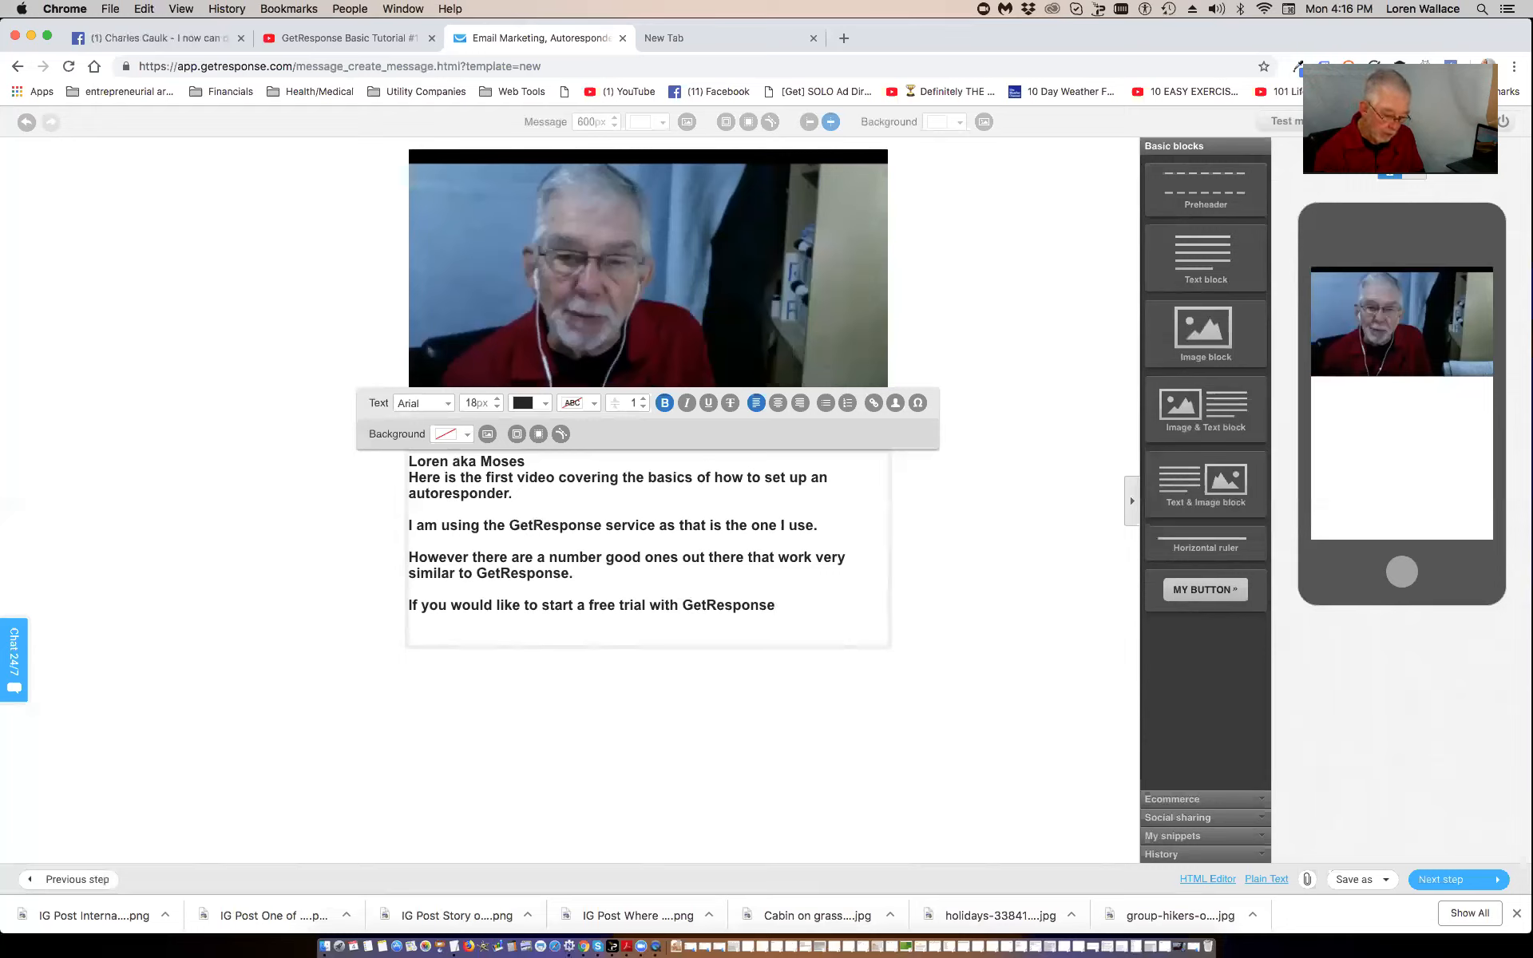
- Complete the free-trial sentence with ", here is the link."
{"action": "type", "text": ","}
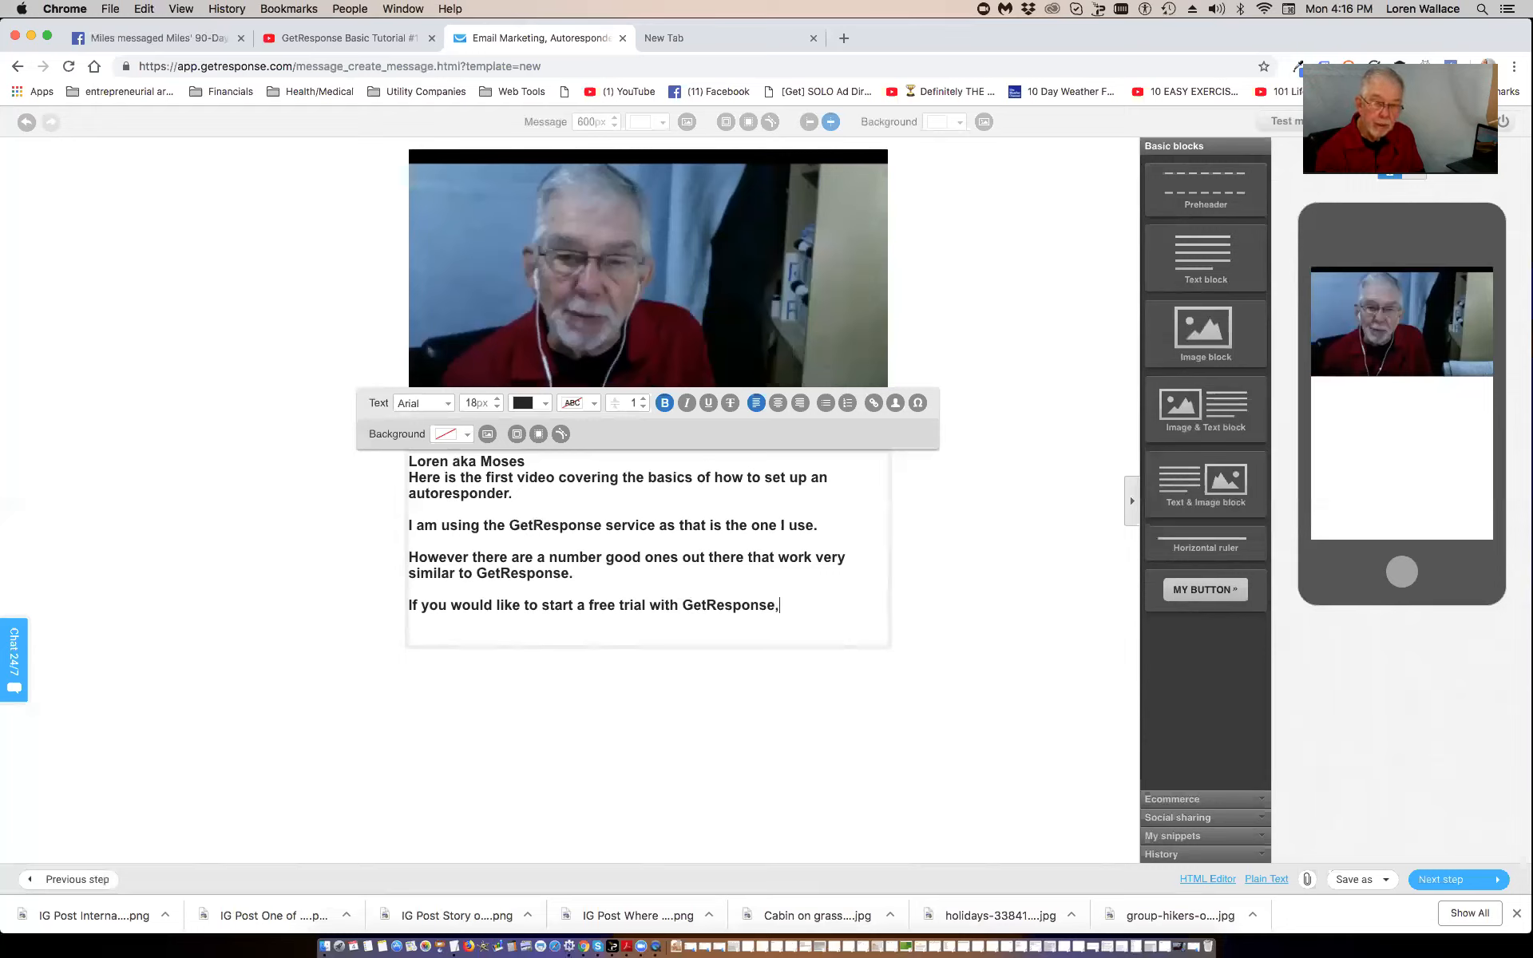
{"action": "type", "text": " here is"}
{"action": "key", "text": "Return"}
{"action": "type", "text": "the "}
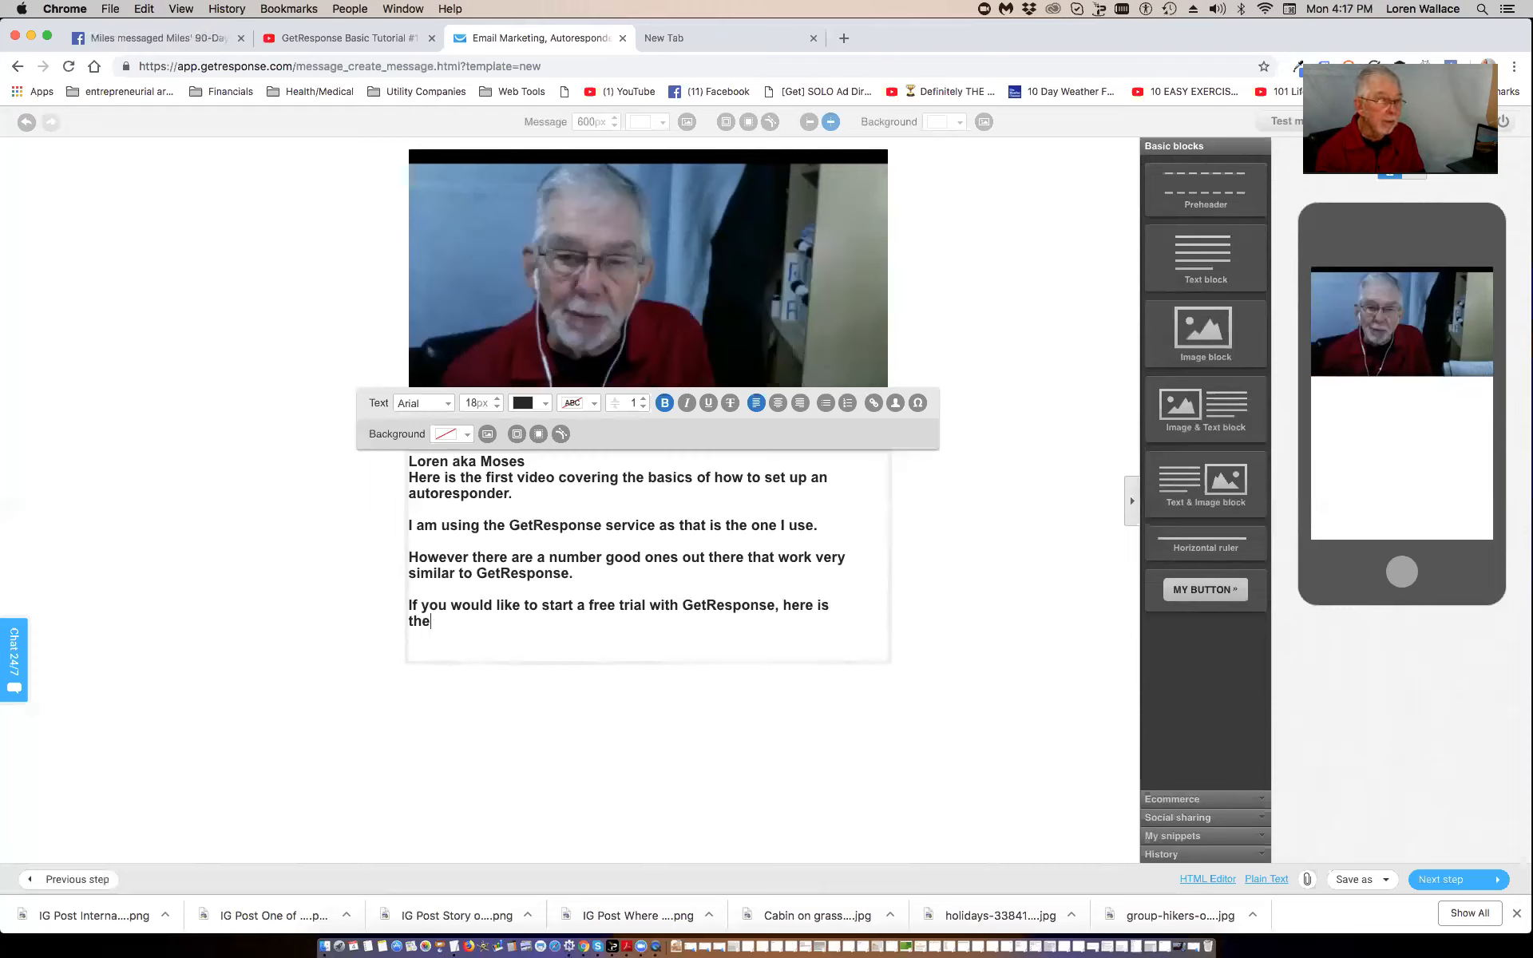
{"action": "type", "text": "link"}
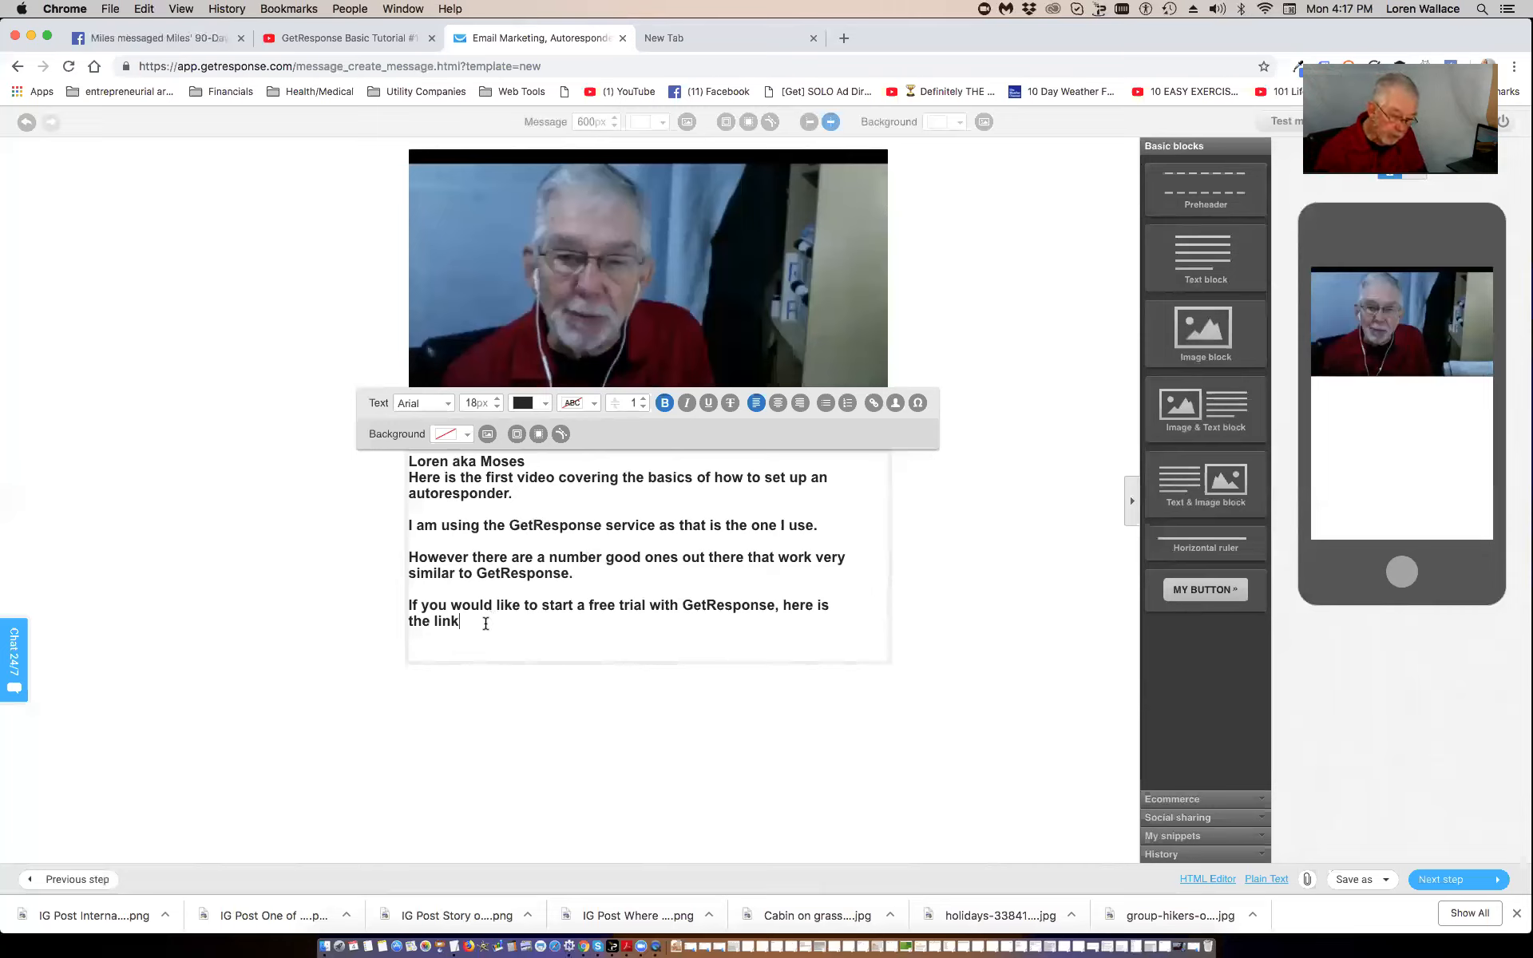
{"action": "type", "text": "."}
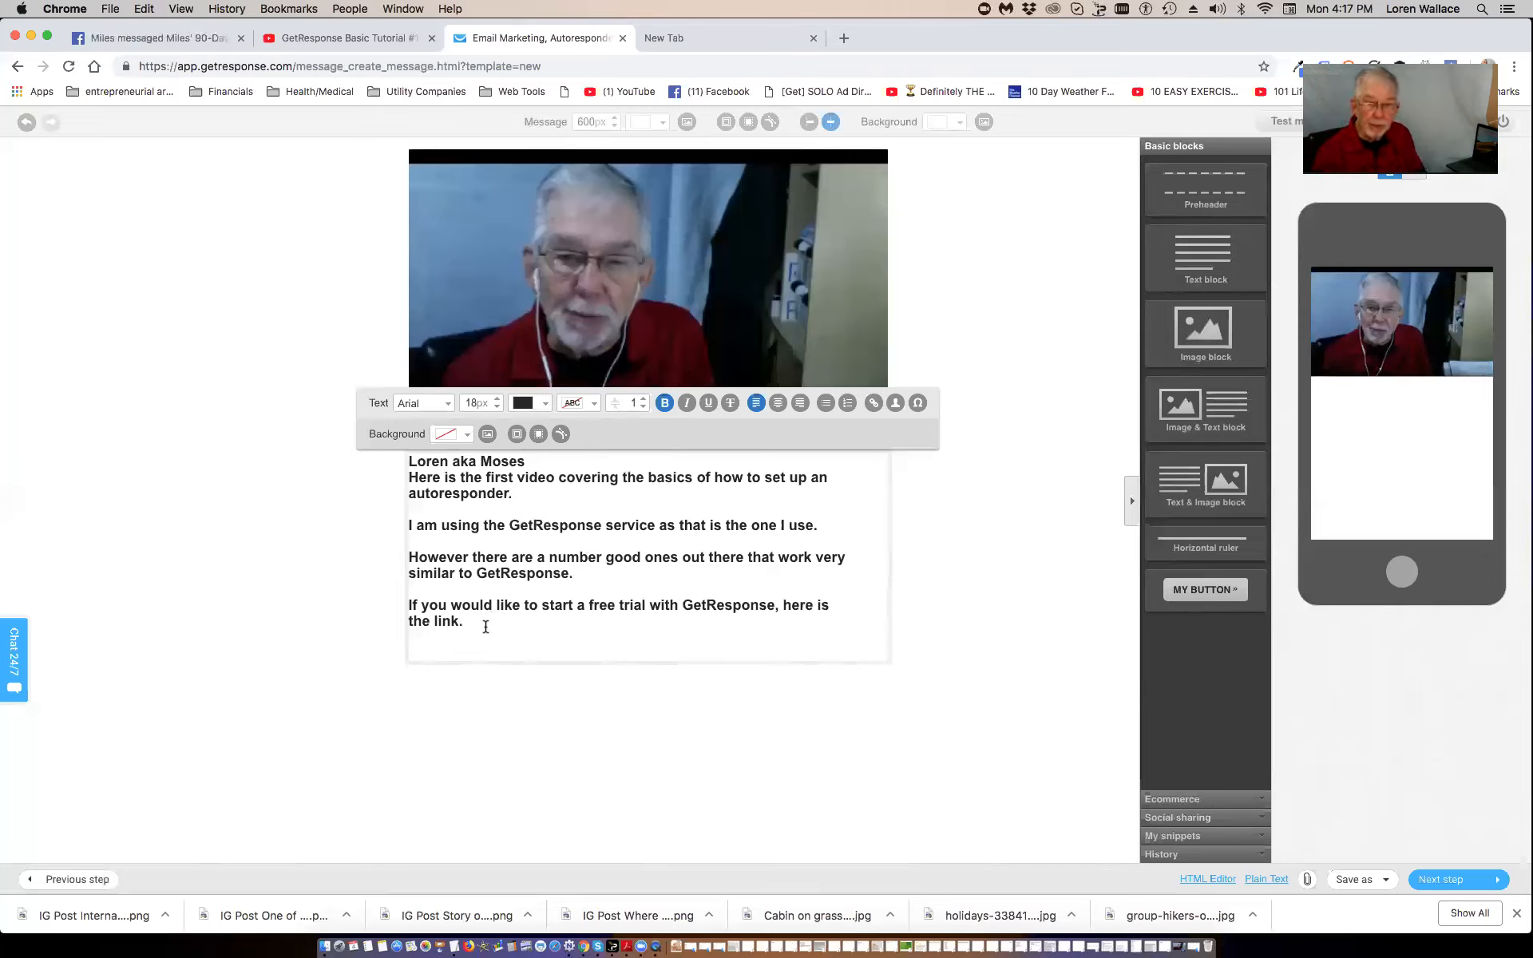
- Begin another paragraph after a blank line with "If you like this kind of help,"
{"action": "key", "text": "Return"}
{"action": "key", "text": "Return"}
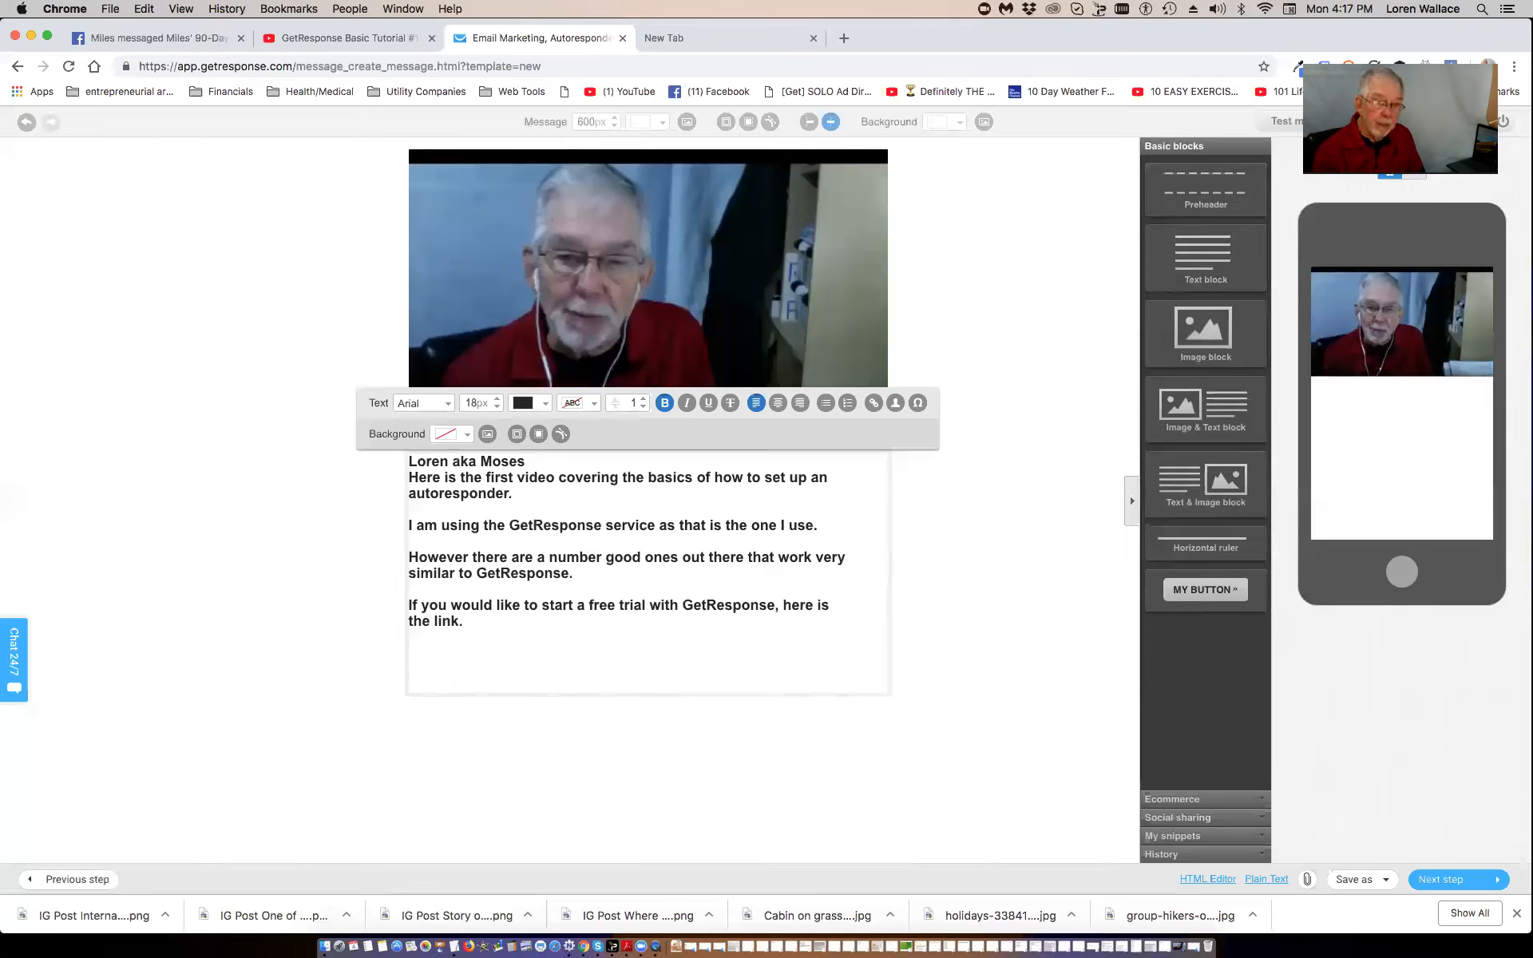
{"action": "type", "text": "If you ;lik"}
{"action": "key", "text": "BackSpace"}
{"action": "key", "text": "BackSpace"}
{"action": "key", "text": "BackSpace"}
{"action": "key", "text": "BackSpace"}
{"action": "type", "text": "lide"}
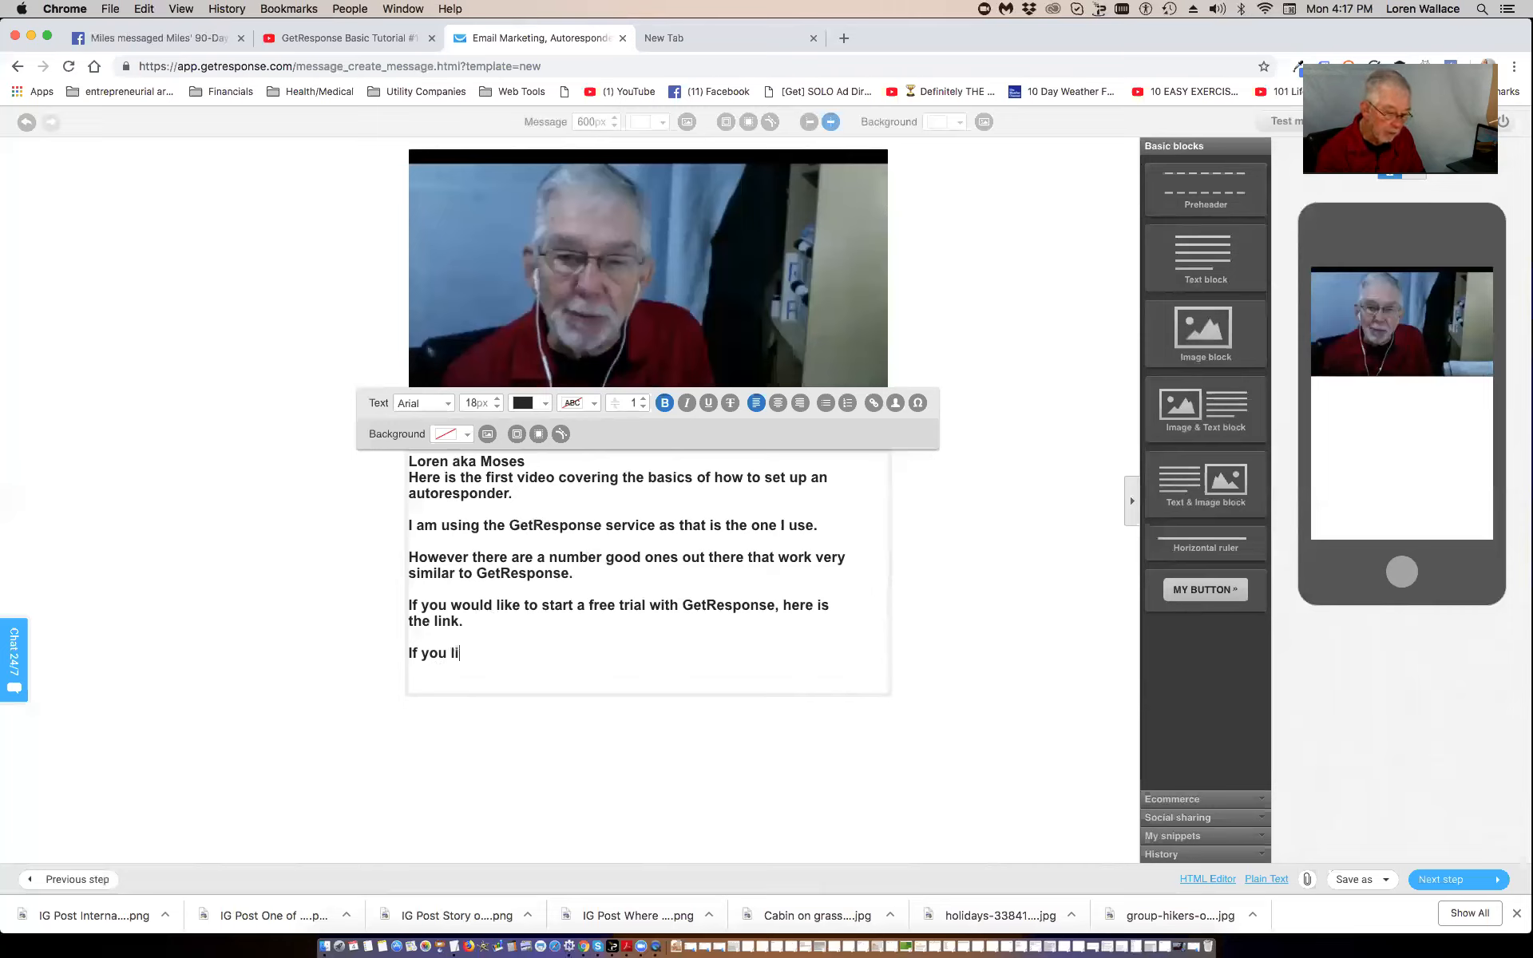
{"action": "key", "text": "BackSpace"}
{"action": "key", "text": "BackSpace"}
{"action": "key", "text": "BackSpace"}
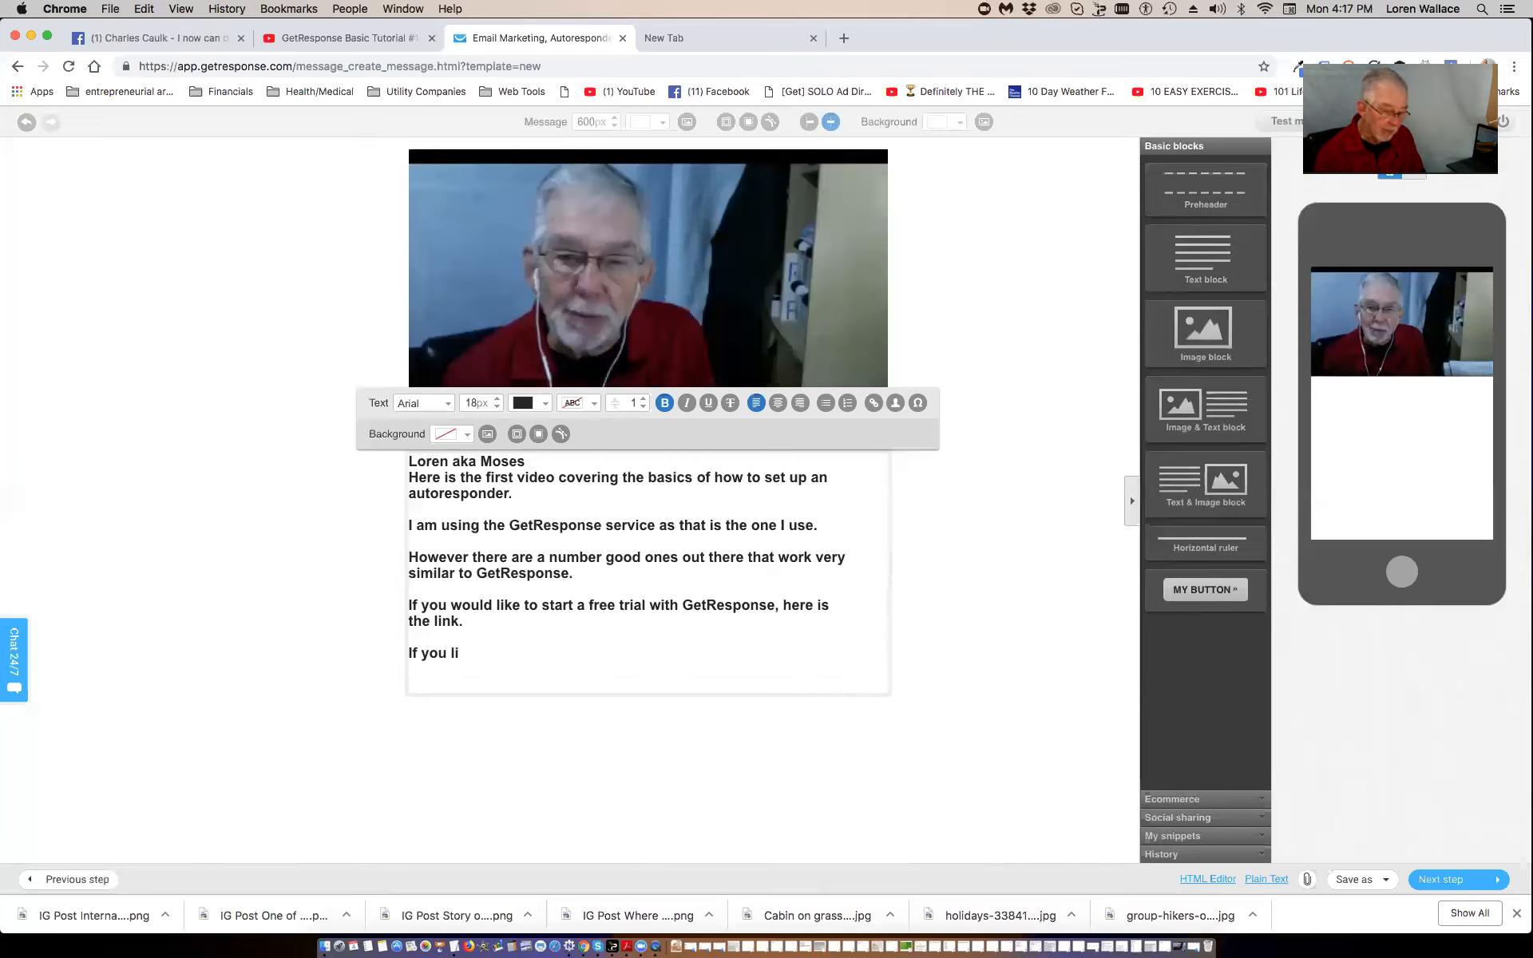
{"action": "type", "text": "ke "}
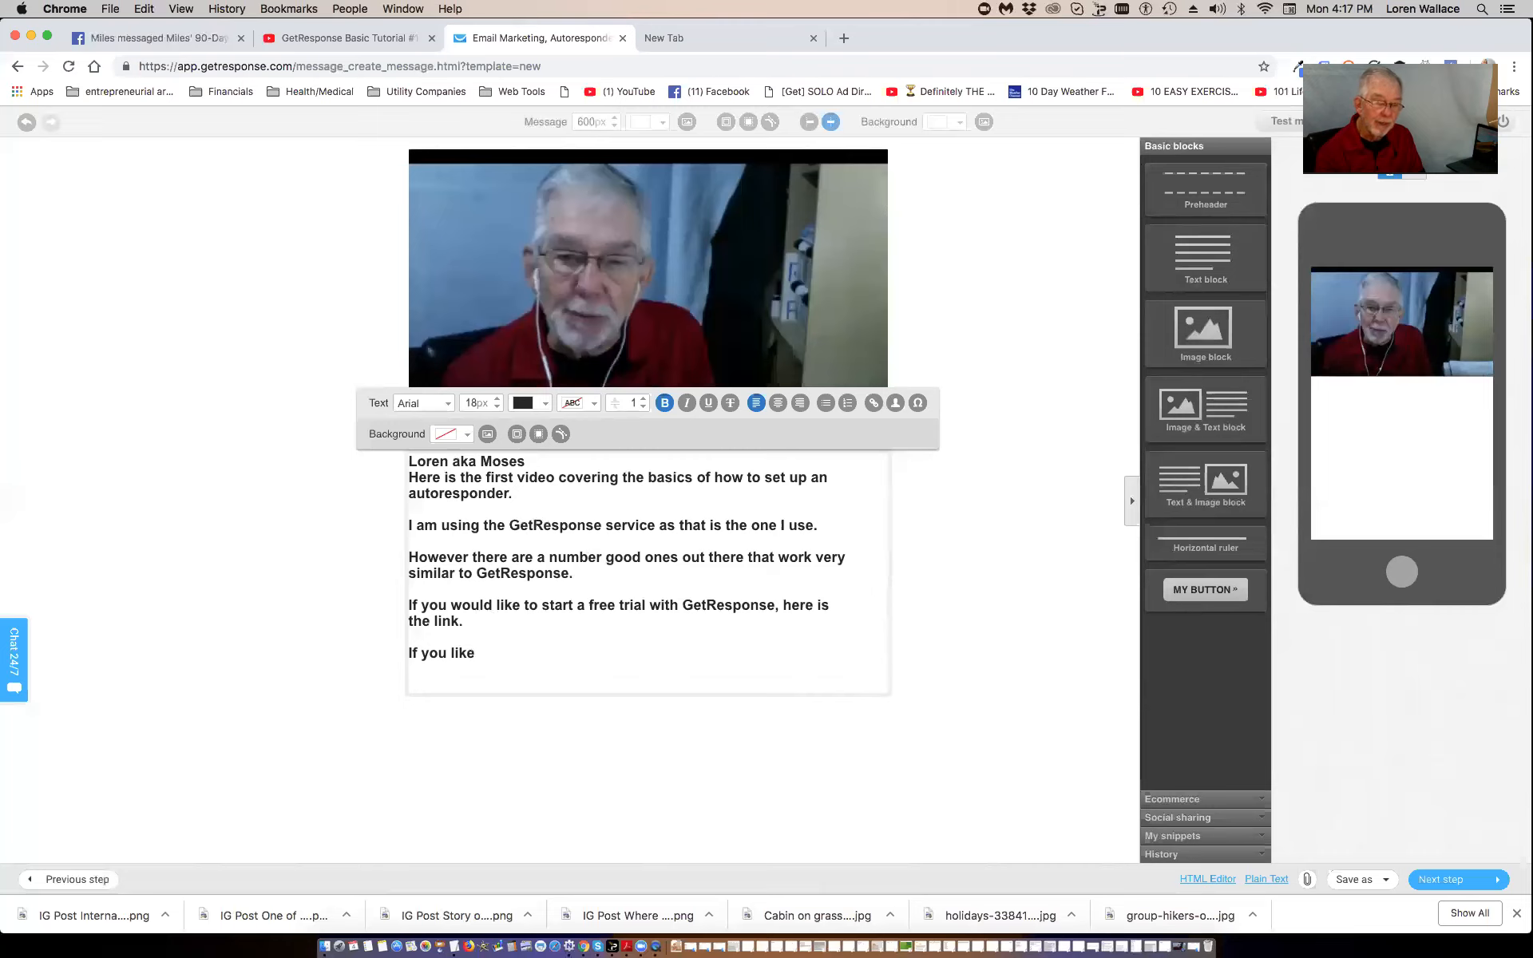
{"action": "type", "text": "this kion"}
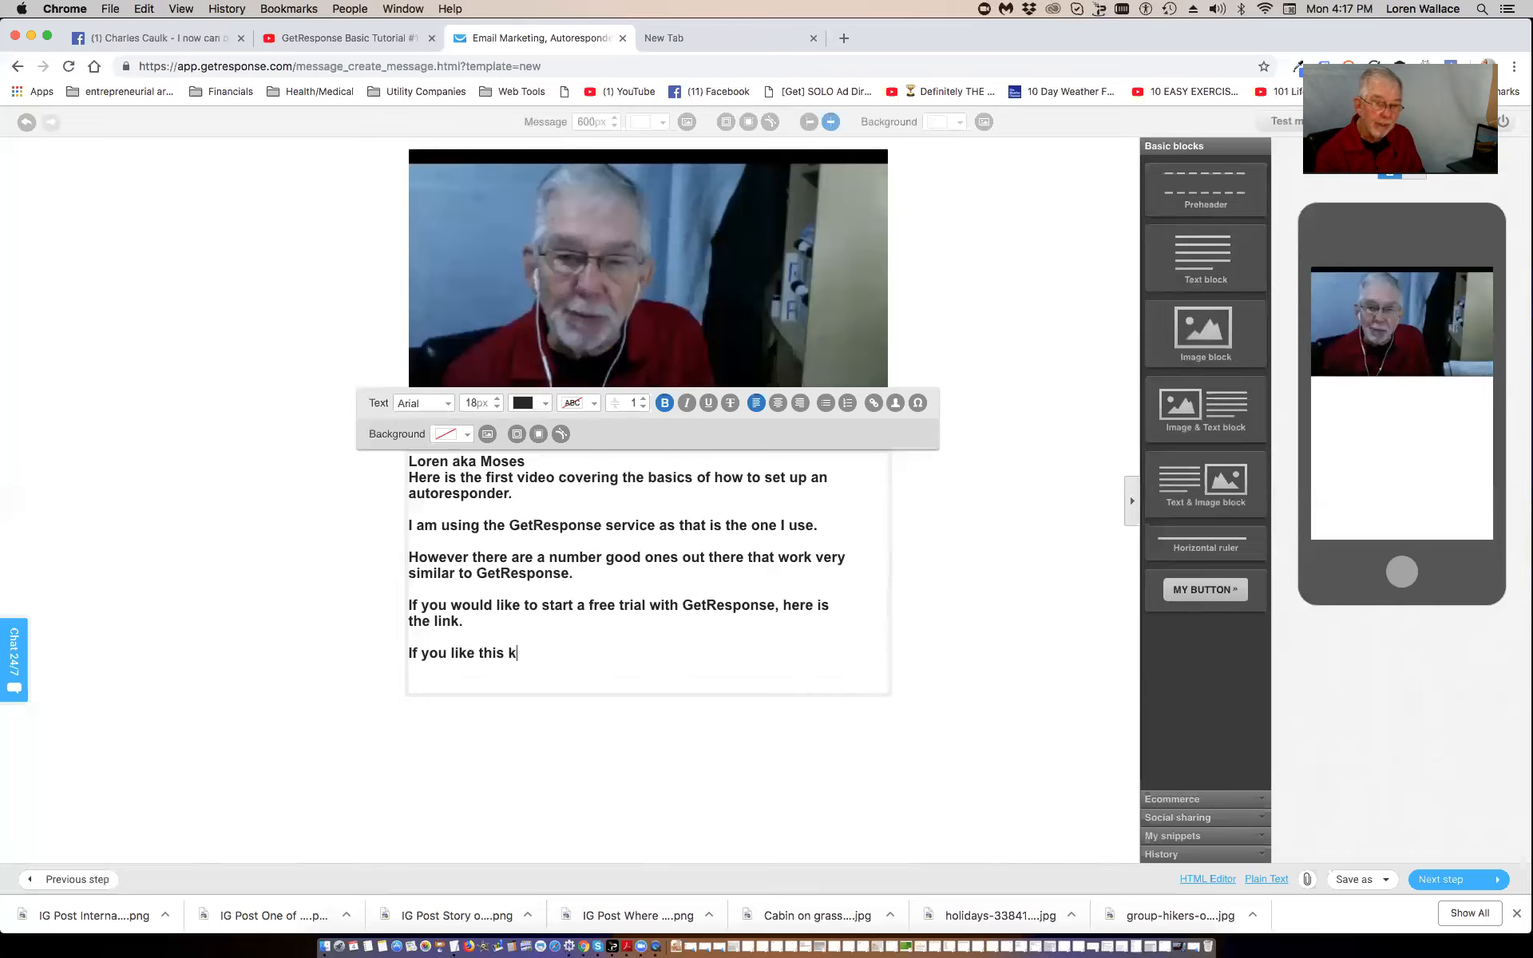
{"action": "key", "text": "BackSpace"}
{"action": "key", "text": "BackSpace"}
{"action": "key", "text": "BackSpace"}
{"action": "type", "text": "ind of help, "}
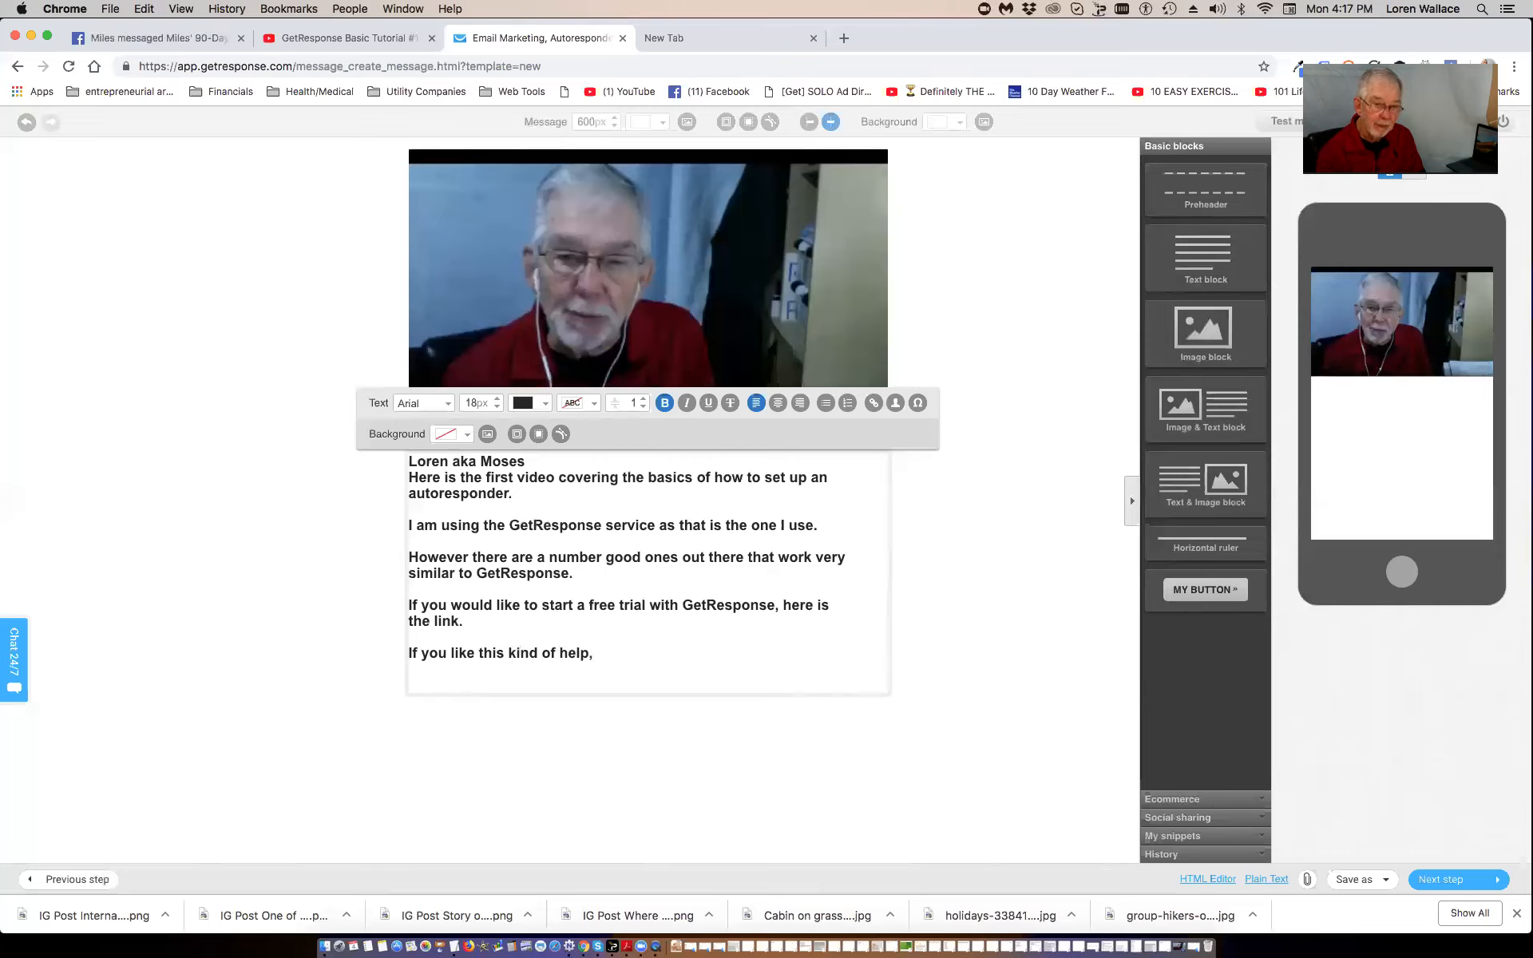
- Finish the help sentence with "please reply to this email..." and start a new line directly below it
{"action": "type", "text": "please "}
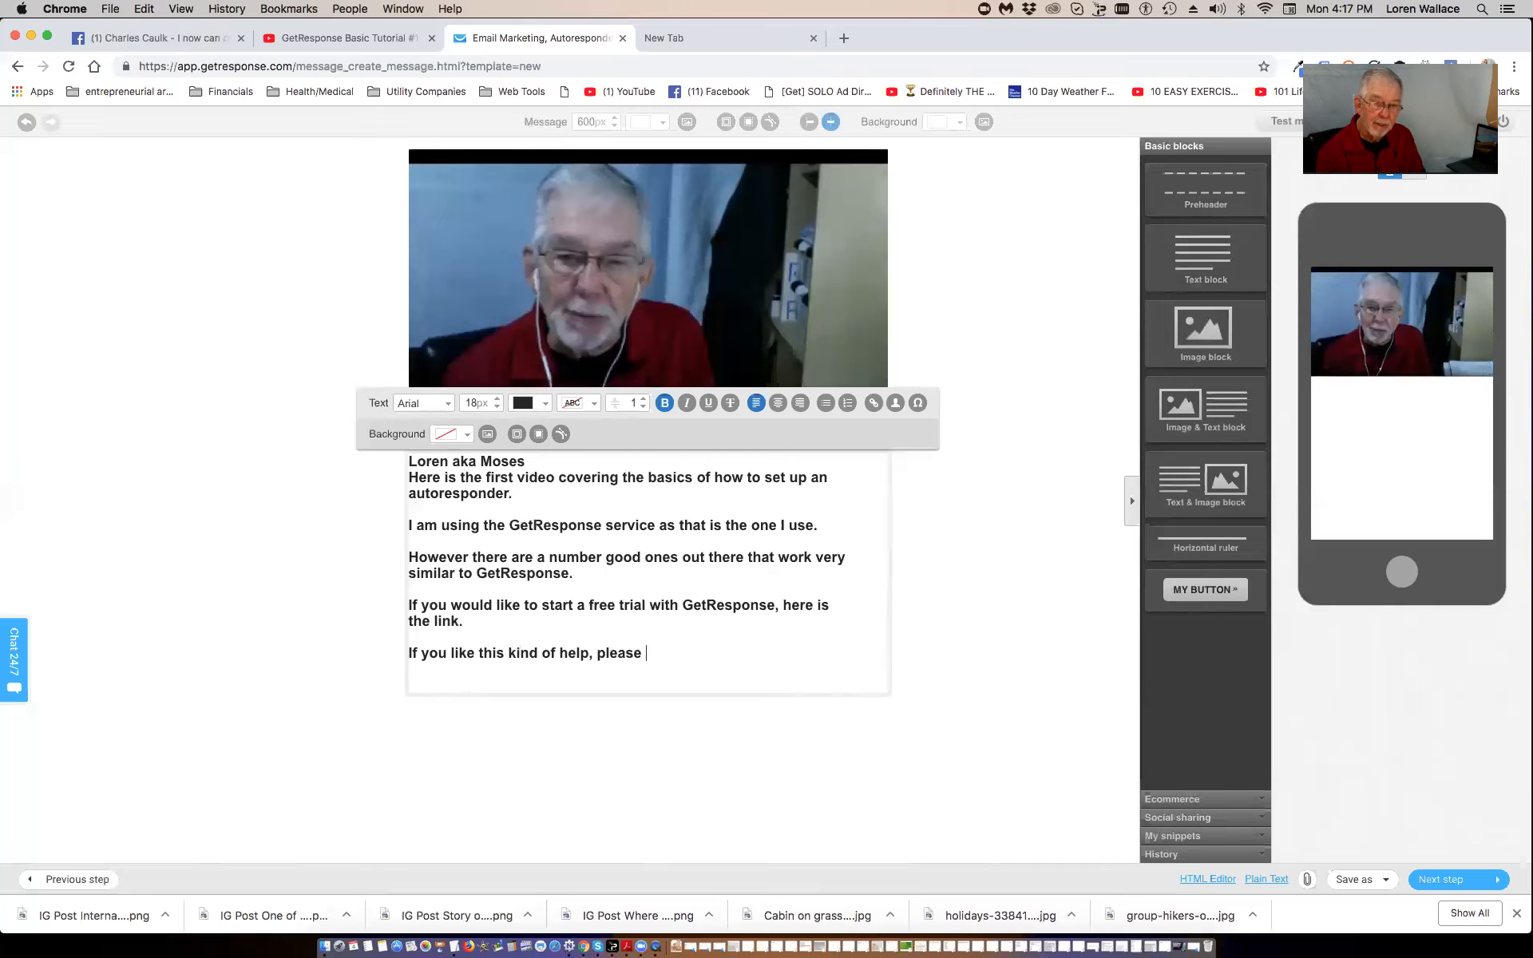
{"action": "type", "text": "repl"}
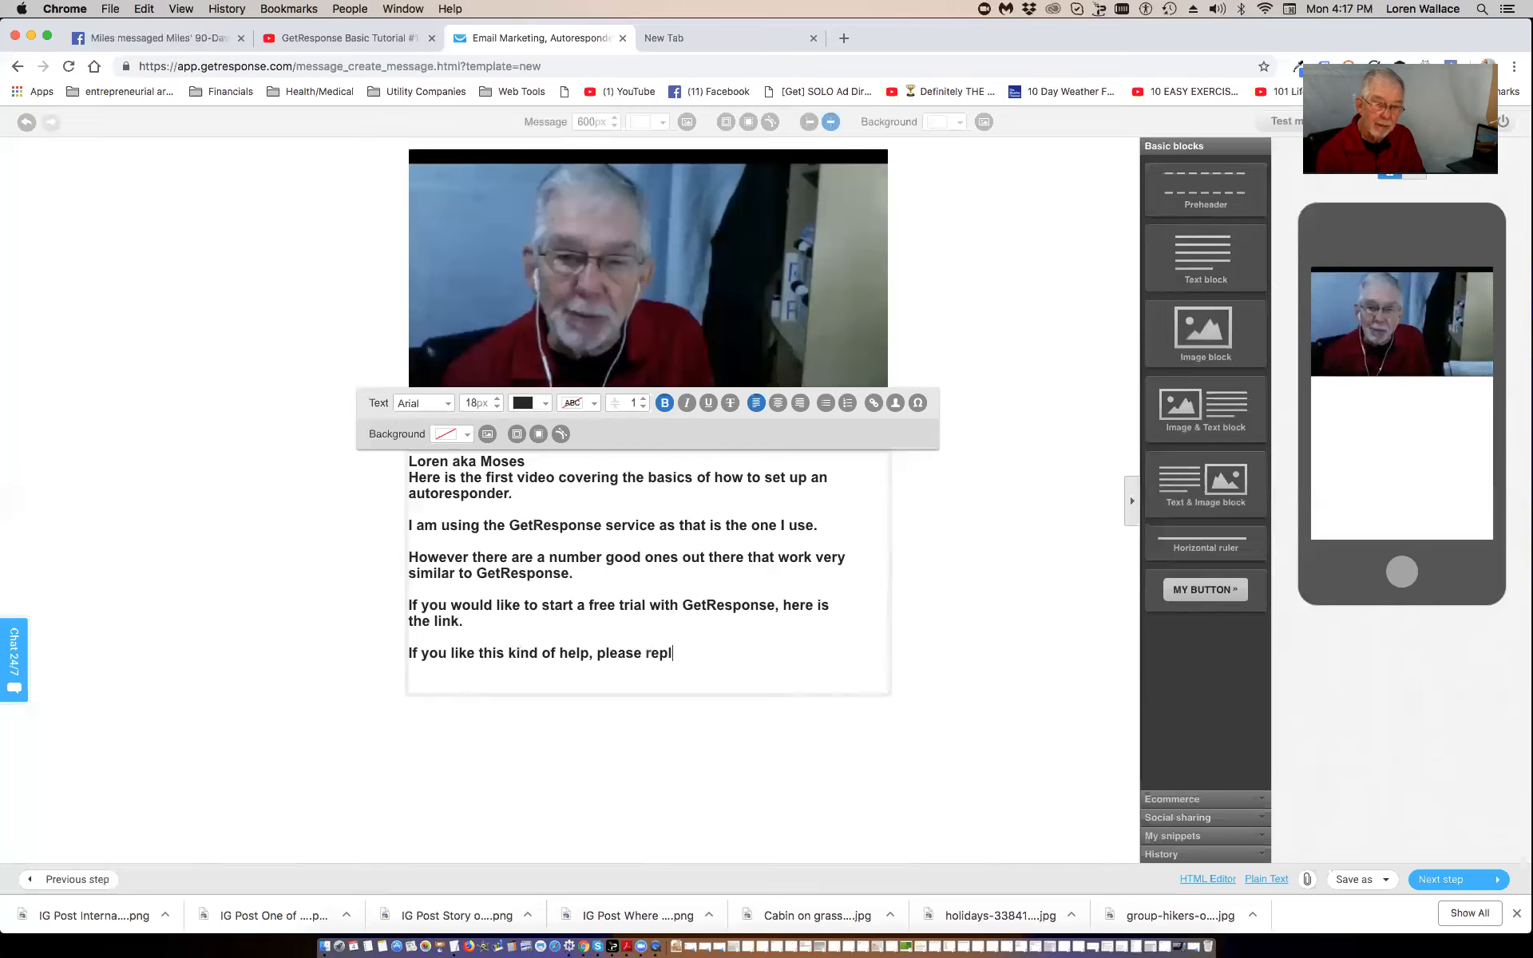
{"action": "type", "text": "y to "}
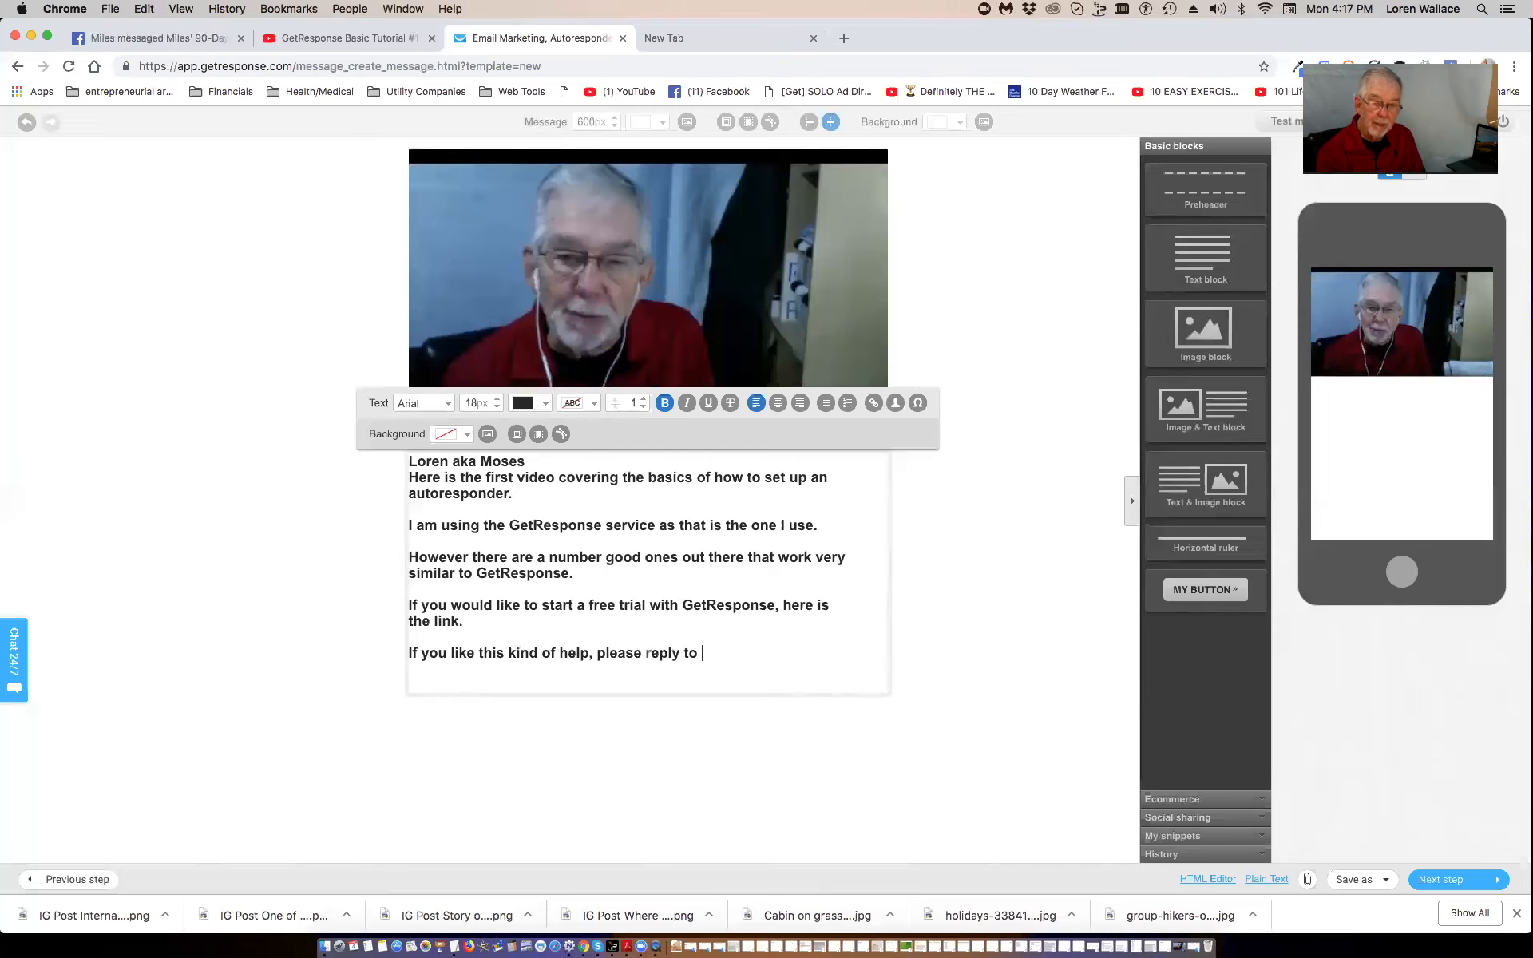
{"action": "type", "text": "this ema"}
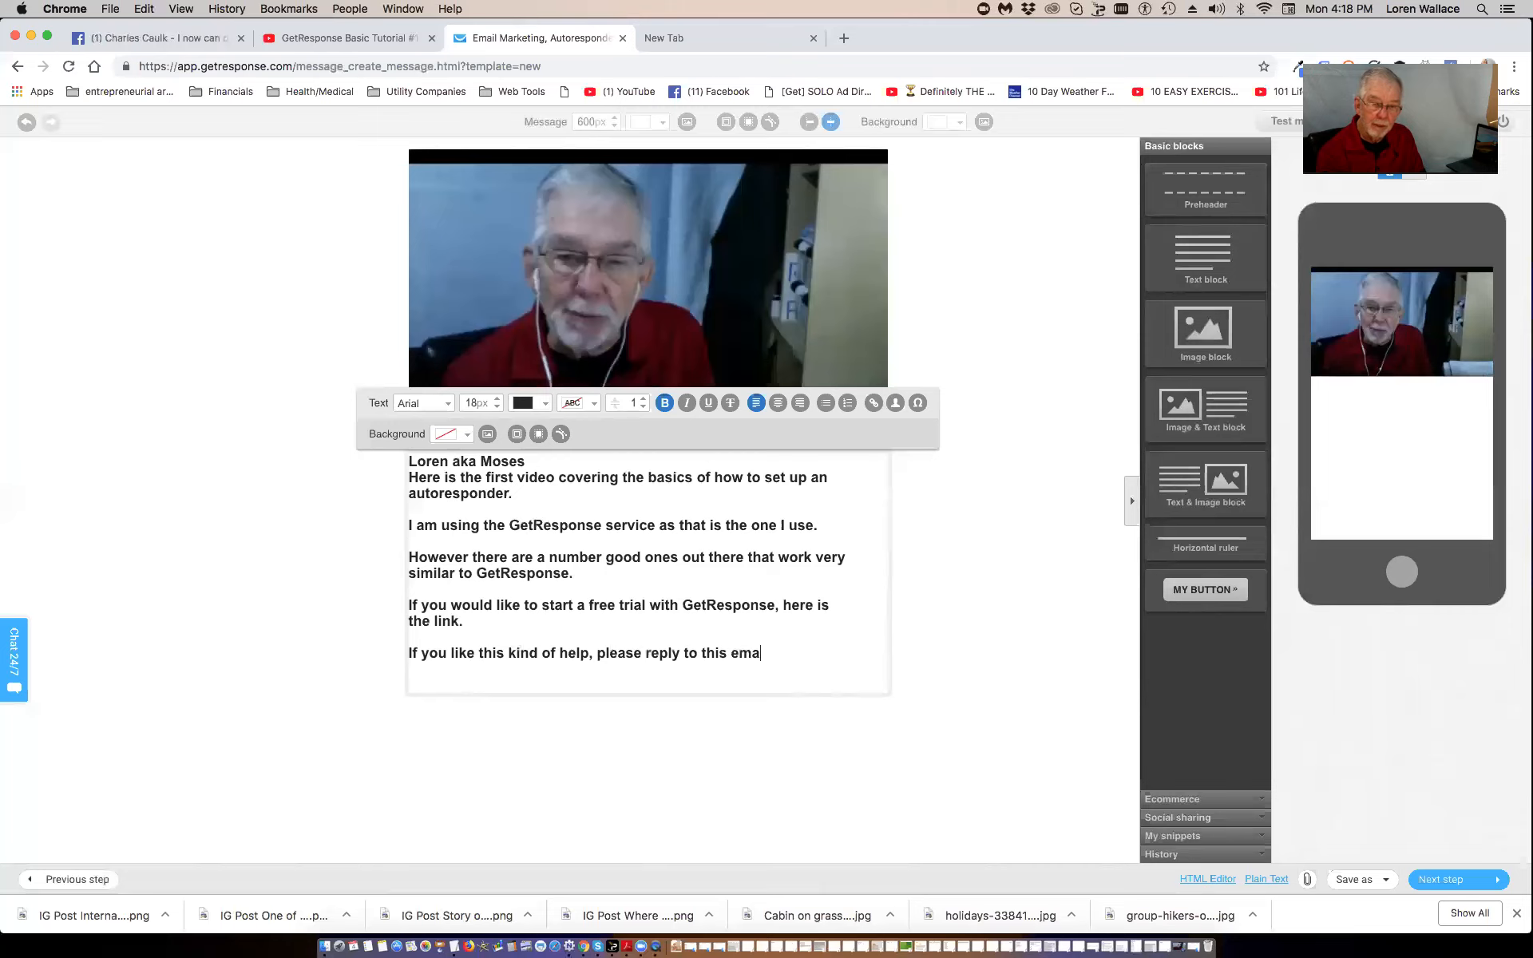
{"action": "type", "text": "il, or"}
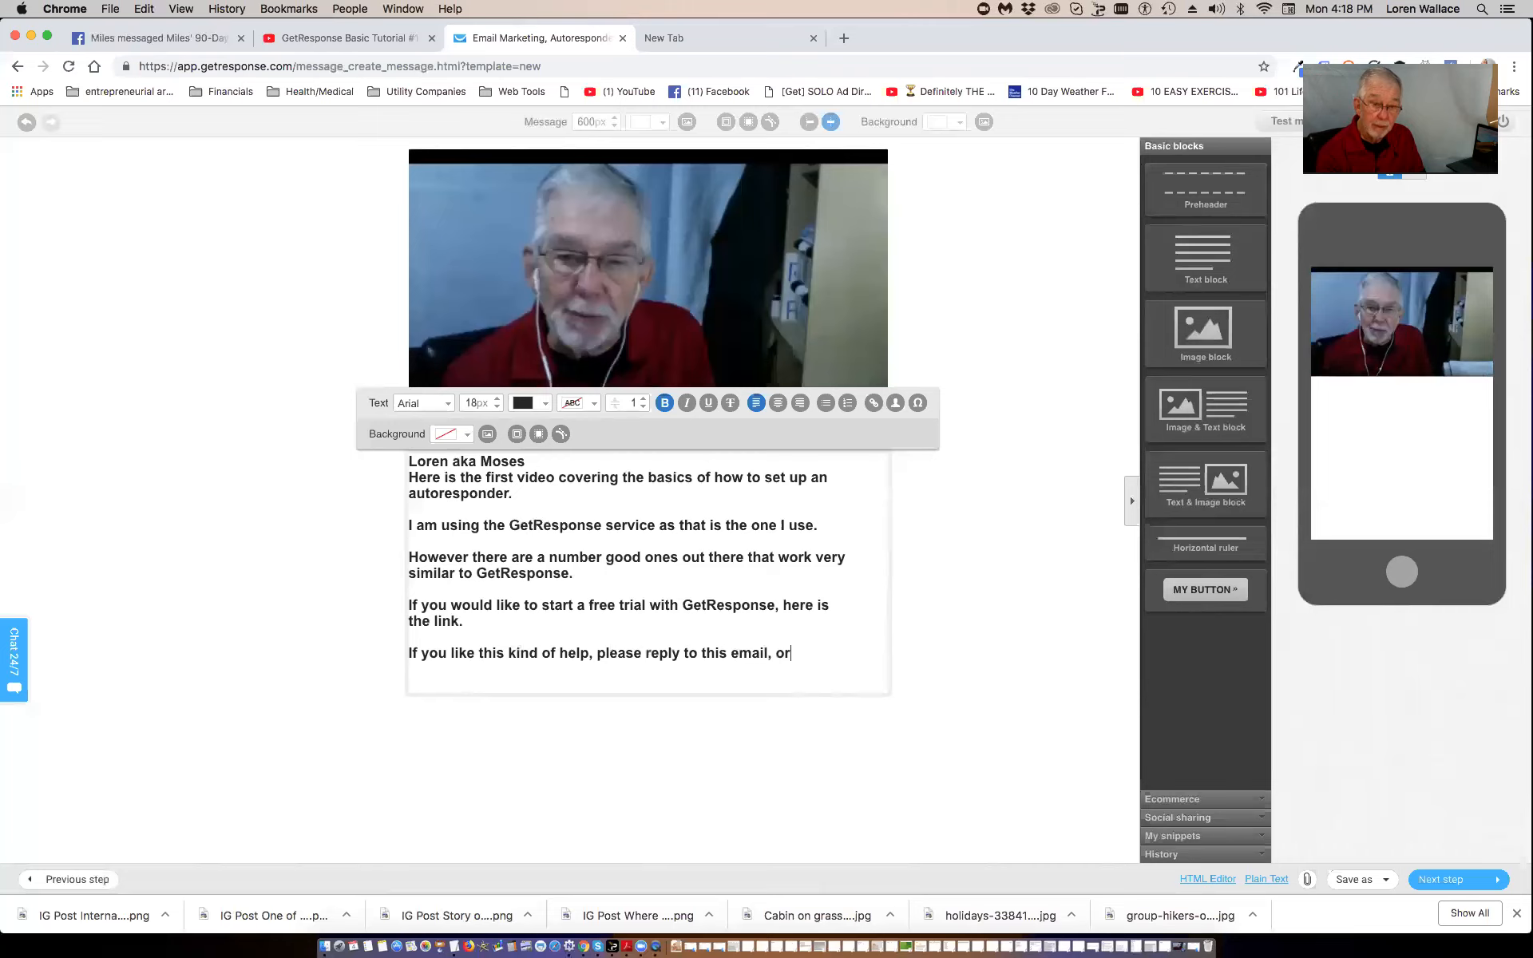
{"action": "key", "text": "BackSpace"}
{"action": "key", "text": "BackSpace"}
{"action": "key", "text": "BackSpace"}
{"action": "key", "text": "BackSpace"}
{"action": "key", "text": "BackSpace"}
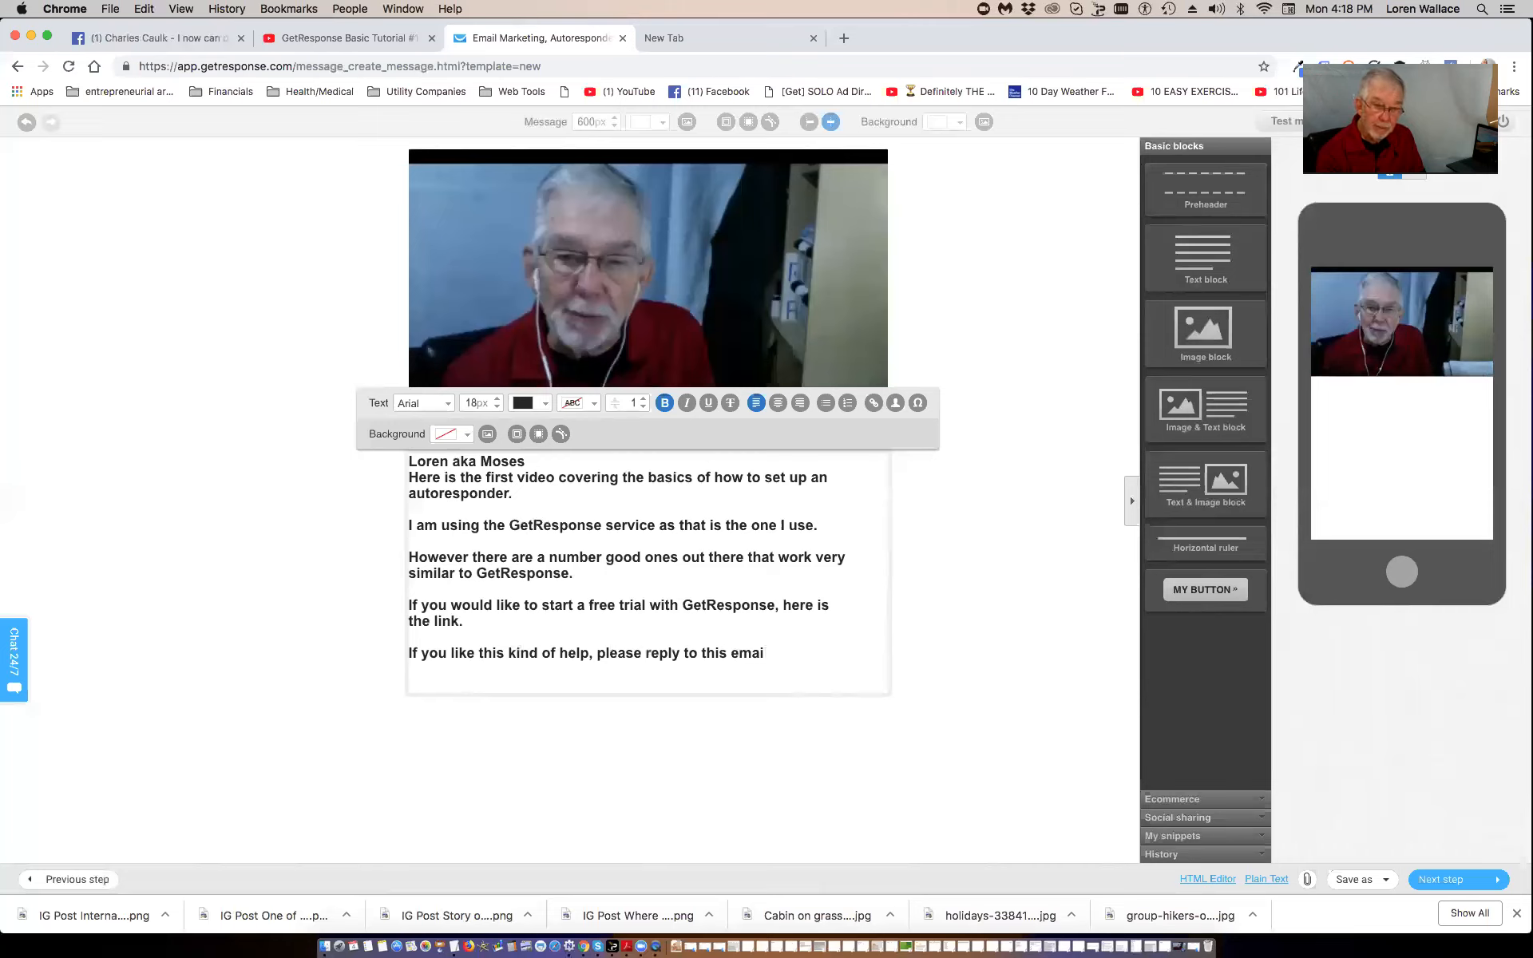
{"action": "type", "text": "l..."}
{"action": "key", "text": "Return"}
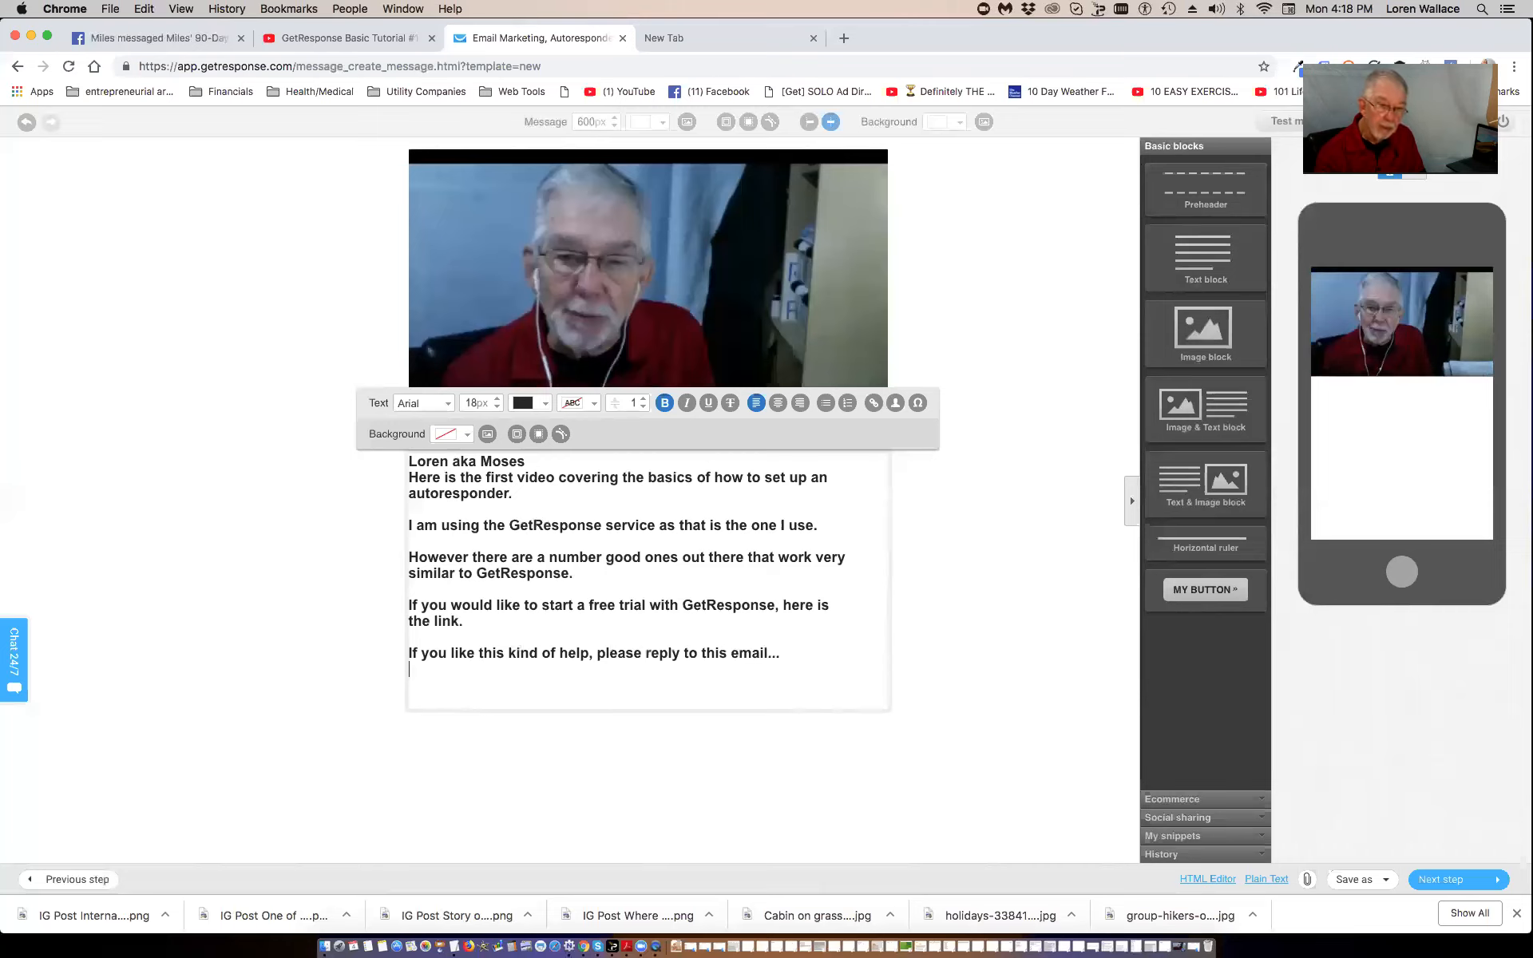
- Write "Or if there is something else would like to learn about," on the line below the reply request
{"action": "type", "text": "Or if there"}
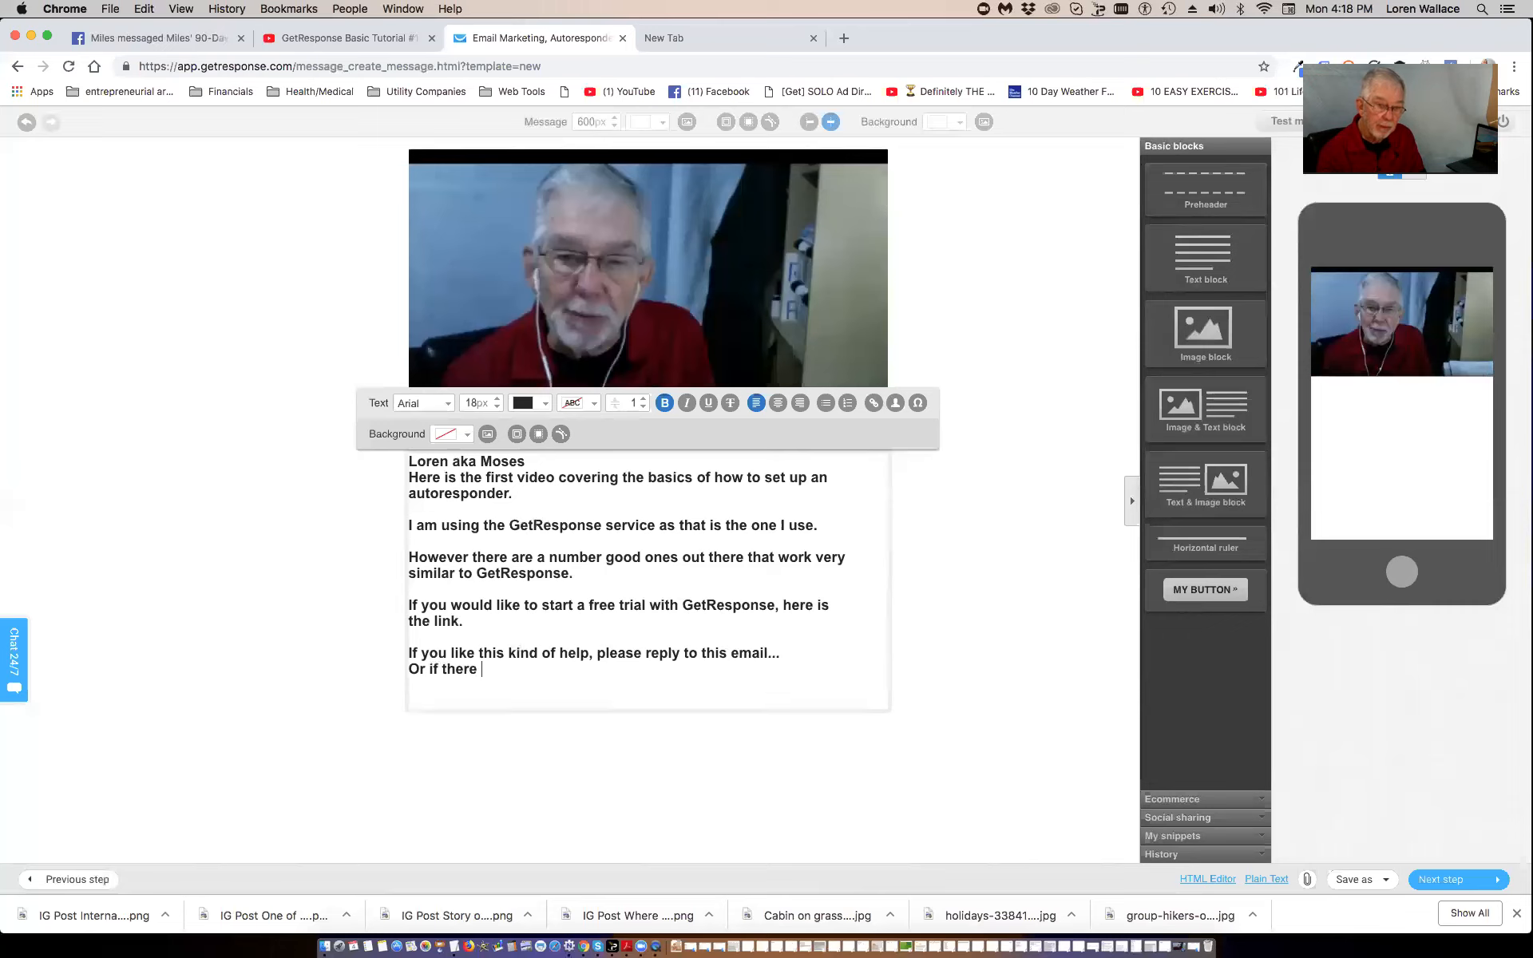
{"action": "type", "text": " is som"}
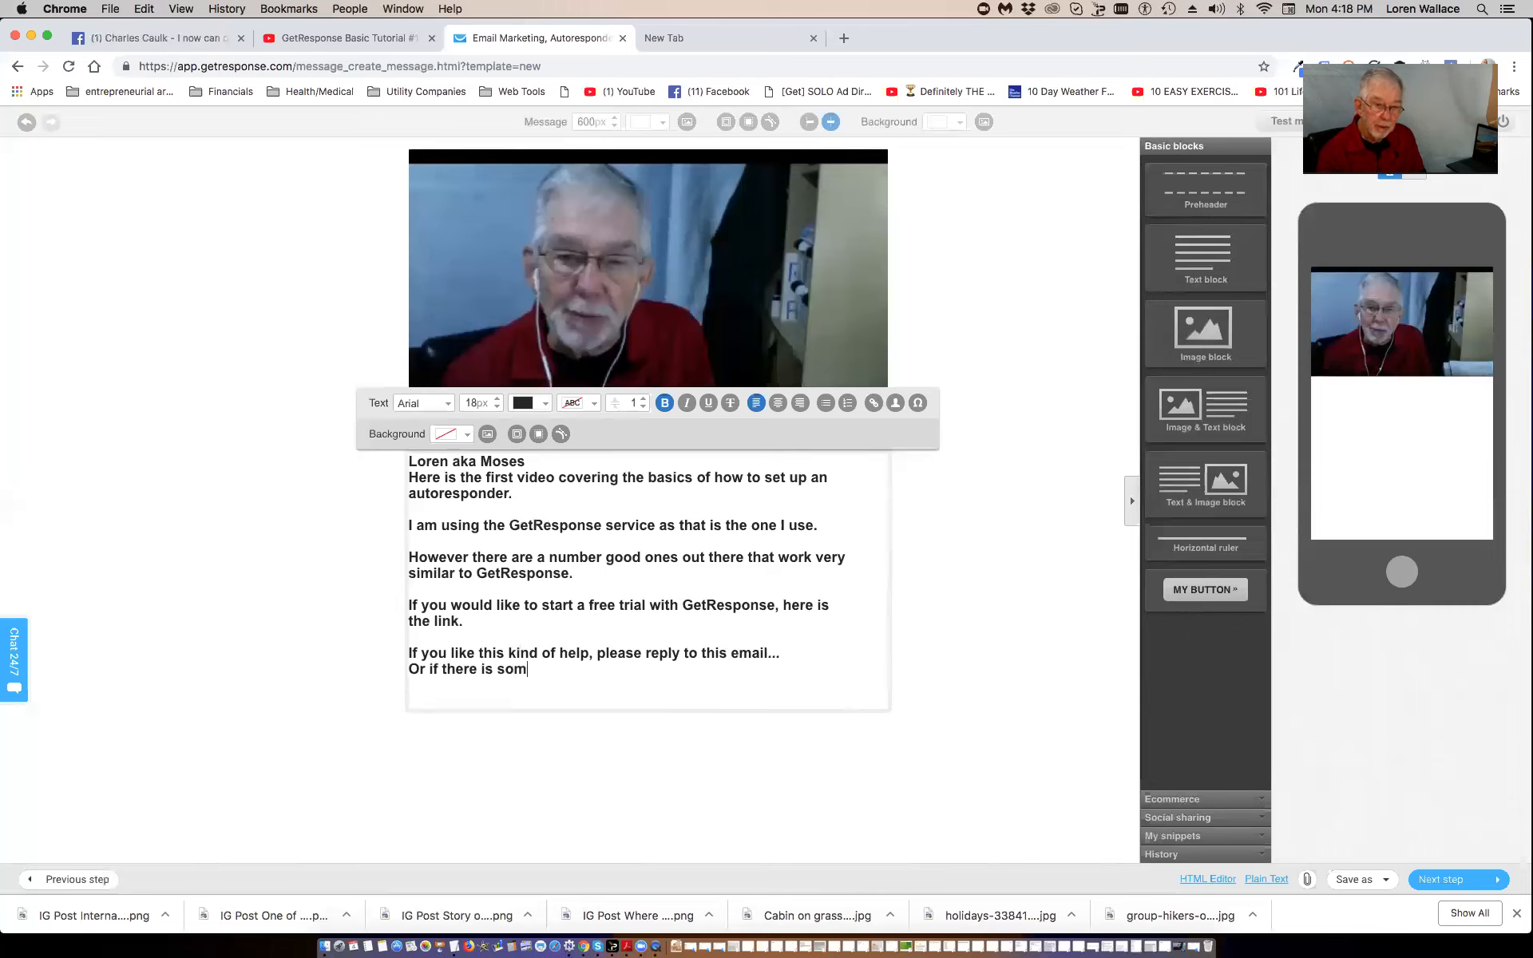
{"action": "type", "text": "ething elseyo"}
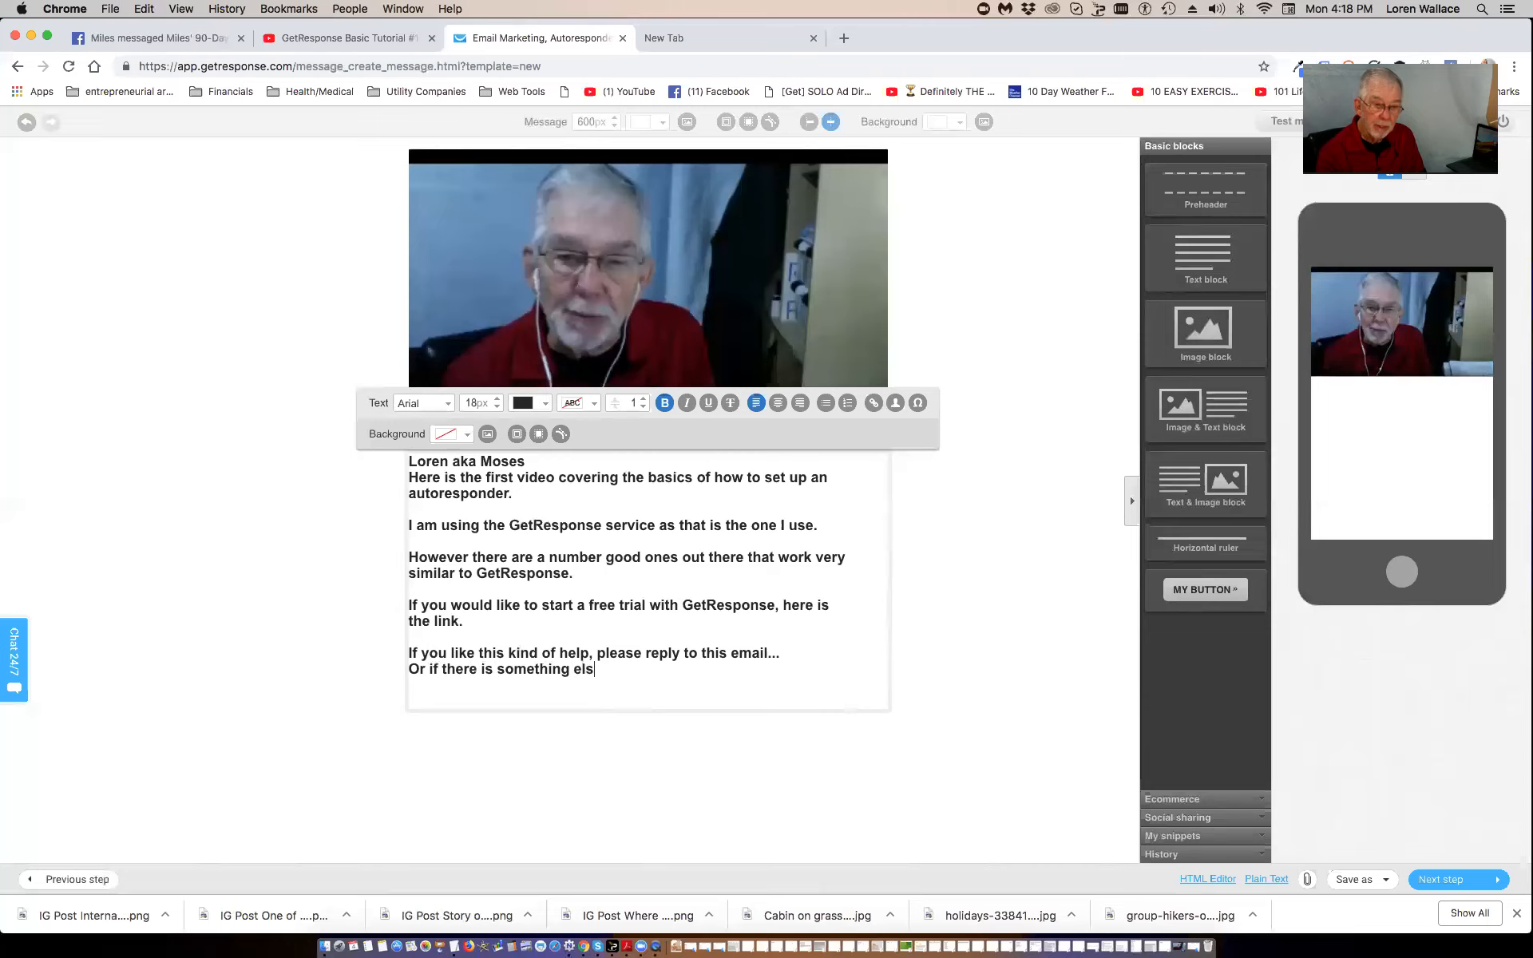
{"action": "key", "text": "BackSpace"}
{"action": "key", "text": "BackSpace"}
{"action": "type", "text": "would like to lear"}
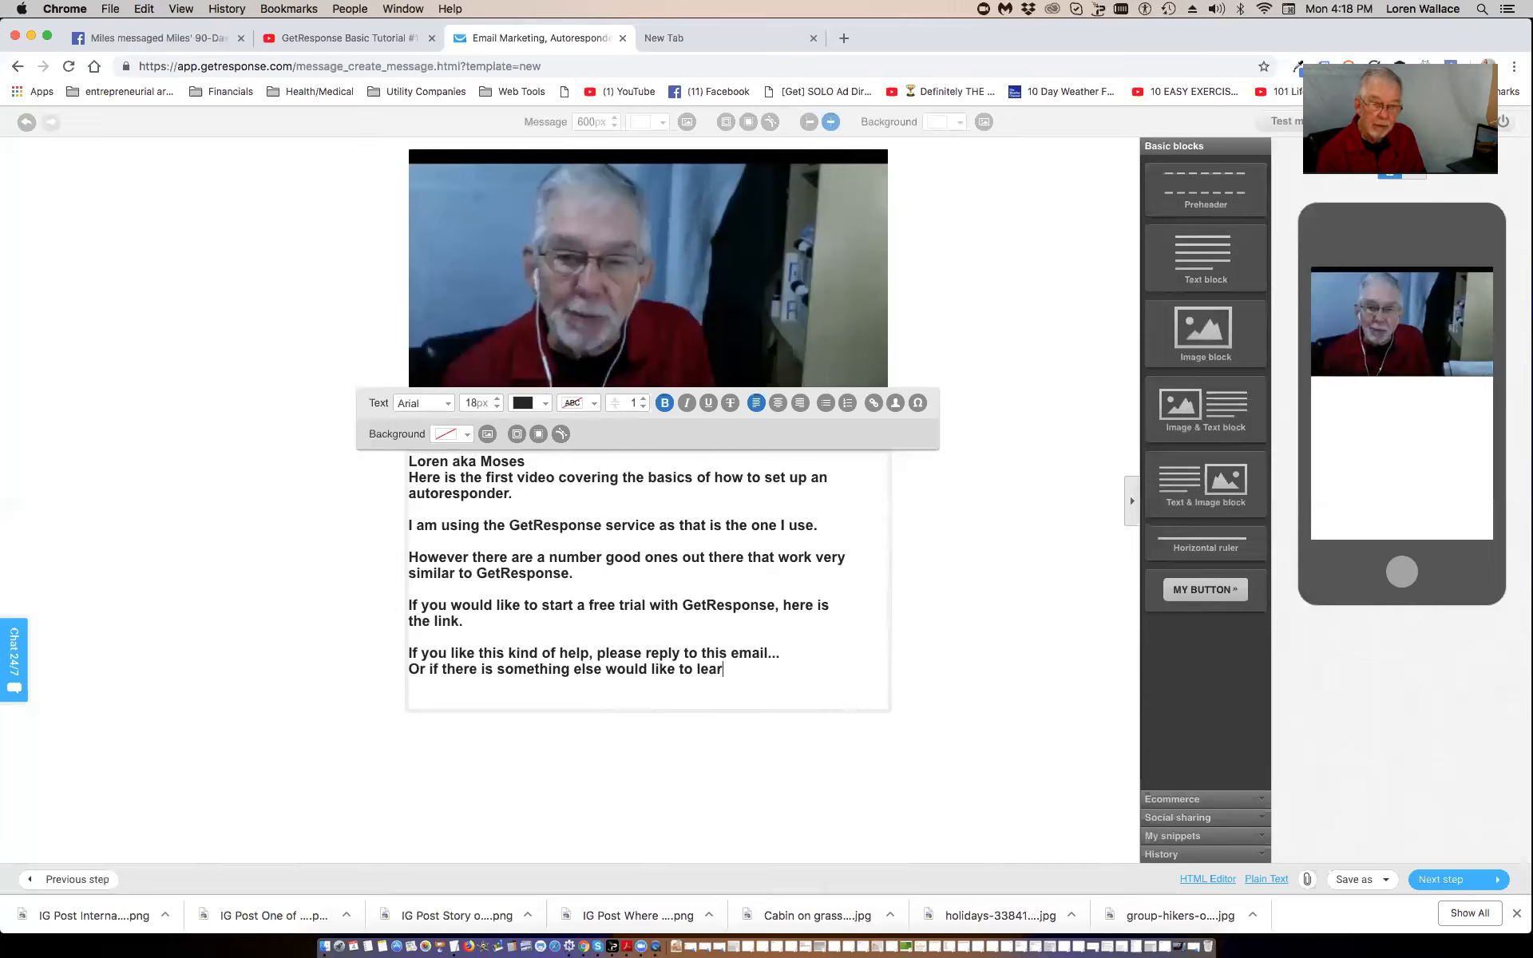
{"action": "type", "text": "n about,"}
- Add a new line reading "or have need of tutorial help"
{"action": "key", "text": "Return"}
{"action": "type", "text": "or have"}
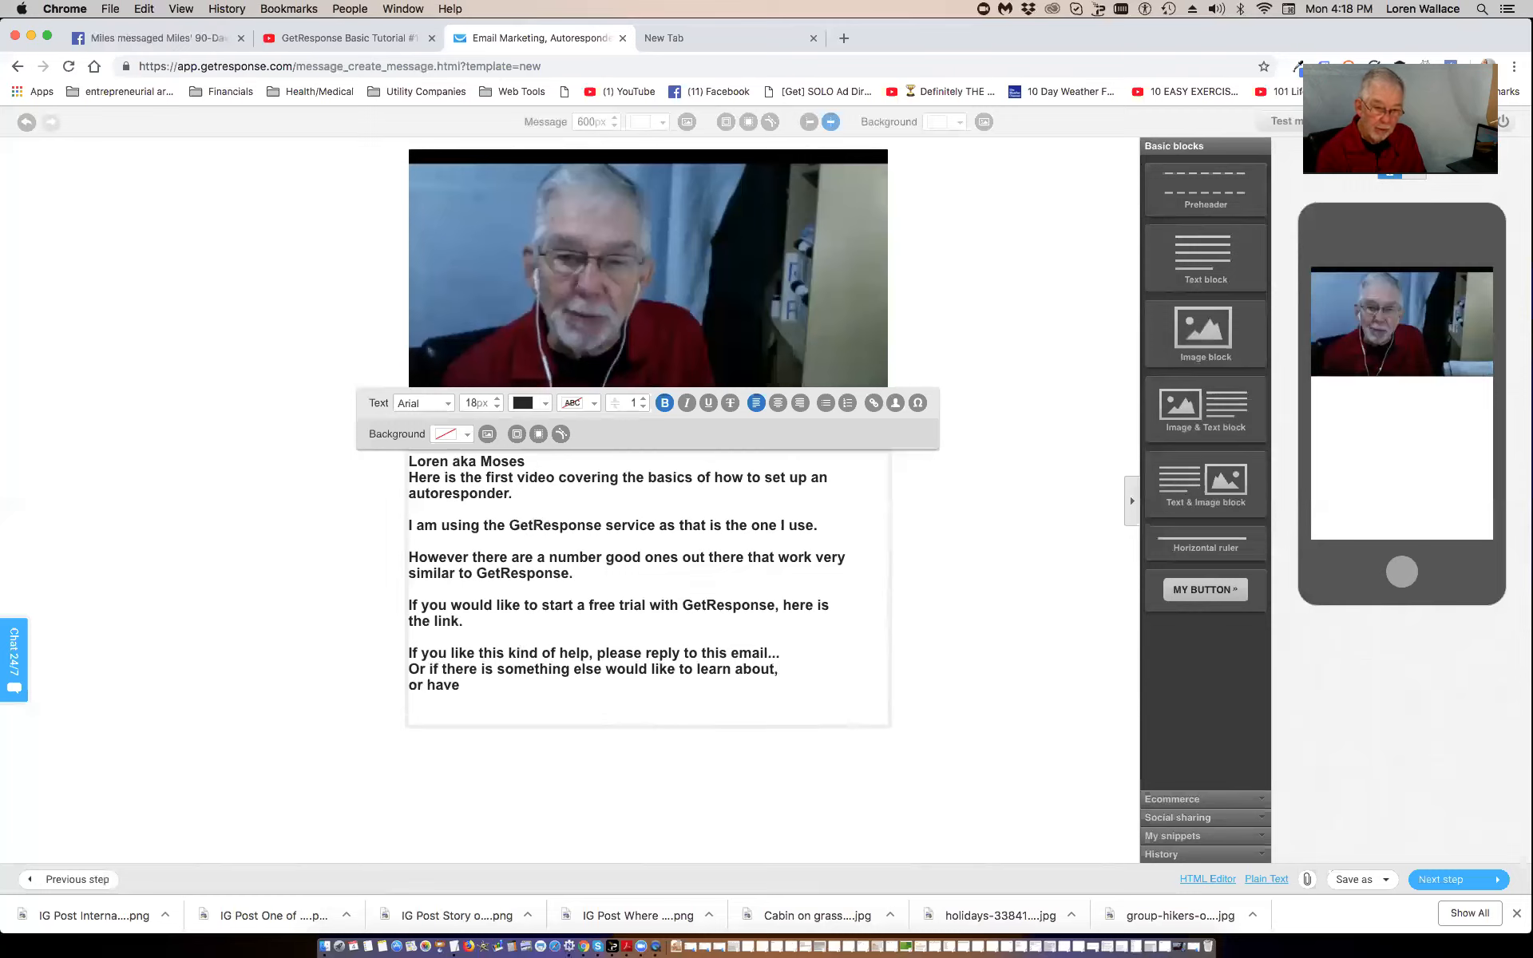
{"action": "type", "text": " ne"}
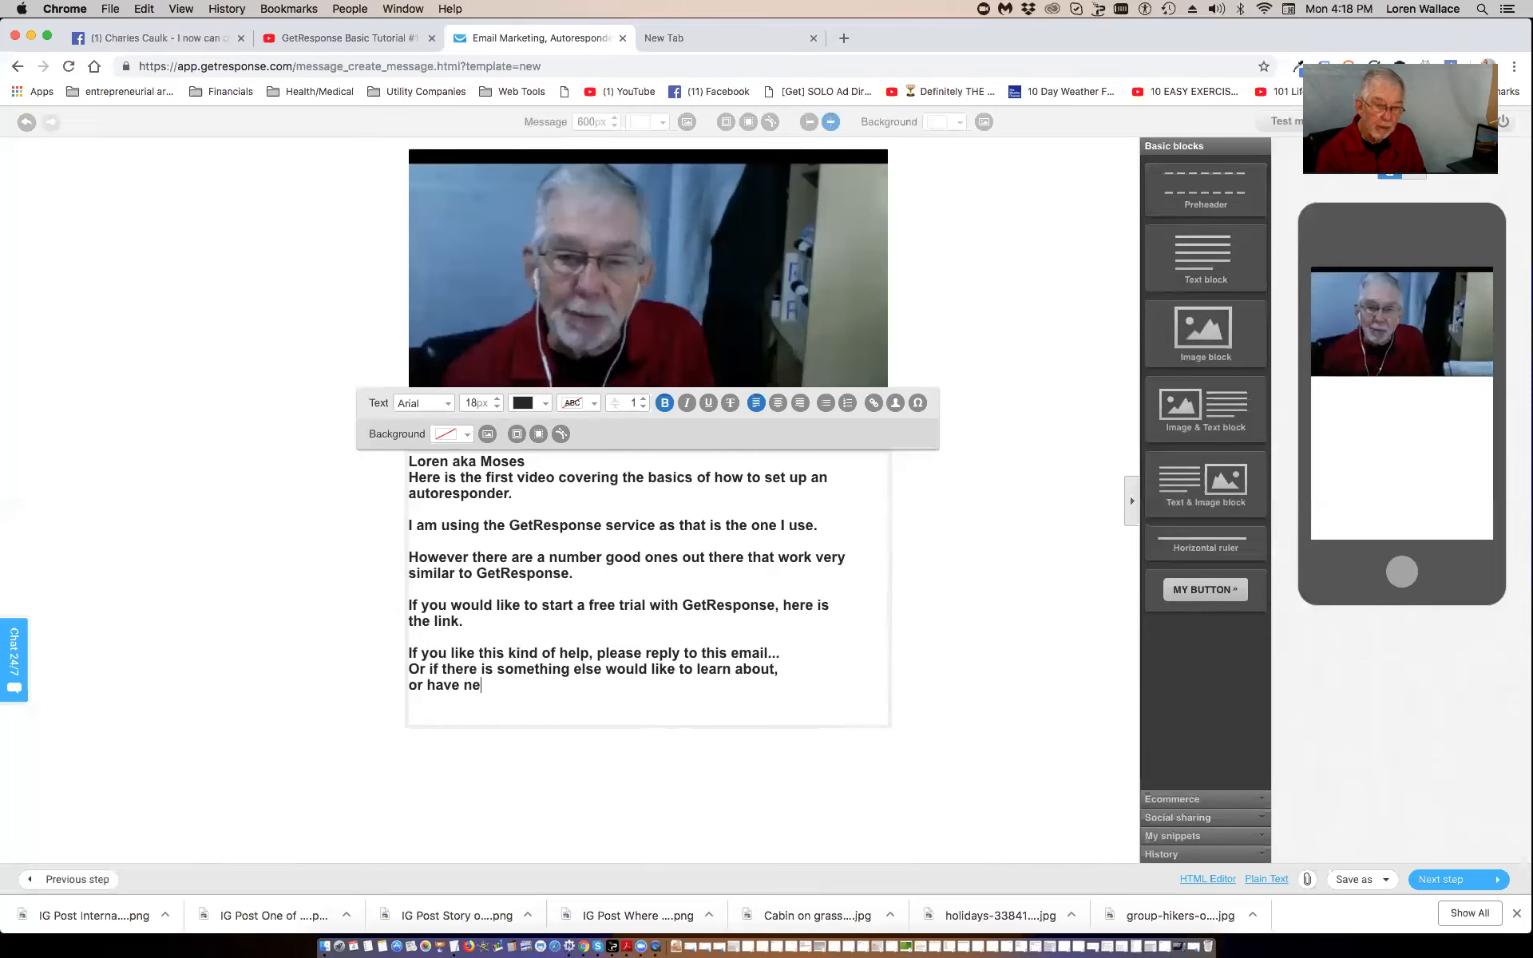
{"action": "type", "text": "ed of tutorial help"}
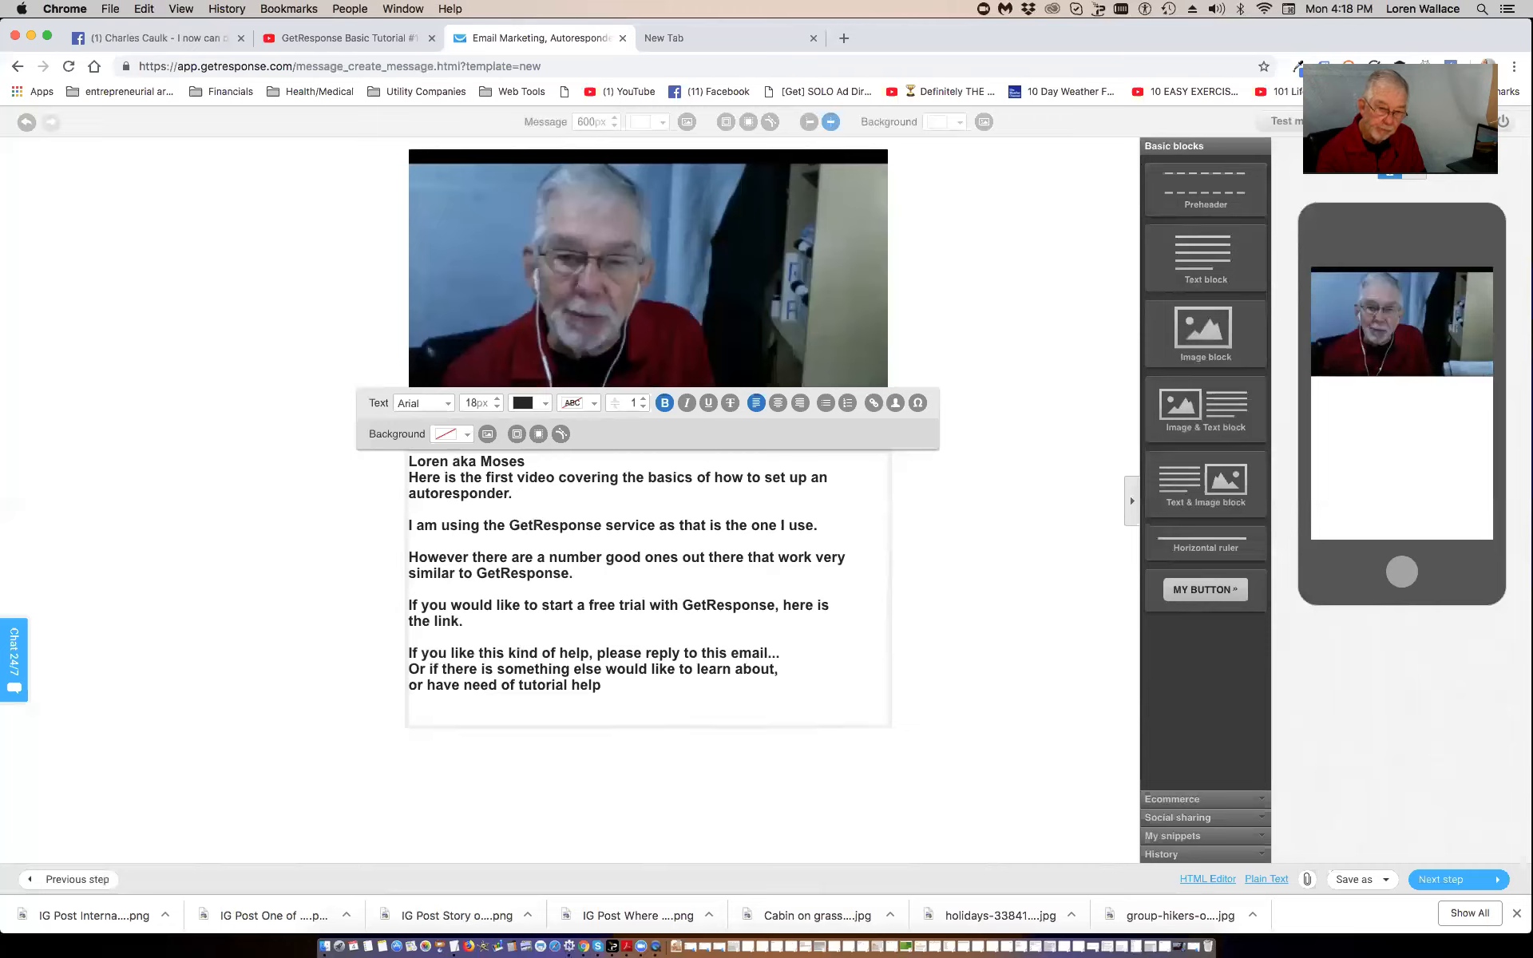
- Continue the tutorial help line with ", also"
{"action": "type", "text": ", also"}
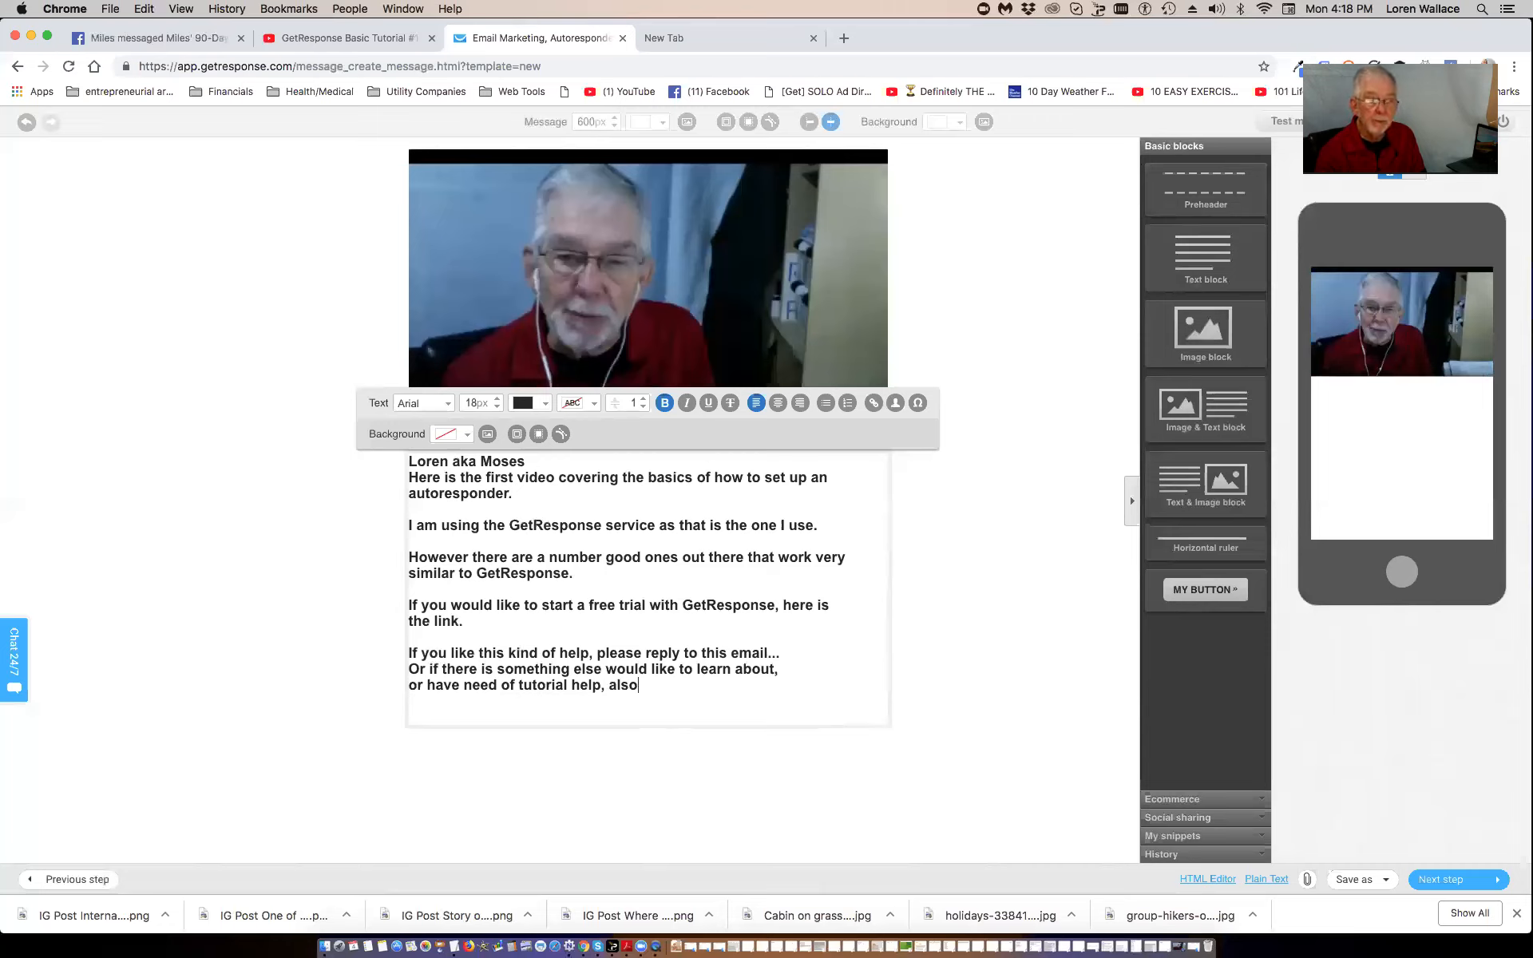
{"action": "type", "text": " respond to the"}
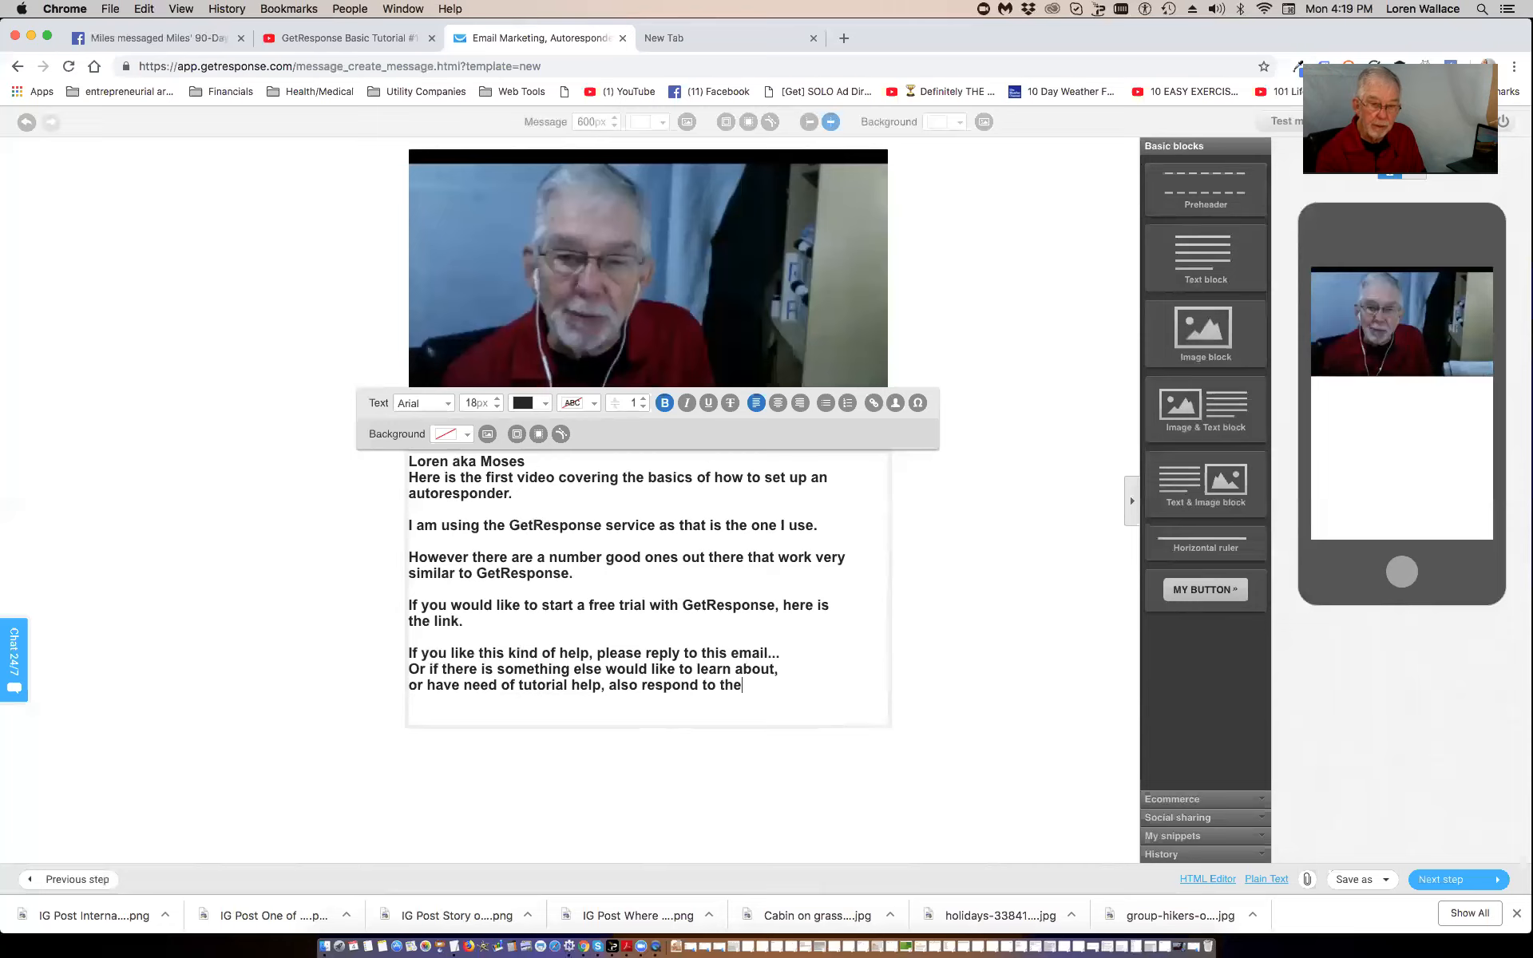
{"action": "type", "text": "is"}
{"action": "key", "text": "BackSpace"}
{"action": "key", "text": "BackSpace"}
{"action": "key", "text": "BackSpace"}
{"action": "key", "text": "BackSpace"}
{"action": "key", "text": "BackSpace"}
{"action": "key", "text": "BackSpace"}
{"action": "key", "text": "BackSpace"}
{"action": "key", "text": "BackSpace"}
{"action": "key", "text": "BackSpace"}
{"action": "key", "text": "BackSpace"}
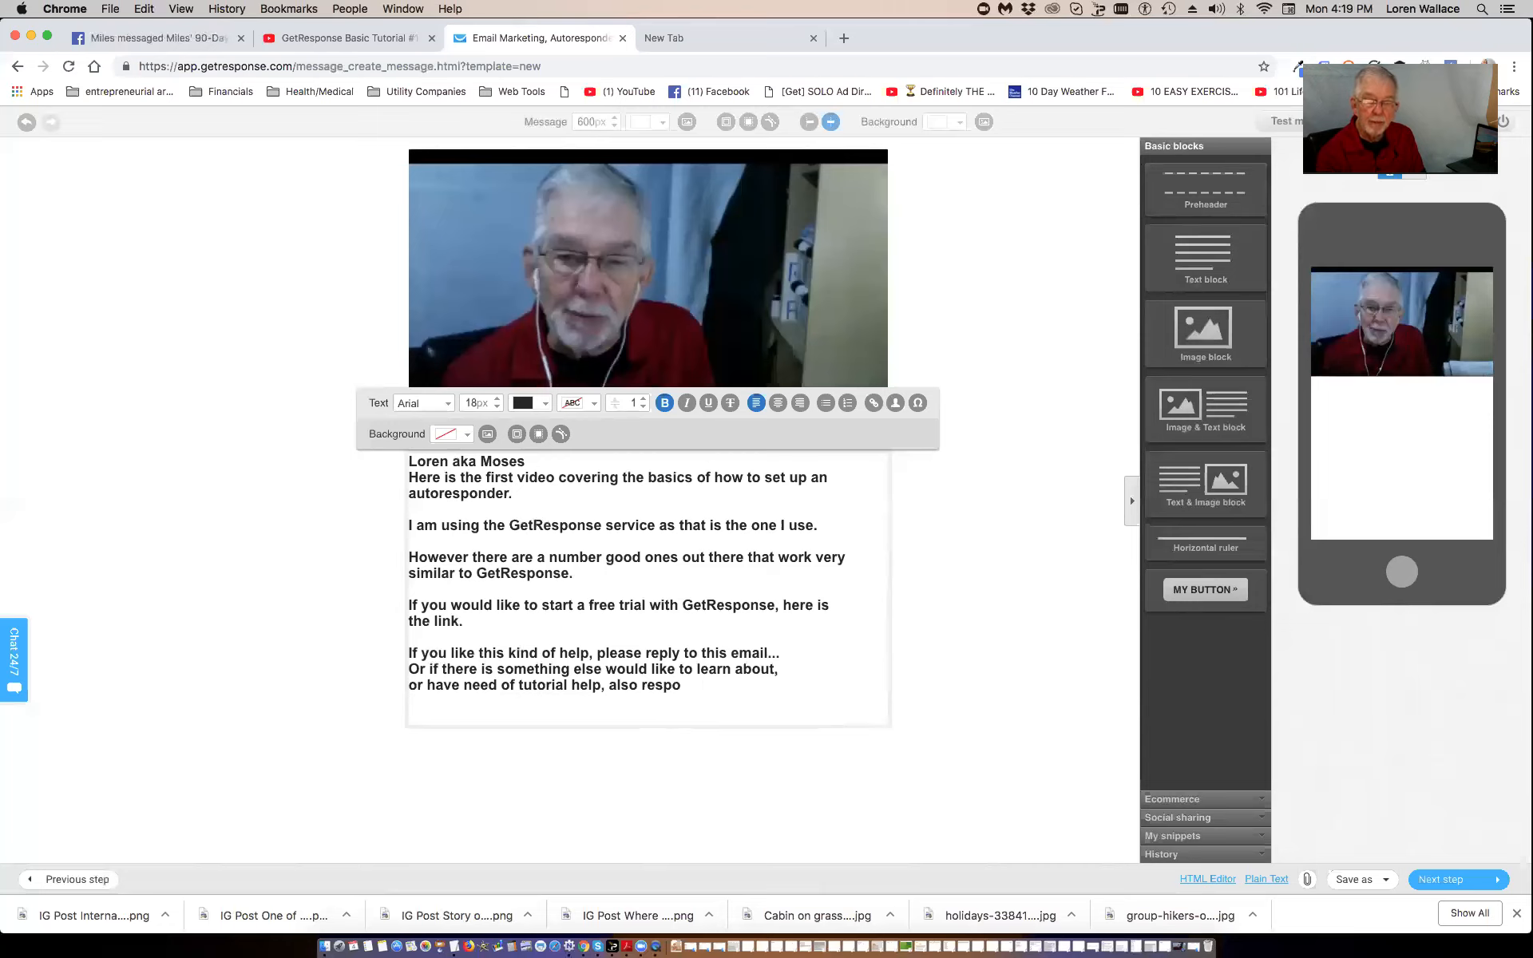
- Complete the tutorial help line so it ends "also reply to the email..." and leave a blank line below it
{"action": "type", "text": "ply to "}
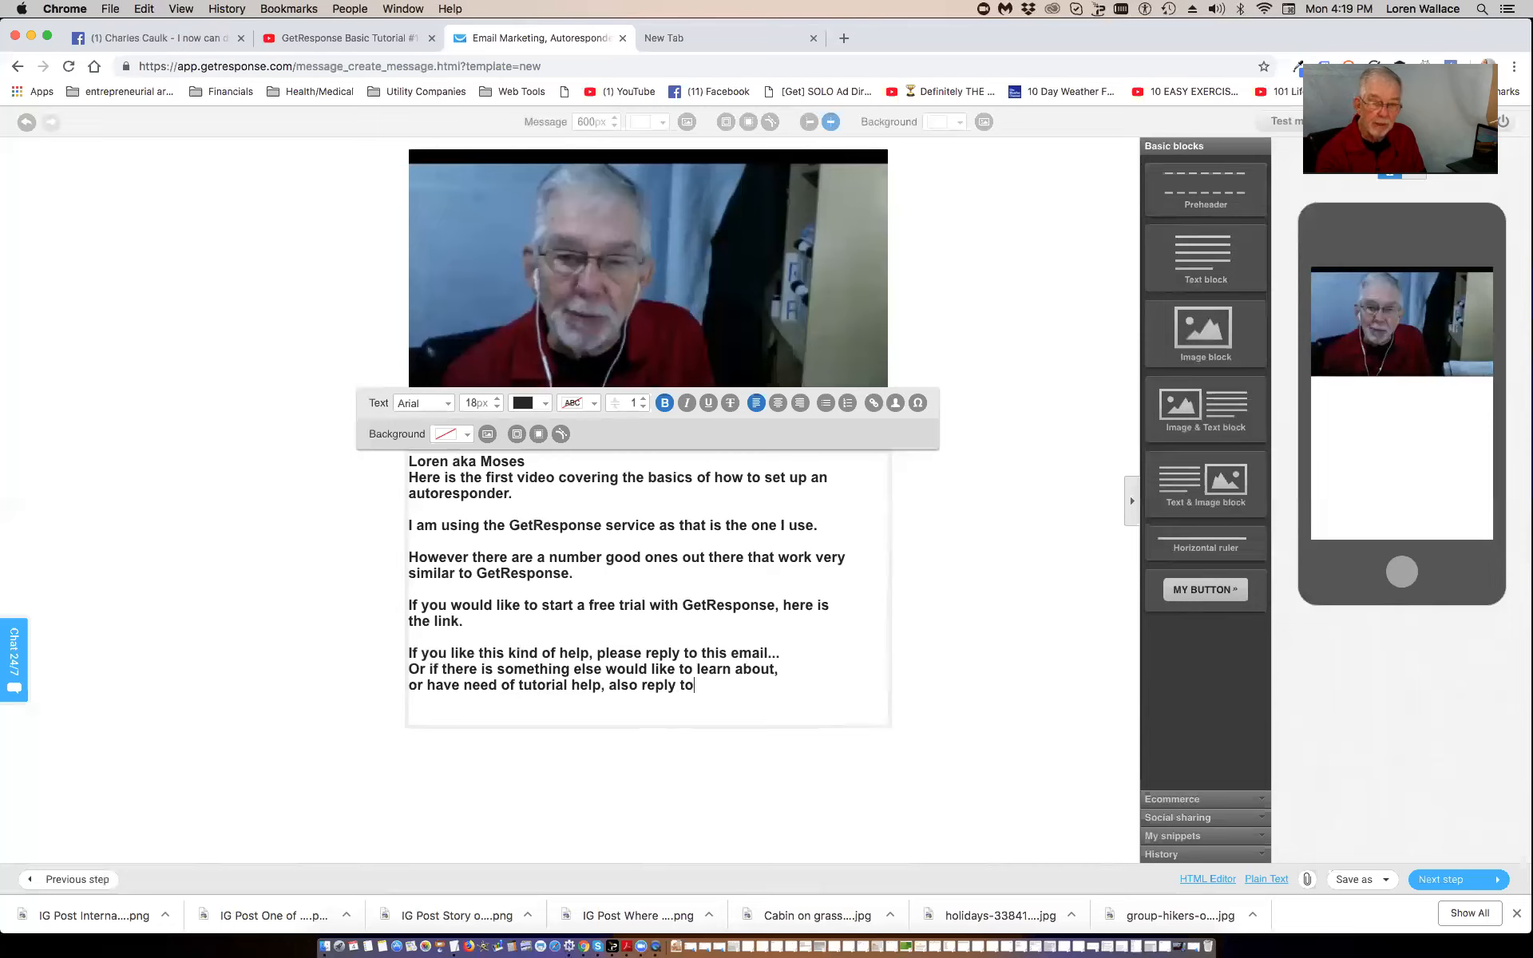
{"action": "type", "text": "the"}
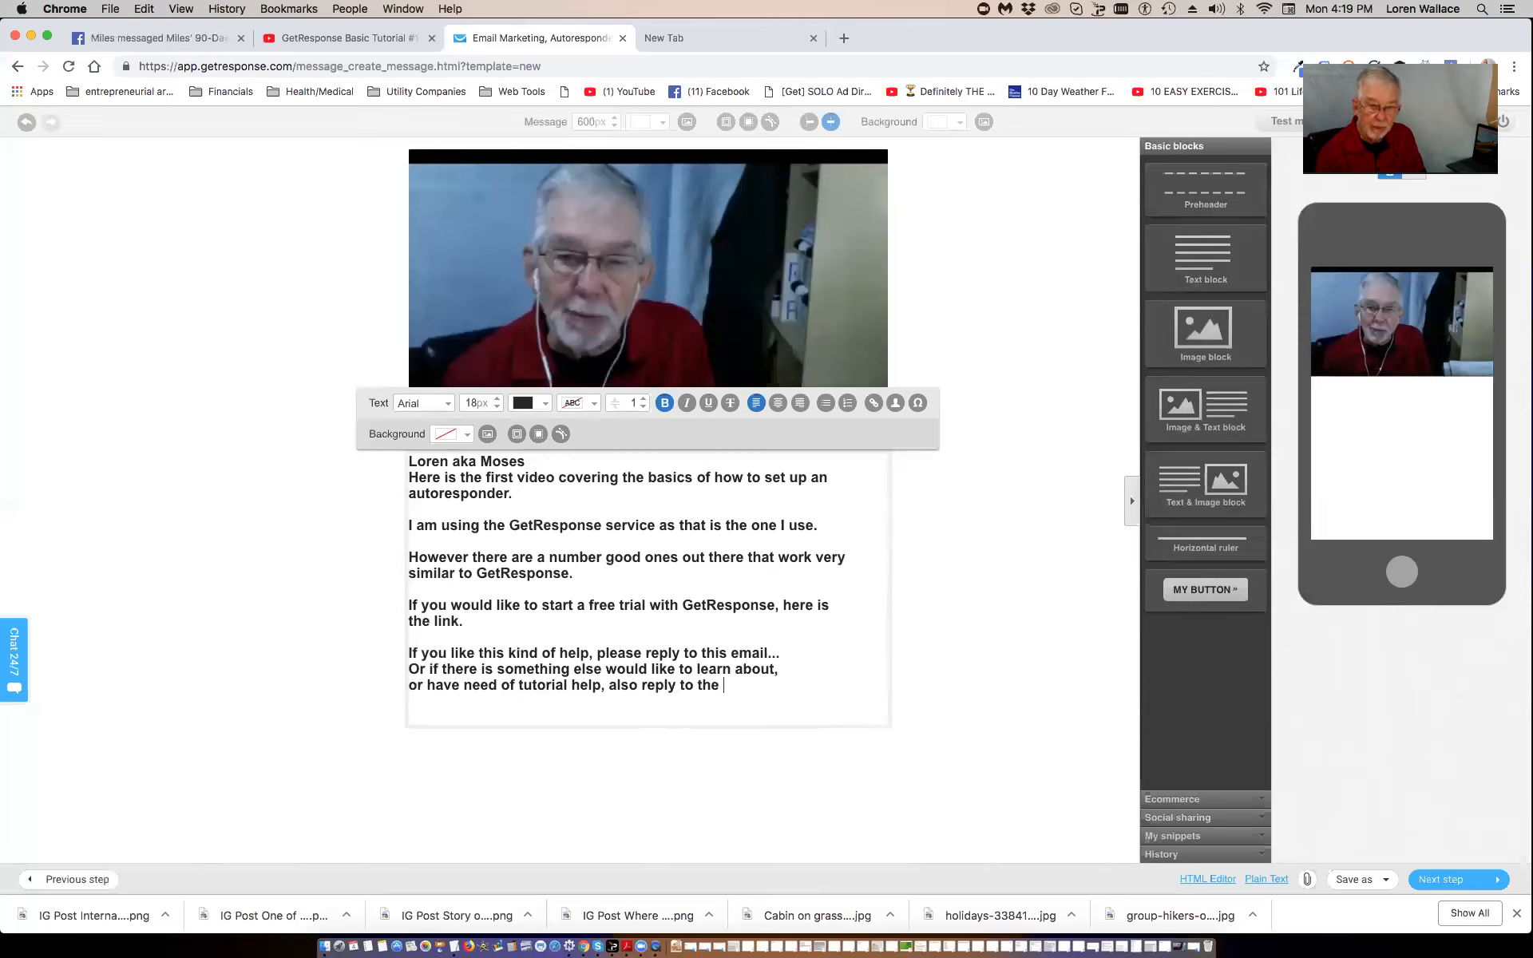
{"action": "type", "text": " email"}
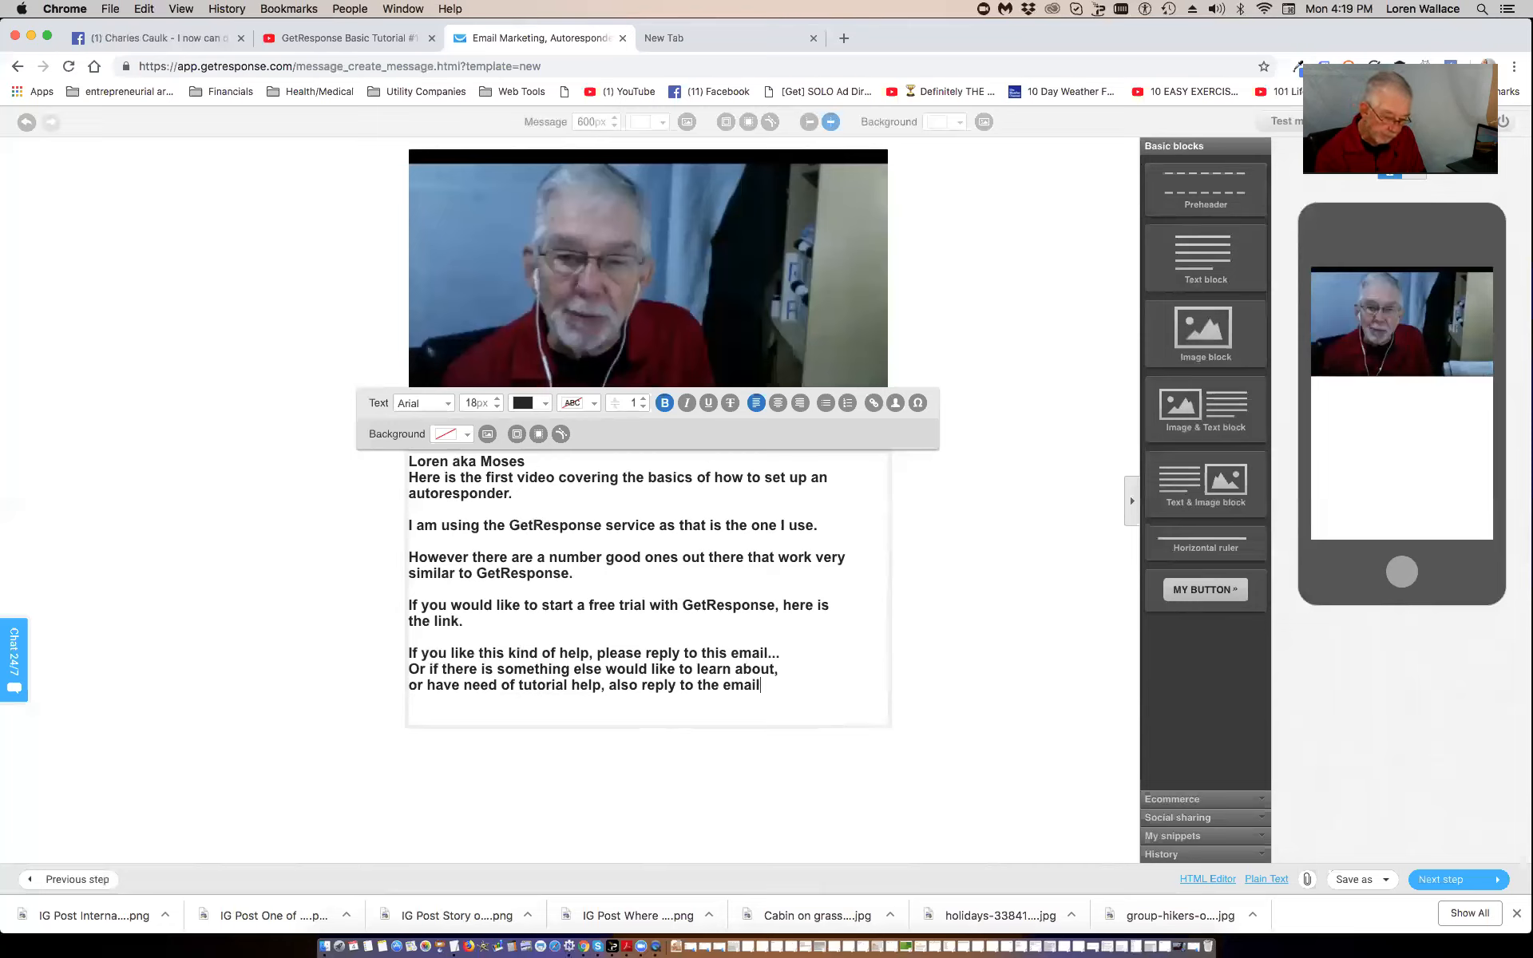
{"action": "type", "text": "..."}
{"action": "key", "text": "Return"}
{"action": "key", "text": "Return"}
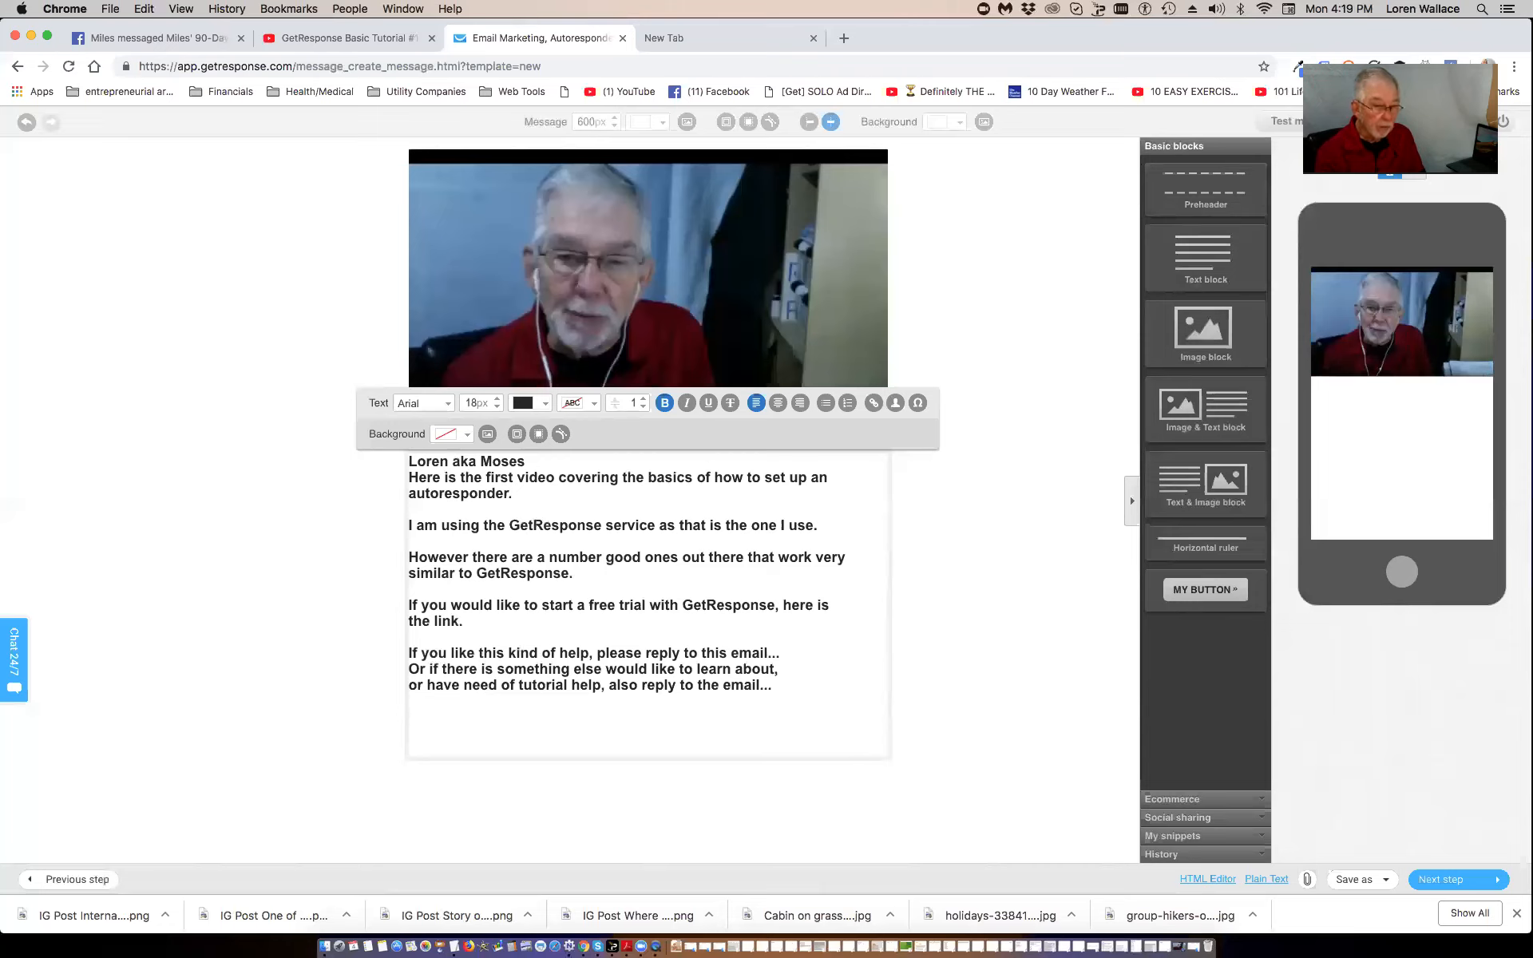
- Write "I will let you know when the next video is coming out..." and begin a new paragraph with "Till then"
{"action": "type", "text": "I will let you know "}
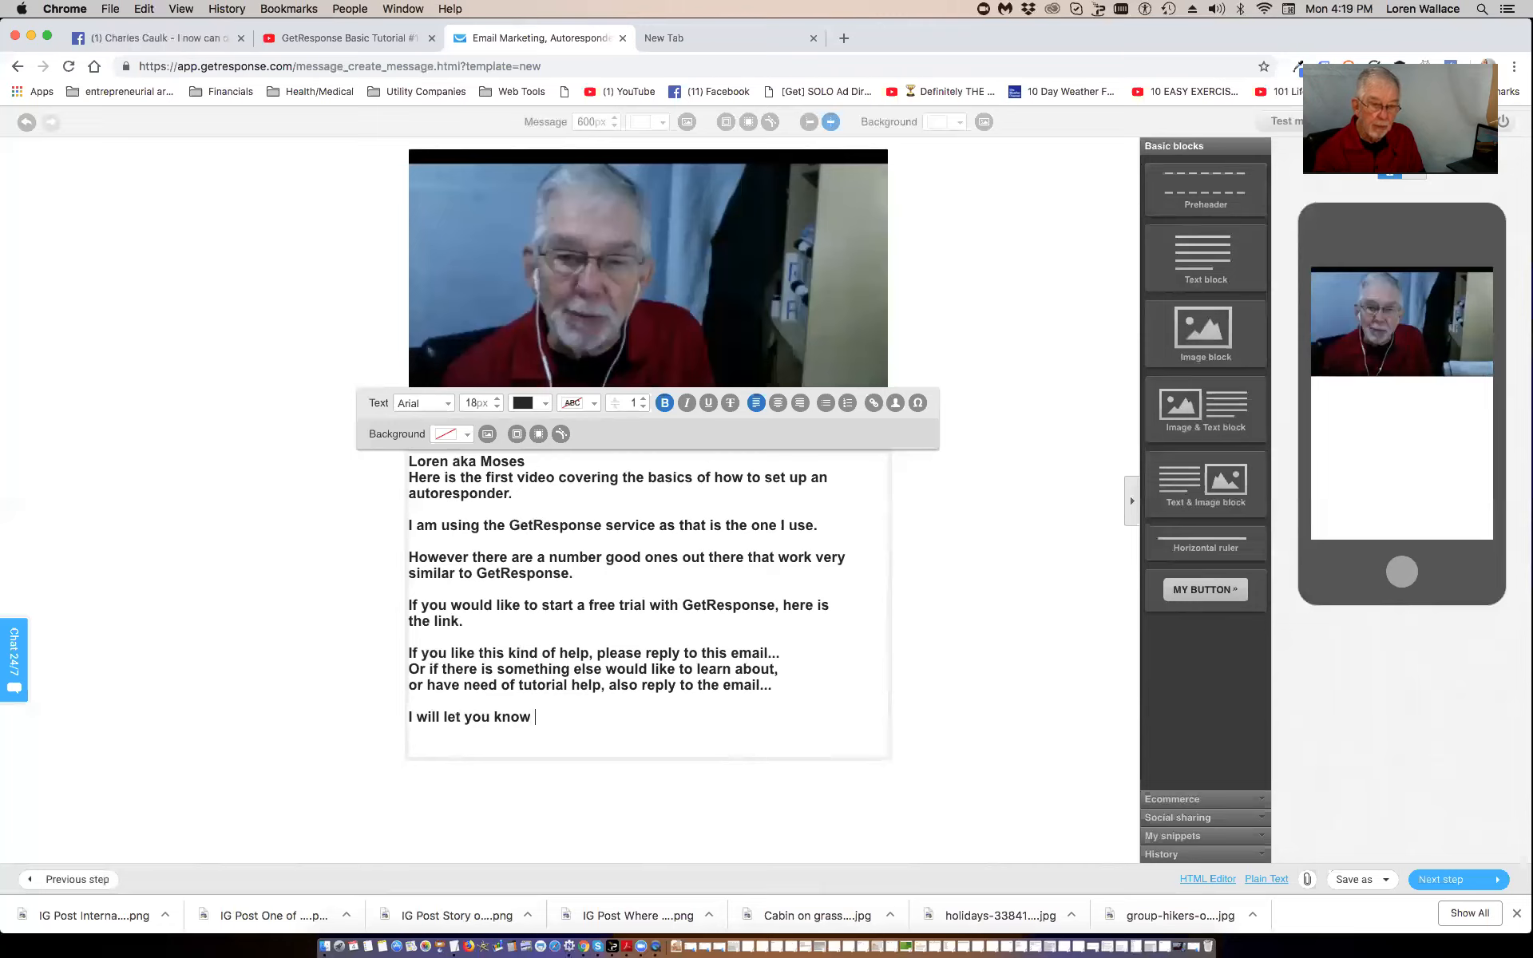
{"action": "type", "text": "when"}
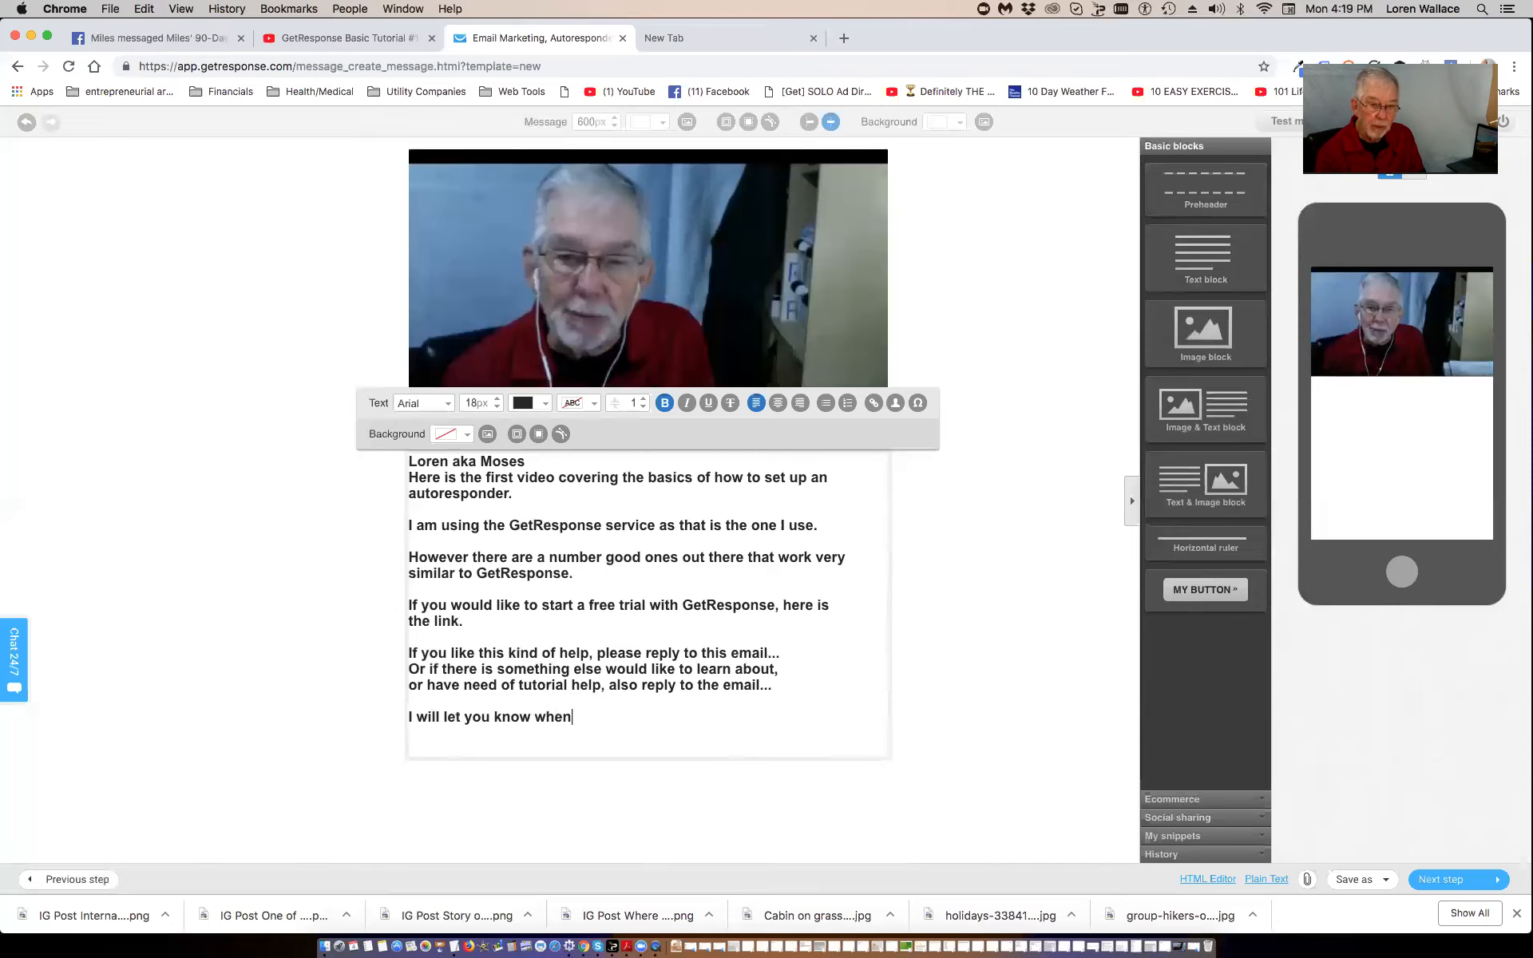
{"action": "type", "text": " the next vid"}
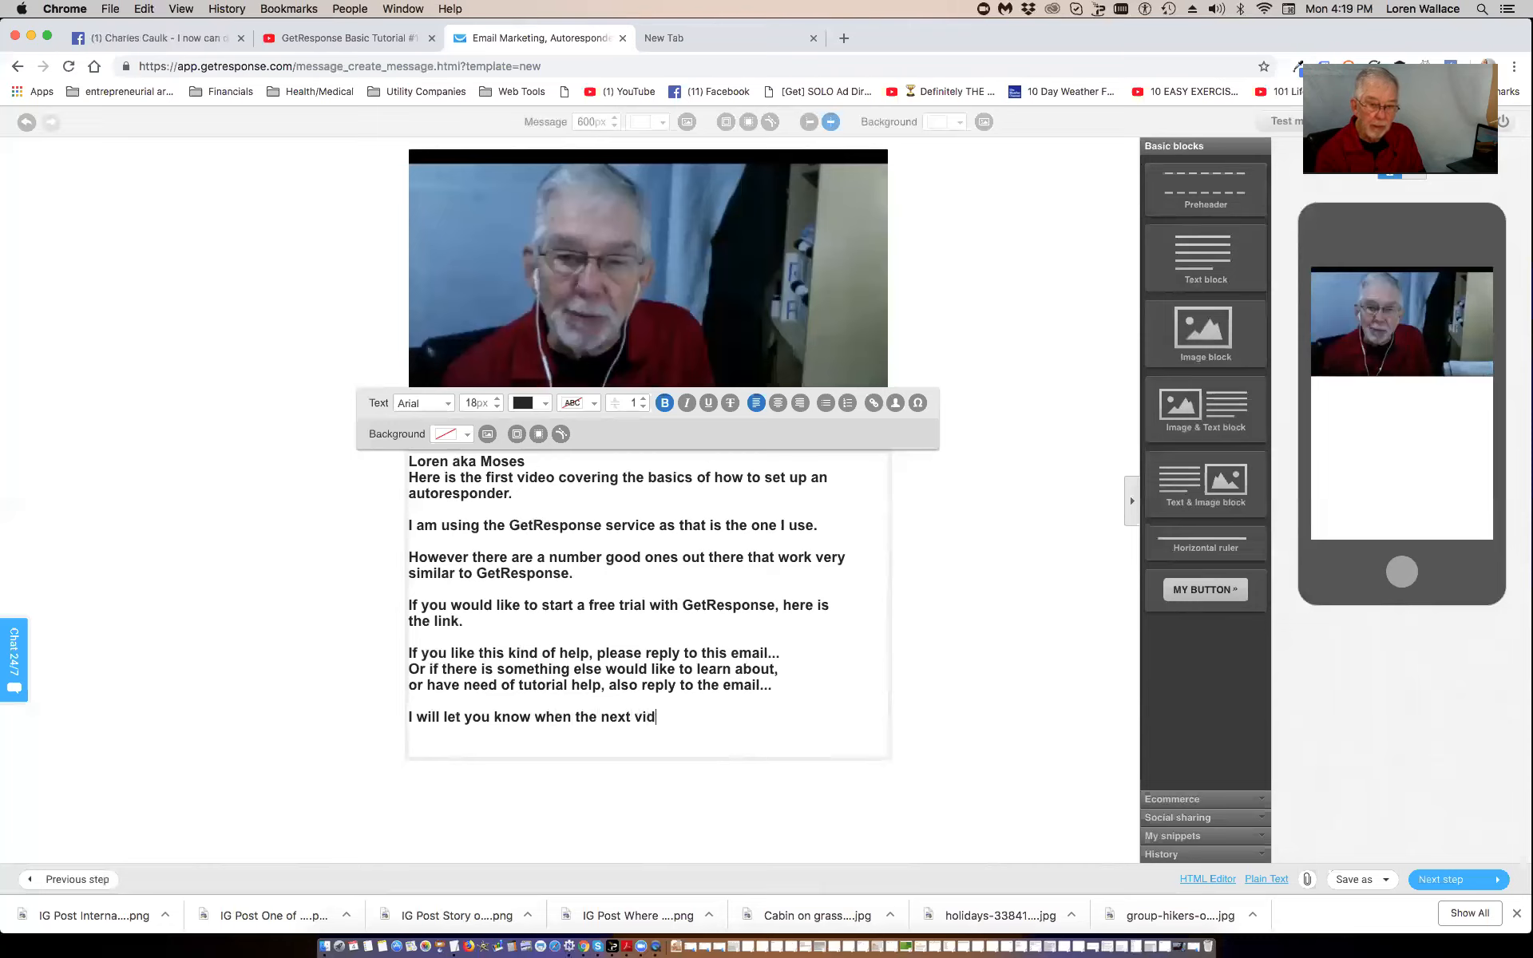
{"action": "type", "text": "eo is coming out"}
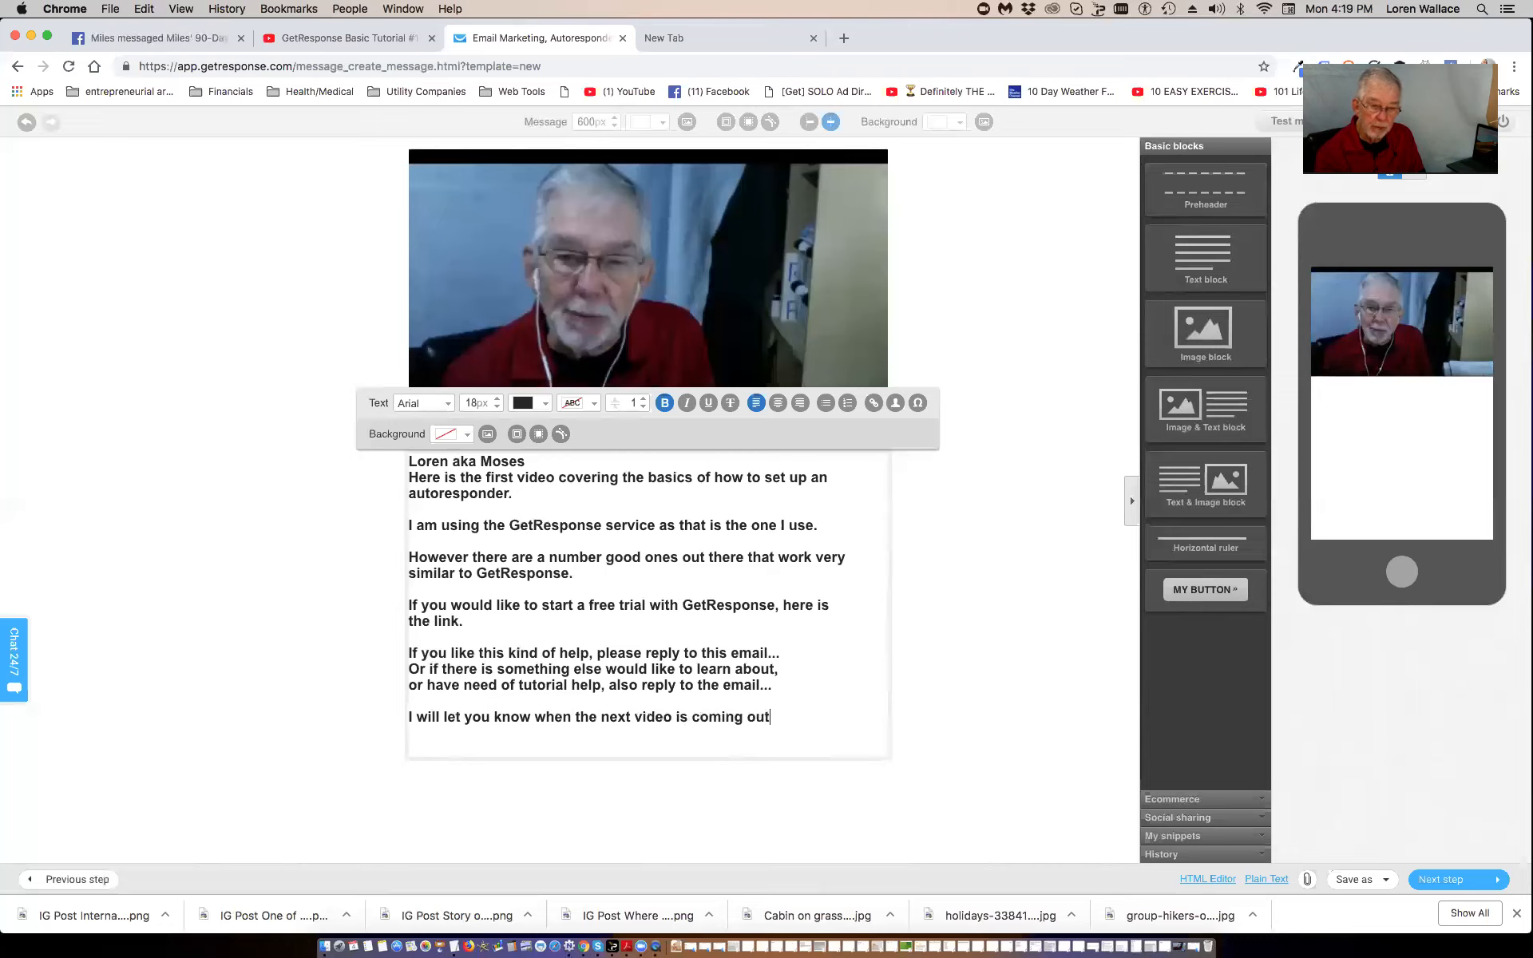
{"action": "type", "text": "..."}
{"action": "key", "text": "Return"}
{"action": "key", "text": "Return"}
{"action": "type", "text": "Till"}
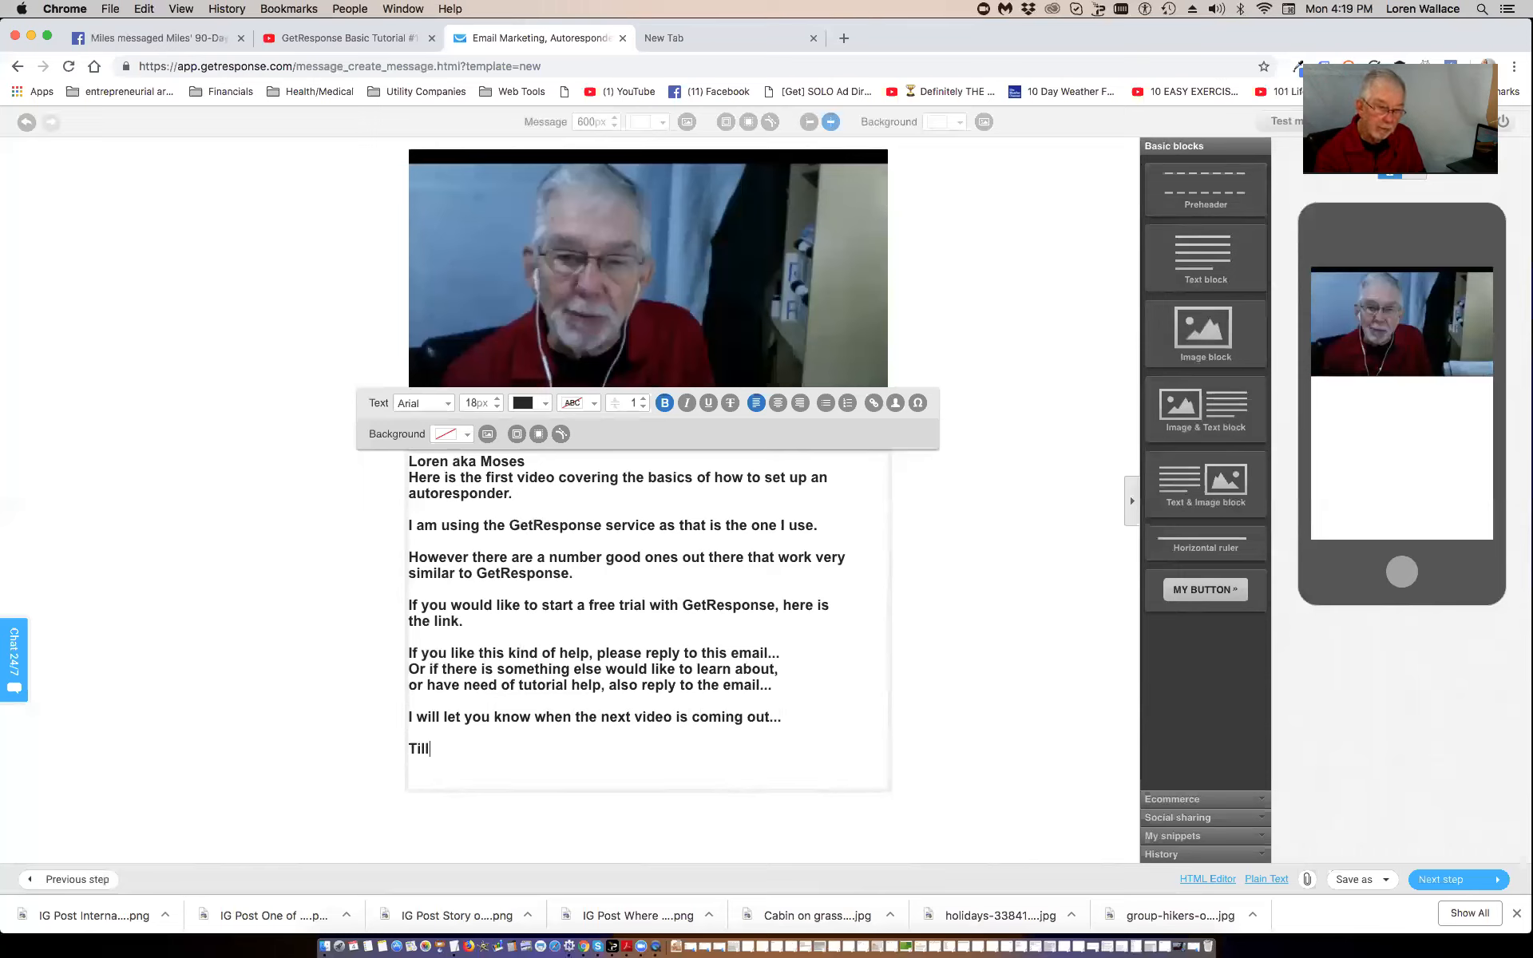
{"action": "type", "text": " then"}
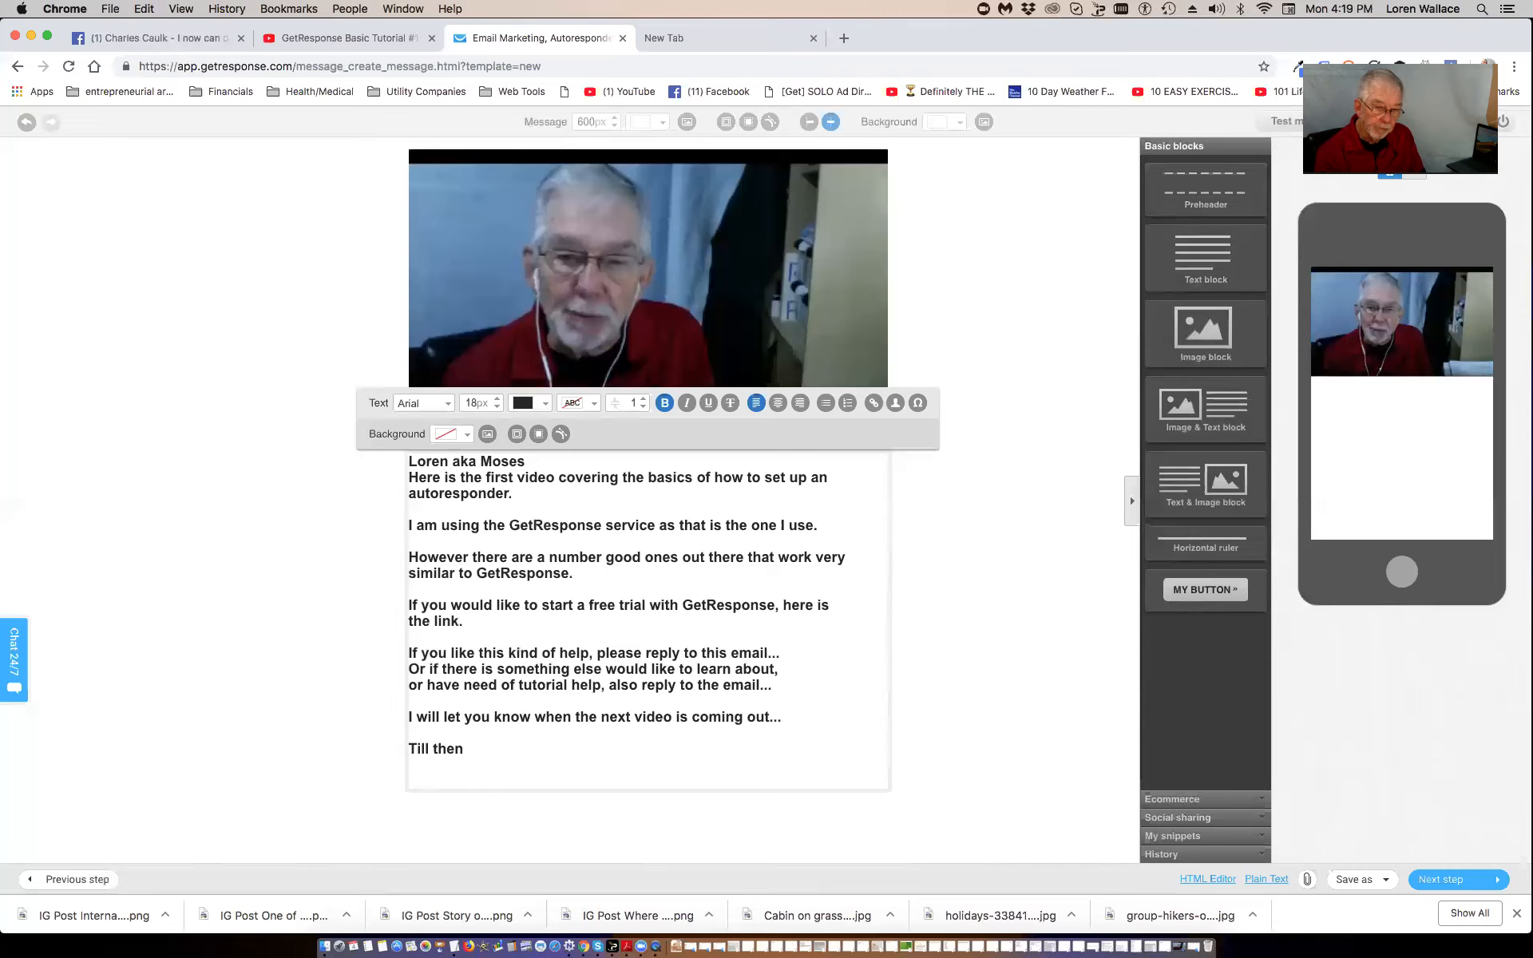
{"action": "type", "text": "best of lo"}
{"action": "key", "text": "BackSpace"}
{"action": "key", "text": "BackSpace"}
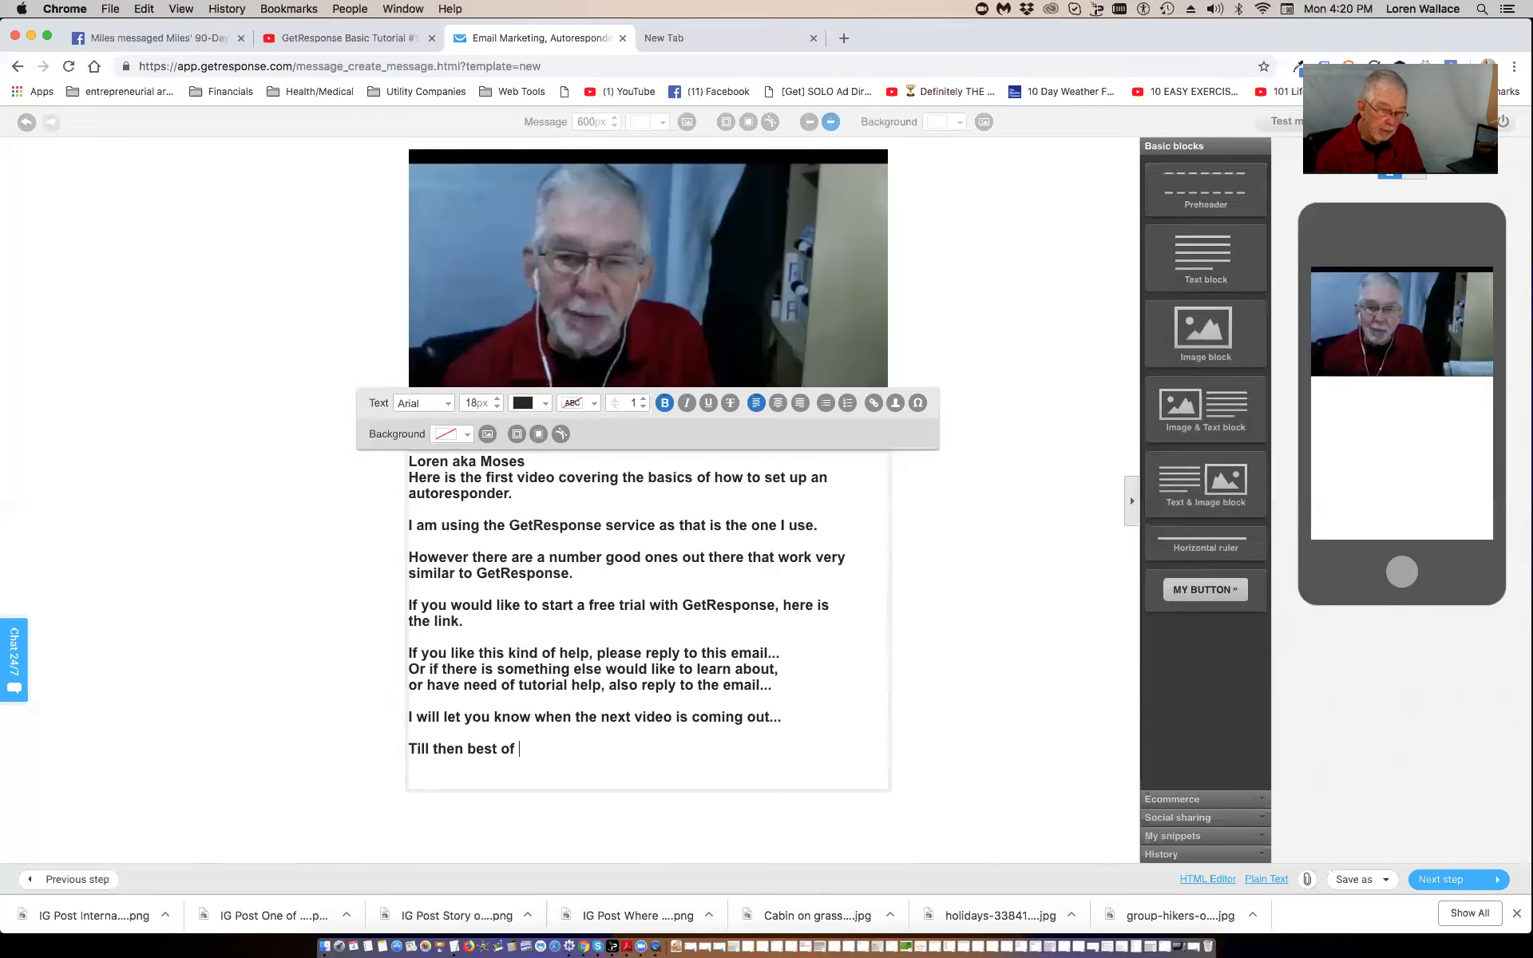
{"action": "key", "text": "BackSpace"}
{"action": "key", "text": "BackSpace"}
{"action": "key", "text": "BackSpace"}
{"action": "key", "text": "BackSpace"}
{"action": "key", "text": "BackSpace"}
{"action": "key", "text": "BackSpace"}
{"action": "key", "text": "BackSpace"}
{"action": "key", "text": "BackSpace"}
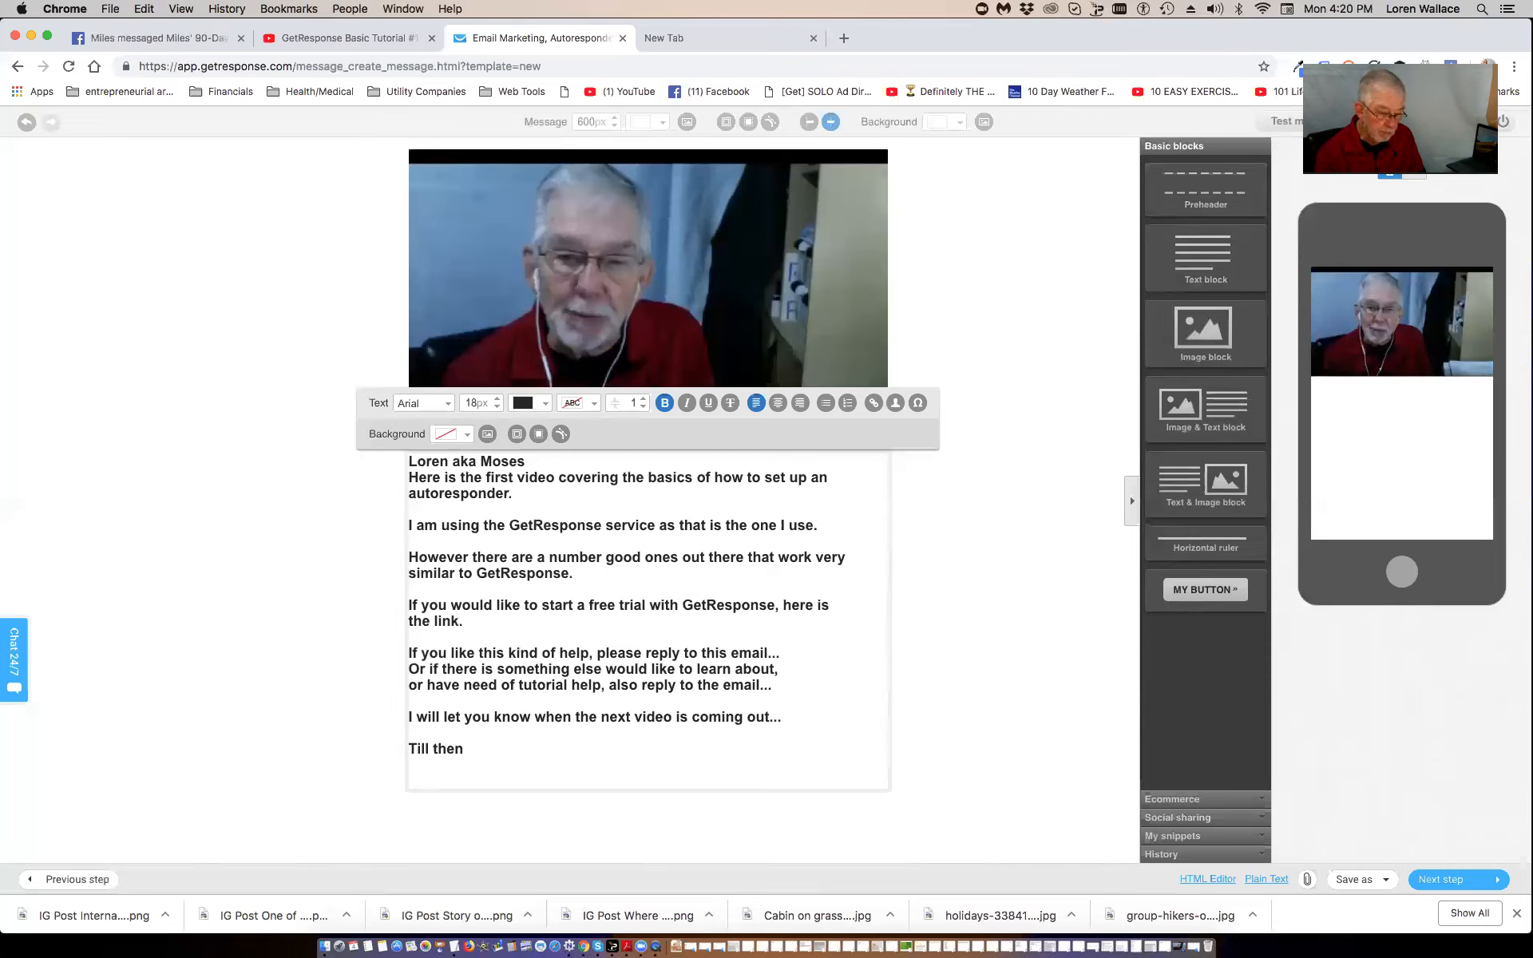
- Complete the "Till then" line with "good fortune..." and leave a blank line below it
{"action": "type", "text": "go"}
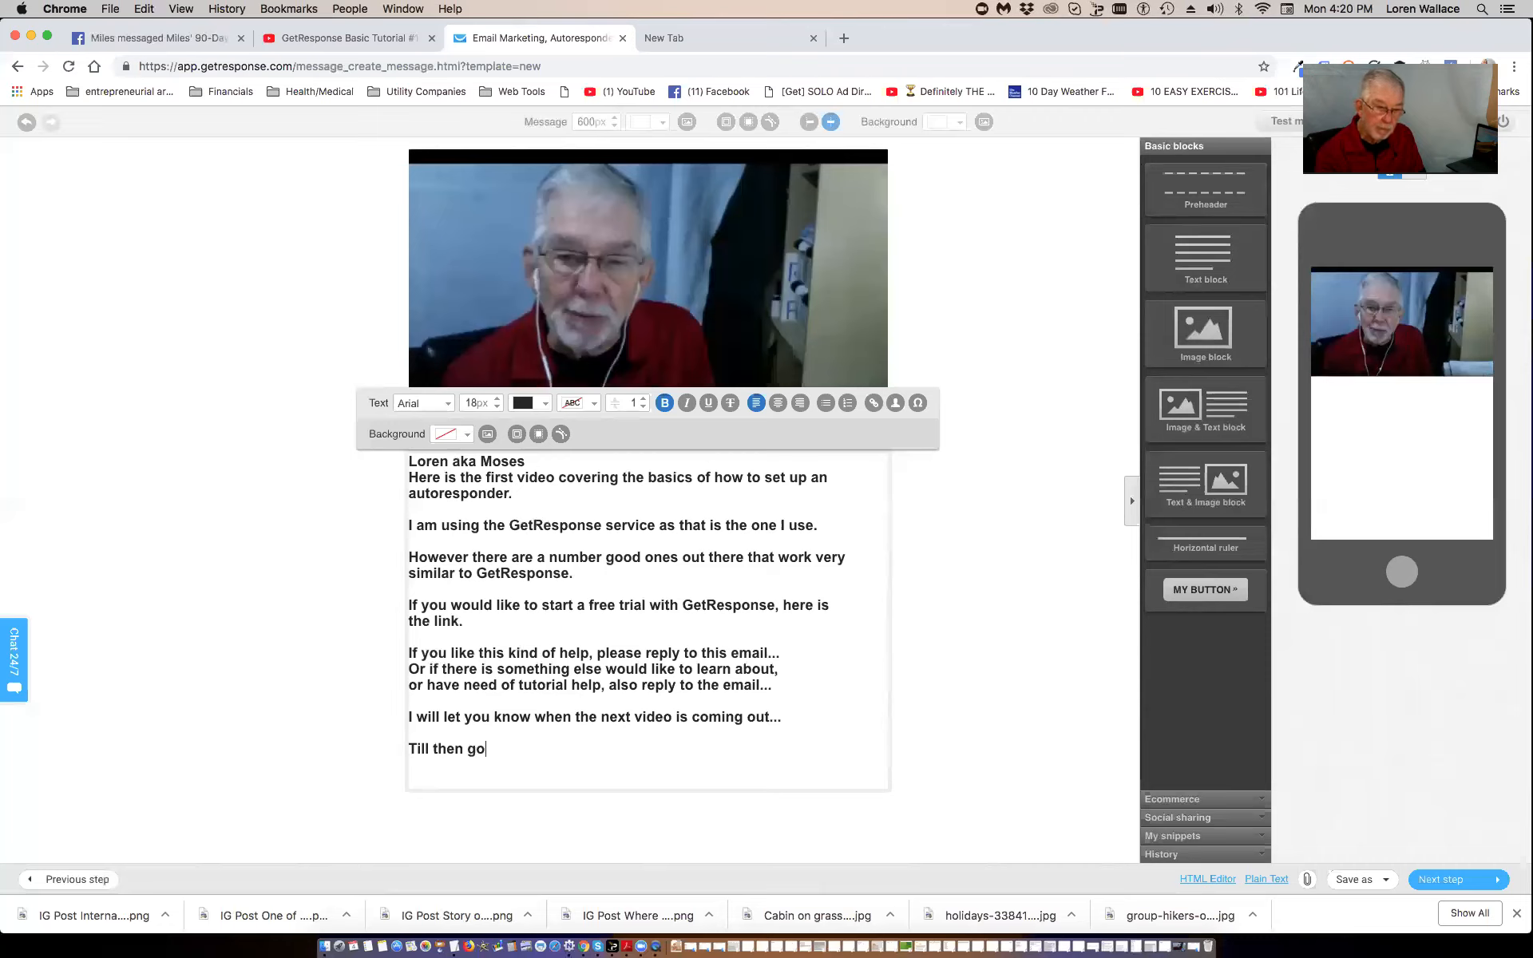
{"action": "type", "text": "od fortune..."}
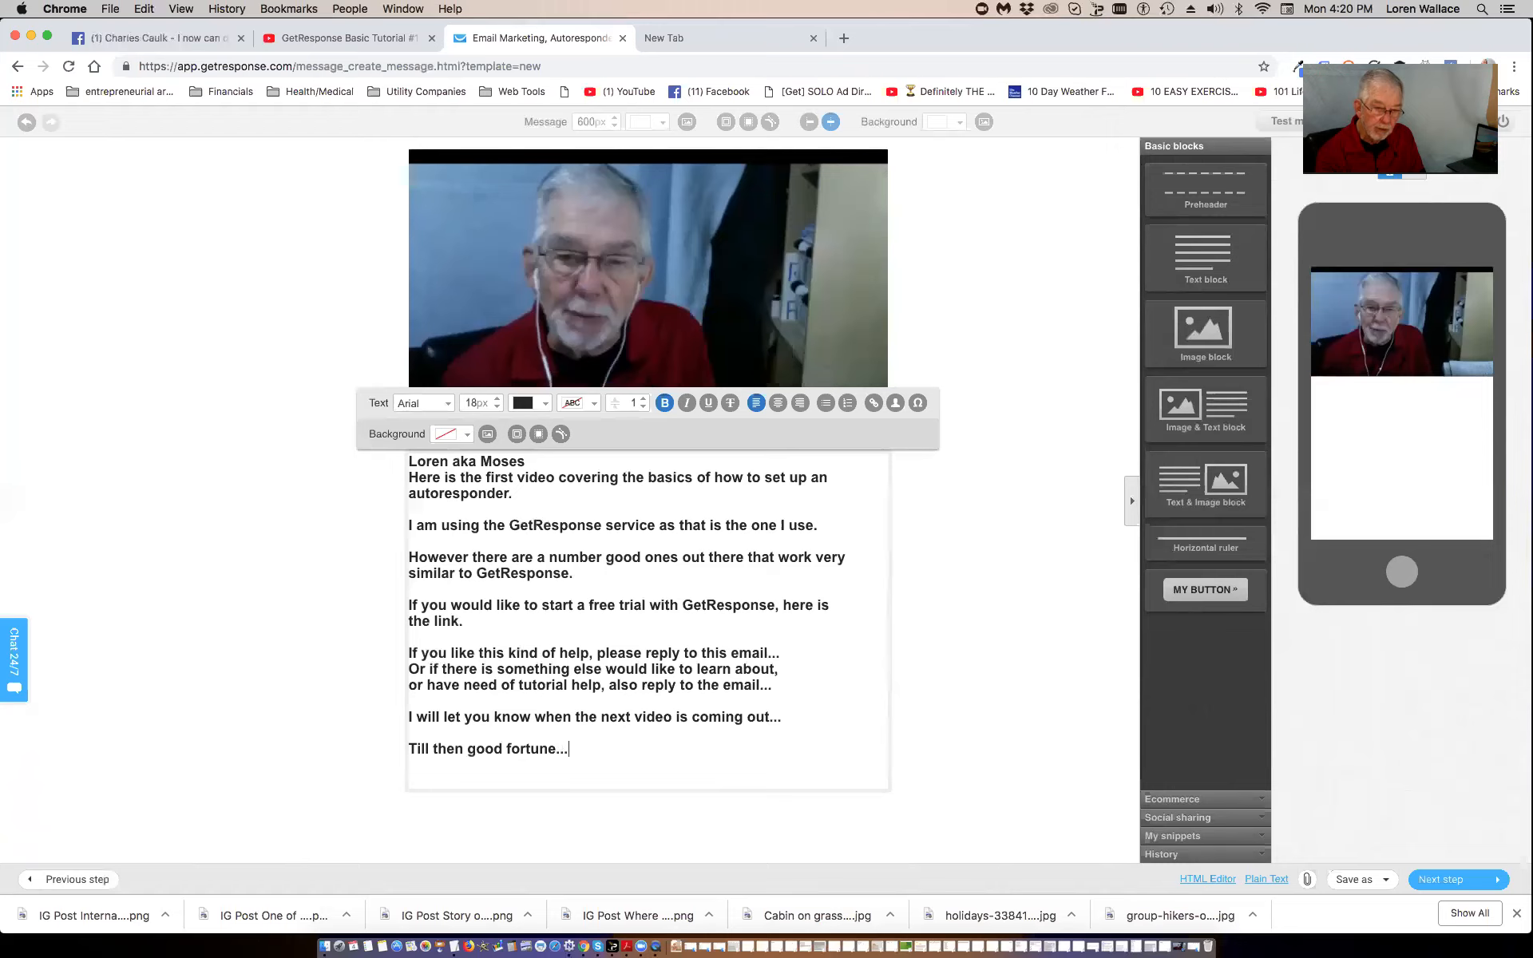
{"action": "key", "text": "Return"}
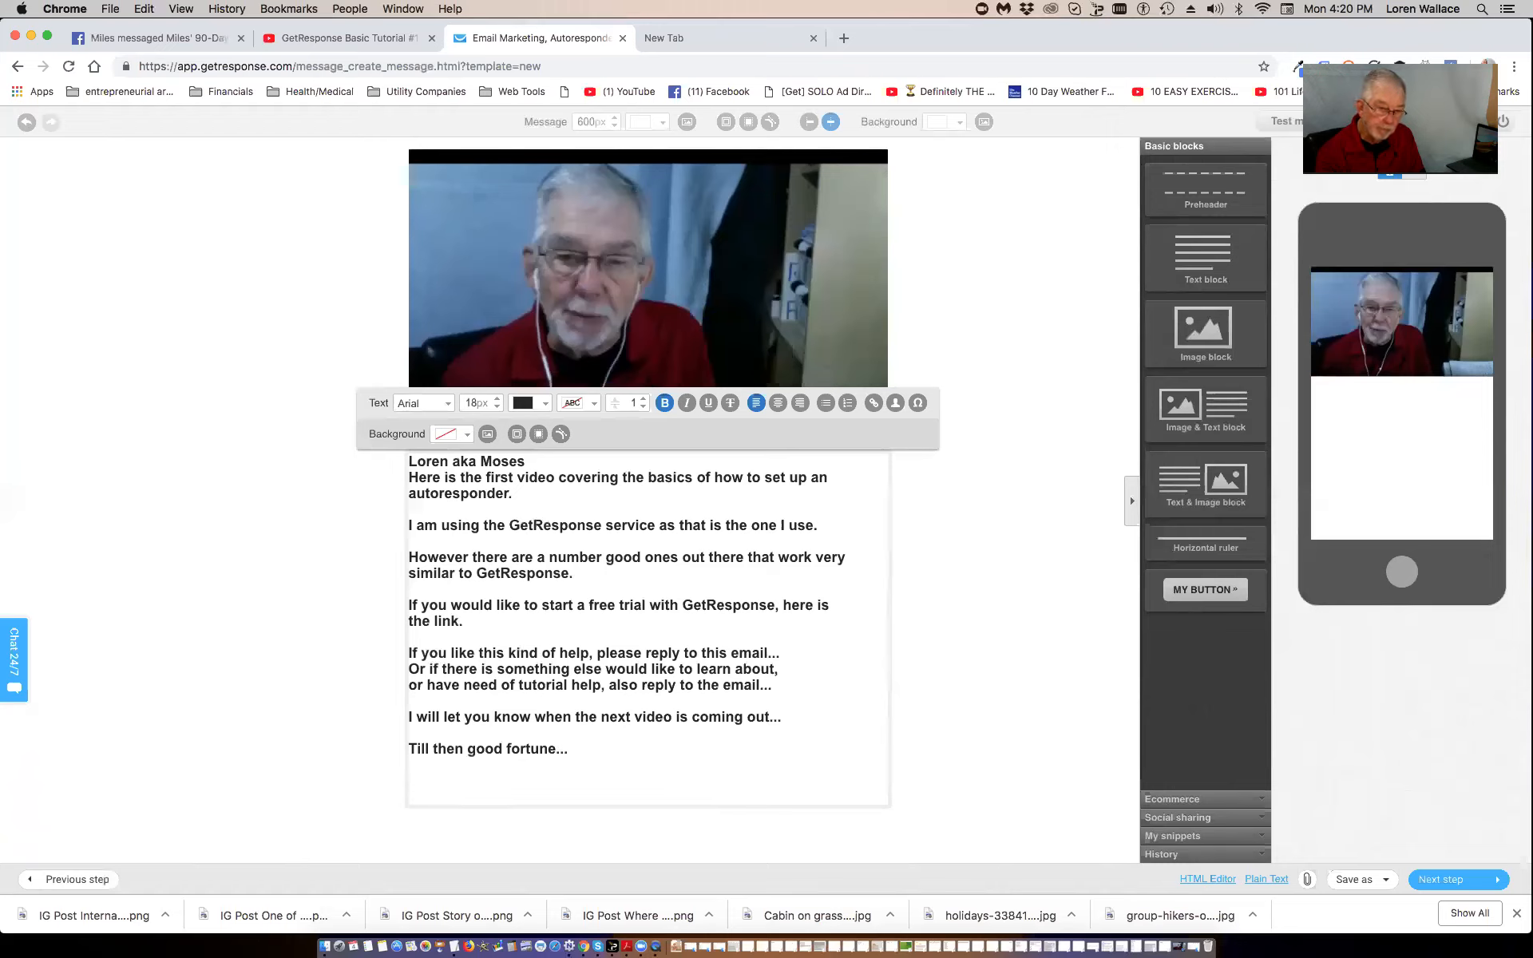
{"action": "key", "text": "Return"}
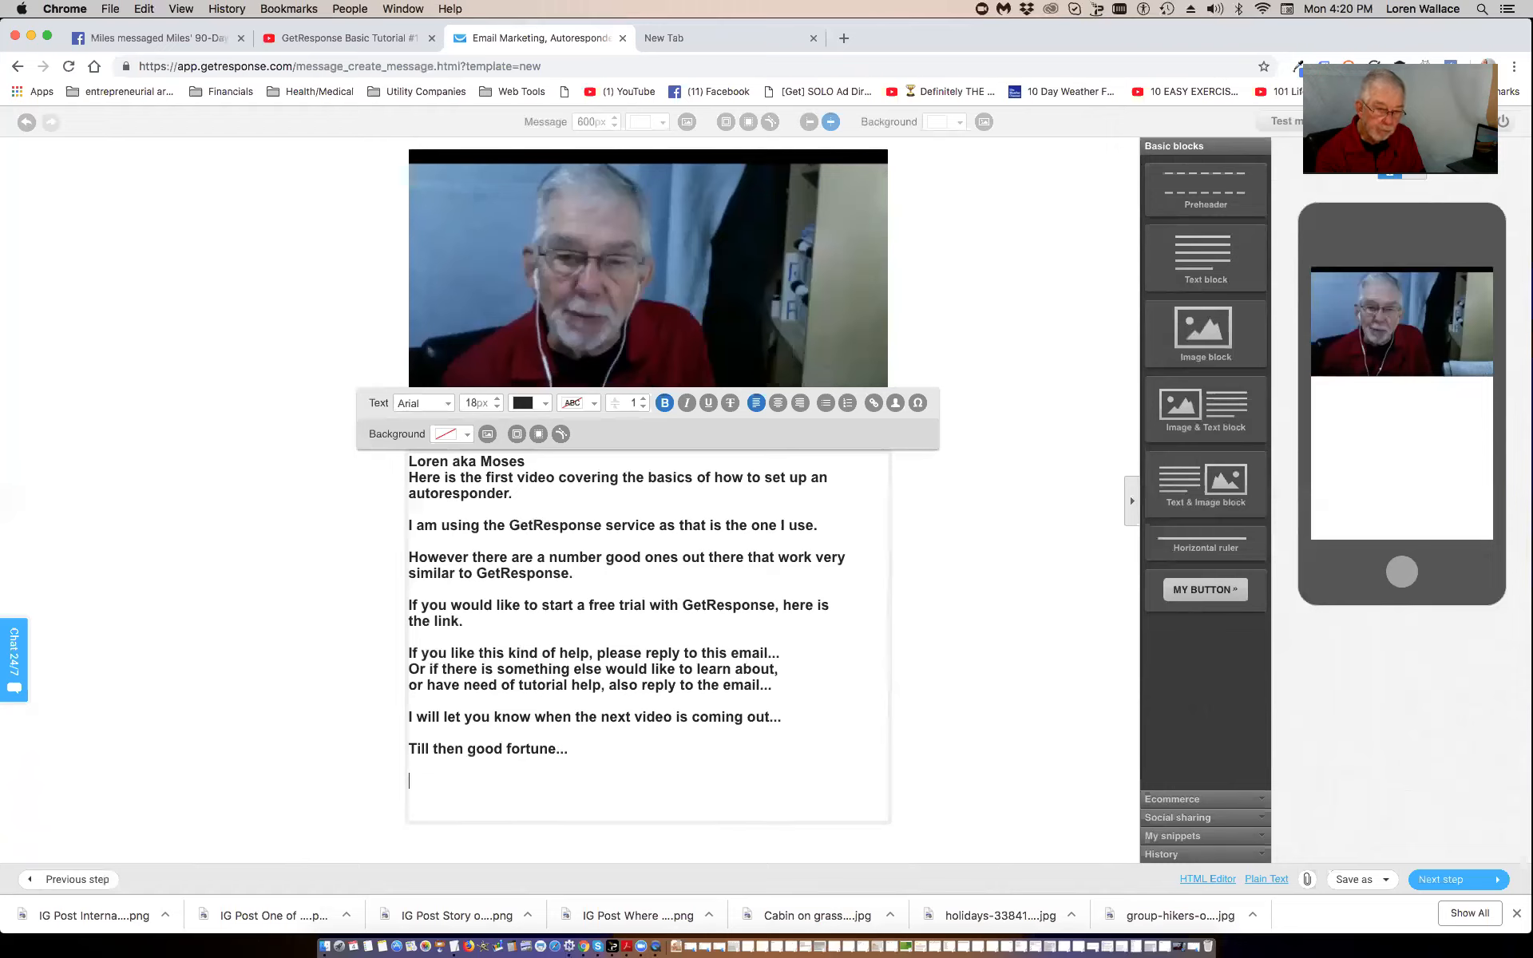
- Write the closing line "As always I am Pulling for YOUR SUCCESS," and start a new line directly below it
{"action": "type", "text": "As al"}
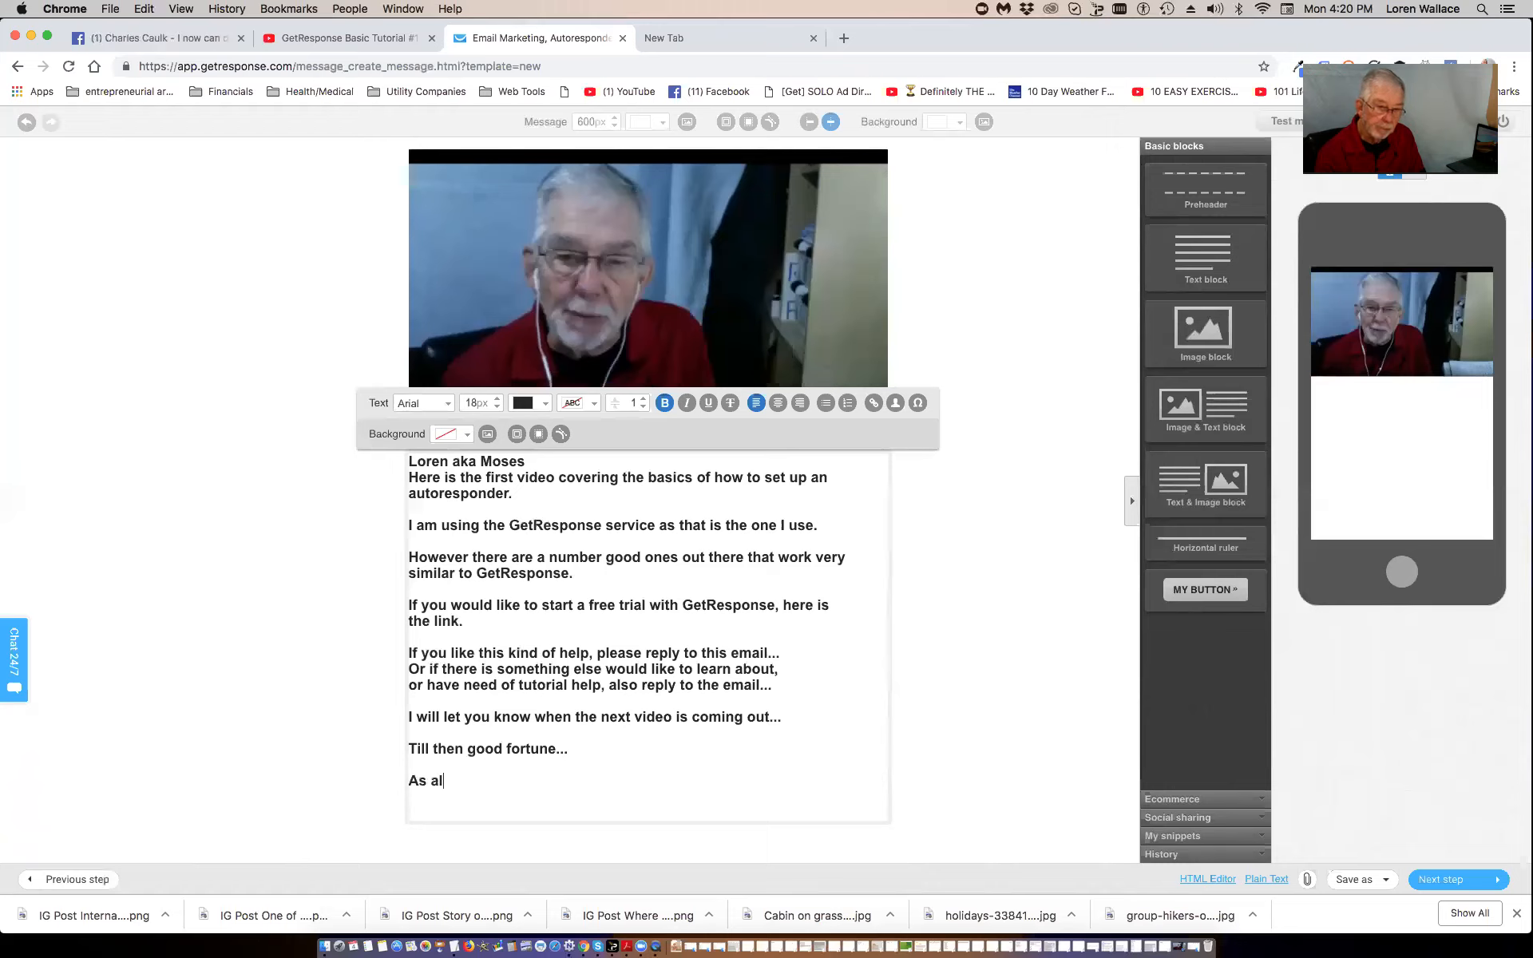
{"action": "type", "text": "ways "}
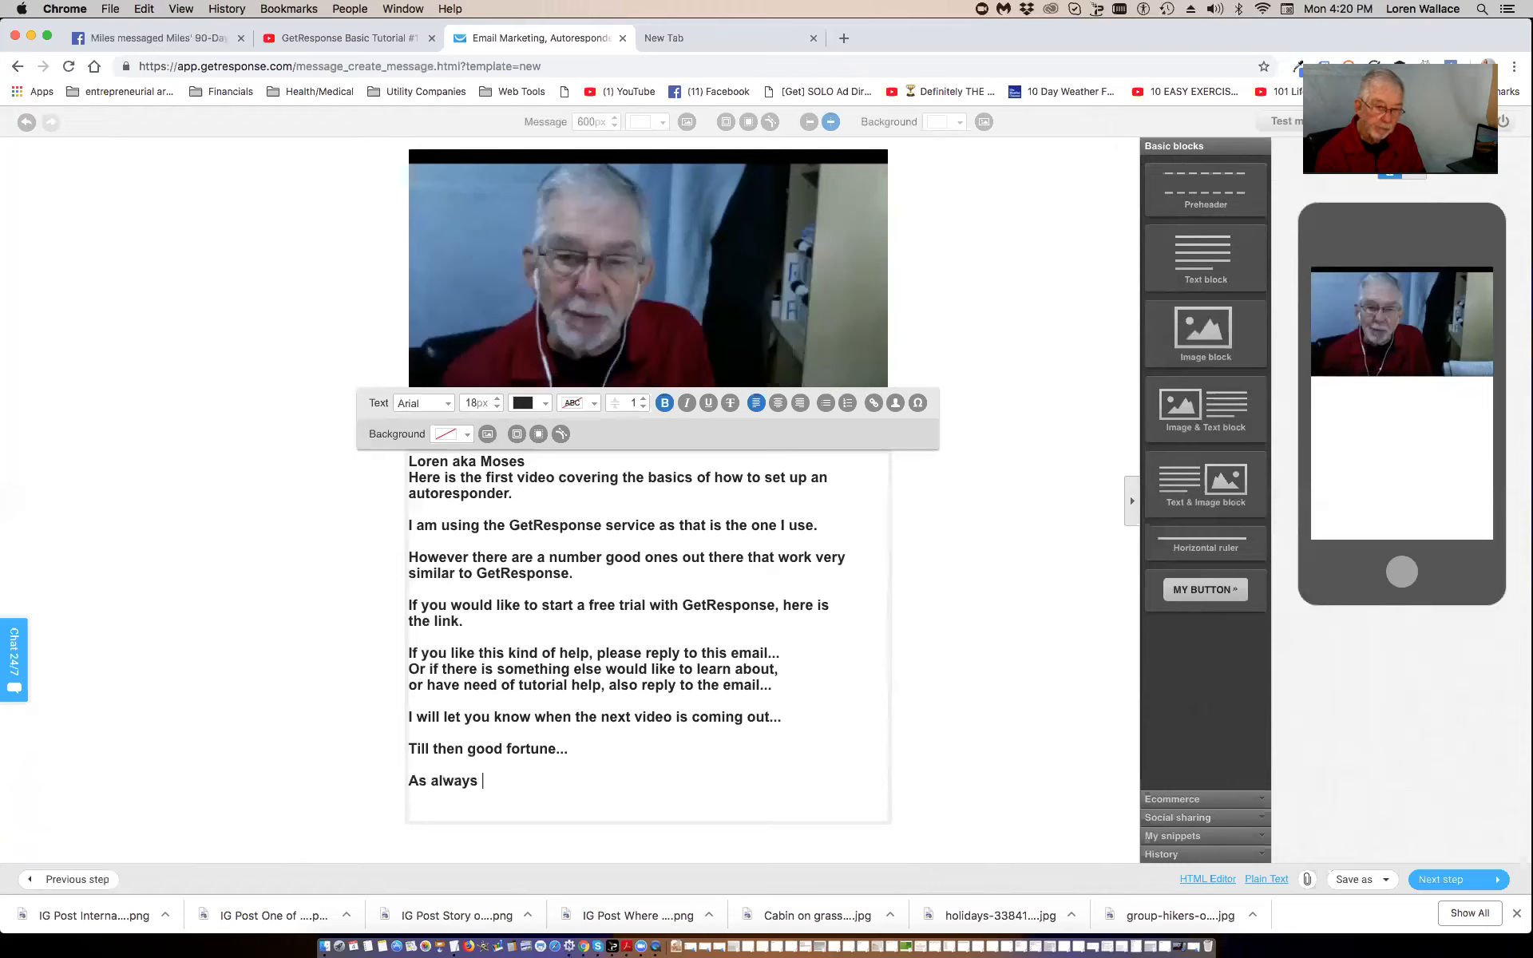
{"action": "type", "text": "I am Pulling "}
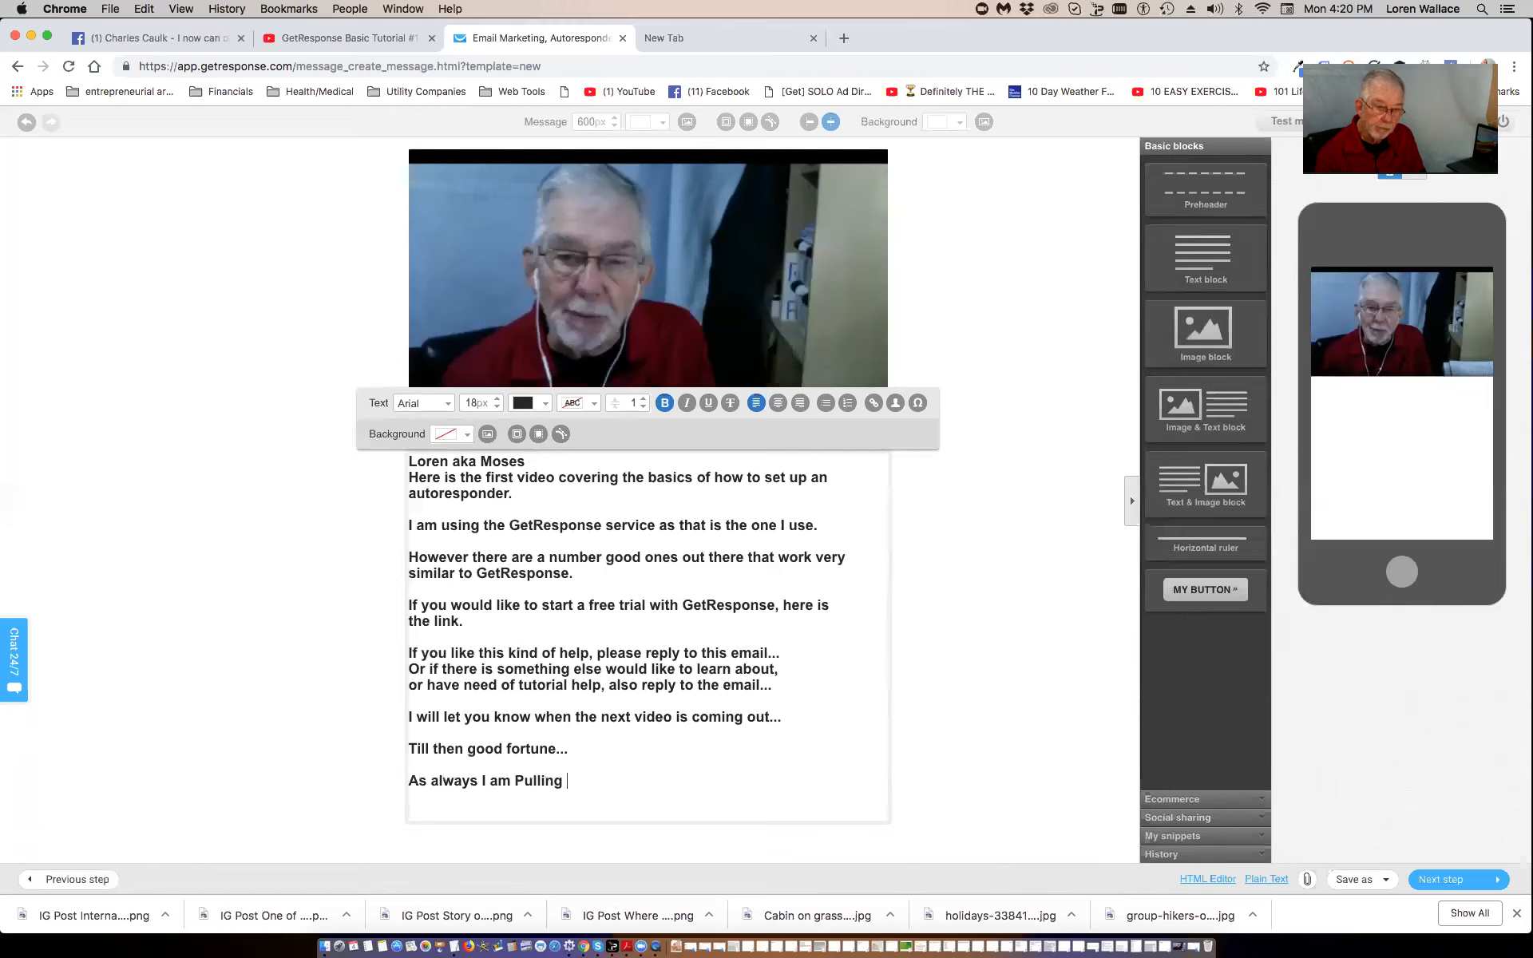
{"action": "type", "text": "for DYOUR"}
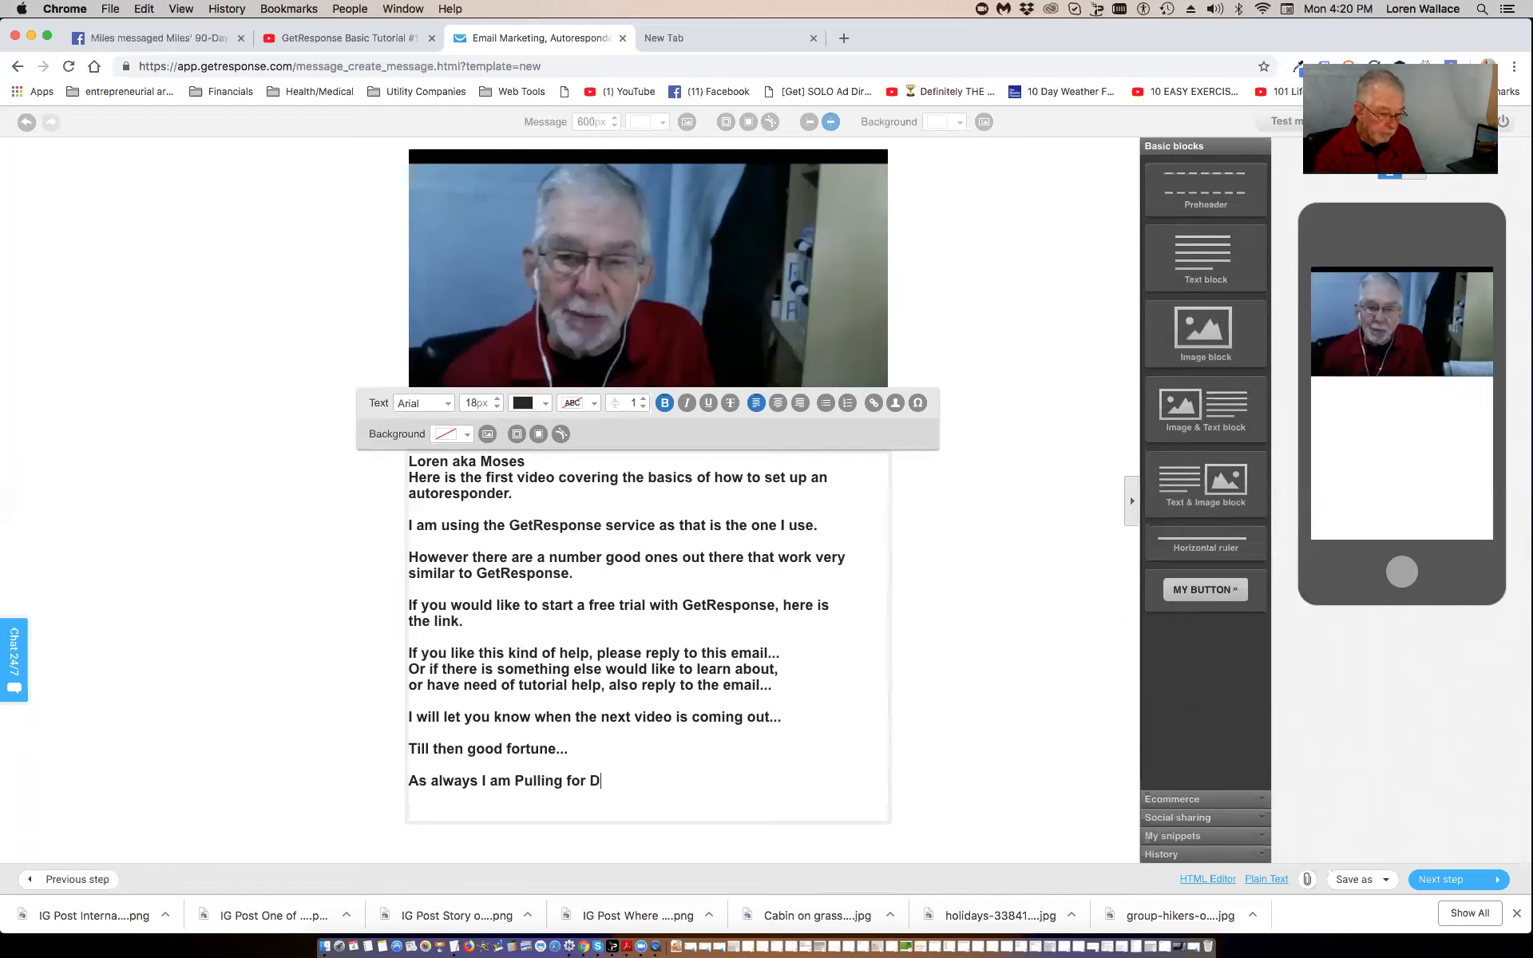
{"action": "key", "text": "BackSpace"}
{"action": "key", "text": "BackSpace"}
{"action": "key", "text": "BackSpace"}
{"action": "key", "text": "BackSpace"}
{"action": "key", "text": "BackSpace"}
{"action": "key", "text": "BackSpace"}
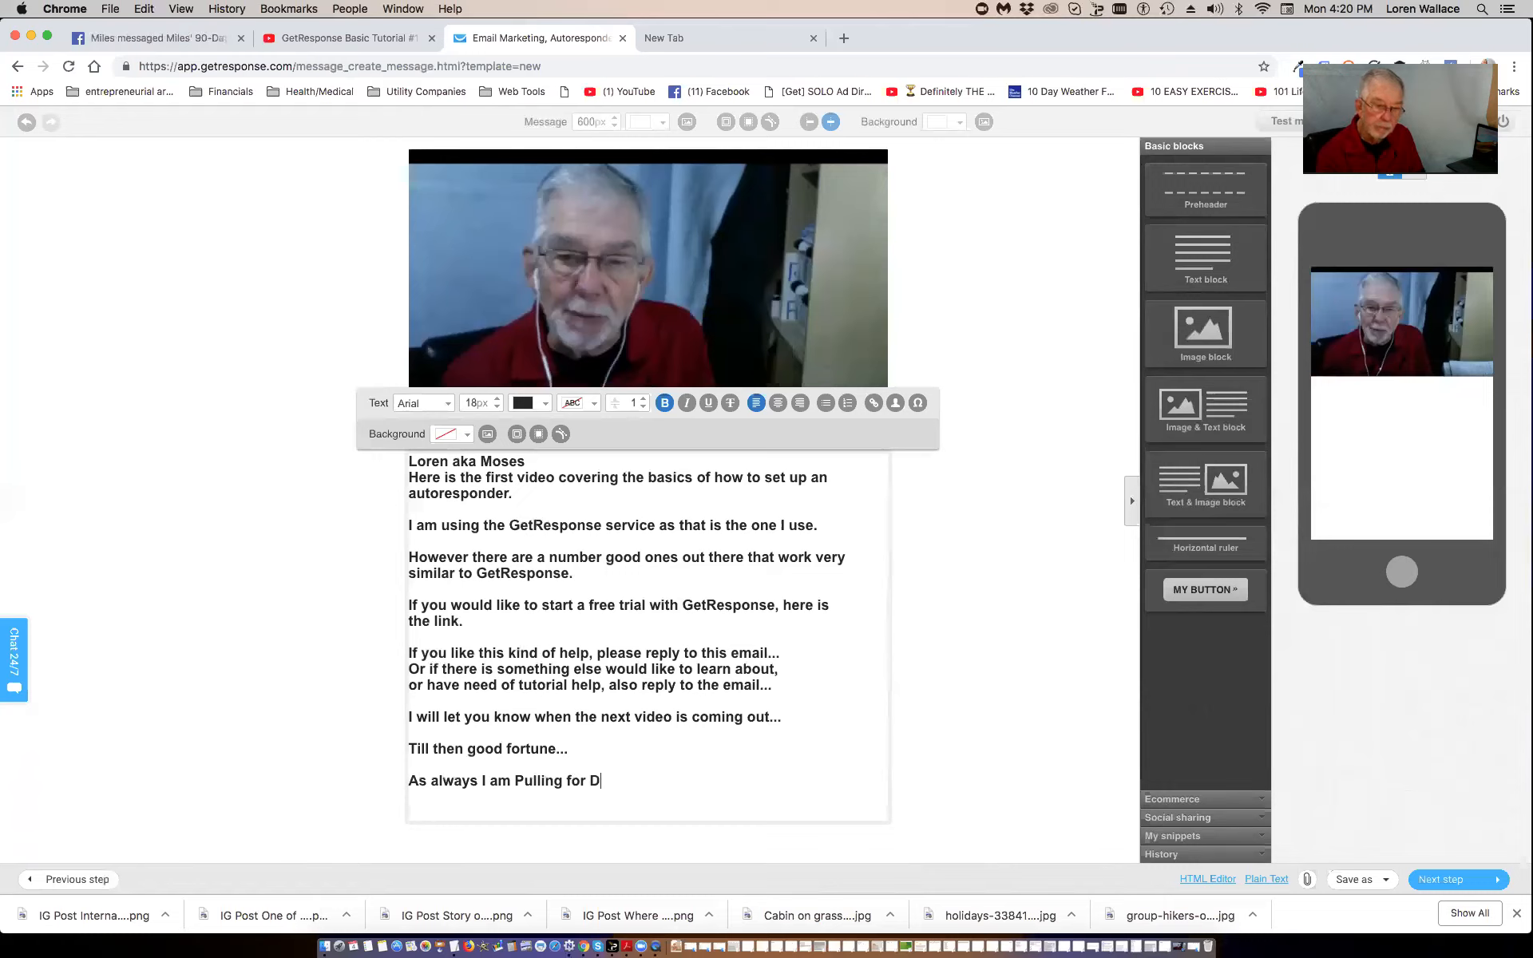
{"action": "type", "text": "Y"}
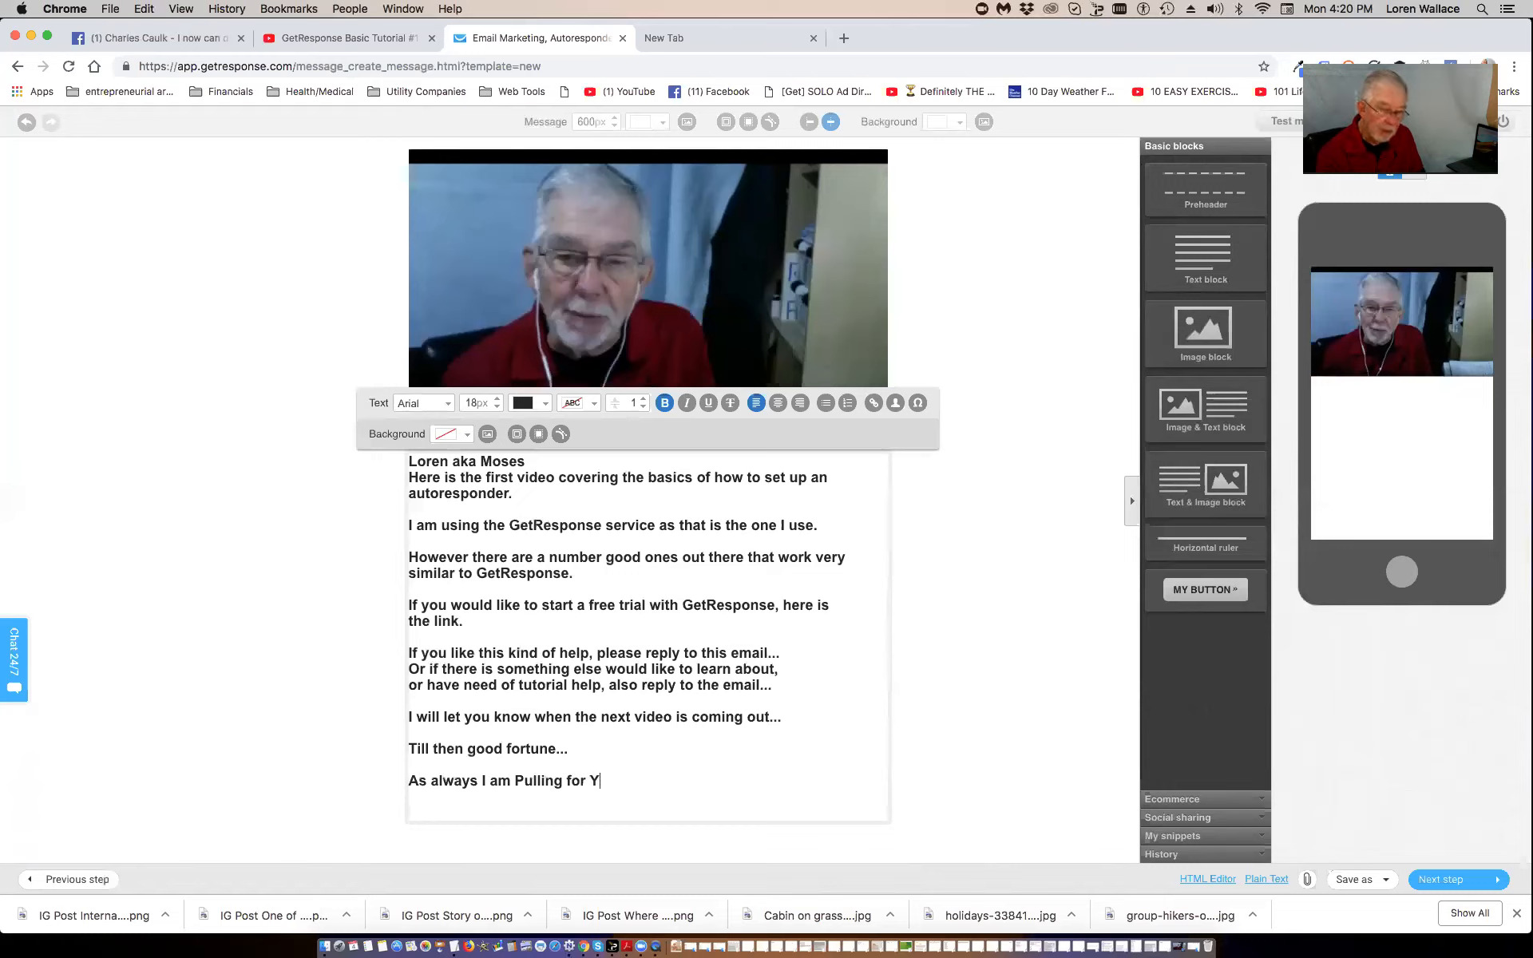
{"action": "type", "text": "OUR SU"}
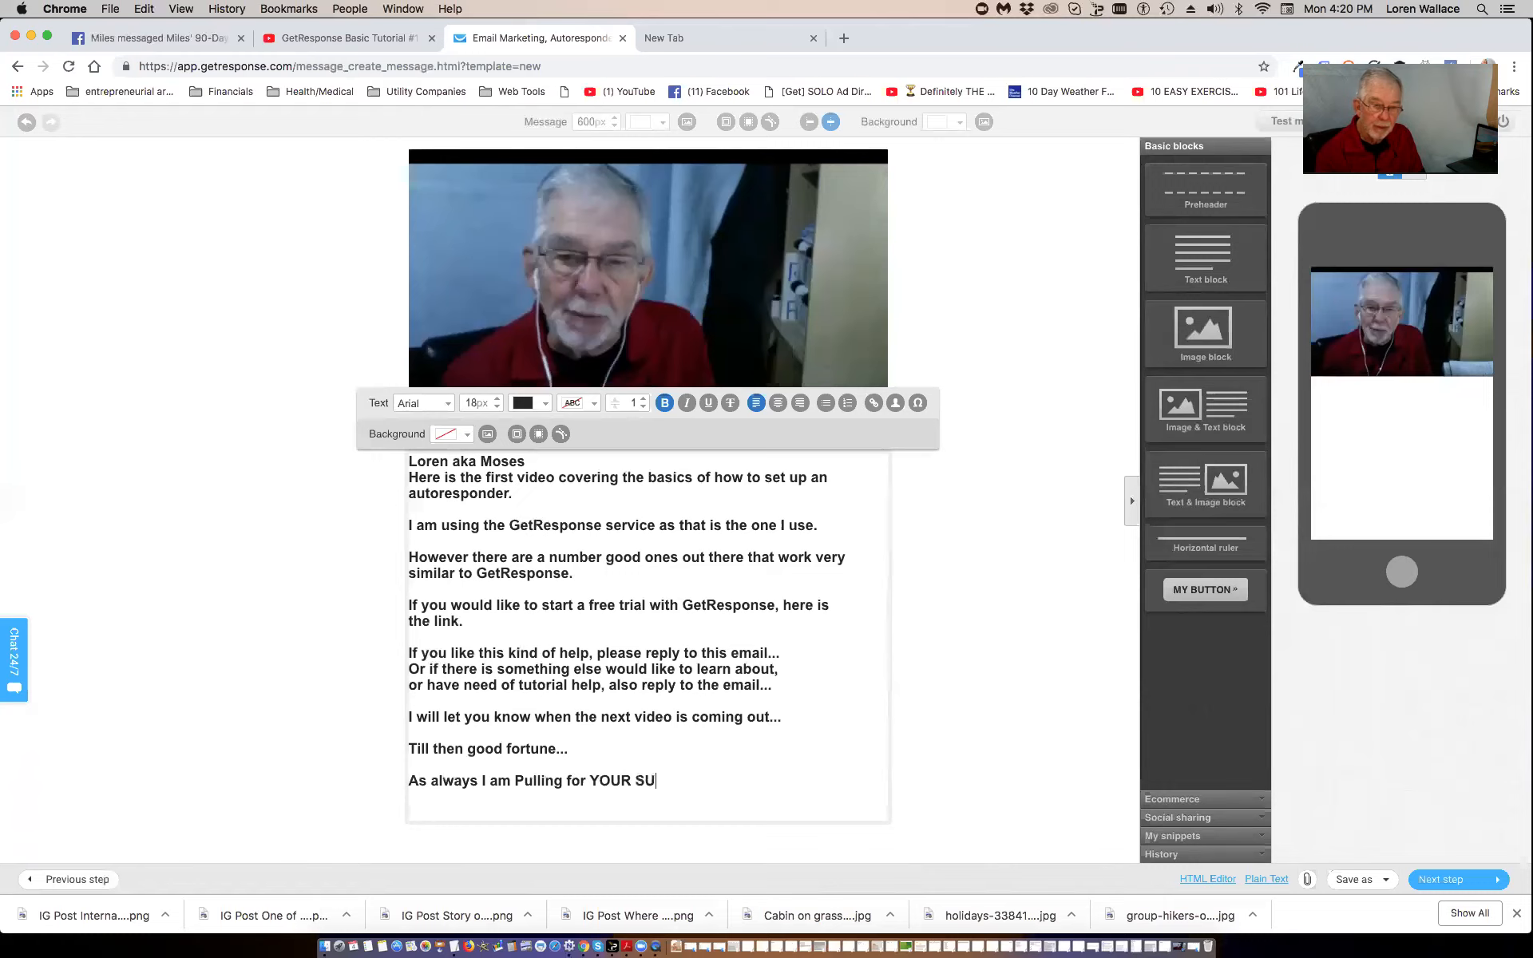
{"action": "type", "text": "CCESS,"}
{"action": "key", "text": "Return"}
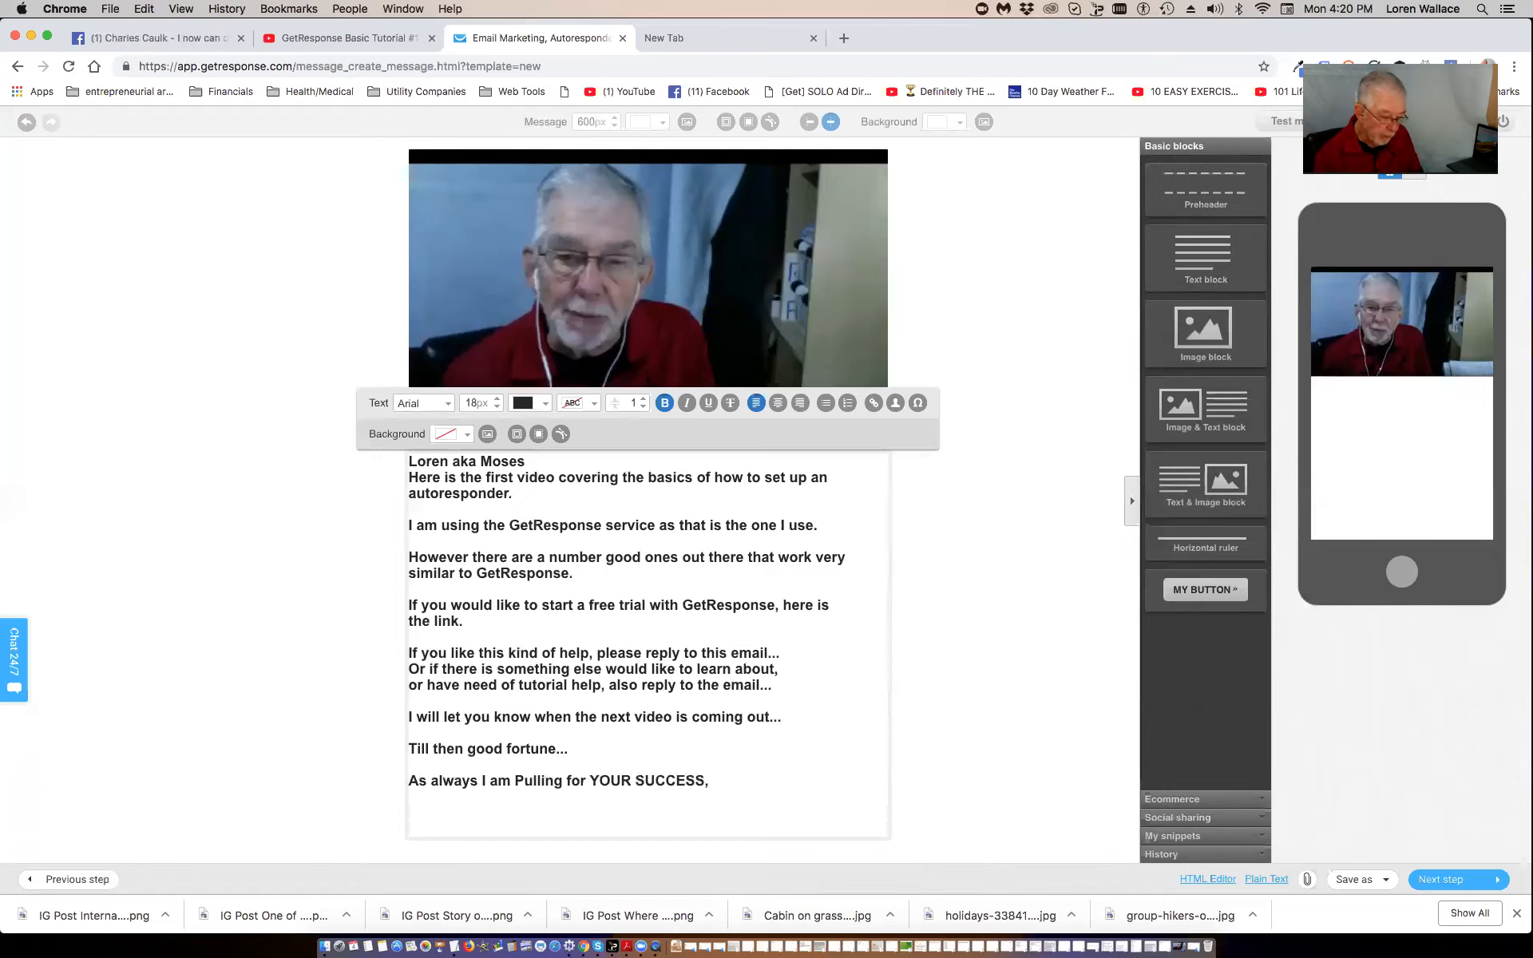
- Sign the message with the sender's first name and alias followed by ":-)", and start a new line below
{"action": "type", "text": "Loren aka "}
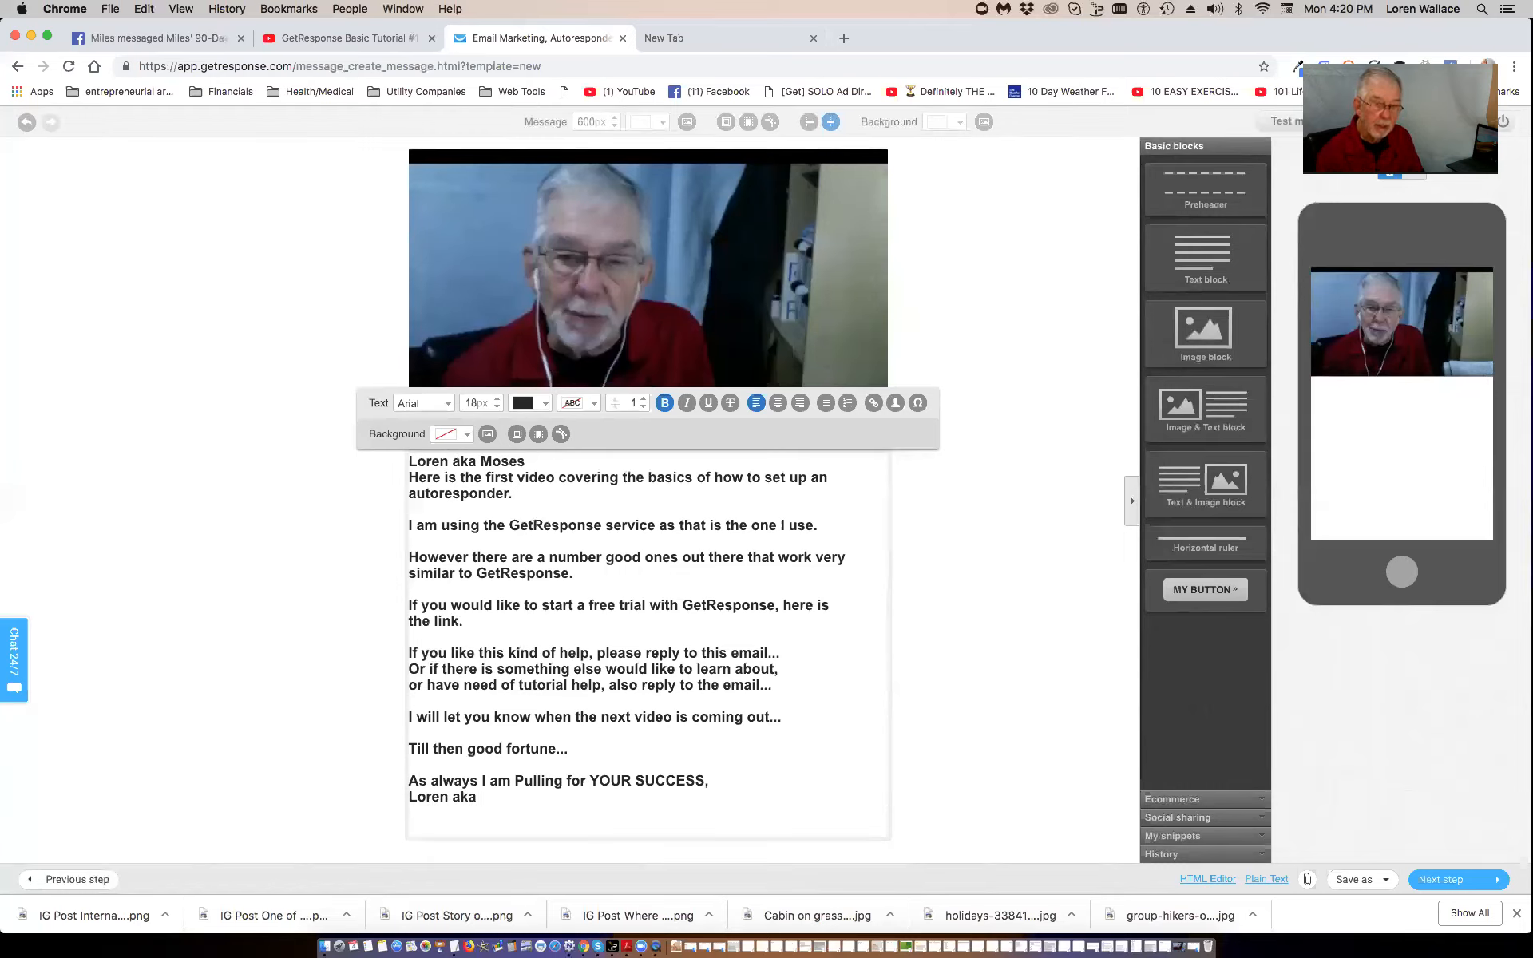
{"action": "type", "text": "Moses :-)"}
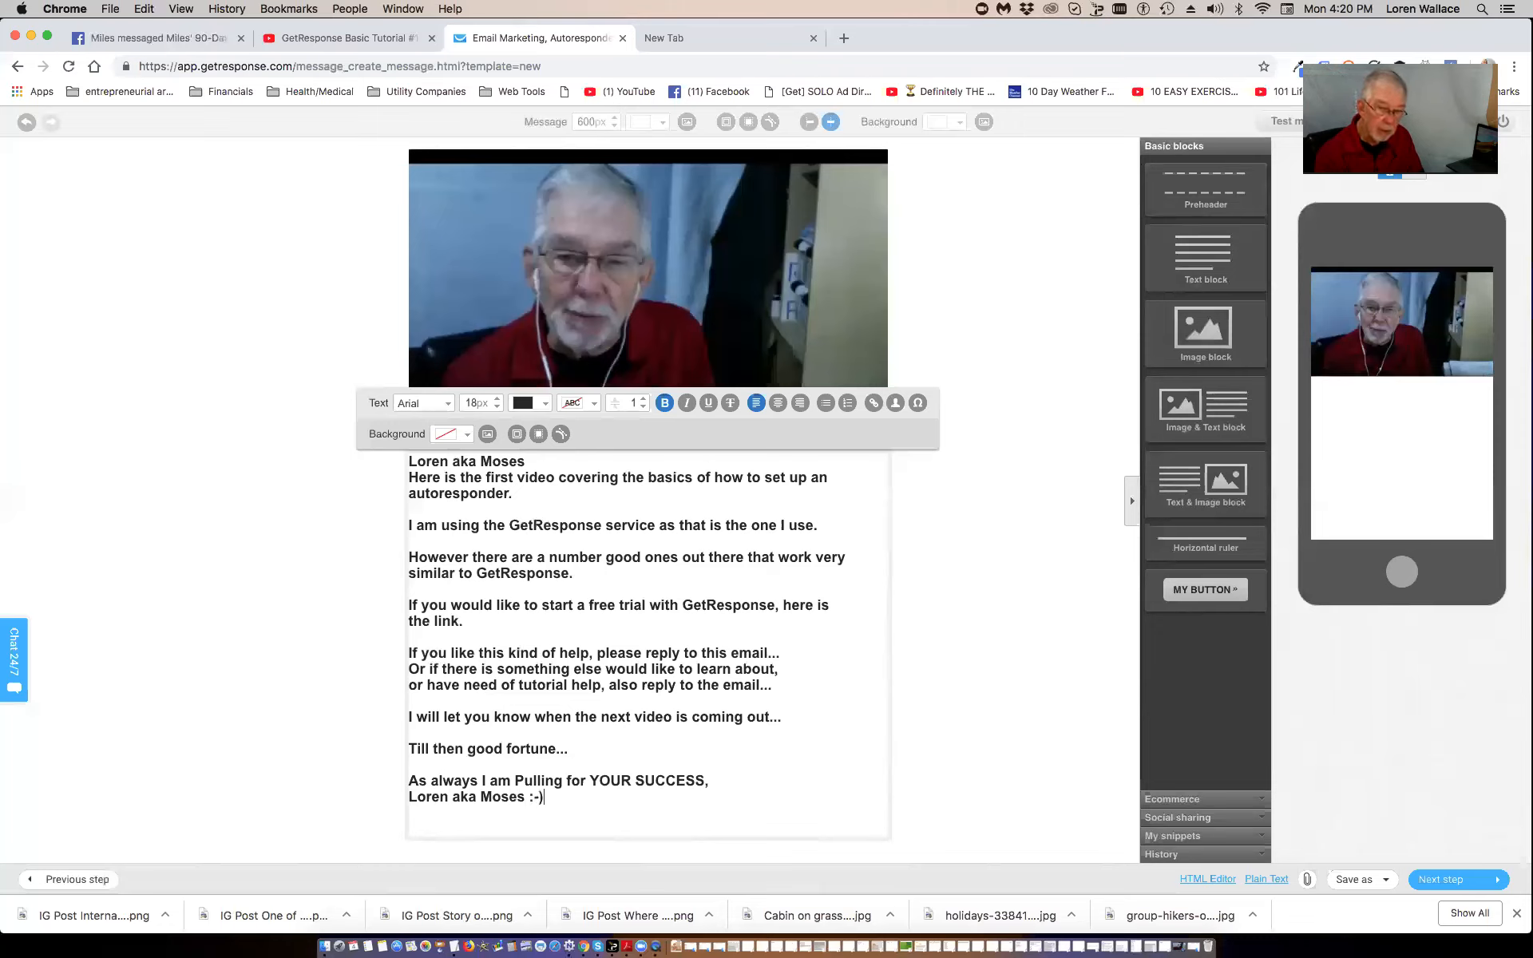
{"action": "key", "text": "Return"}
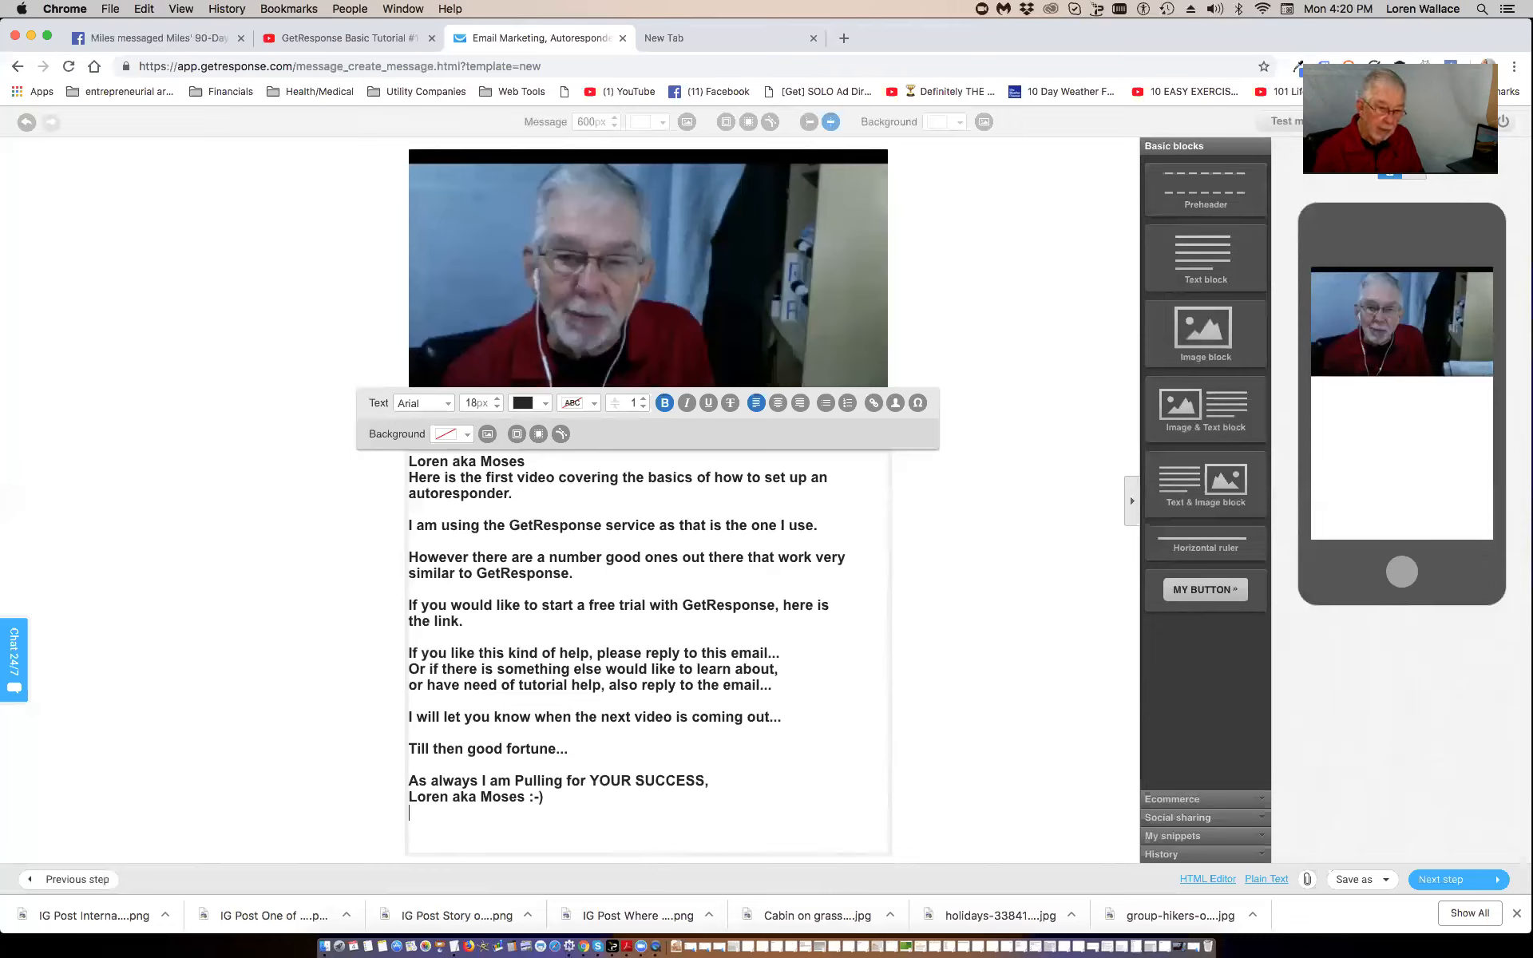
- Begin a postscript directly below the signature with "PS: check out my hub at" and the start of the web address
{"action": "type", "text": "Ps"}
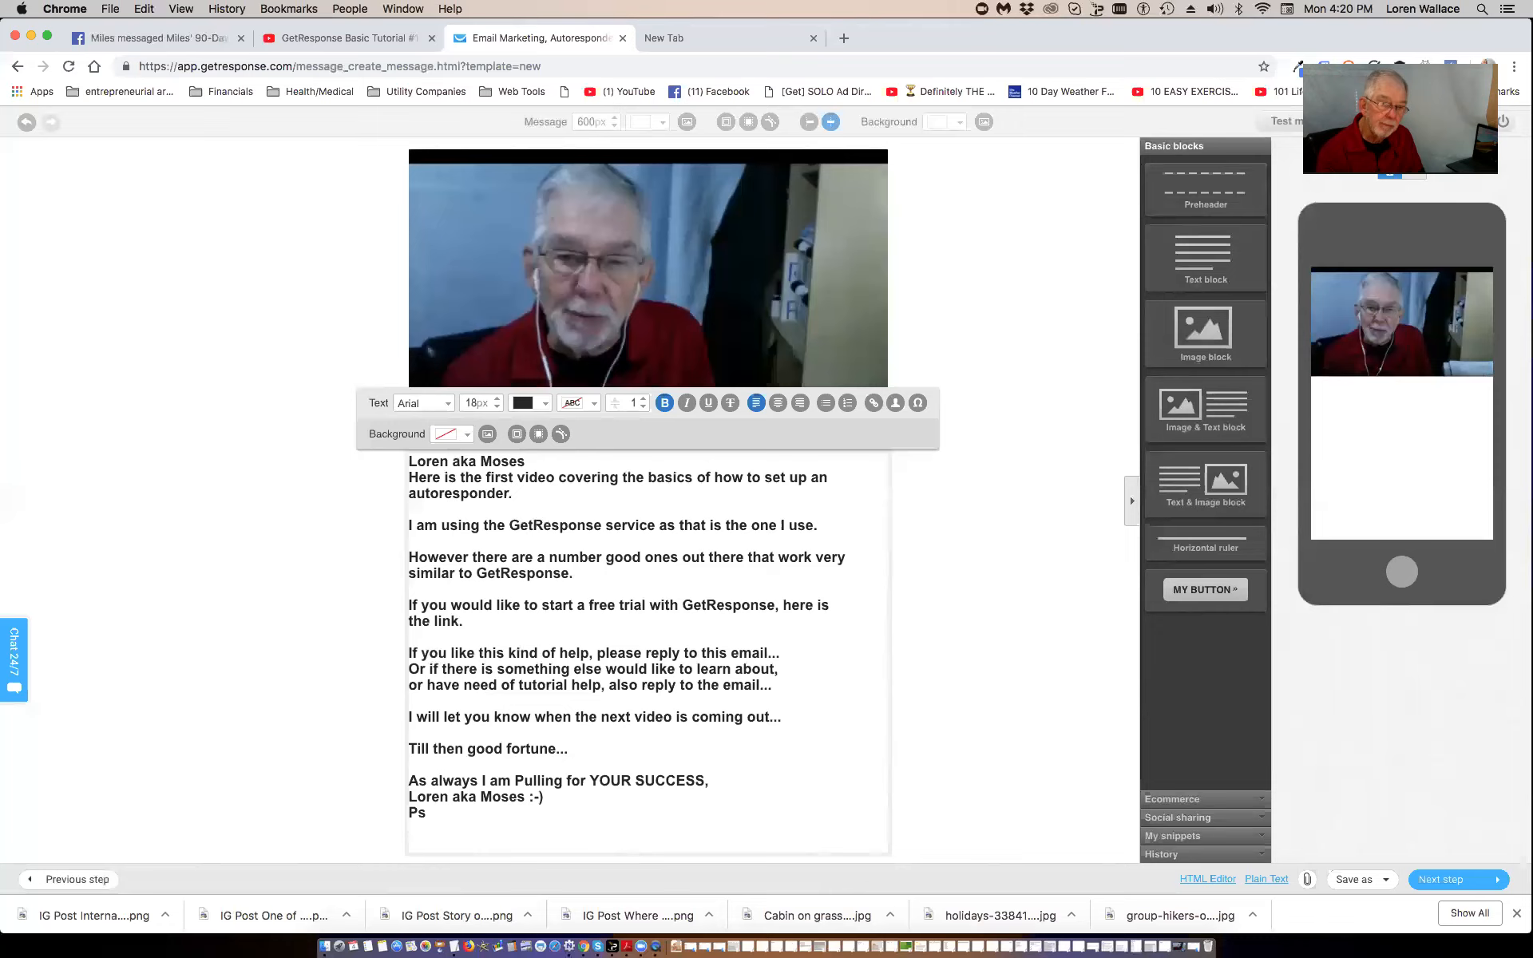
{"action": "key", "text": "BackSpace"}
{"action": "type", "text": "S: ch"}
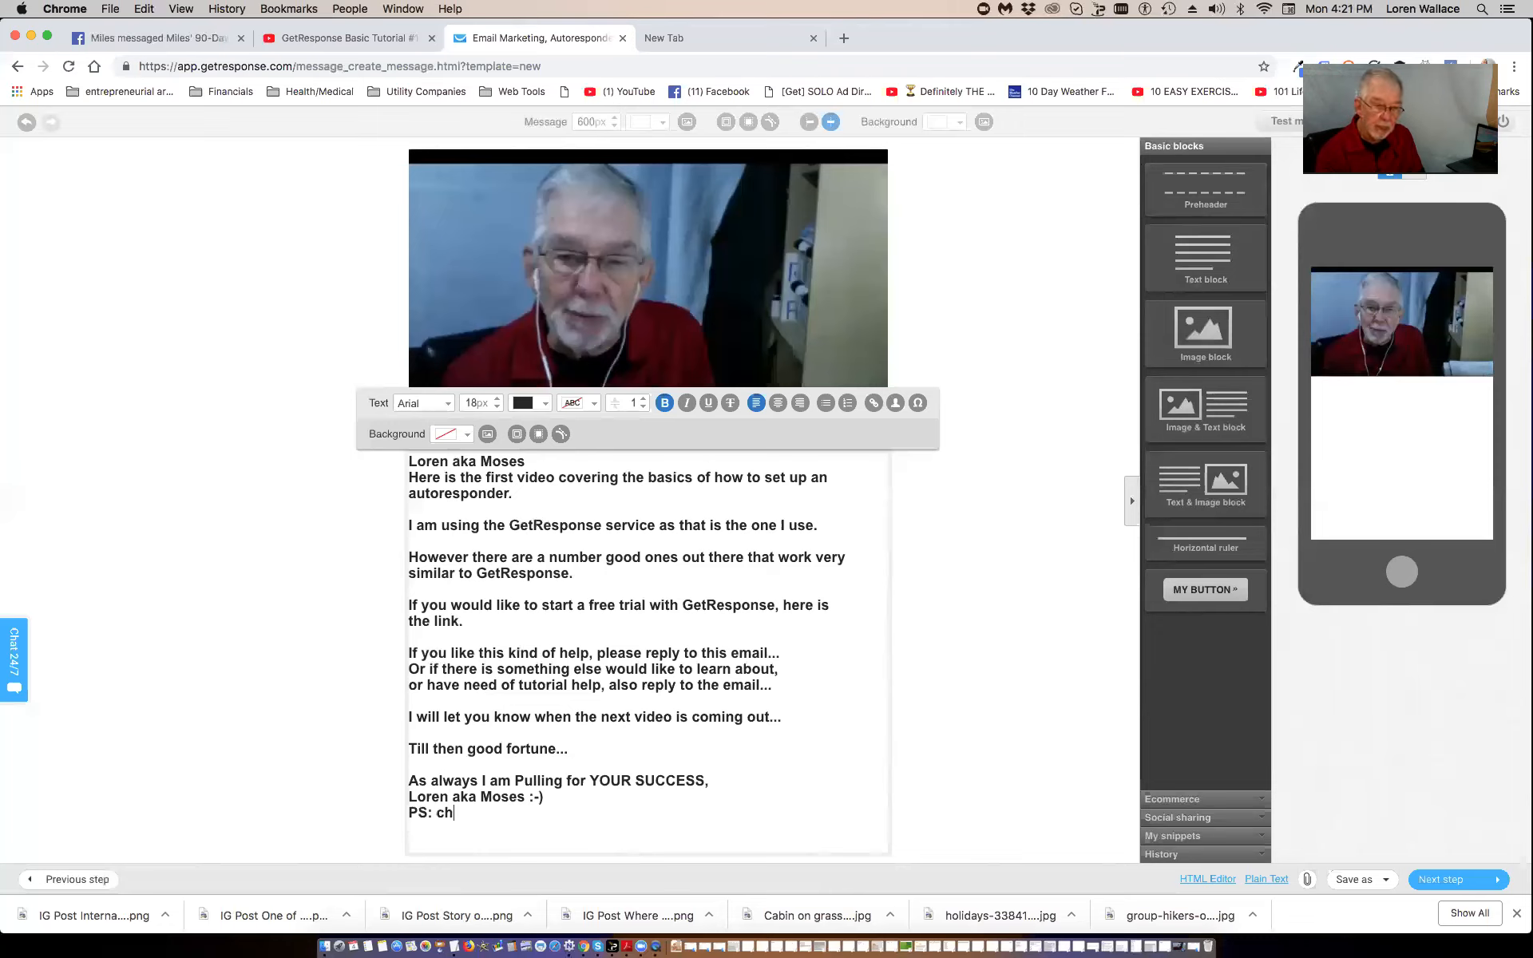
{"action": "type", "text": "eck out my h"}
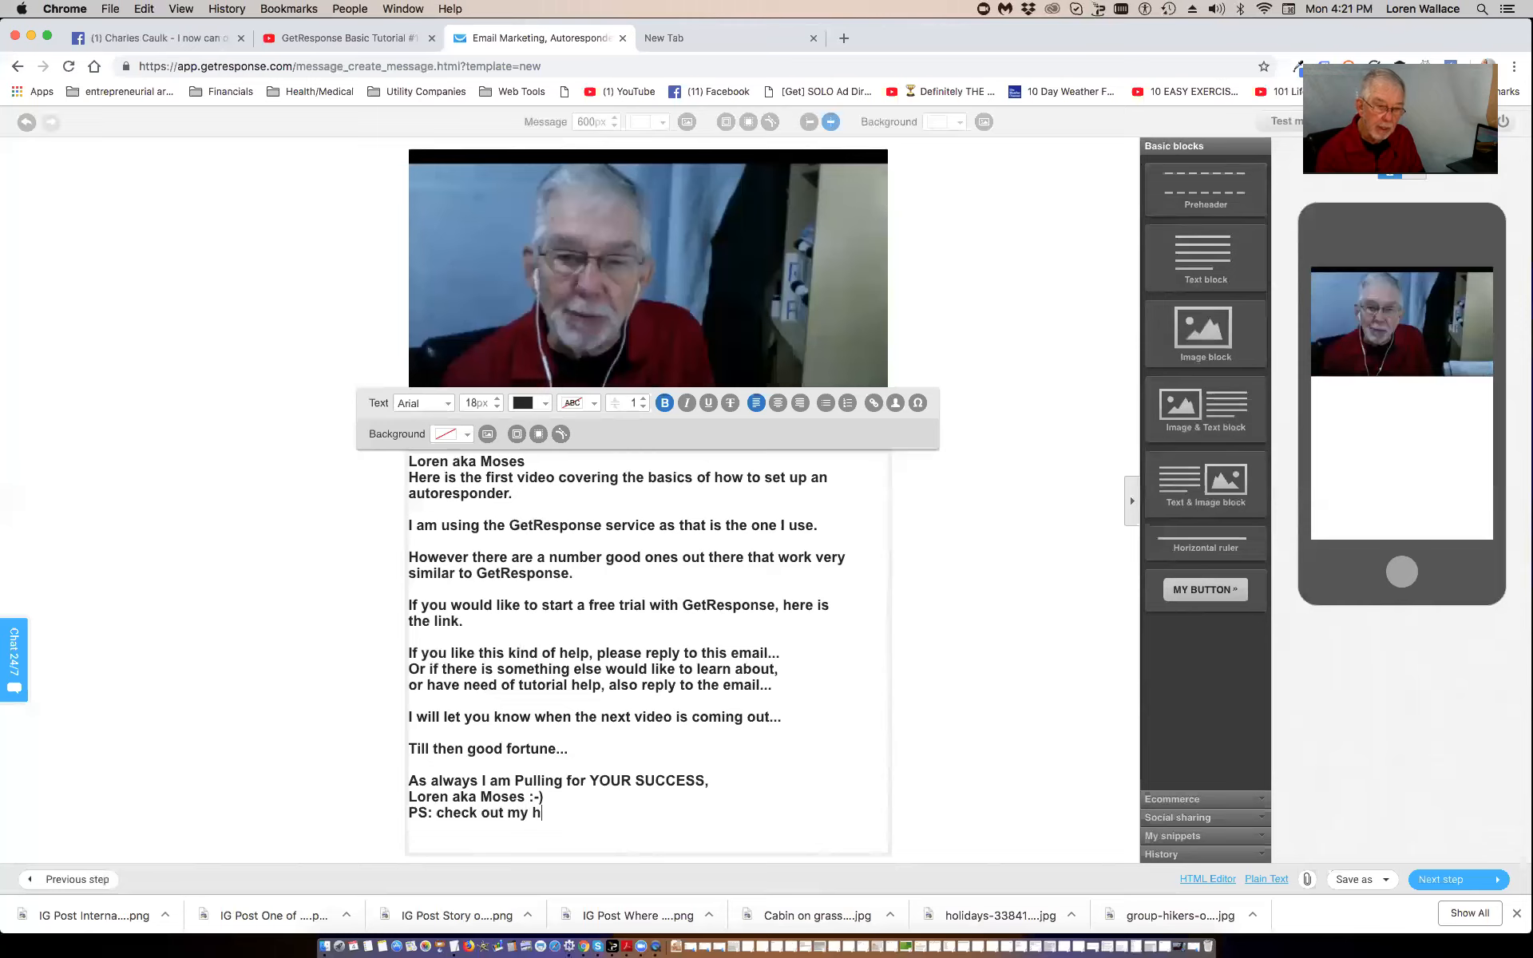
{"action": "type", "text": "u"}
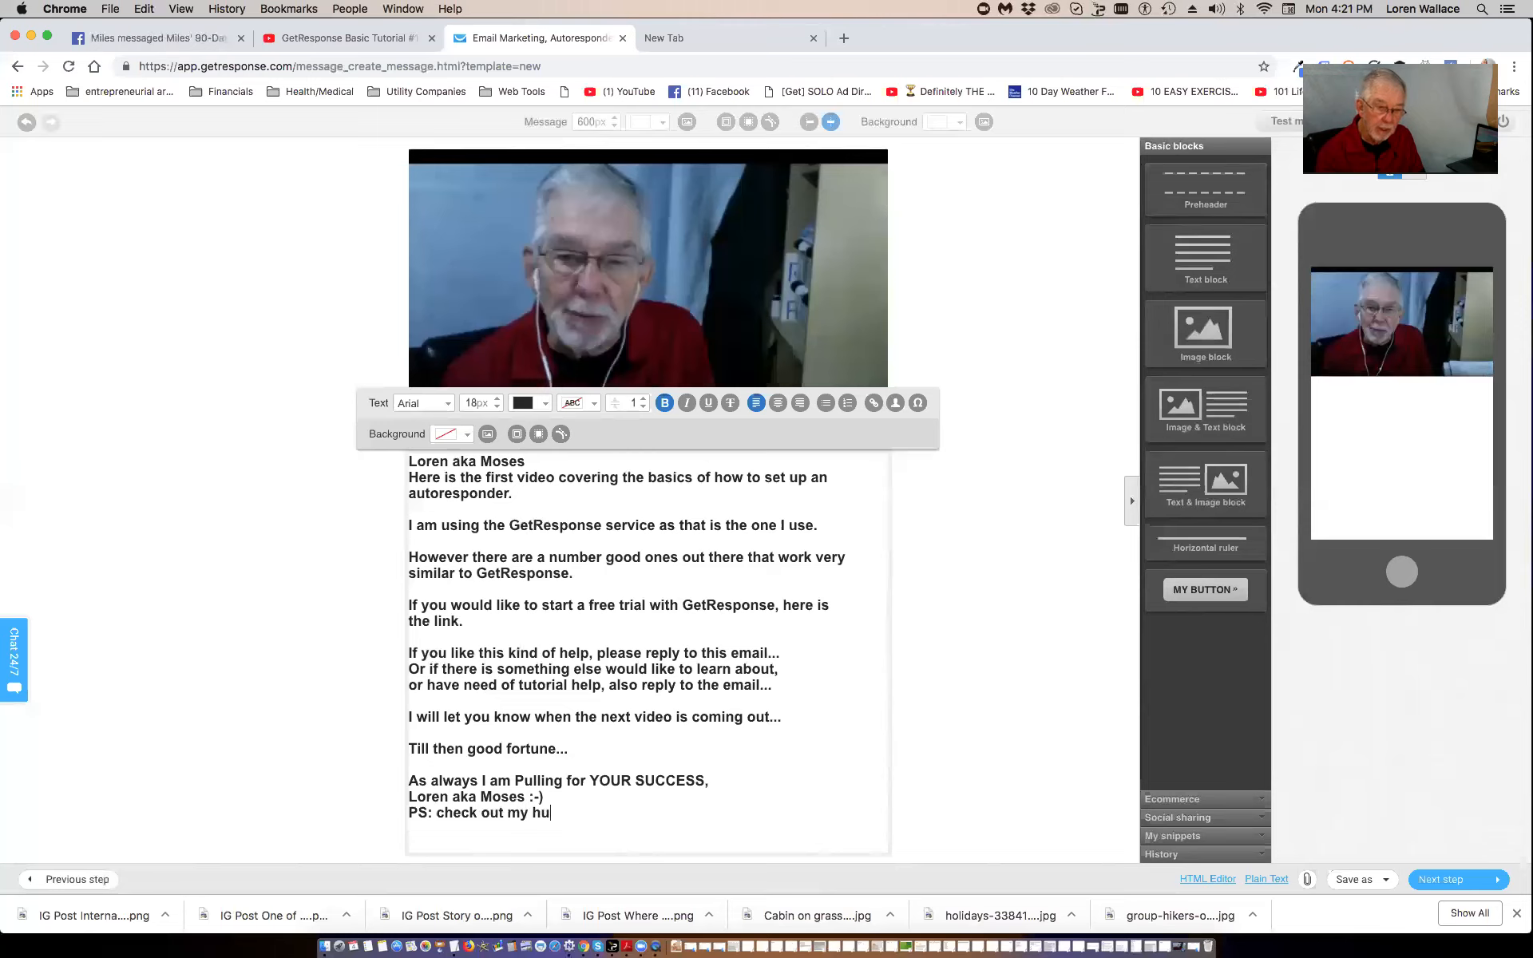
{"action": "type", "text": "b at htt"}
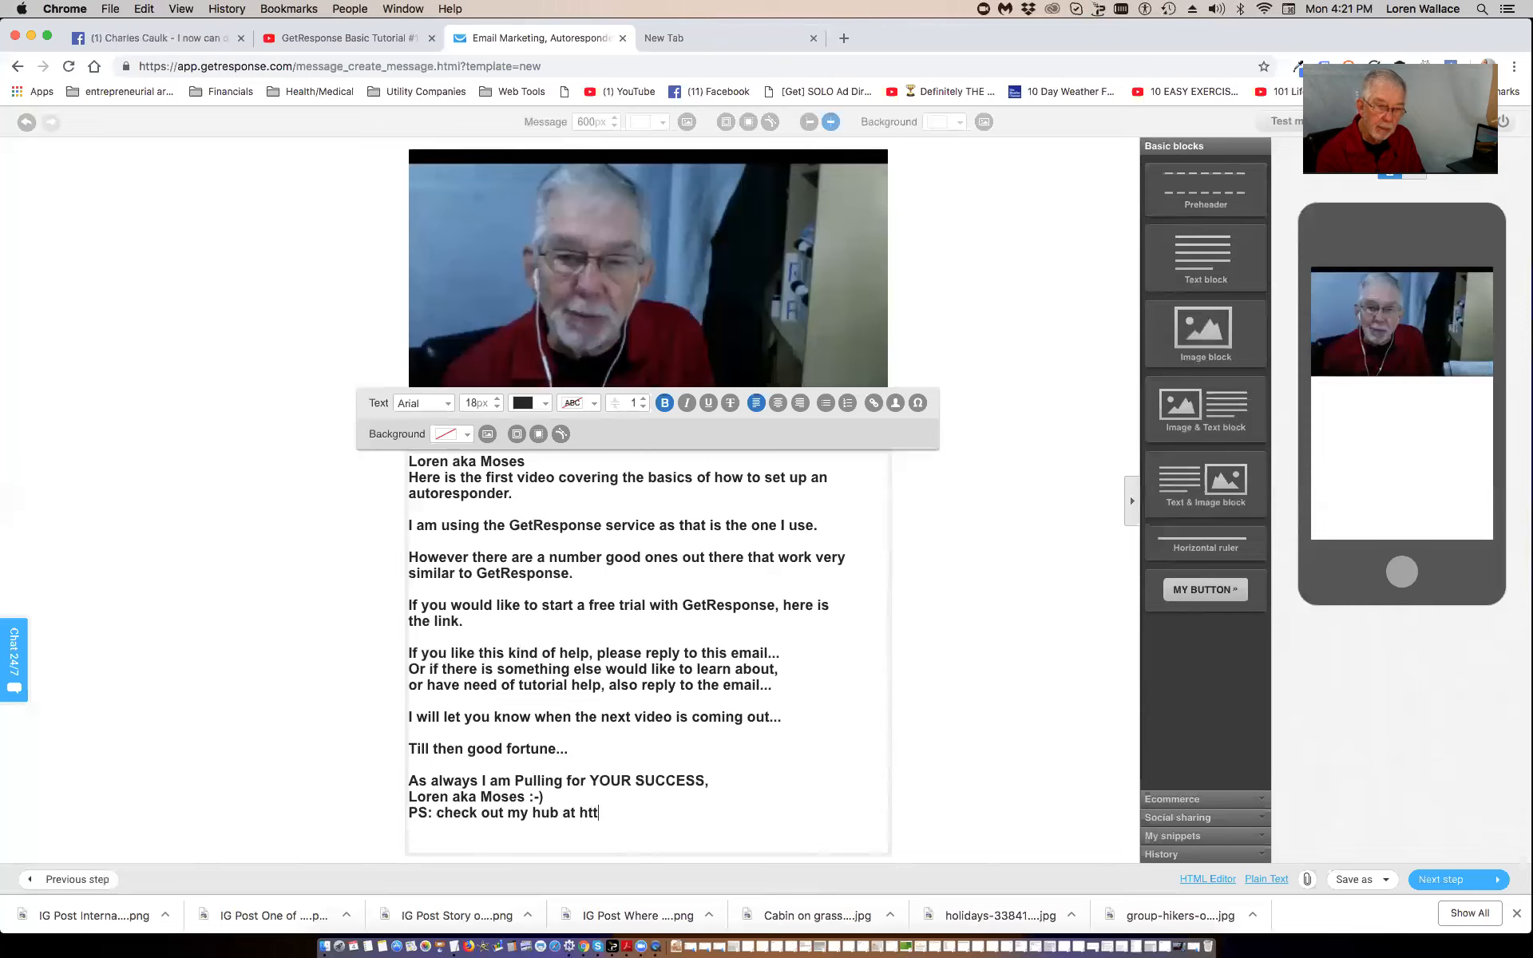
{"action": "type", "text": "ps:'"}
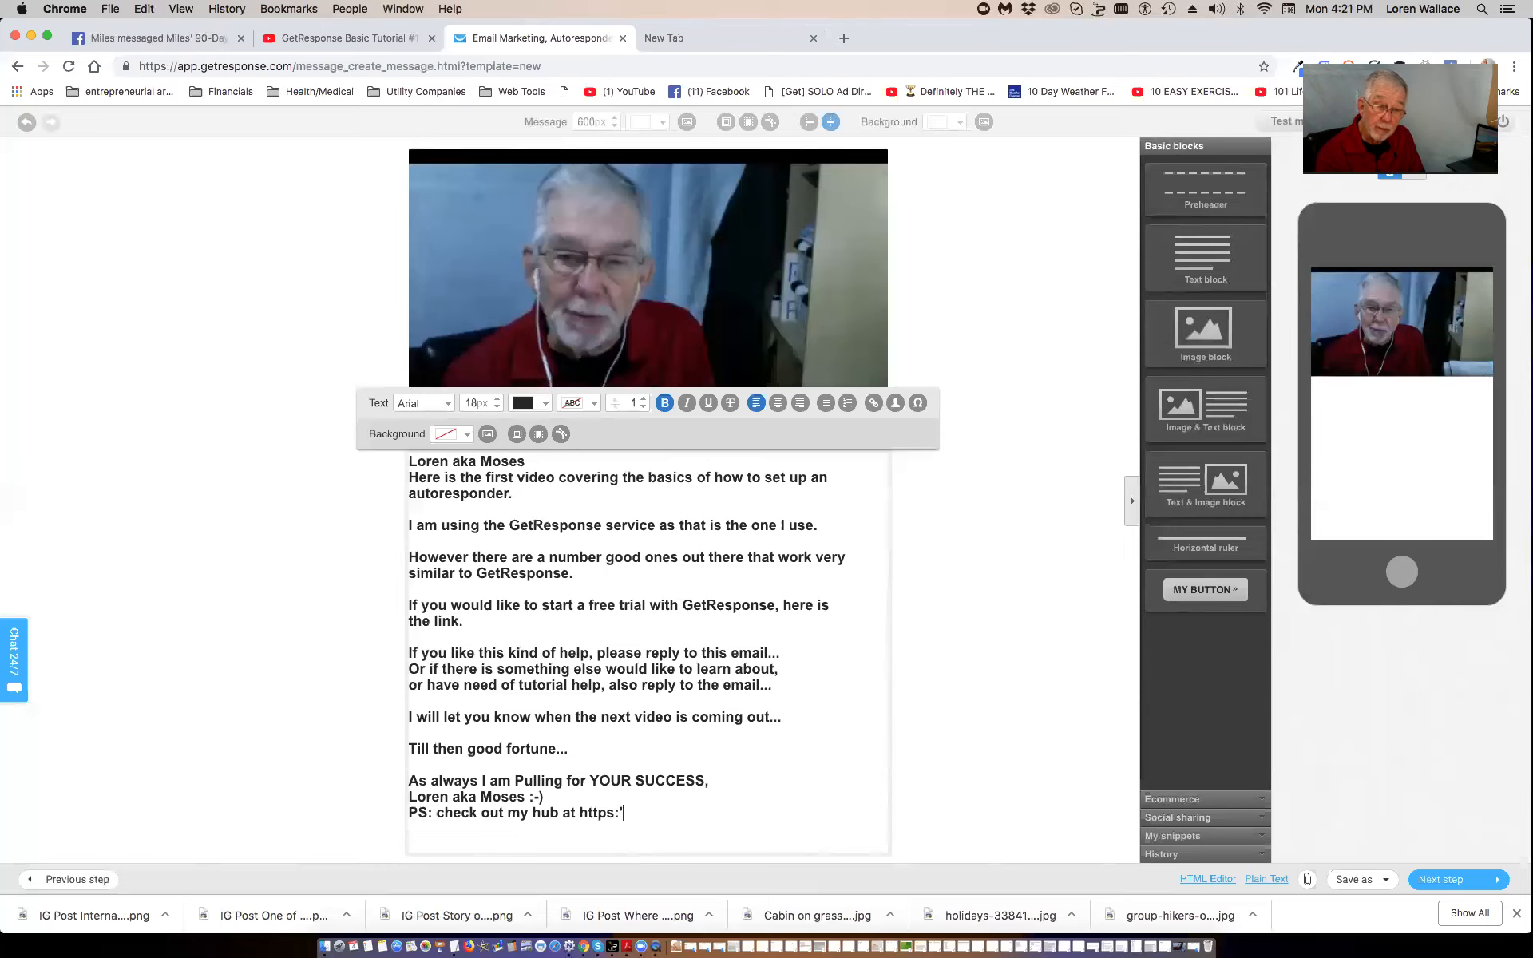
{"action": "type", "text": "/"}
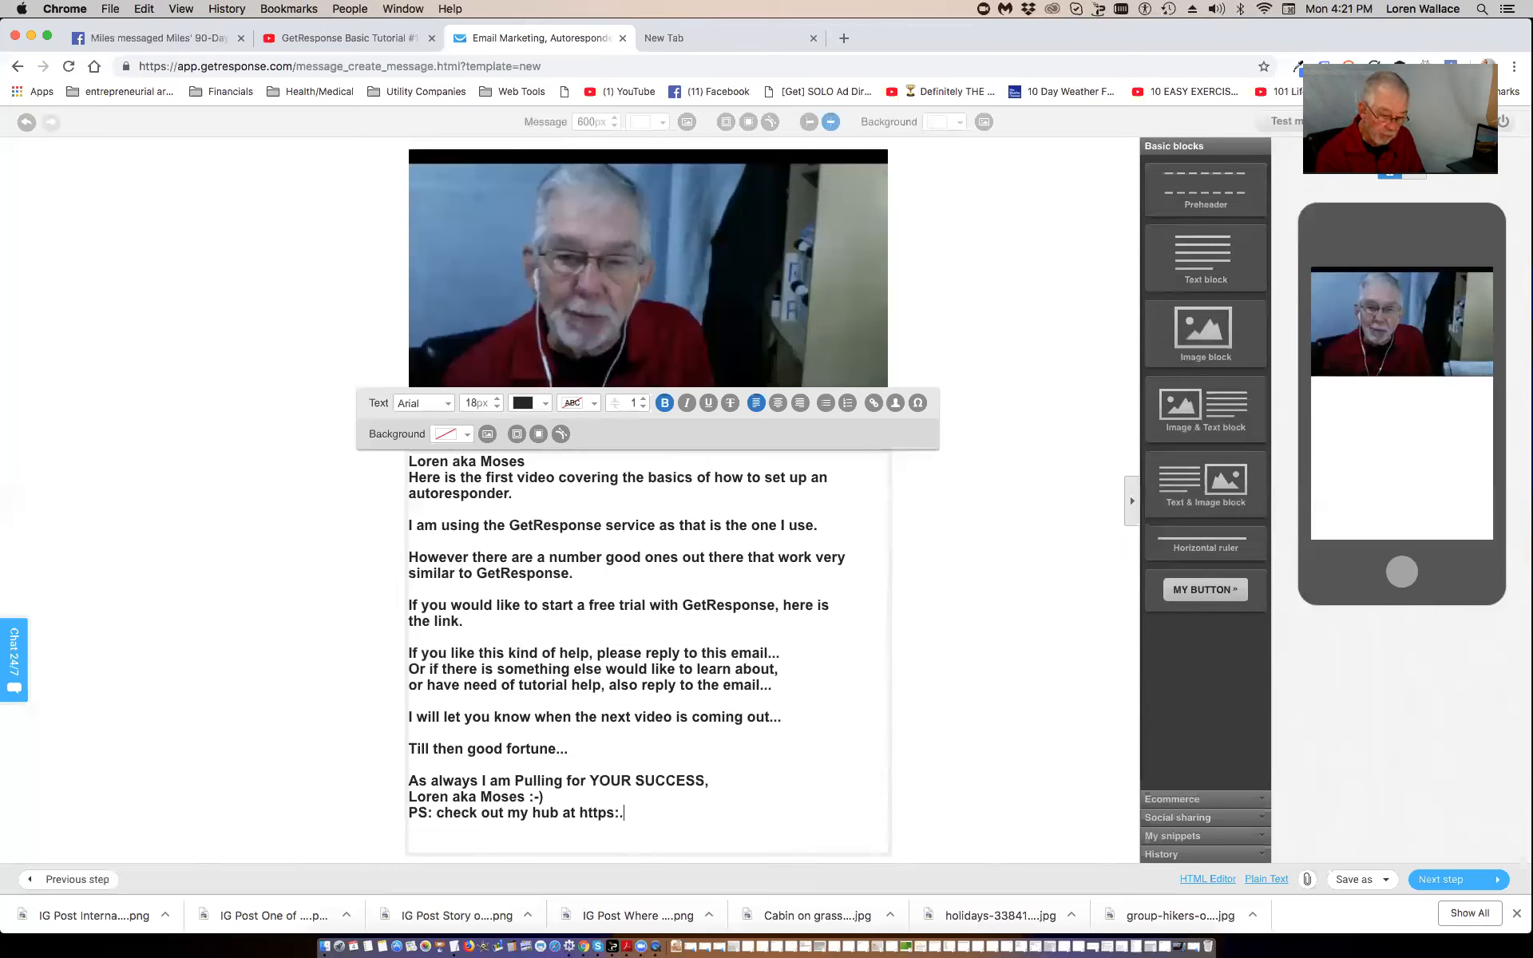
{"action": "key", "text": "BackSpace"}
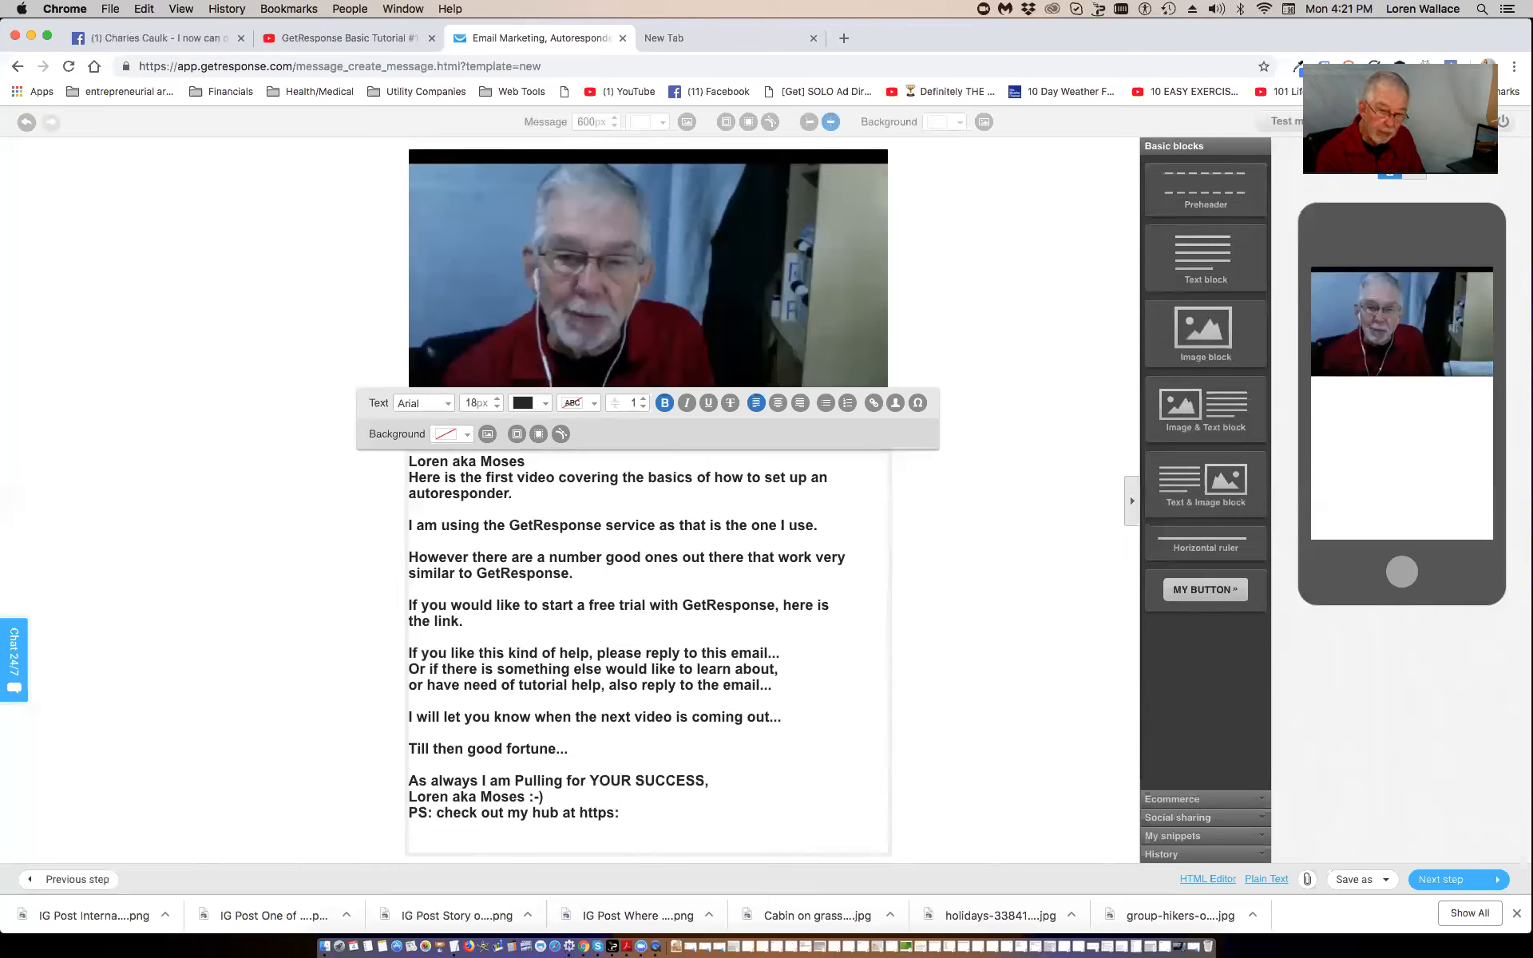
{"action": "type", "text": "//"}
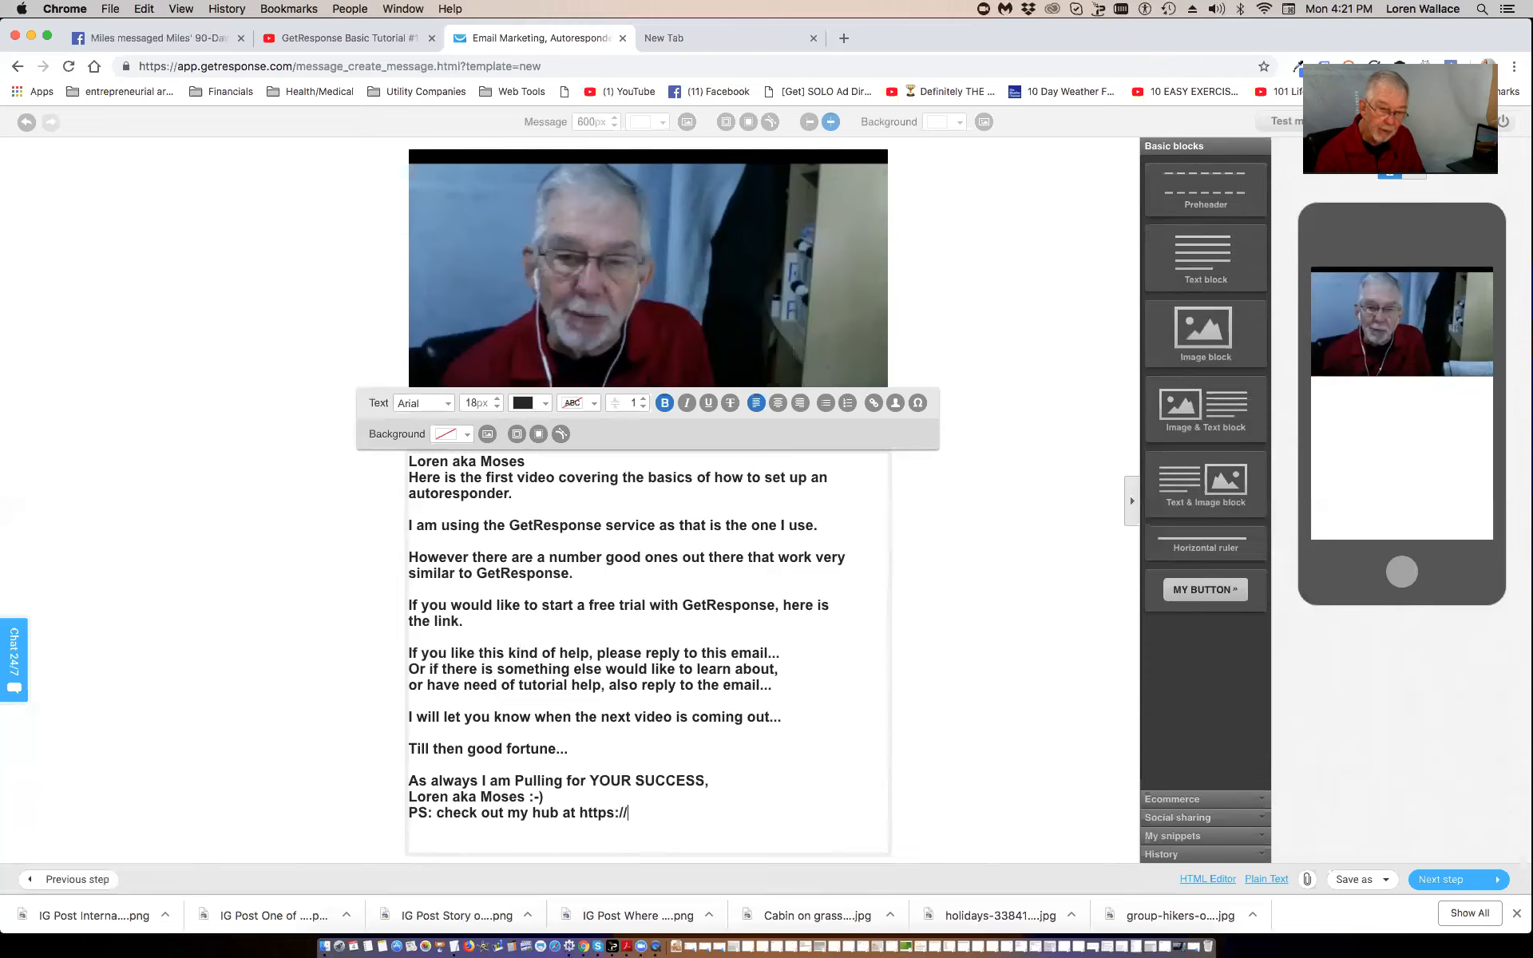
{"action": "type", "text": "moses"}
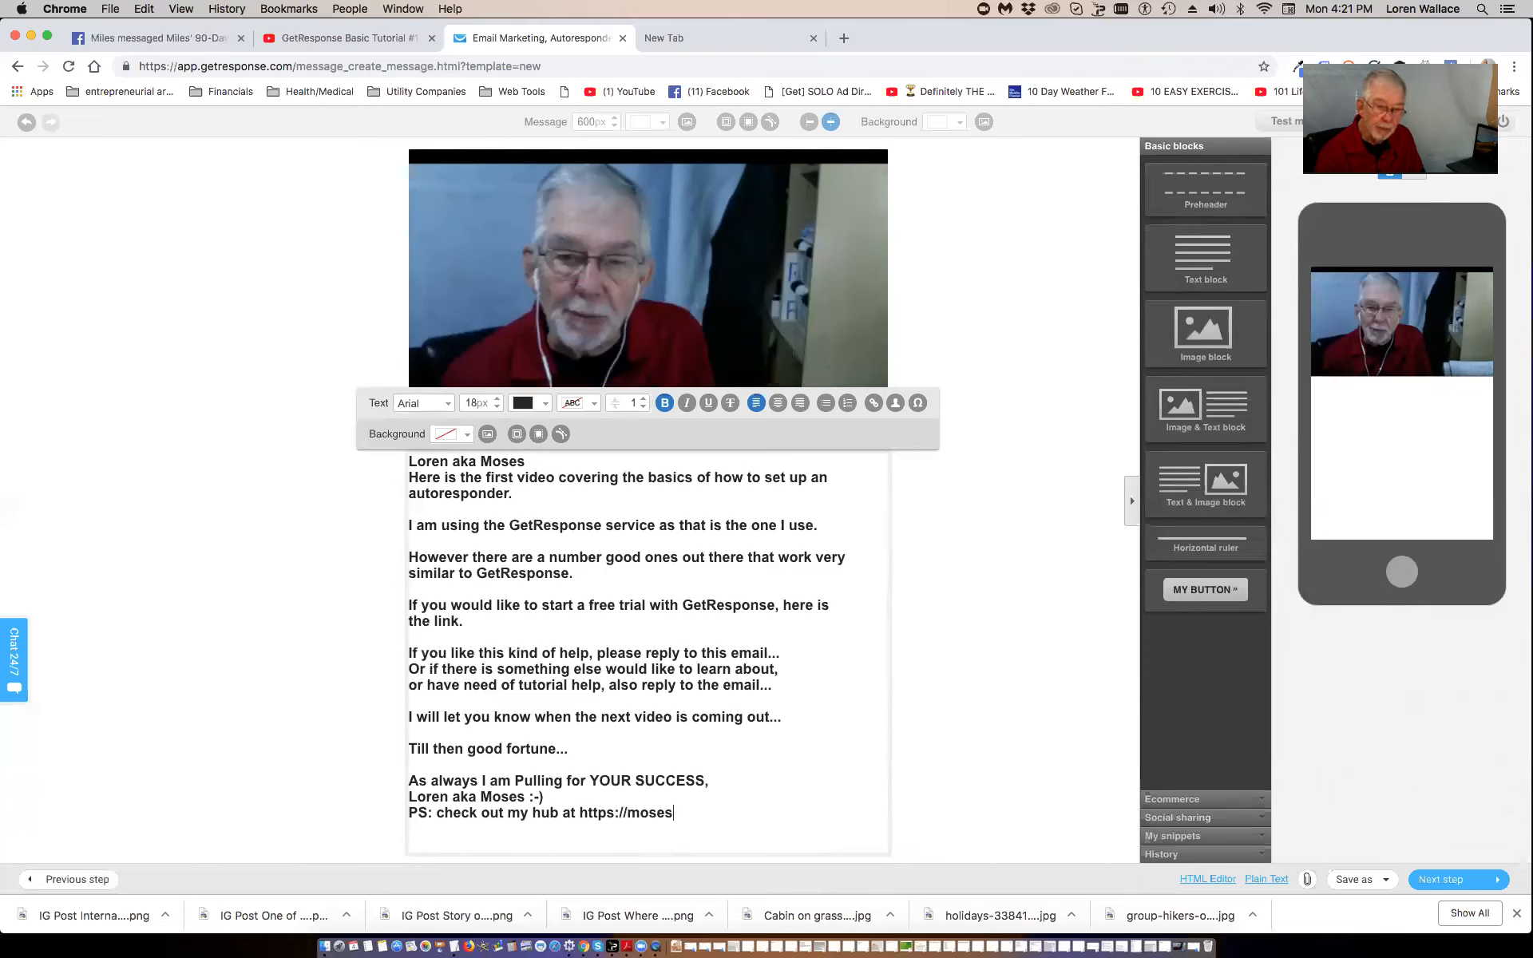
{"action": "type", "text": "glob"}
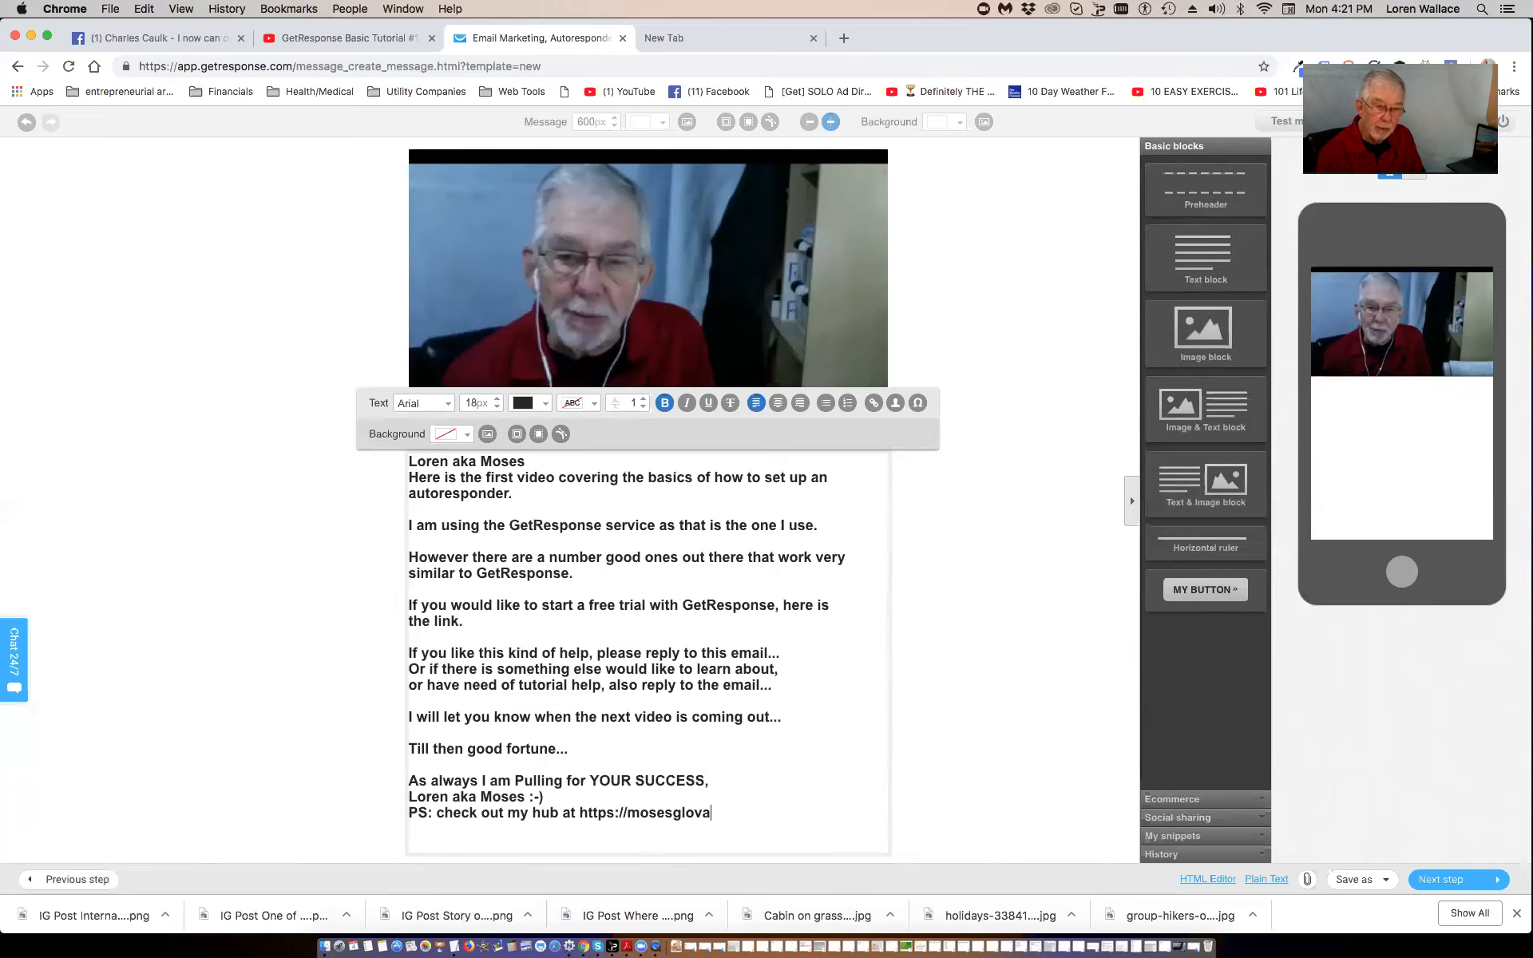
{"action": "type", "text": "a"}
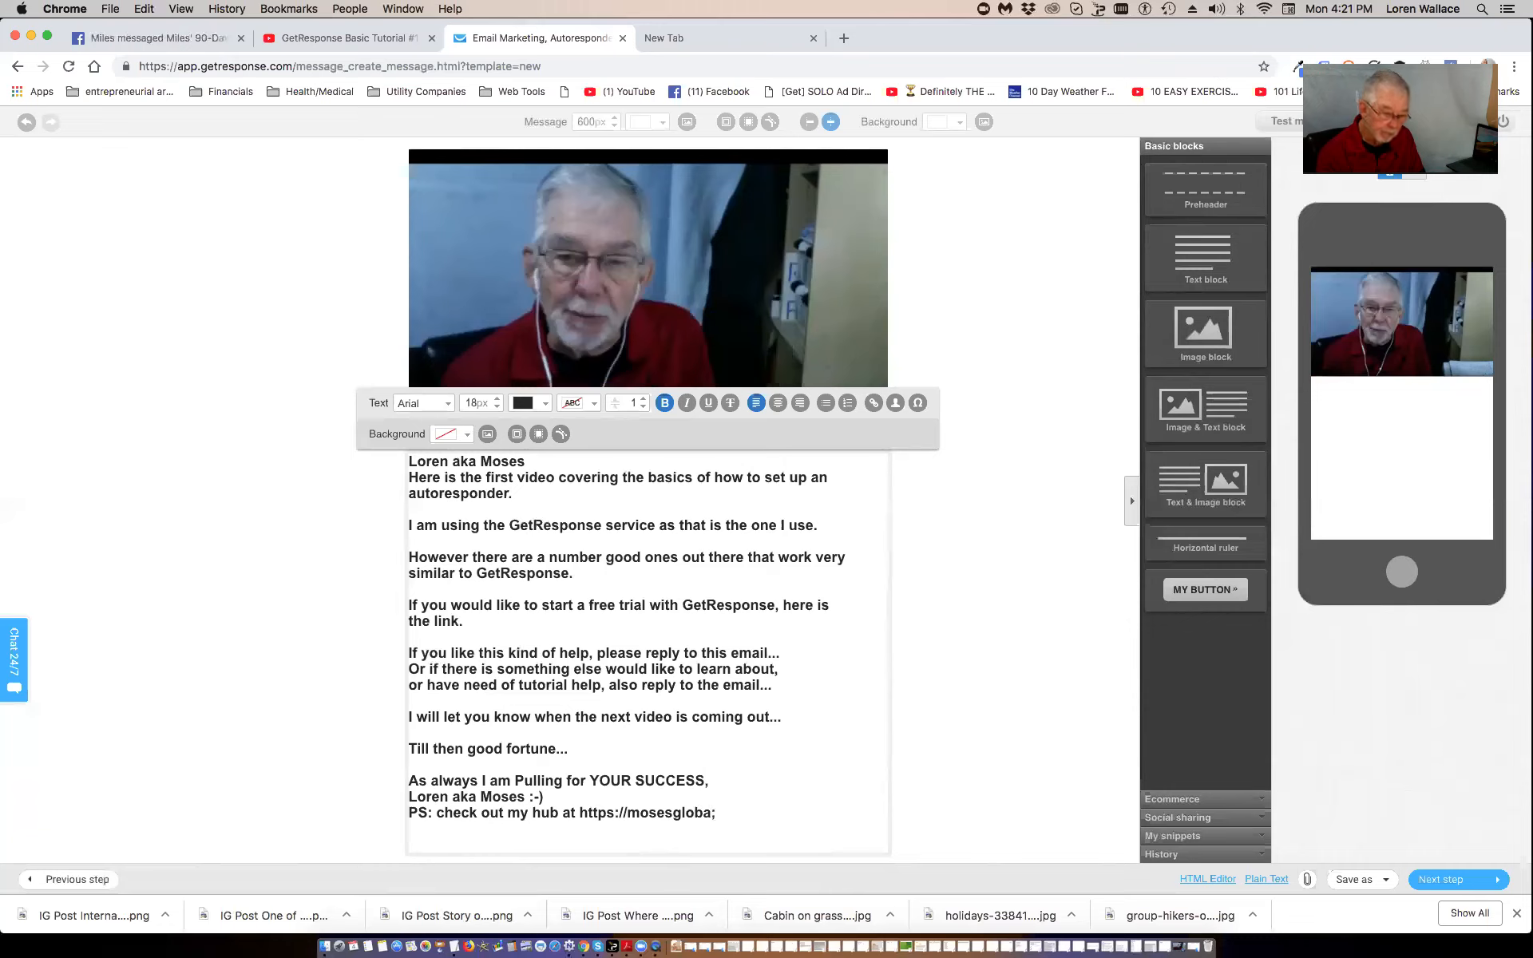
{"action": "type", "text": "l"}
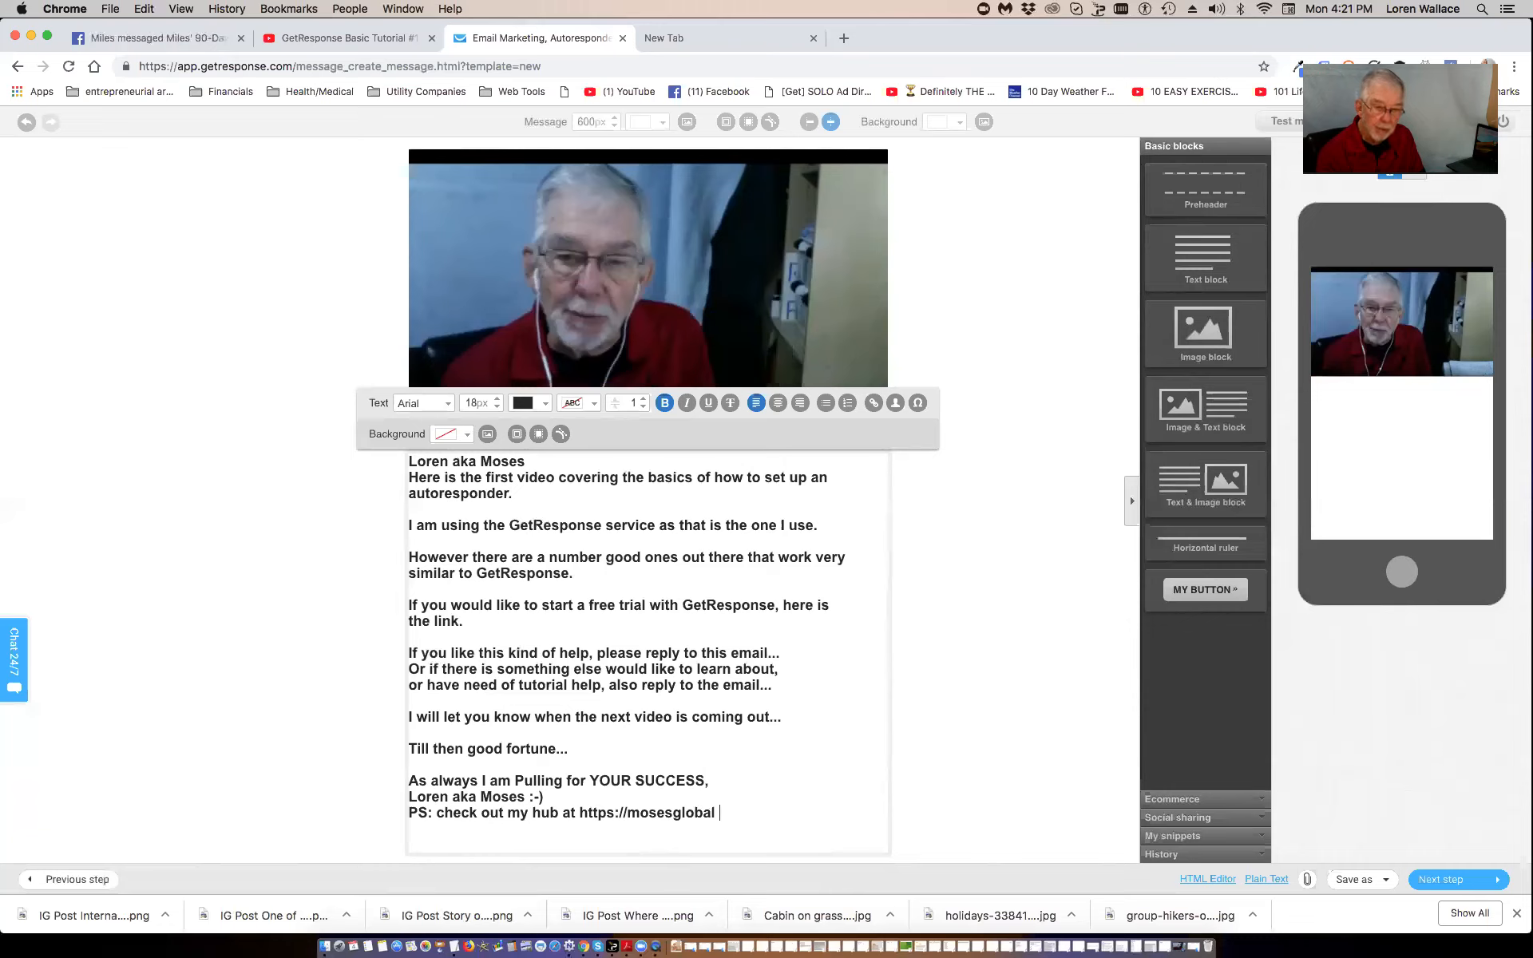
{"action": "type", "text": "enterprises.com"}
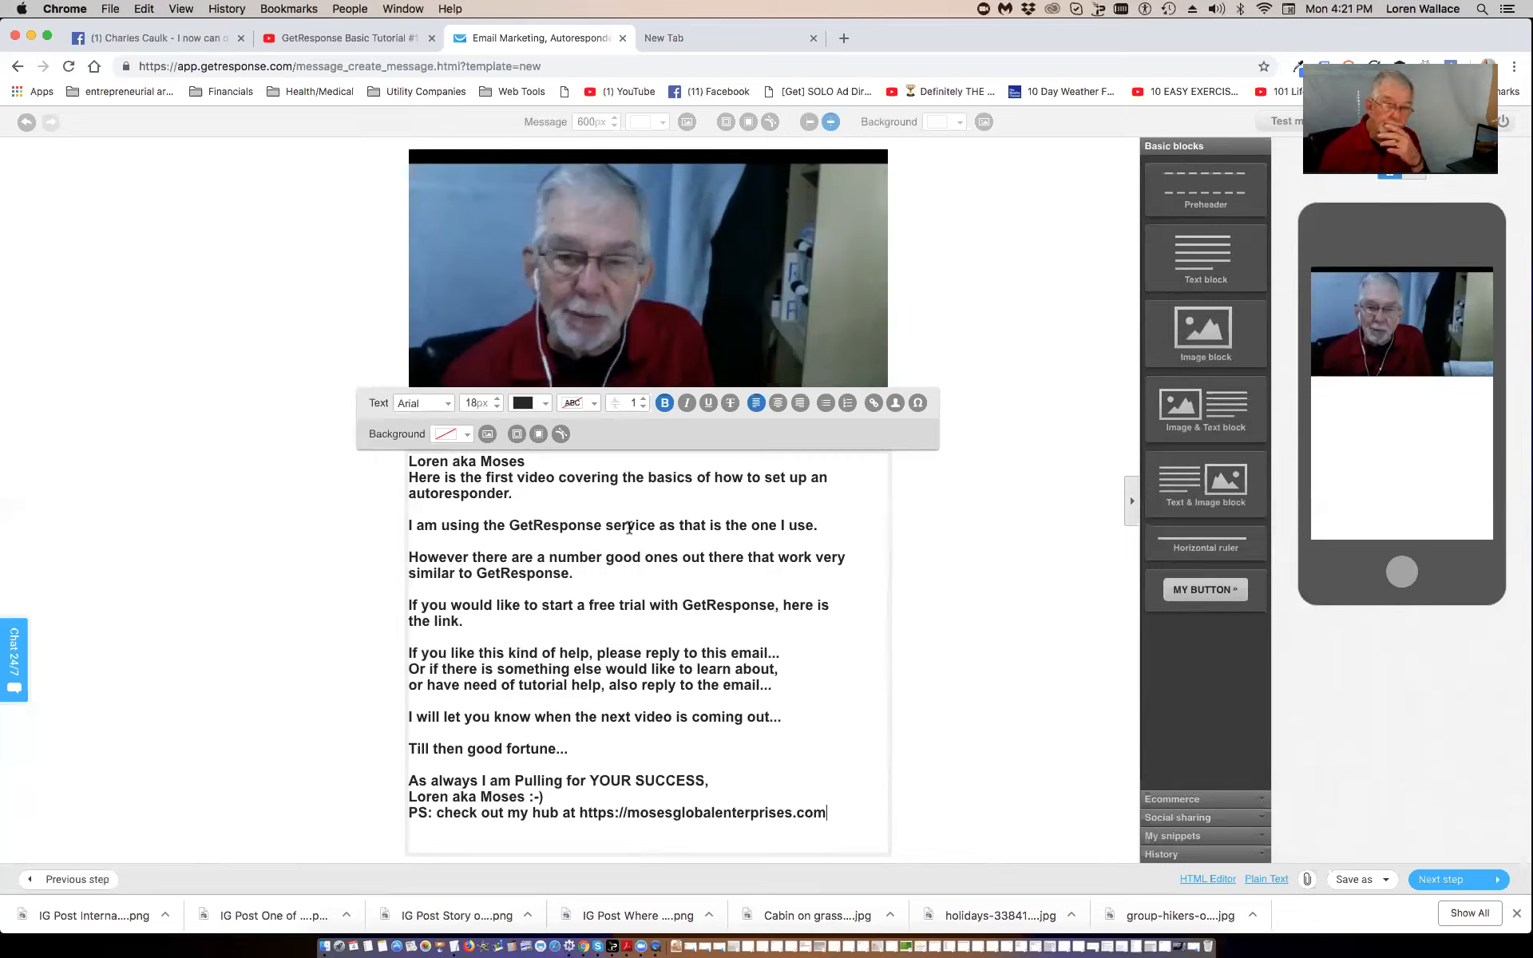
{"action": "left_click", "coordinate": [189, 458]}
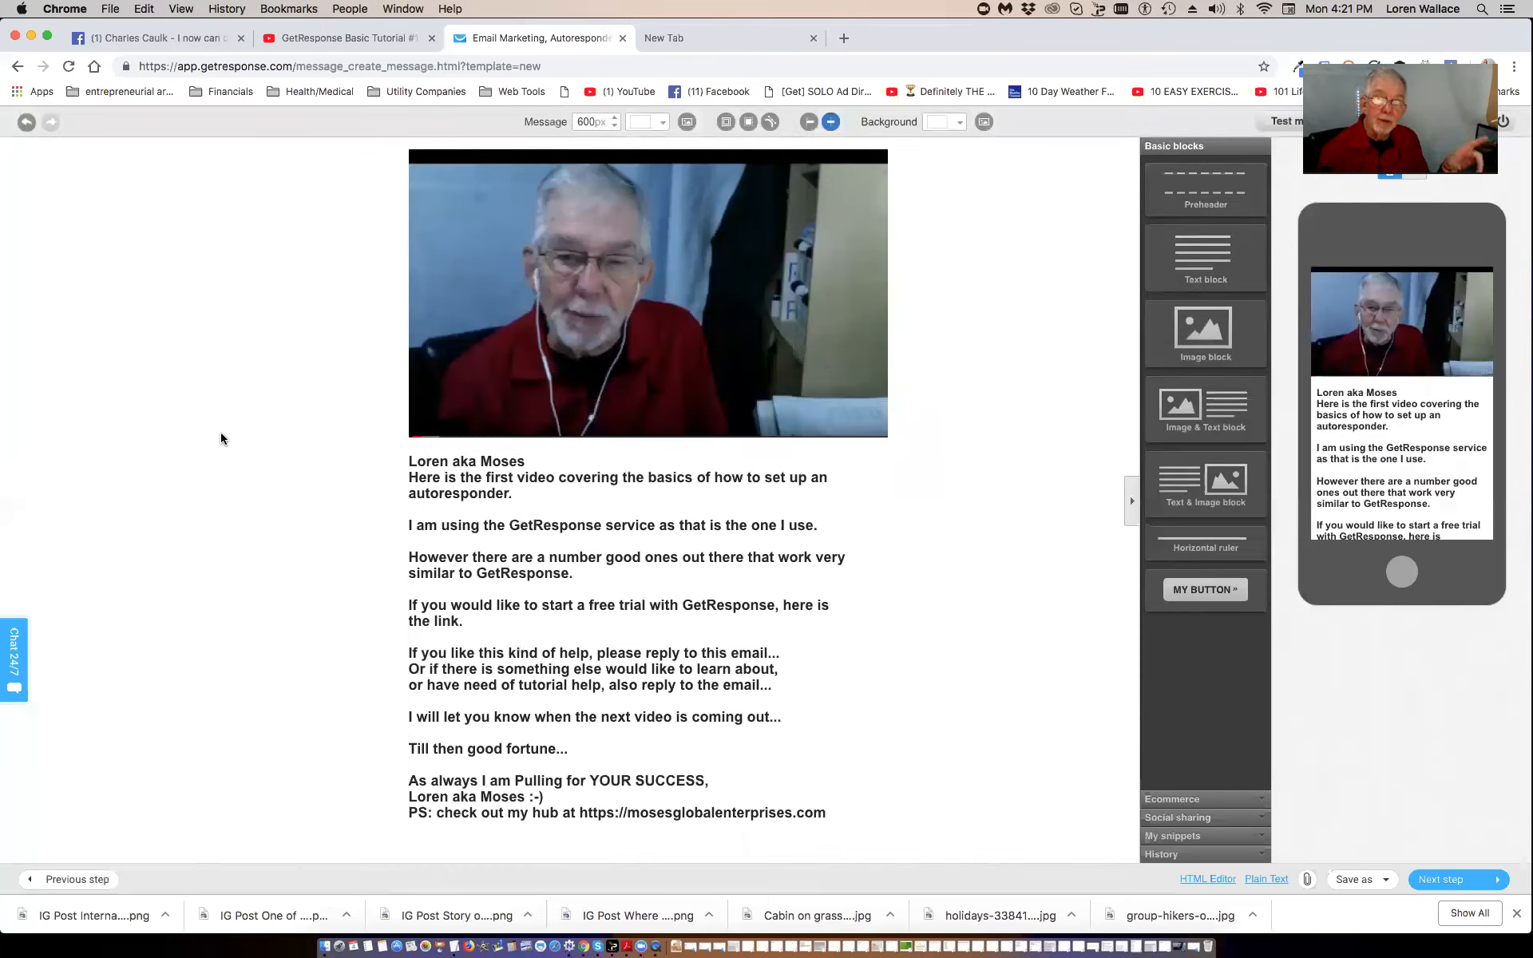
- Include the lists four-percent-affiliate-challenge, challenge_2_opt_intell and opt-intellegence-challenge as the newsletter's recipients and proceed to the message summary
{"action": "left_click", "coordinate": [809, 123]}
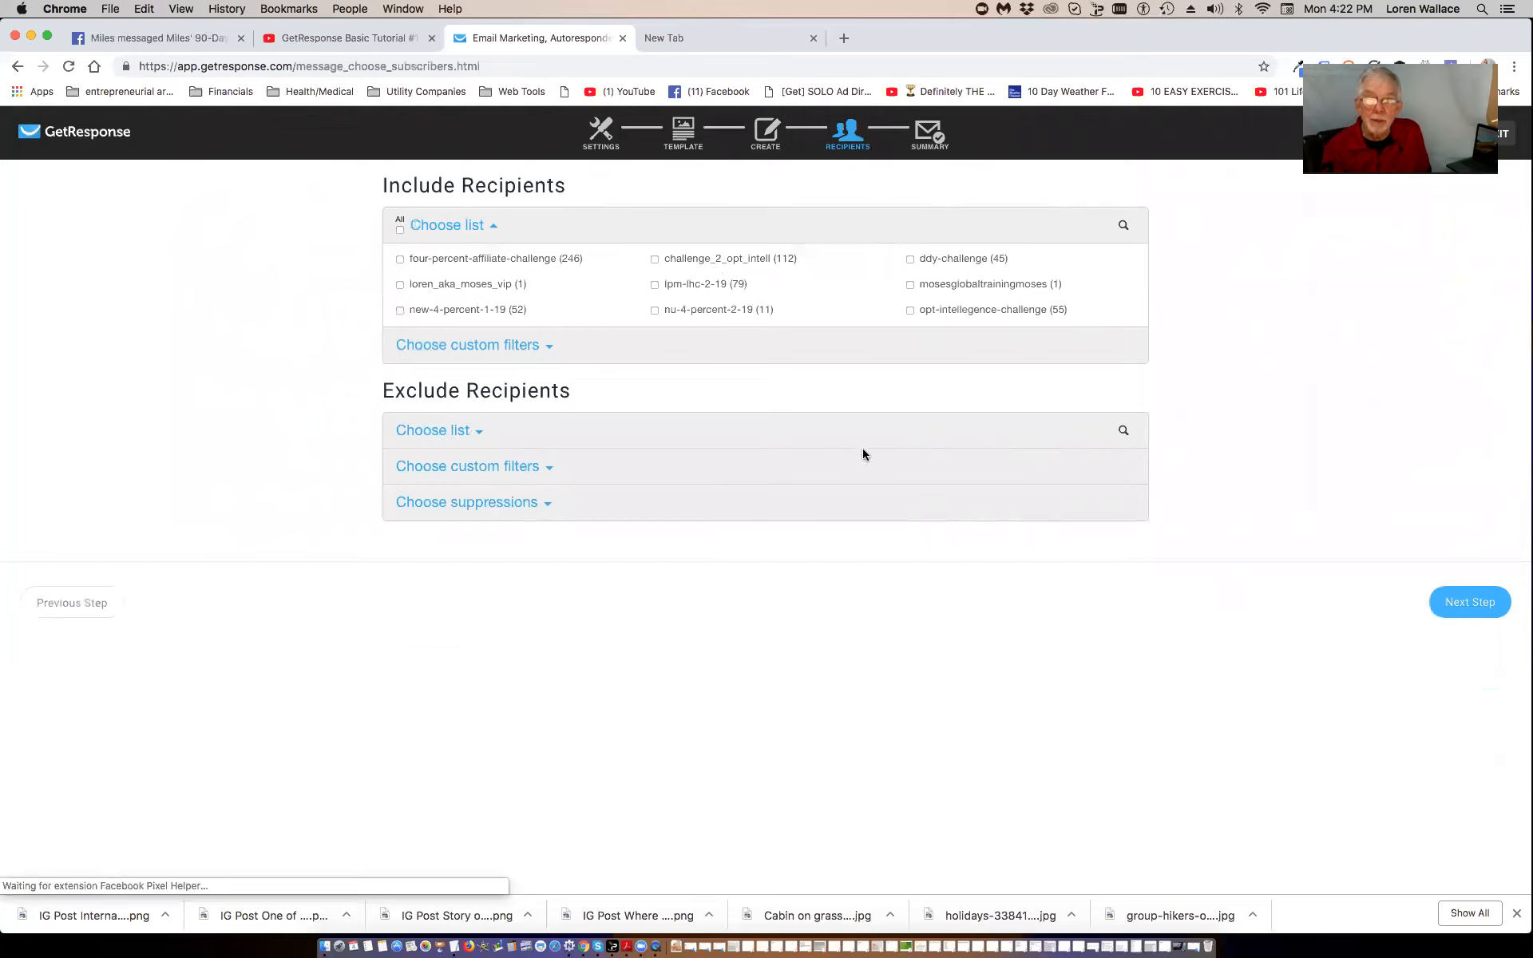
{"action": "left_click", "coordinate": [400, 261]}
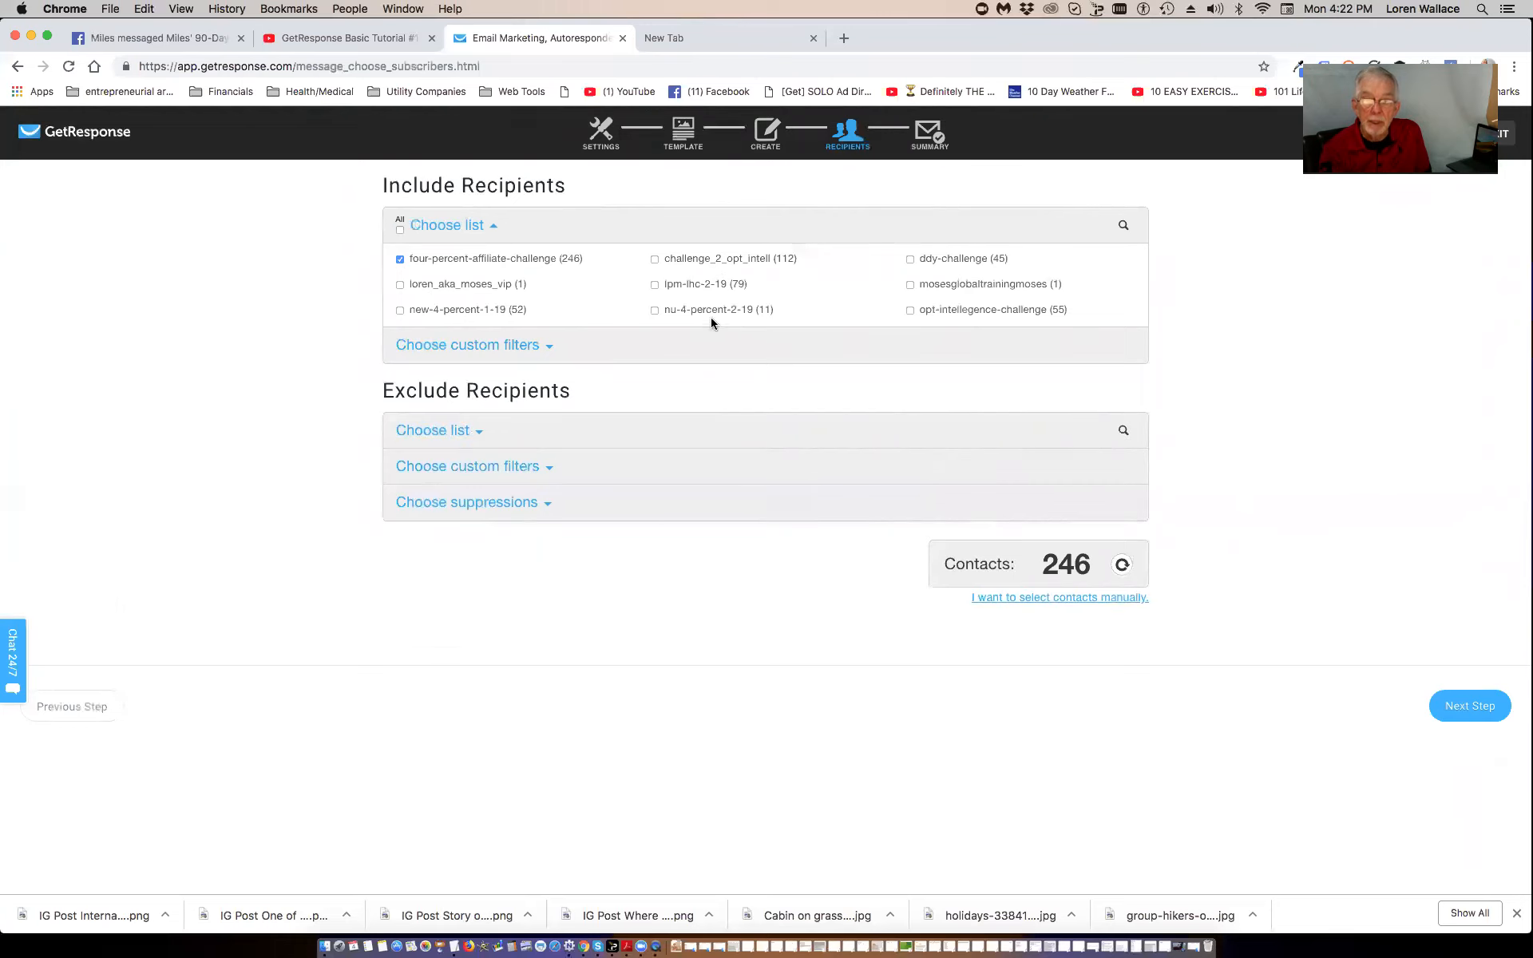
{"action": "left_click", "coordinate": [656, 260]}
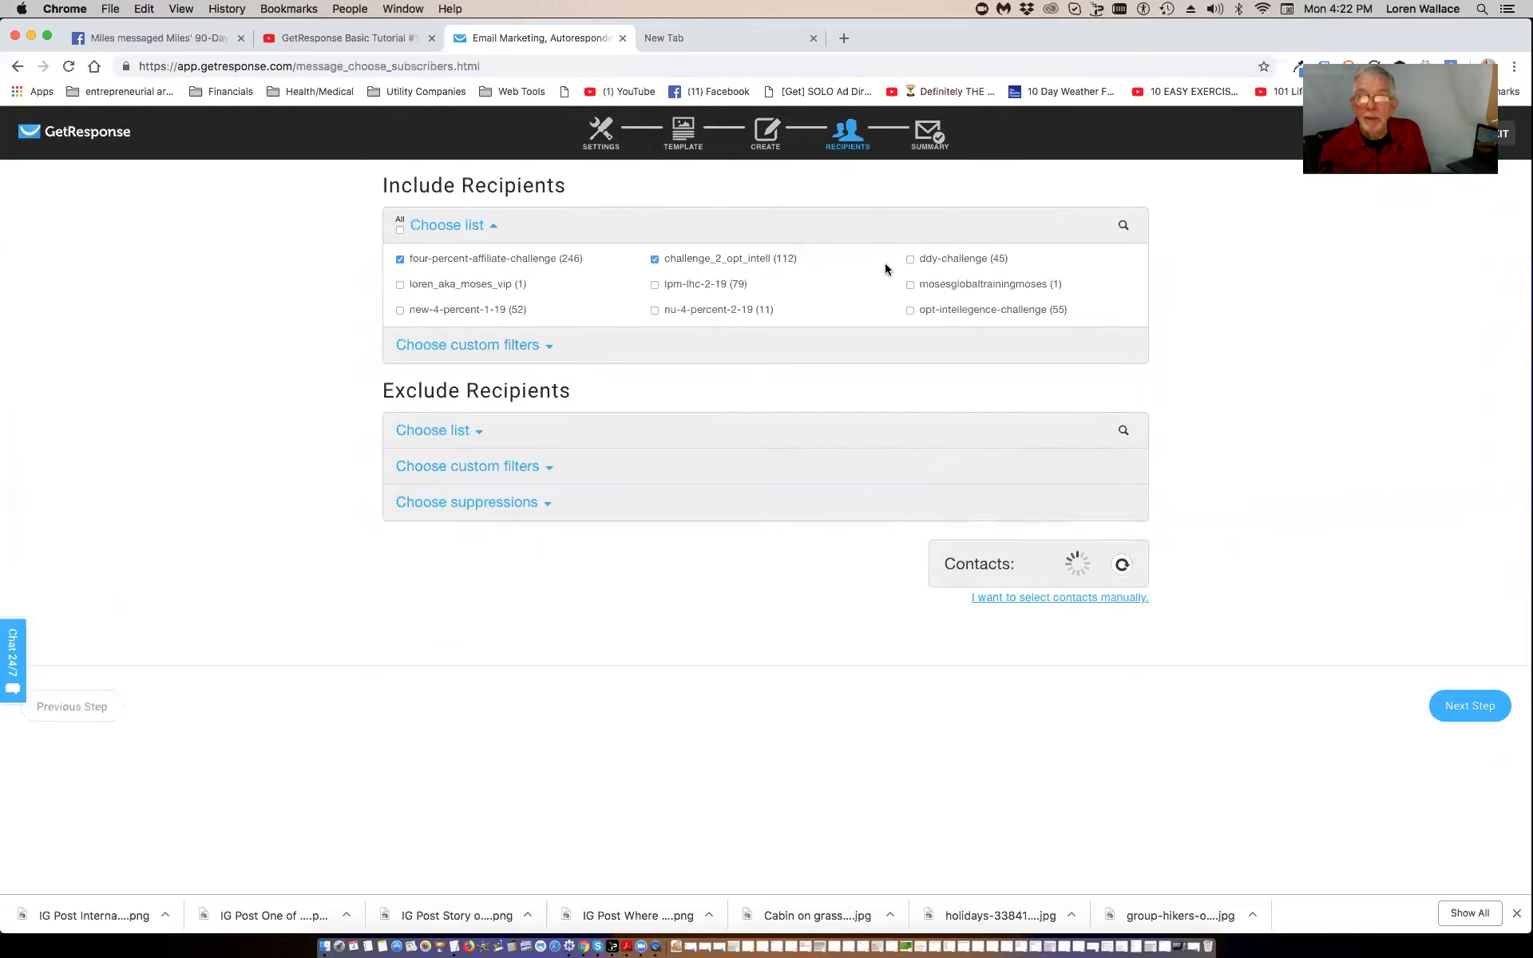
{"action": "left_click", "coordinate": [910, 309]}
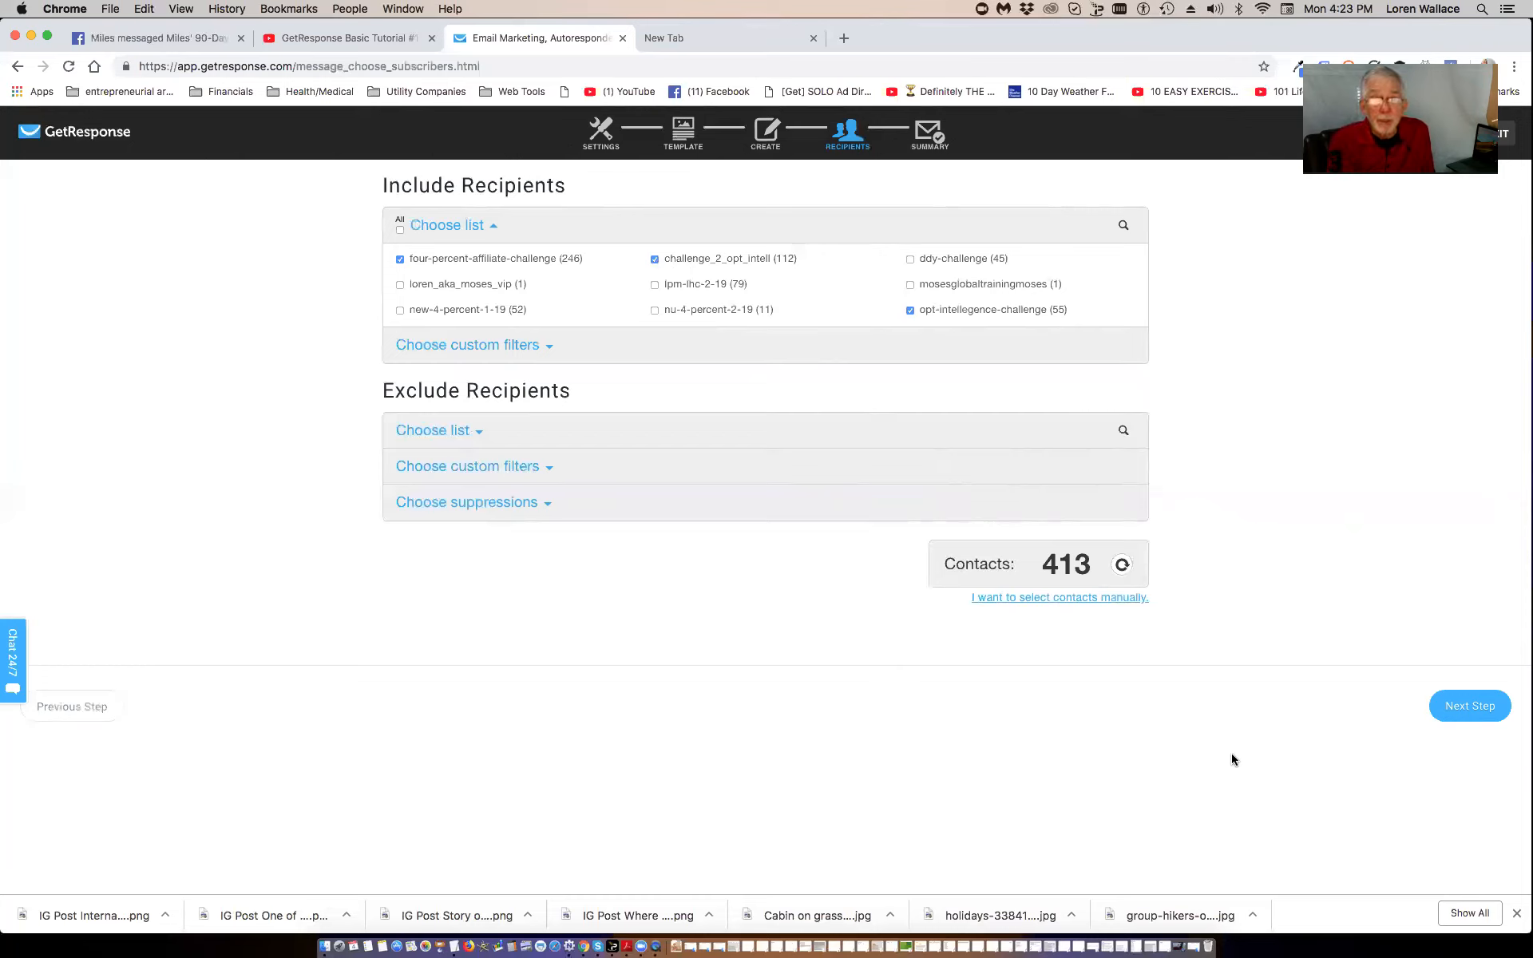
{"action": "left_click", "coordinate": [1467, 713]}
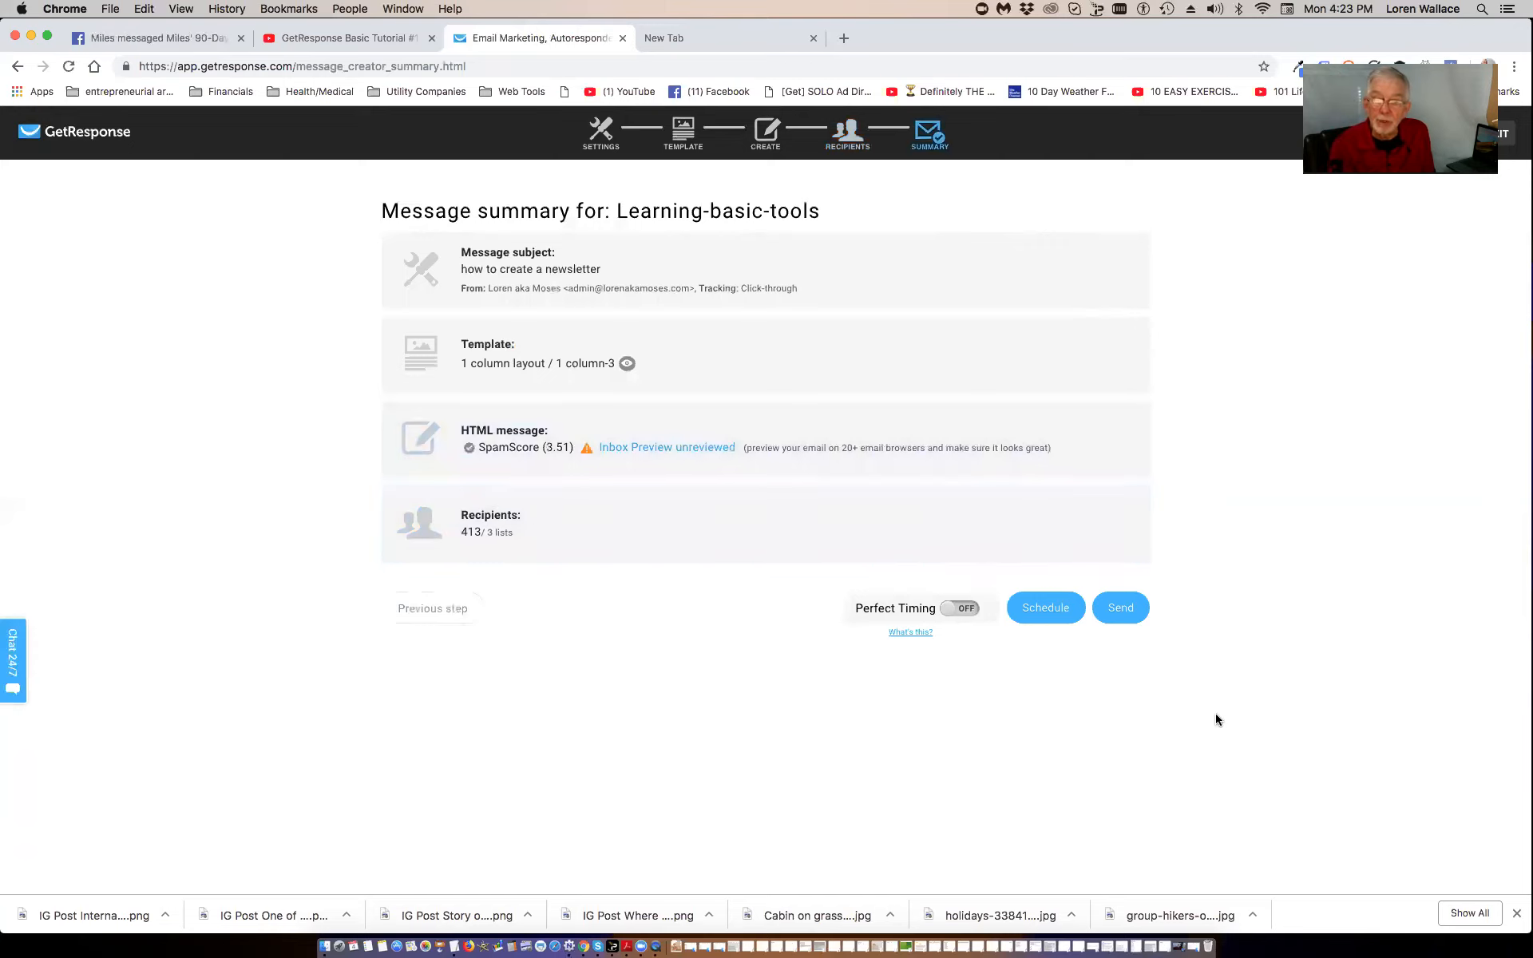
- Schedule the newsletter's delivery for 2019-02-07 at 09:00 AM
{"action": "left_click", "coordinate": [1061, 613]}
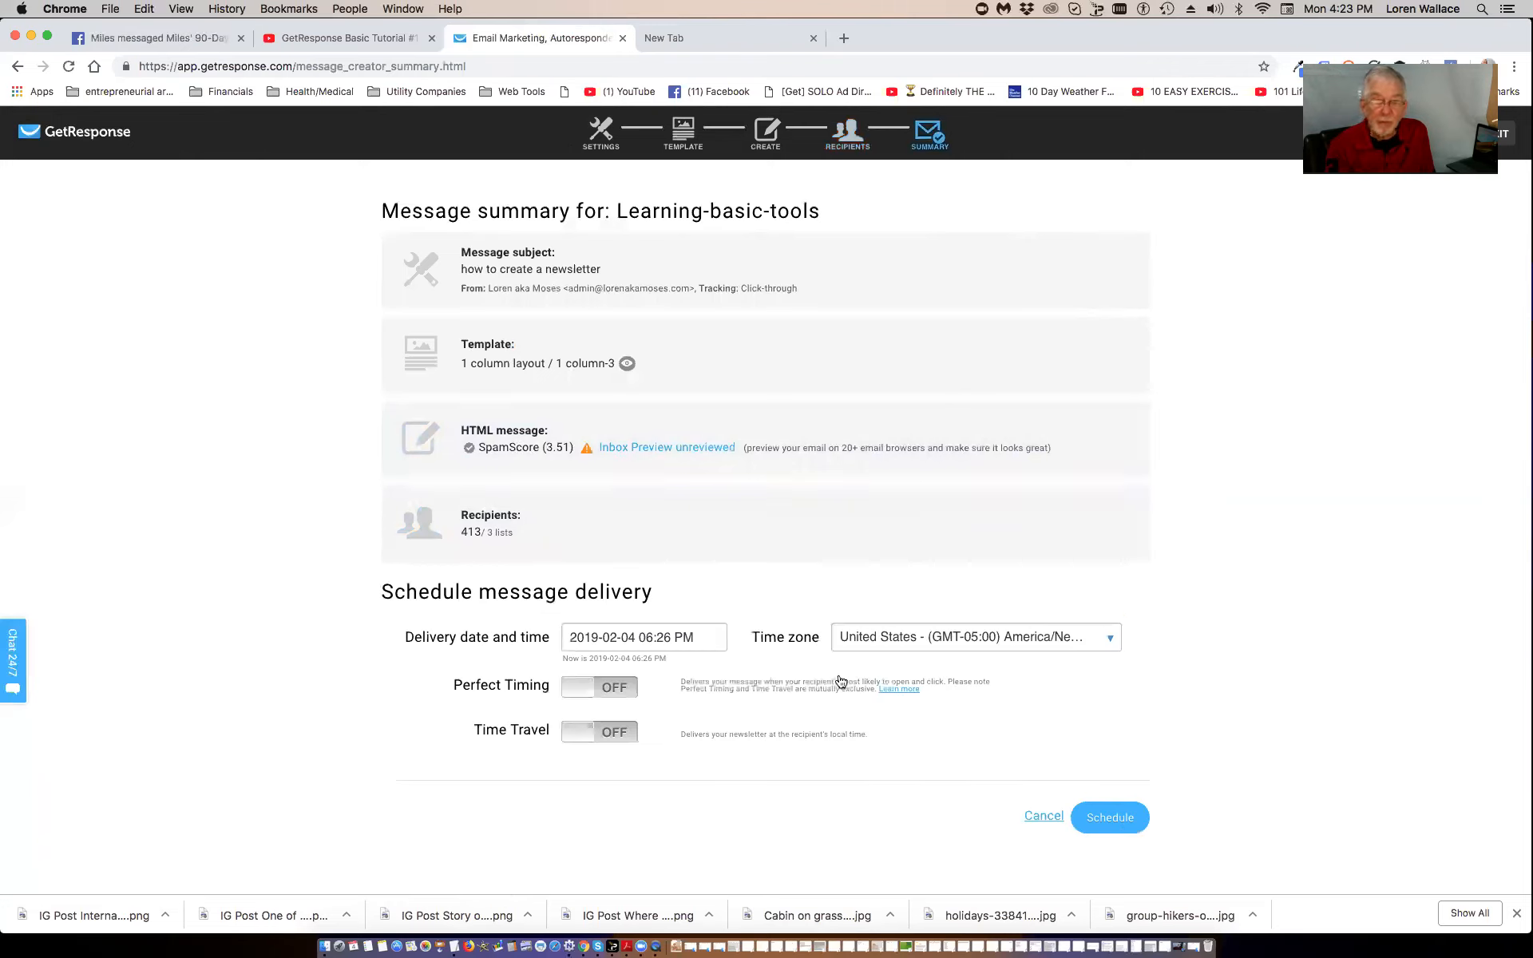
{"action": "left_click", "coordinate": [691, 642]}
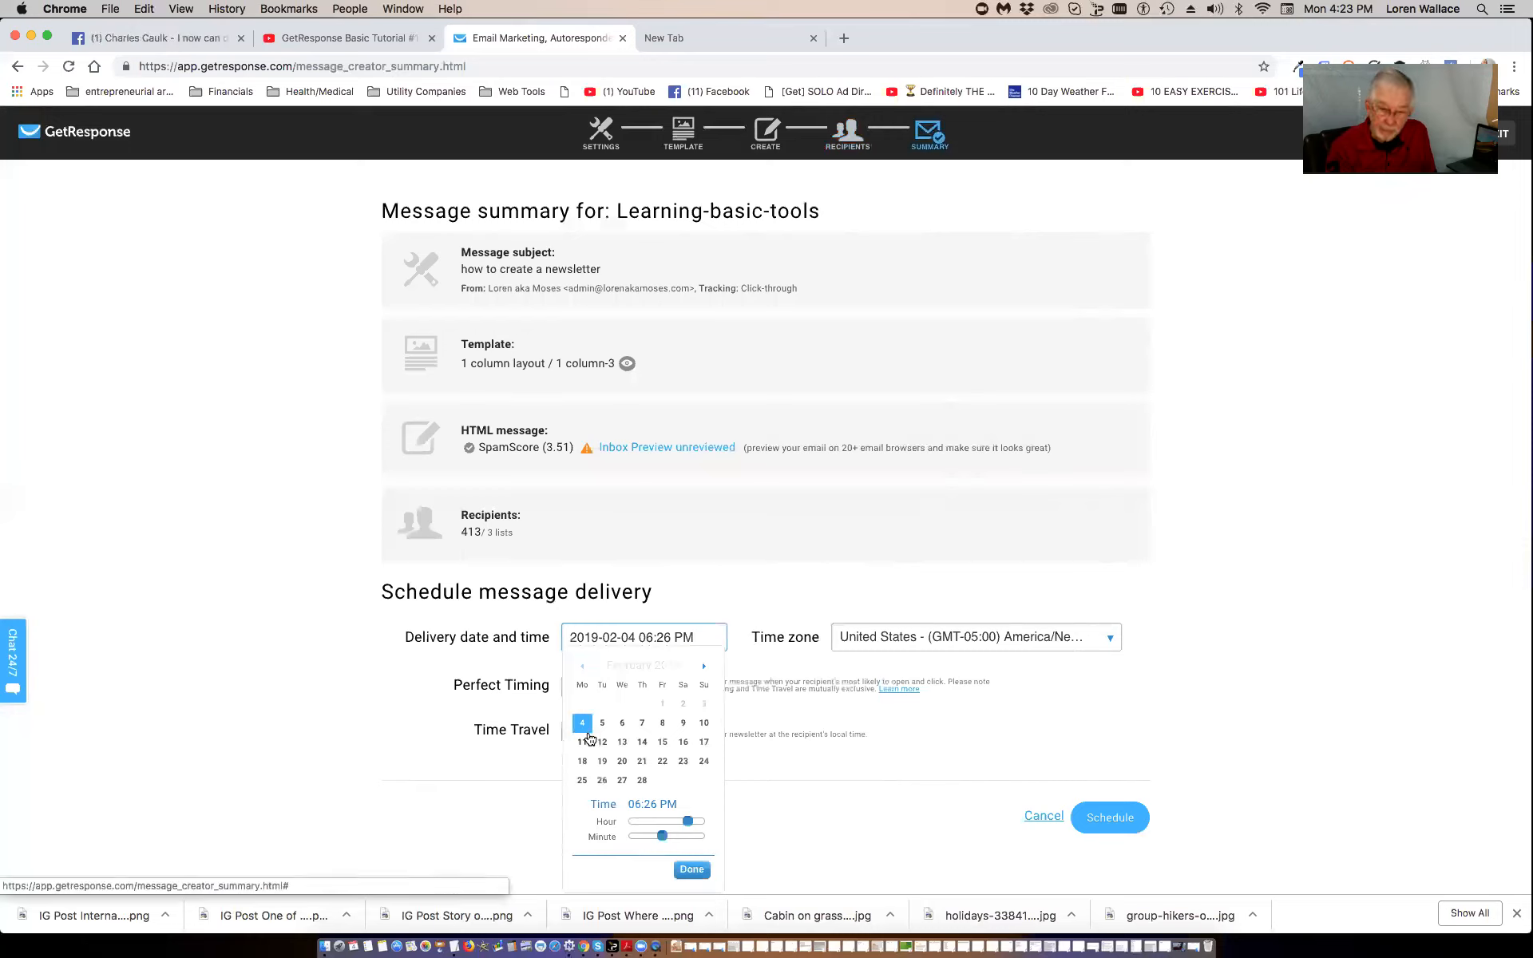
{"action": "left_click", "coordinate": [643, 727]}
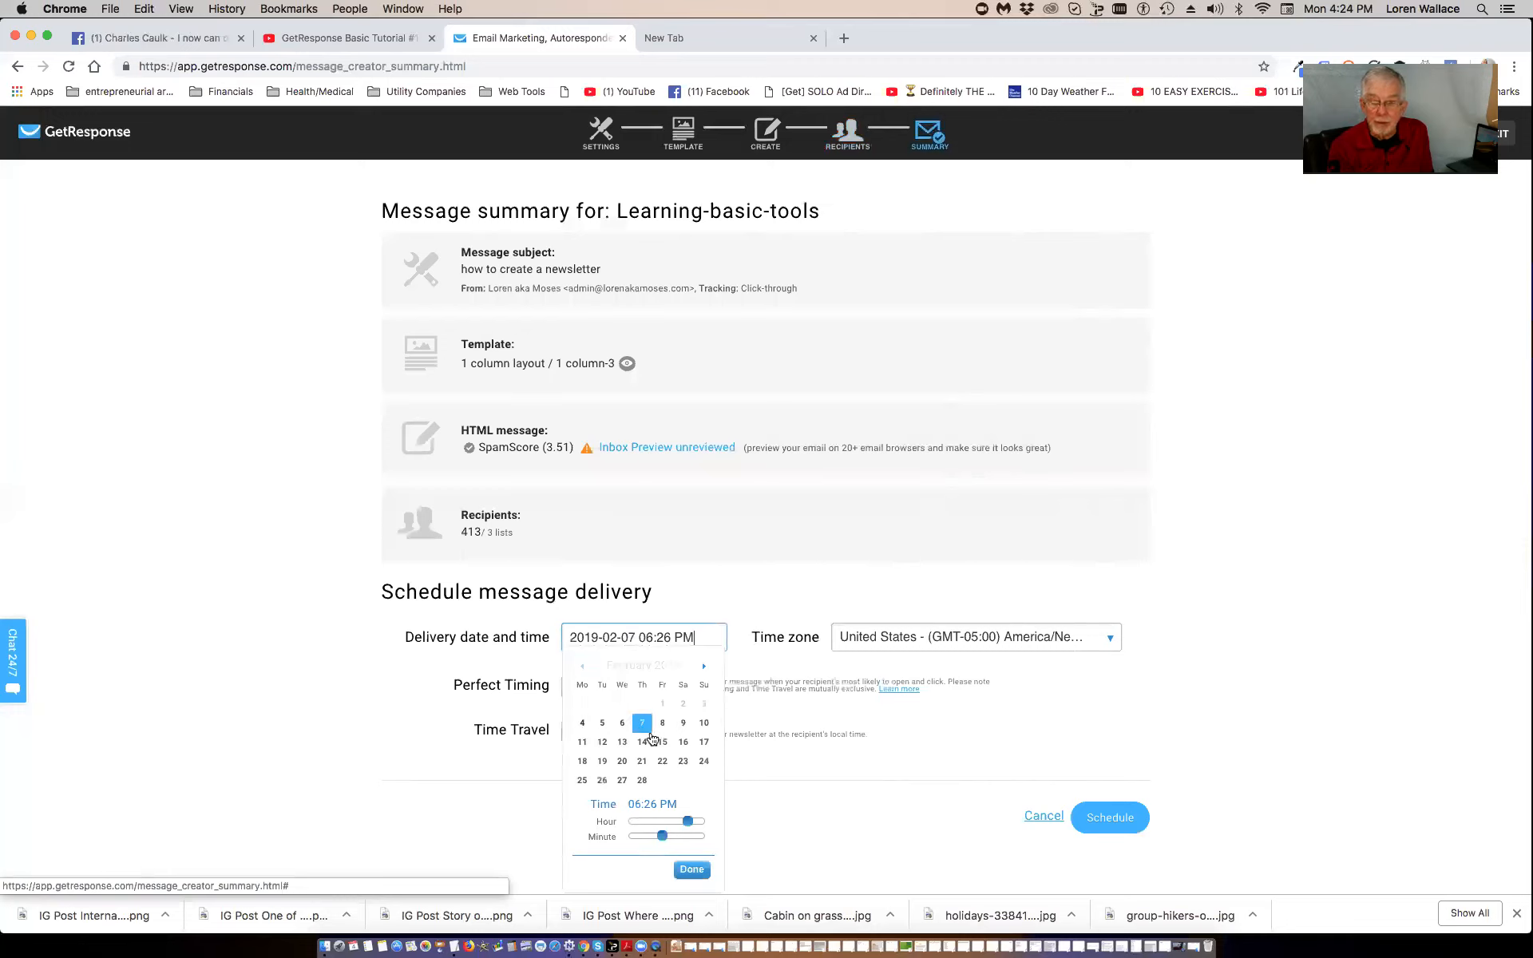
{"action": "left_click_drag", "start_coordinate": [669, 820], "coordinate": [629, 840]}
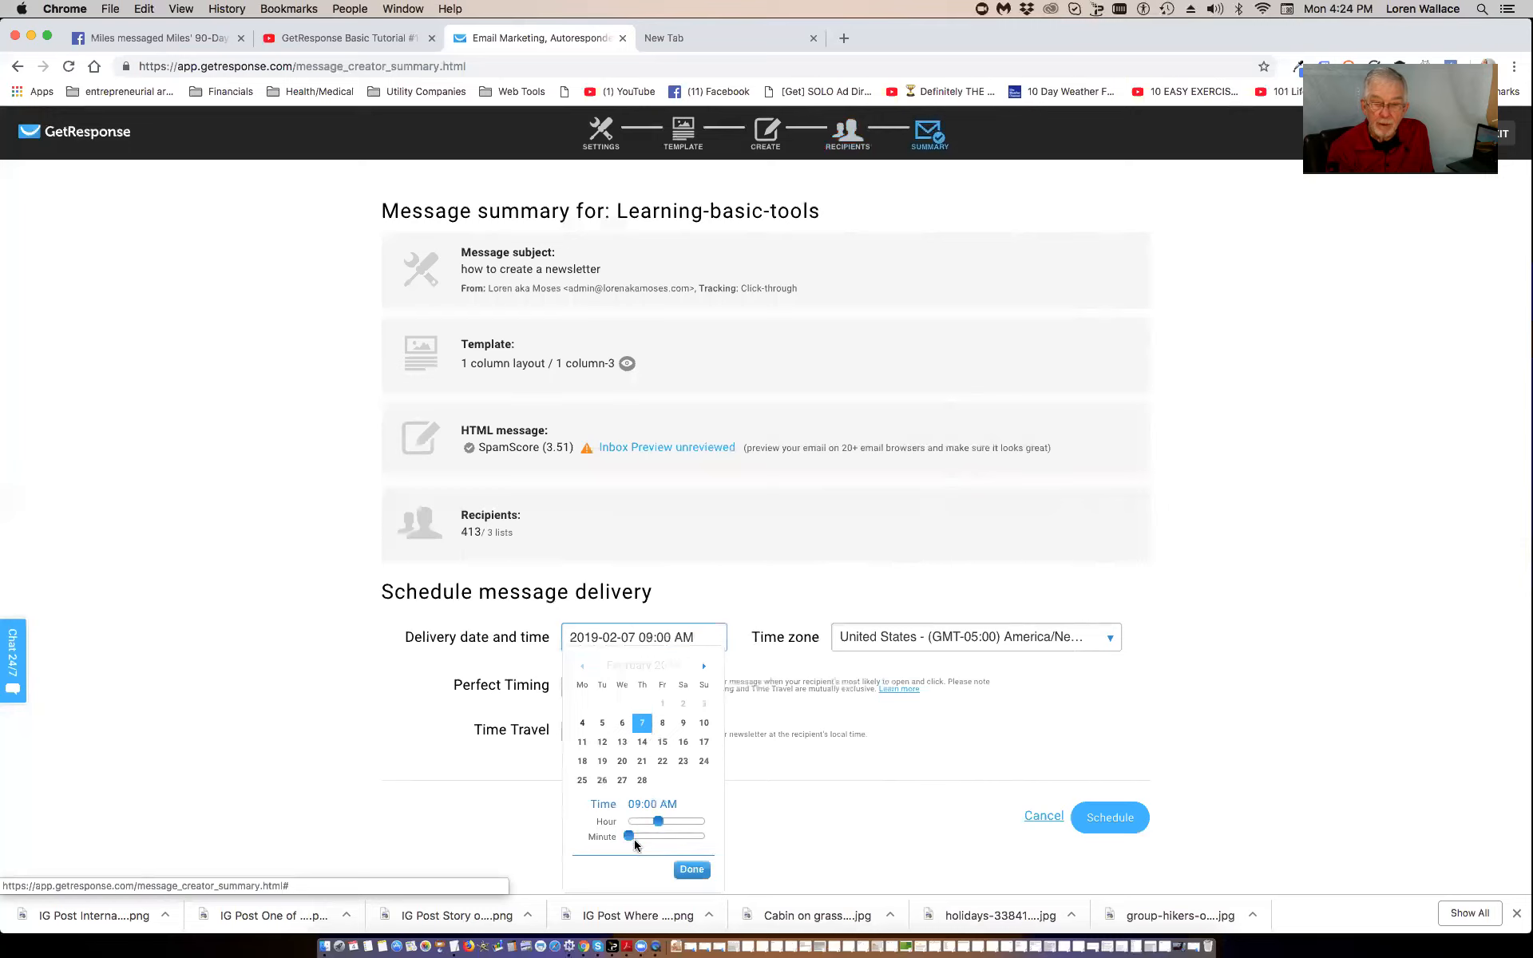
{"action": "left_click", "coordinate": [691, 868]}
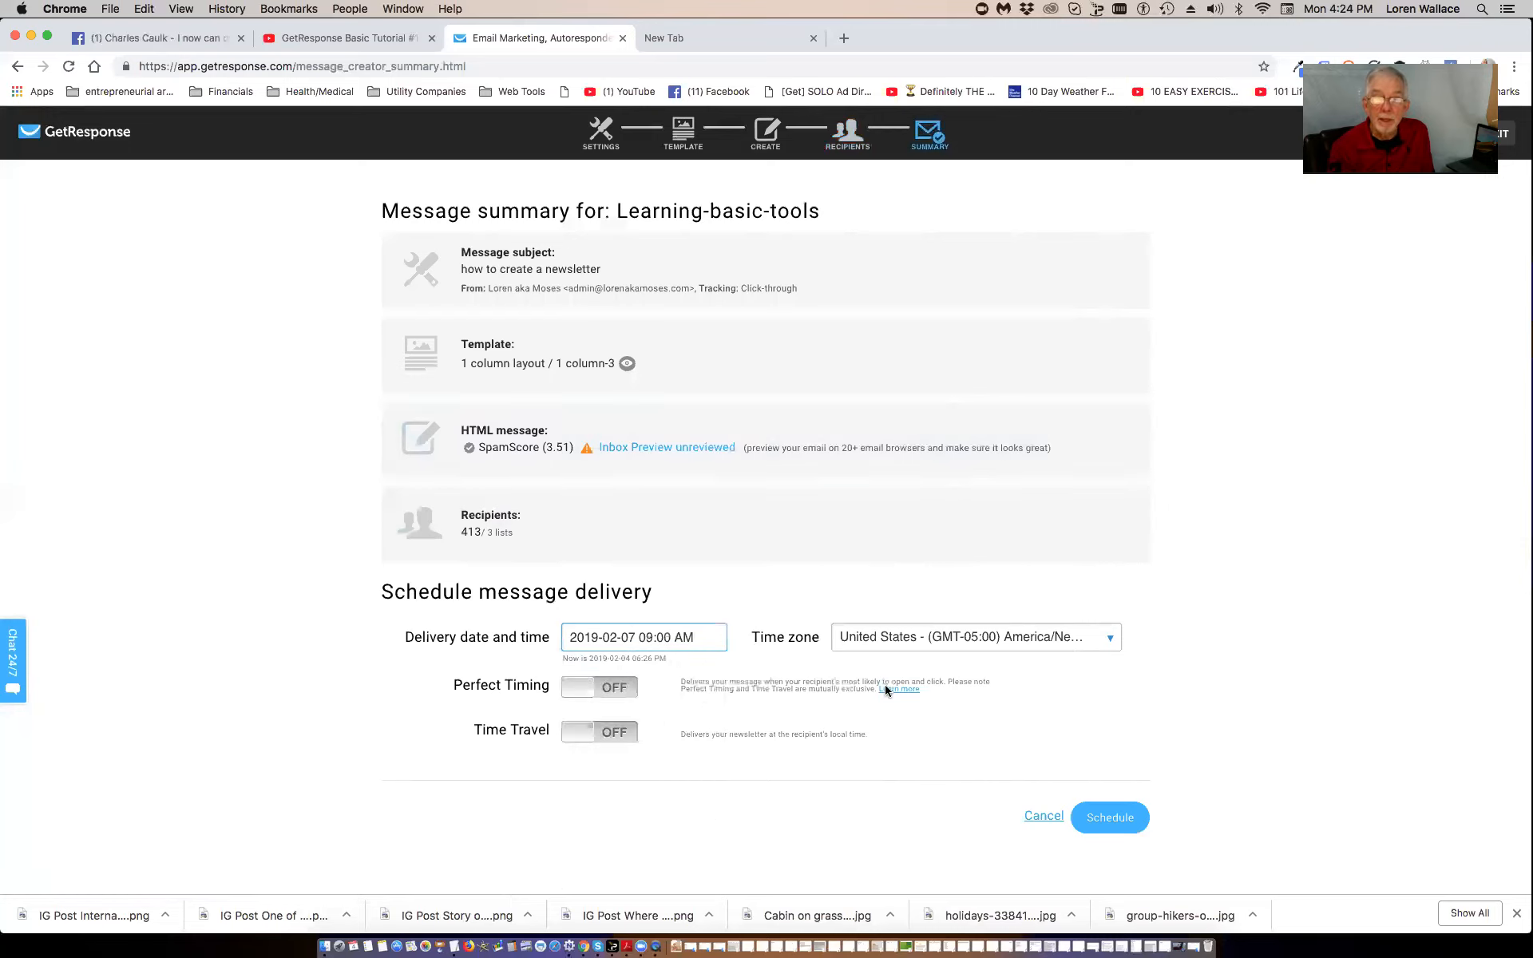
{"action": "left_click", "coordinate": [1116, 825]}
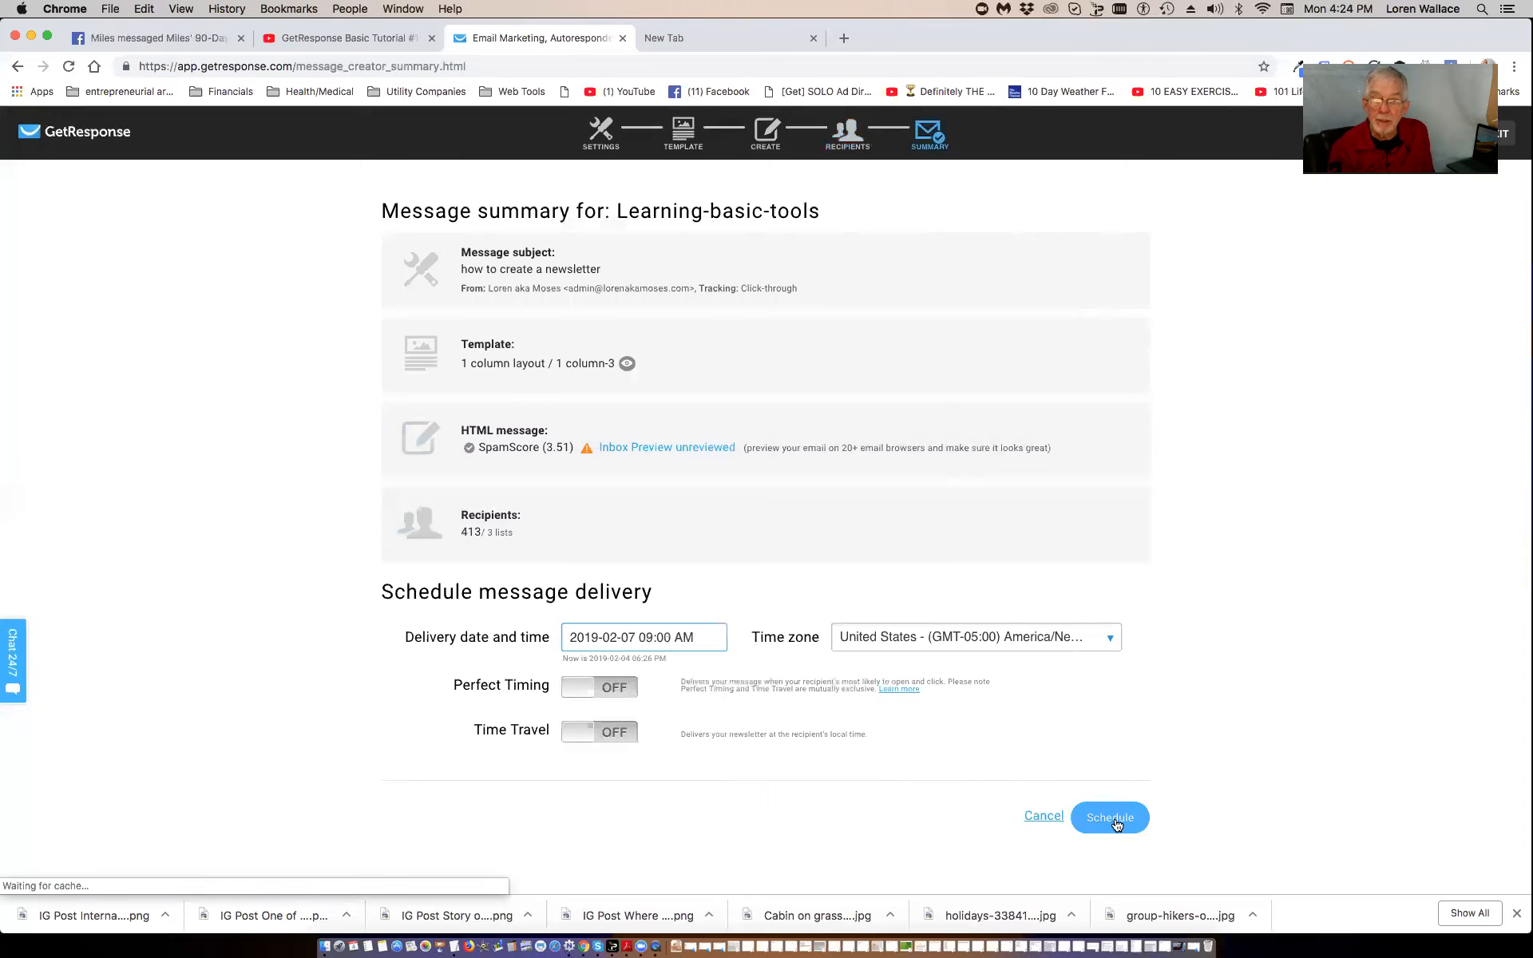